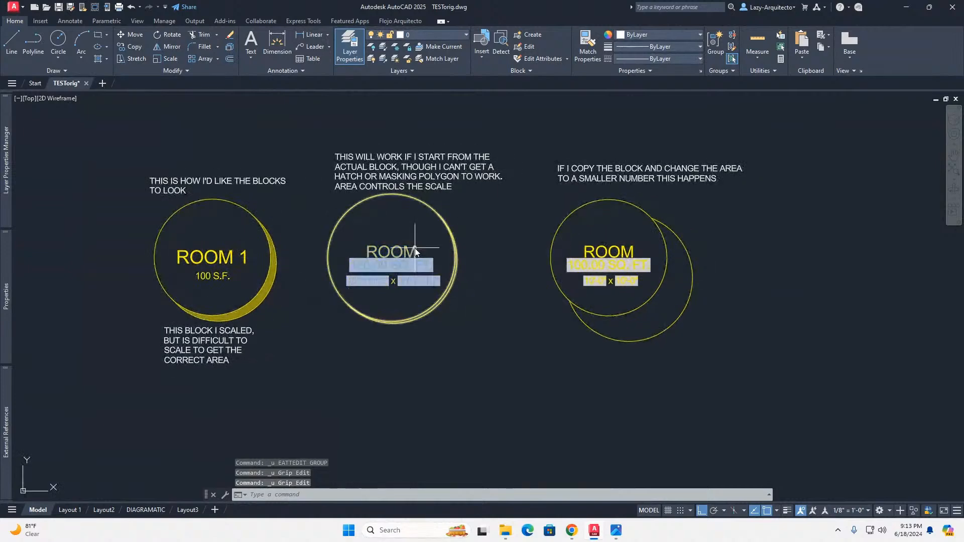
# Examine the middle room bubble and the copied bubble with the smaller area, including their explanatory notes
pyautogui.scroll(3, 437, 202)
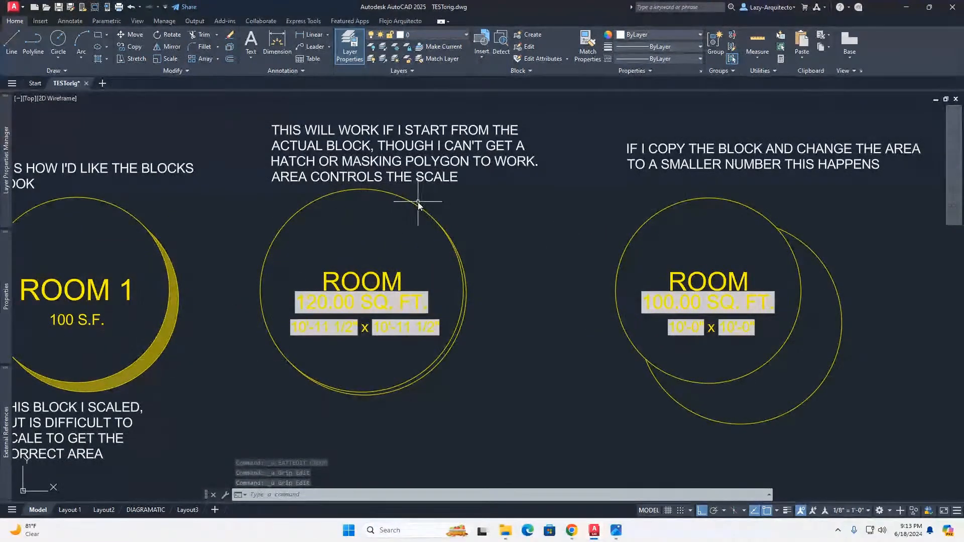
pyautogui.moveTo(408, 200); pyautogui.dragTo(416, 209, button='middle')
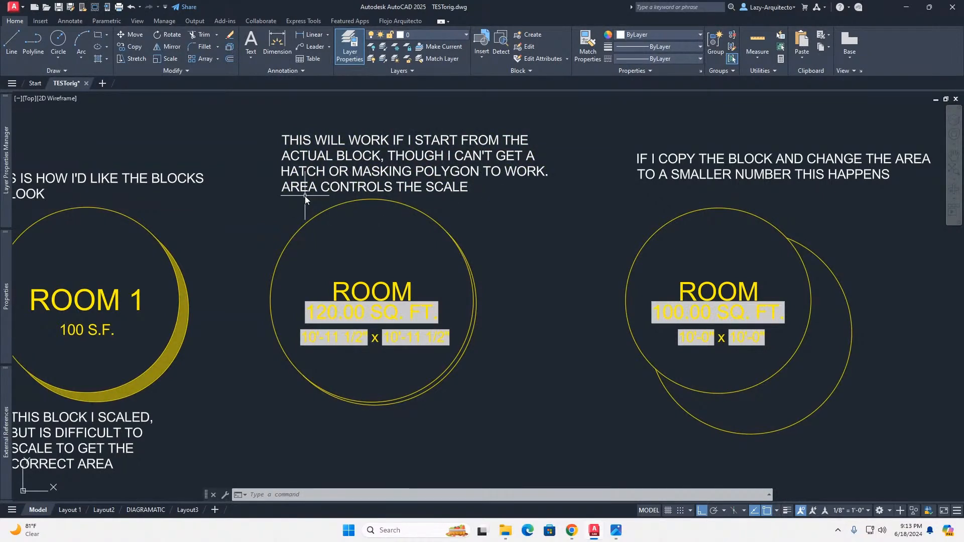
pyautogui.click(422, 211)
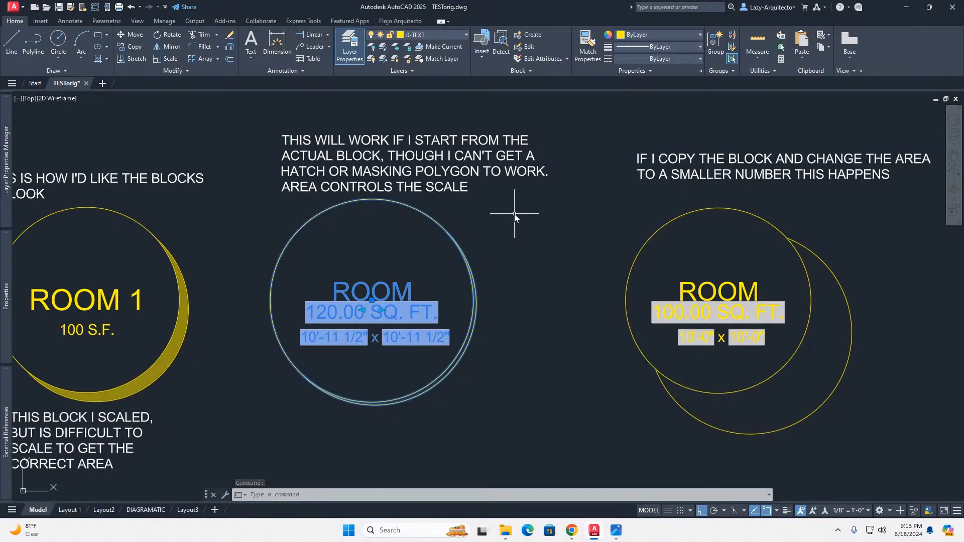
pyautogui.moveTo(514, 214); pyautogui.dragTo(288, 207, button='middle')
pyautogui.moveTo(373, 198); pyautogui.dragTo(315, 199, button='middle')
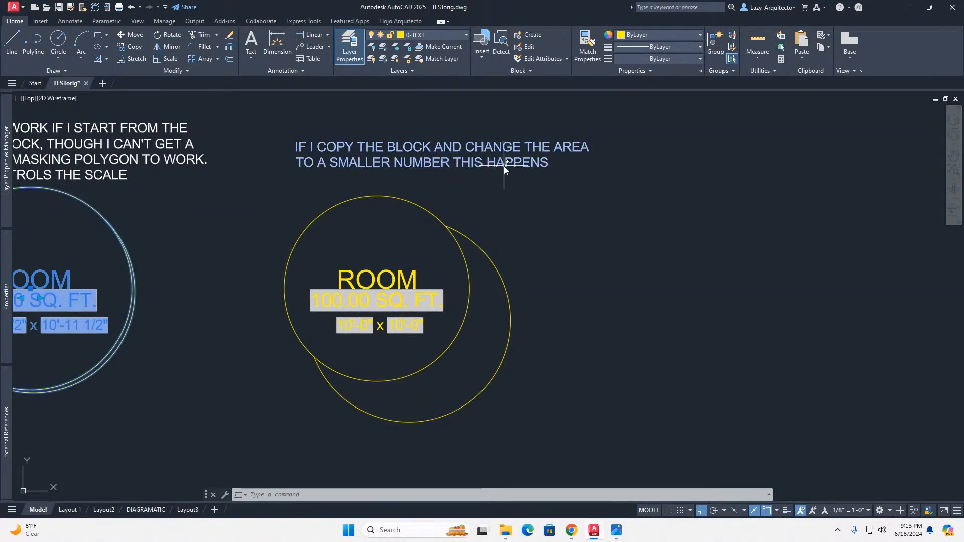
pyautogui.click(433, 215)
pyautogui.moveTo(347, 233); pyautogui.dragTo(428, 240, button='middle')
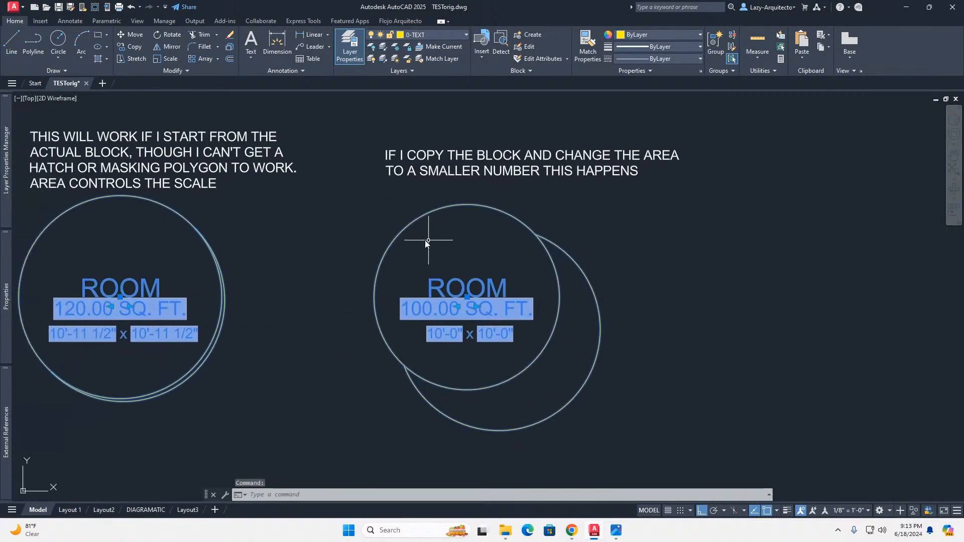
# Inspect the block name and custom properties of the middle room bubble and of its copy, one at a time
pyautogui.press('Escape')
pyautogui.click(192, 229)
pyautogui.click(189, 215)
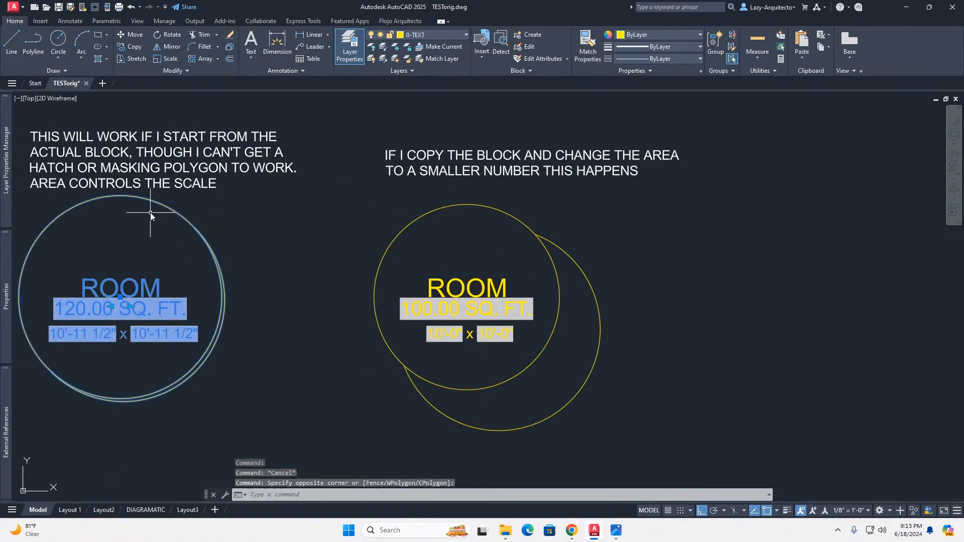
pyautogui.click(11, 290)
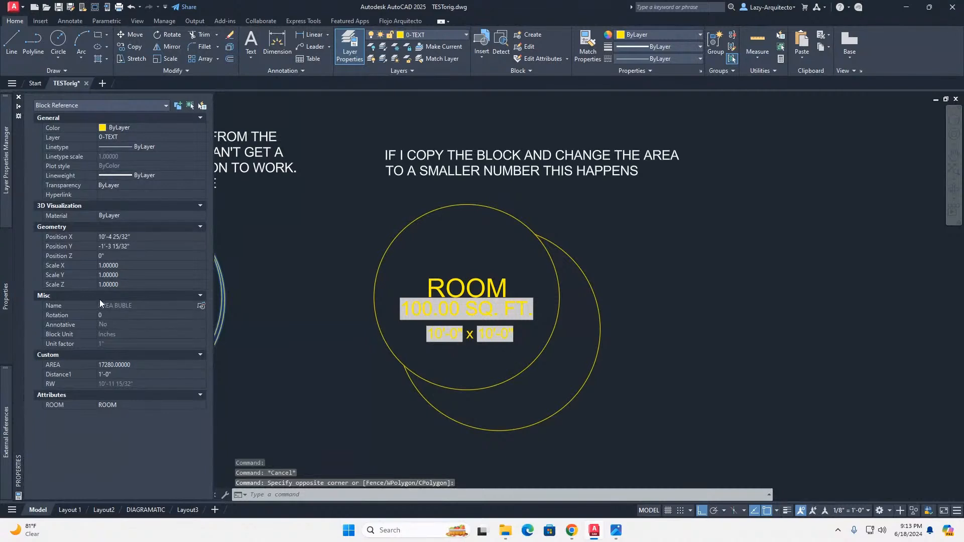
pyautogui.press('Escape')
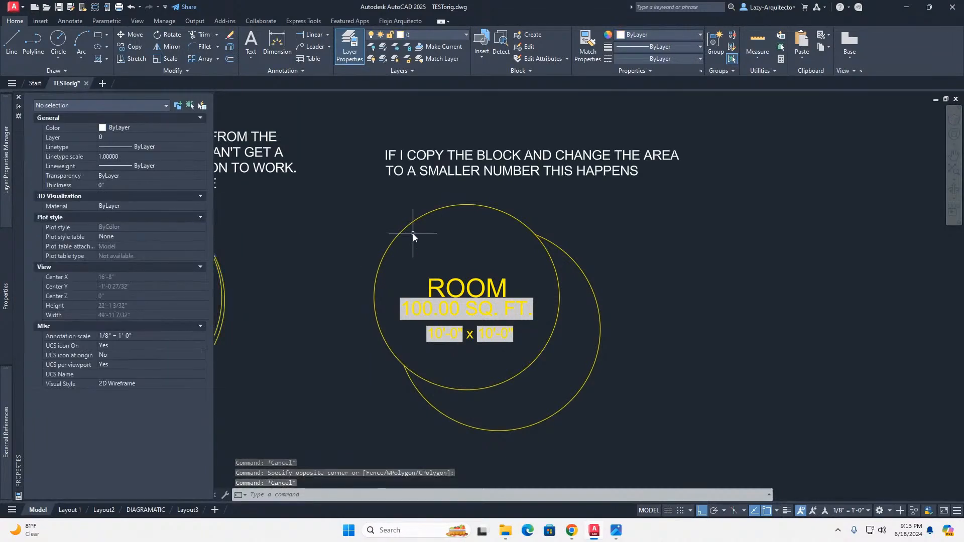
pyautogui.click(412, 227)
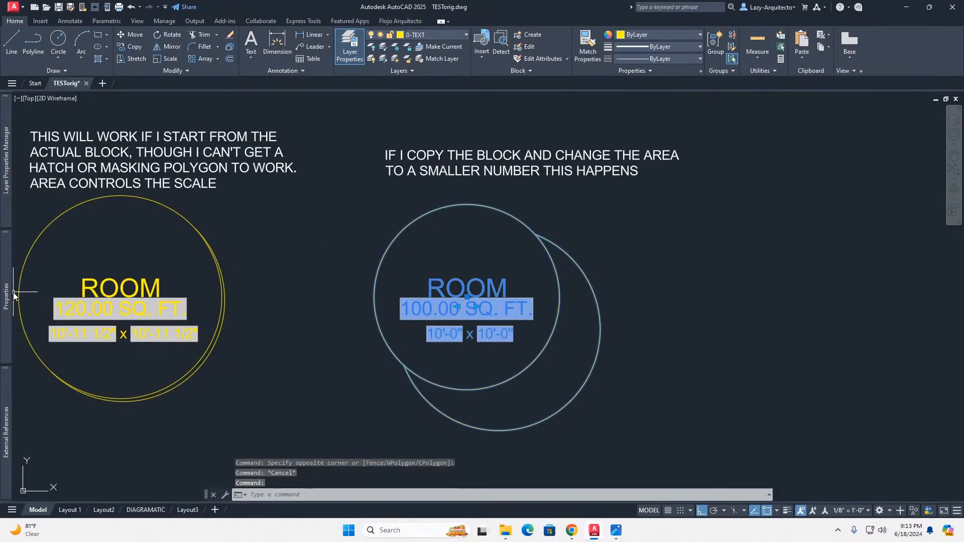
pyautogui.click(9, 295)
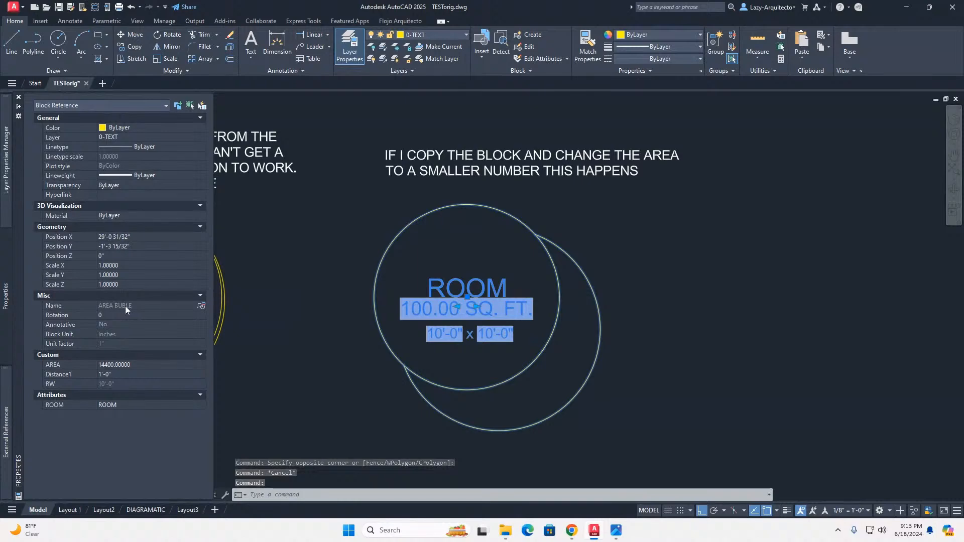
# Select the middle room bubble together with its copy and compare their shared block properties
pyautogui.moveTo(334, 254); pyautogui.dragTo(523, 263, button='middle')
pyautogui.moveTo(437, 267); pyautogui.dragTo(511, 235, button='middle')
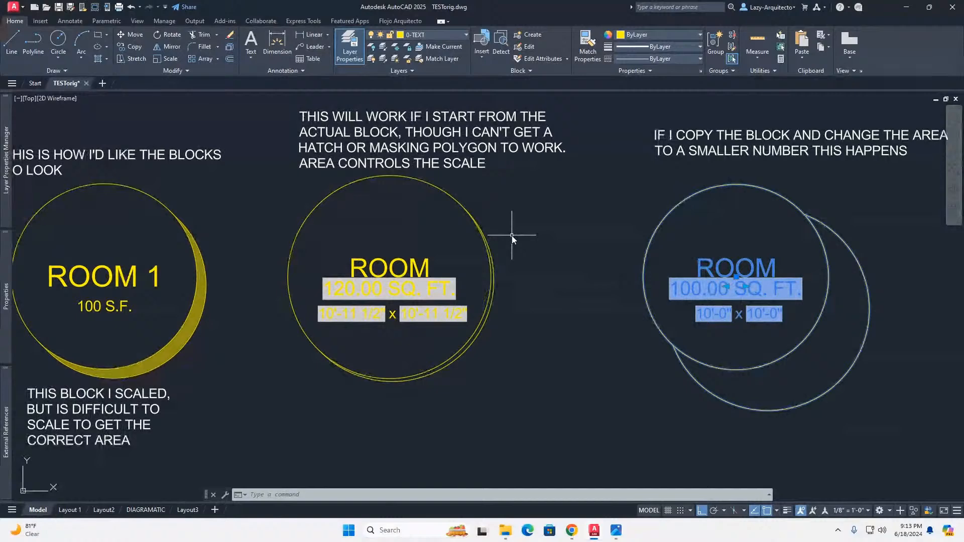
pyautogui.click(482, 228)
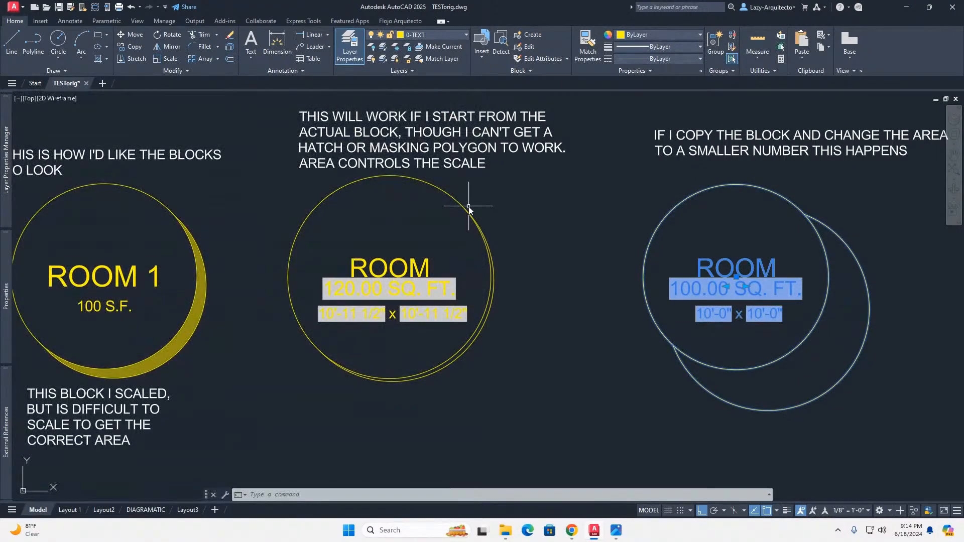
pyautogui.moveTo(469, 207); pyautogui.dragTo(470, 222, button='middle')
pyautogui.click(433, 205)
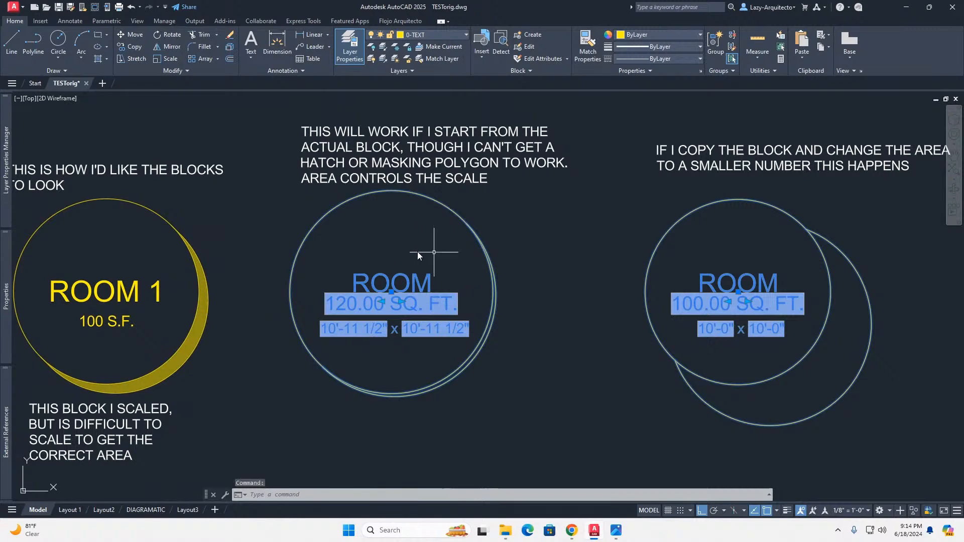
pyautogui.moveTo(1, 282)
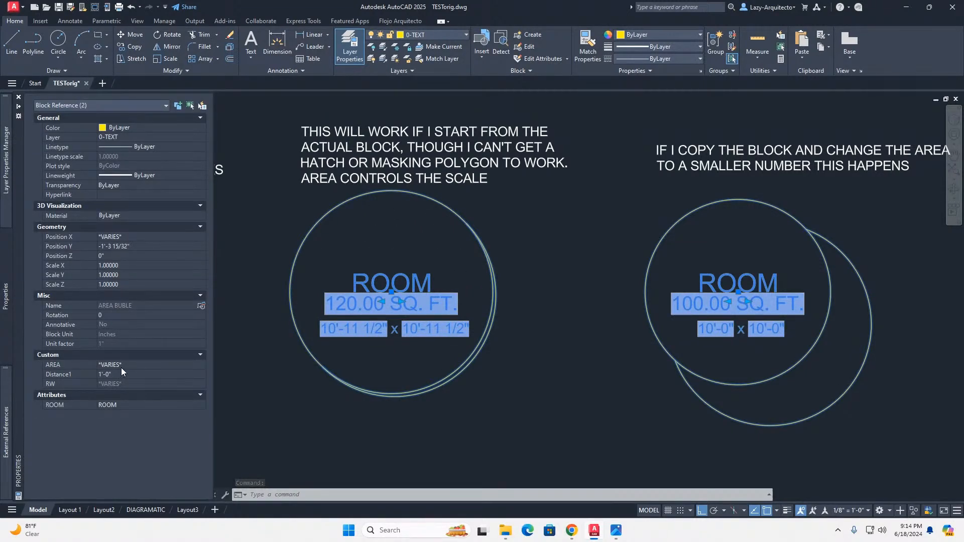
pyautogui.press('Escape')
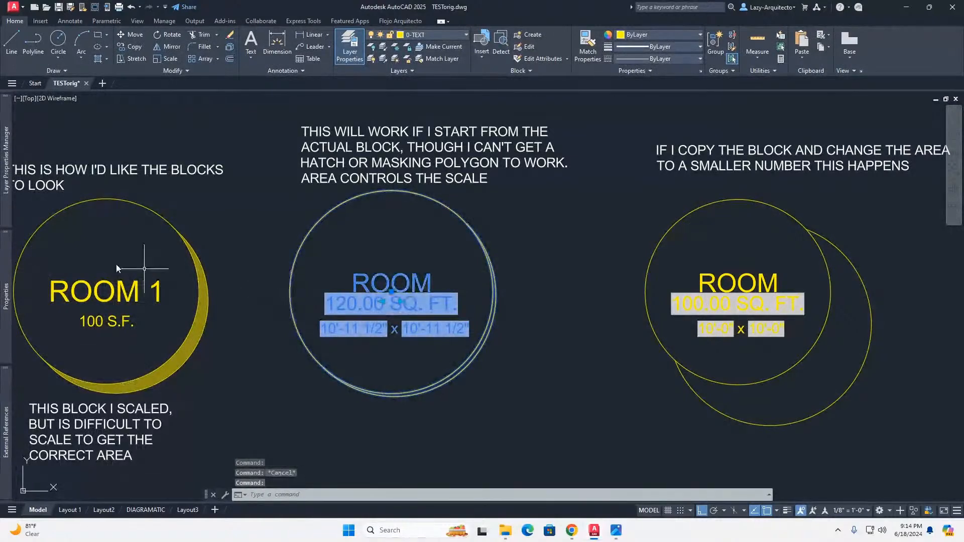
# Set the middle room bubble's AREA parameter to 10000 and check how its two circles respond
pyautogui.click(136, 365)
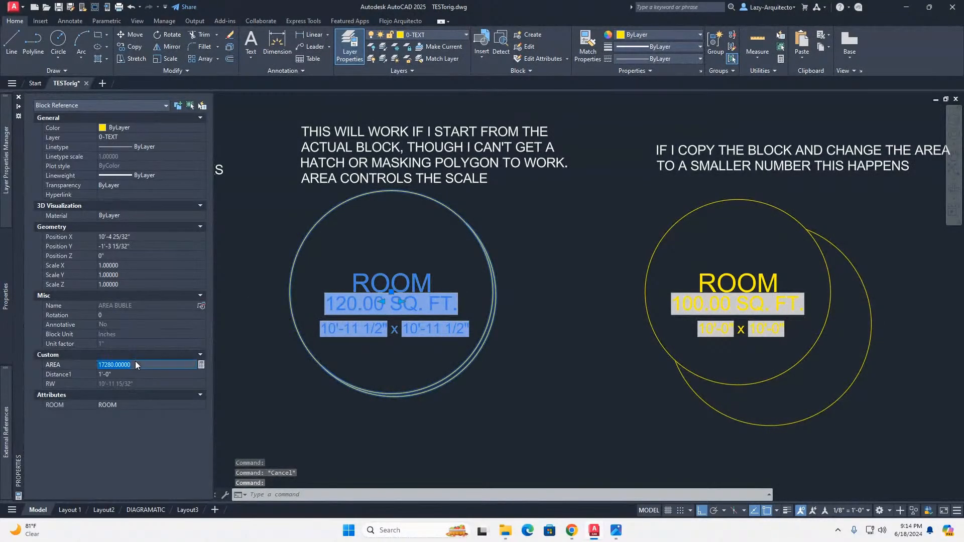
pyautogui.write('10')
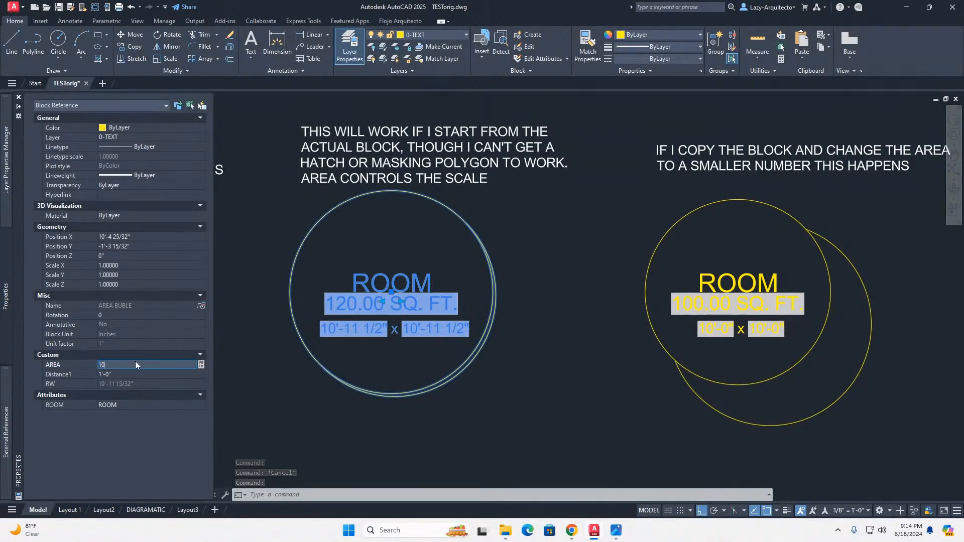
pyautogui.write('000')
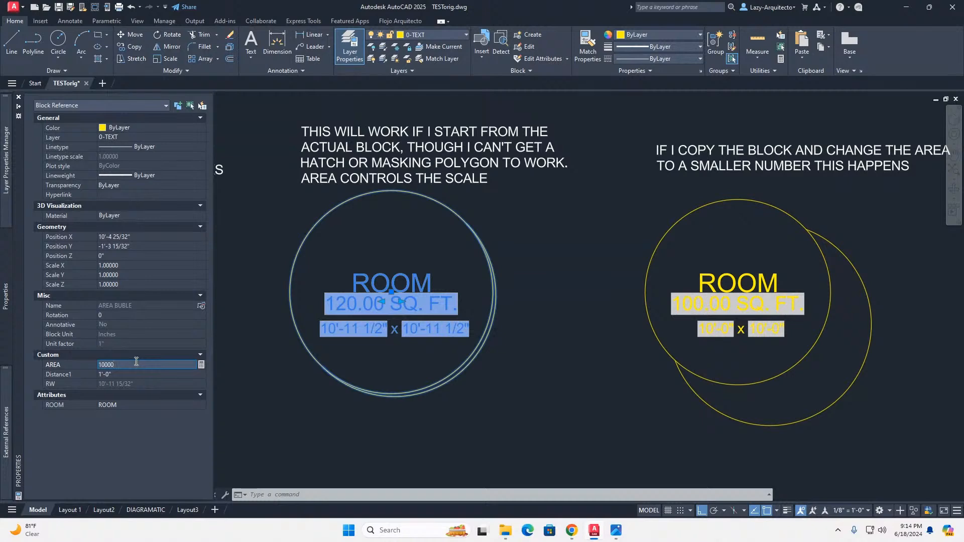
pyautogui.press('Tab')
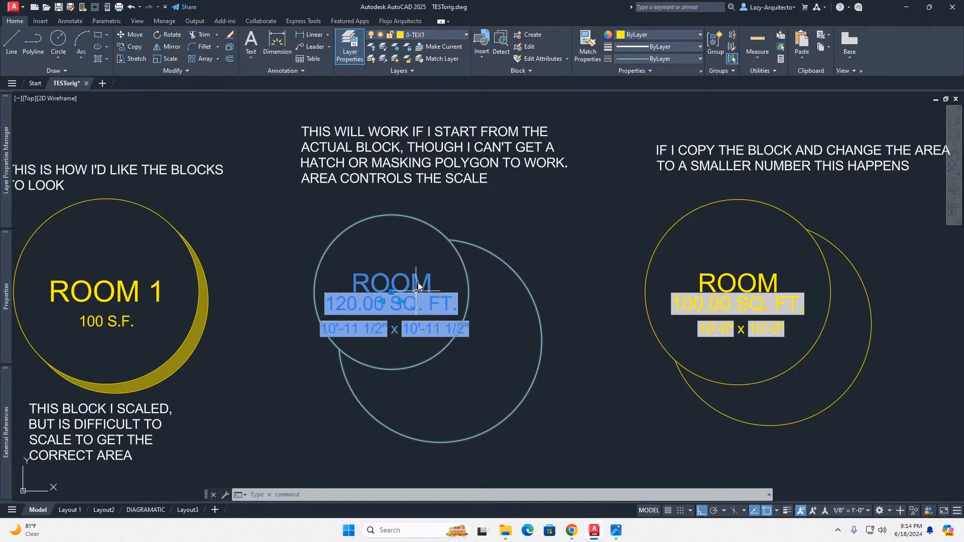
pyautogui.moveTo(419, 226); pyautogui.dragTo(354, 229, button='middle')
pyautogui.press('Escape')
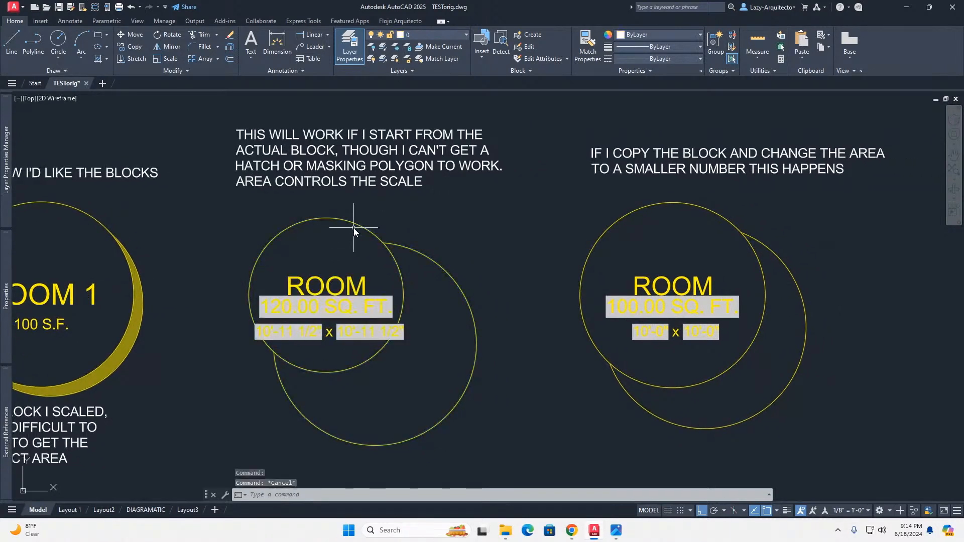
pyautogui.click(353, 223)
pyautogui.press('Escape')
pyautogui.click(353, 222)
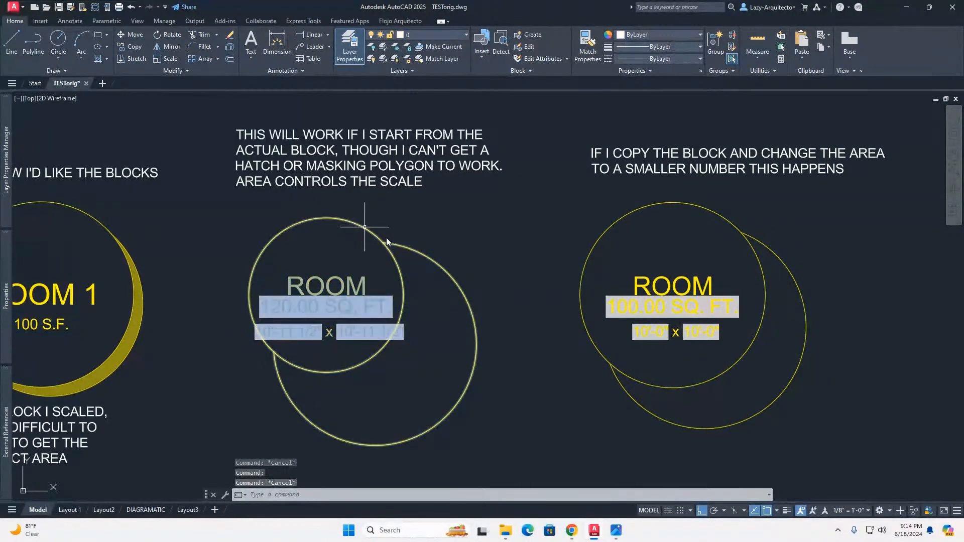
pyautogui.press('Escape')
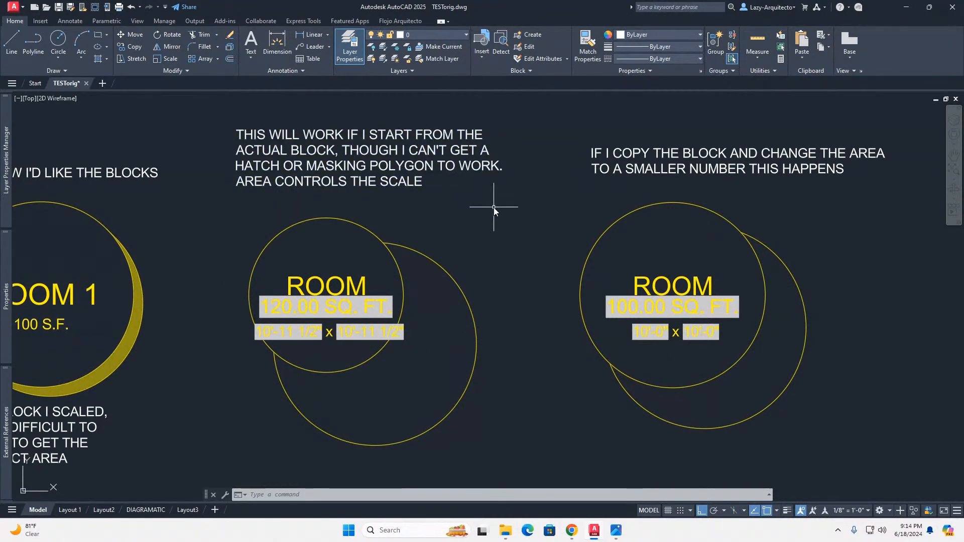
# Undo the area change on the middle room bubble
pyautogui.moveTo(494, 207); pyautogui.dragTo(344, 221, button='middle')
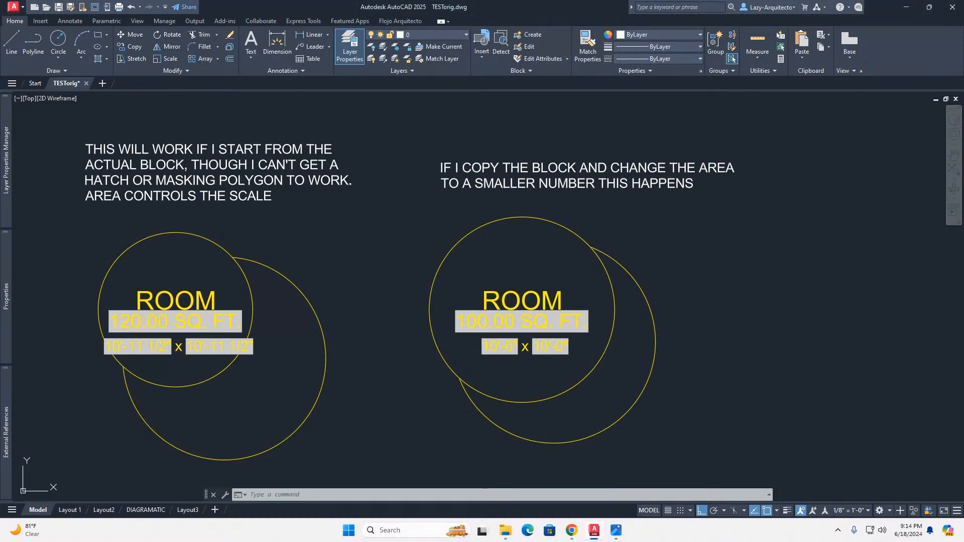
pyautogui.scroll(-3, 237, 250)
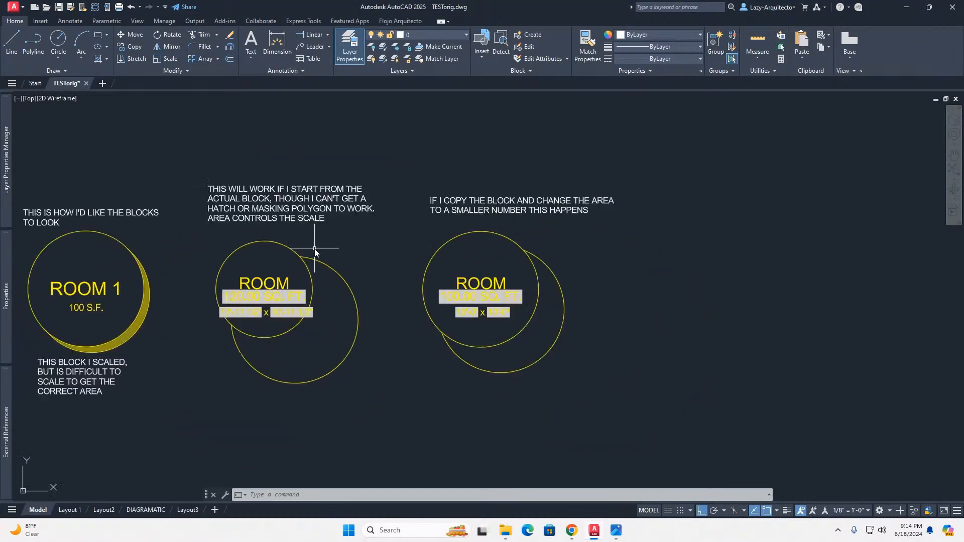
pyautogui.hotkey('ctrl', 'z')
pyautogui.hotkey('ctrl', 'z')
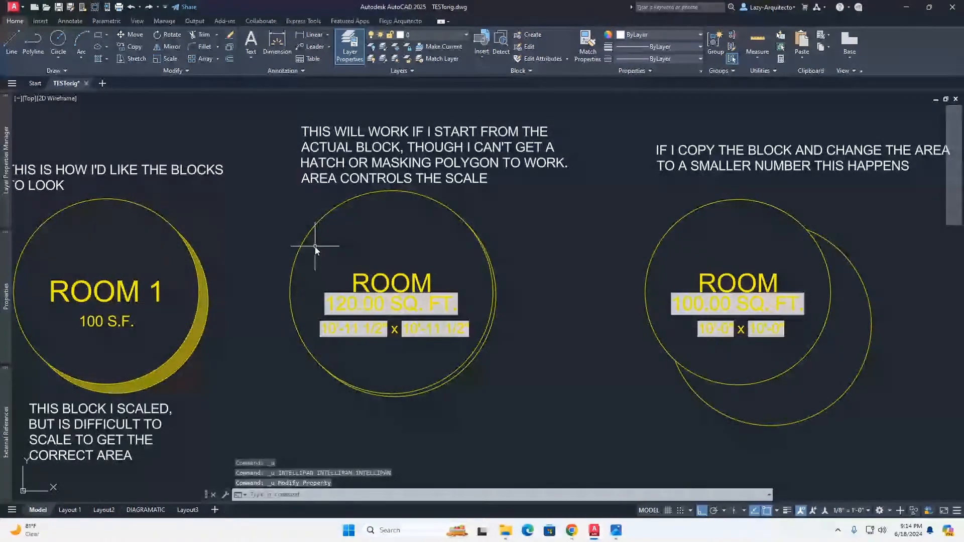
pyautogui.hotkey('ctrl', 'z')
# Open the middle room bubble's definition in the Block Editor
pyautogui.moveTo(357, 318); pyautogui.dragTo(365, 277, button='middle')
pyautogui.click(394, 270)
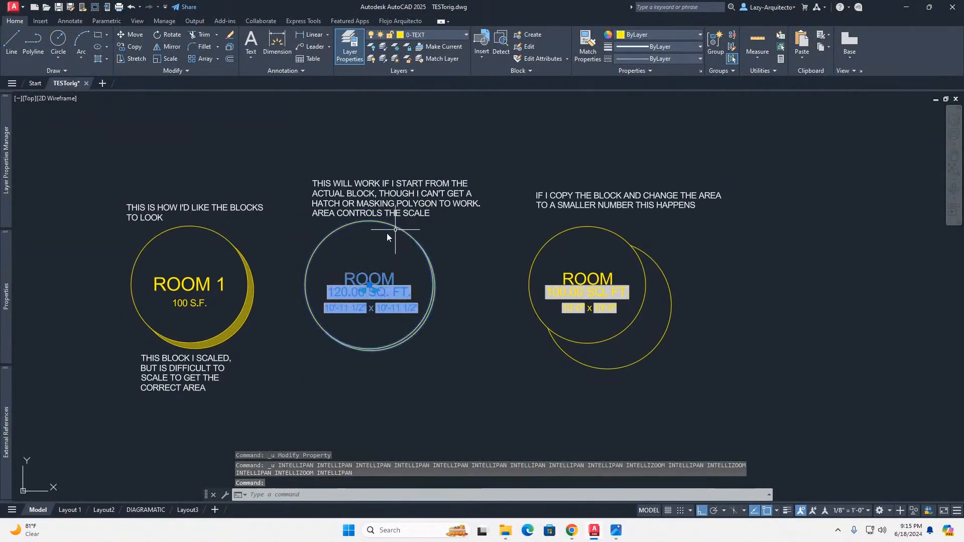
pyautogui.rightClick(404, 232)
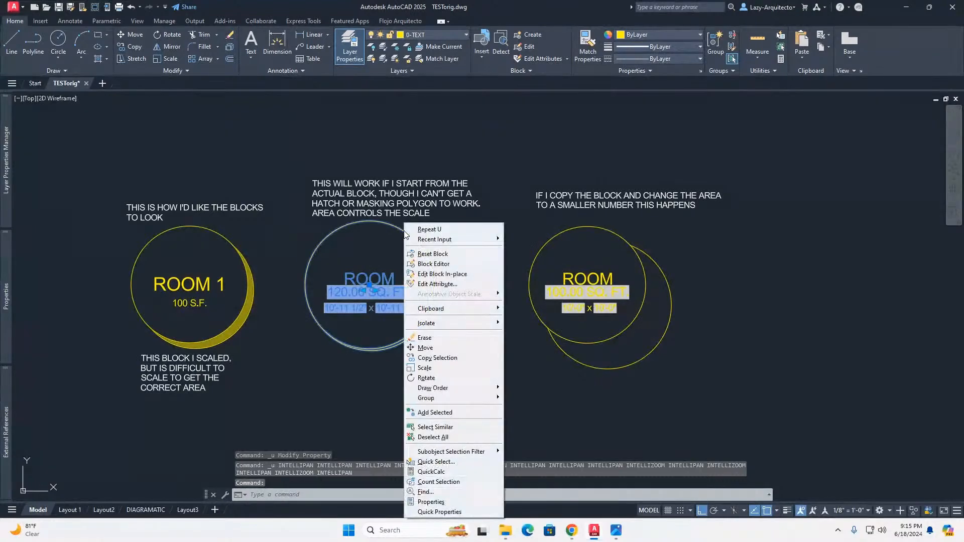
pyautogui.click(427, 265)
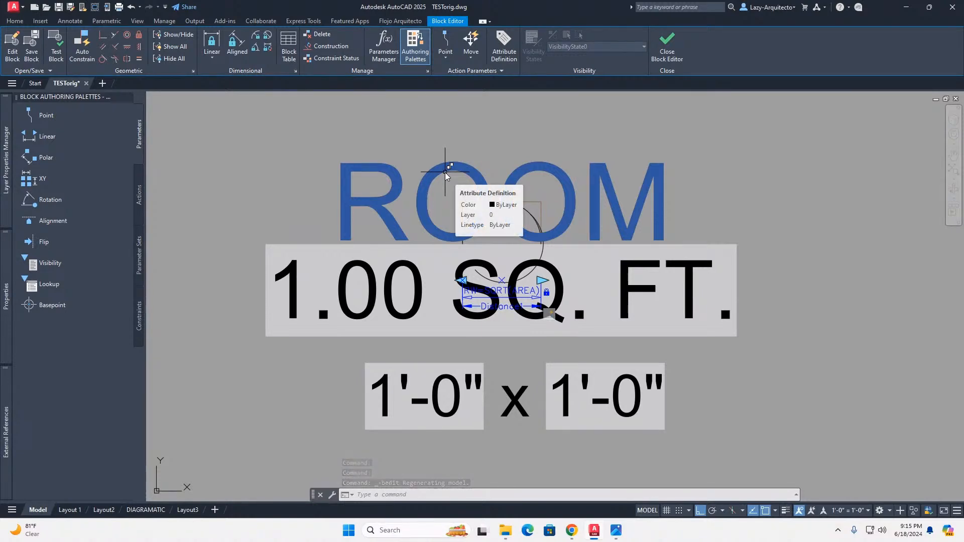
# Examine the main circle's geometric constraints, the shadow arc and the width parameters inside the block definition
pyautogui.scroll(2, 525, 219)
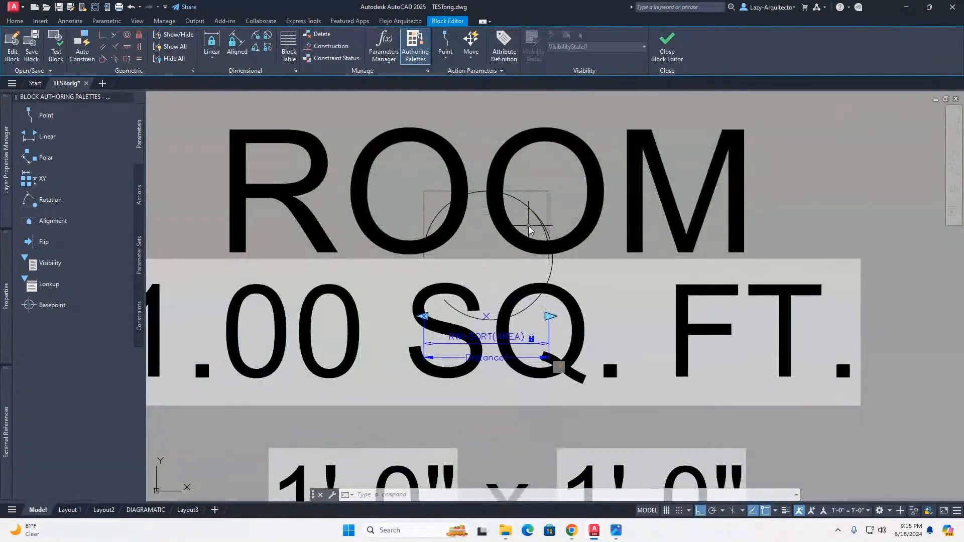
pyautogui.scroll(2, 527, 225)
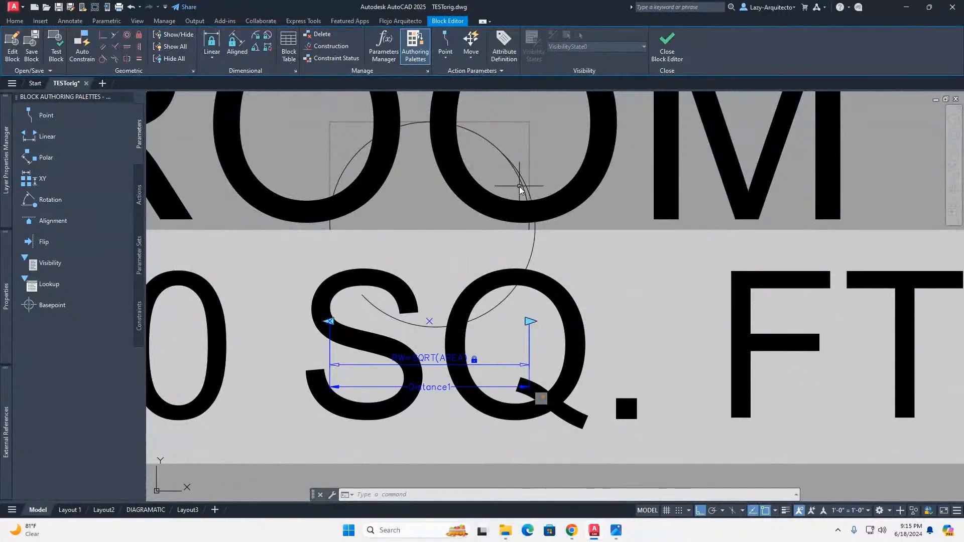
pyautogui.click(522, 187)
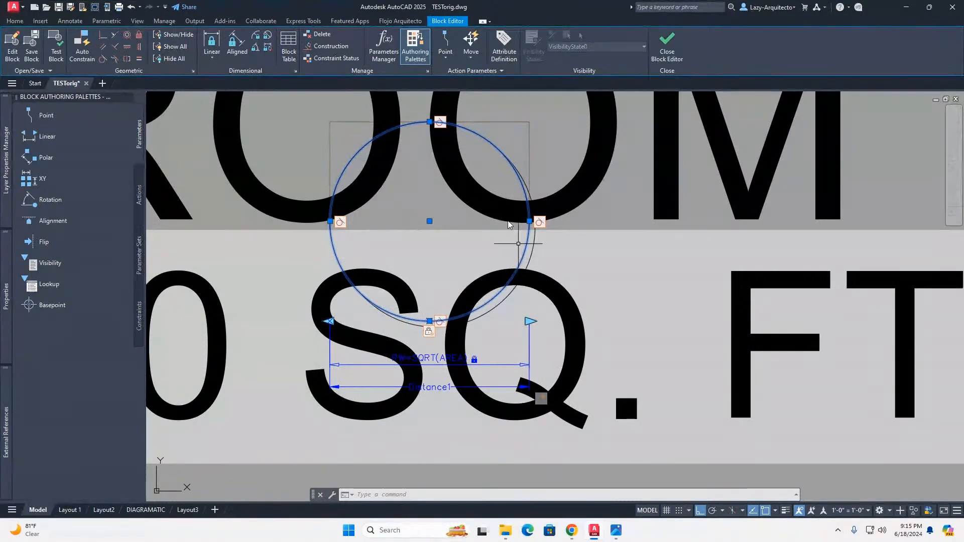
pyautogui.moveTo(9, 255)
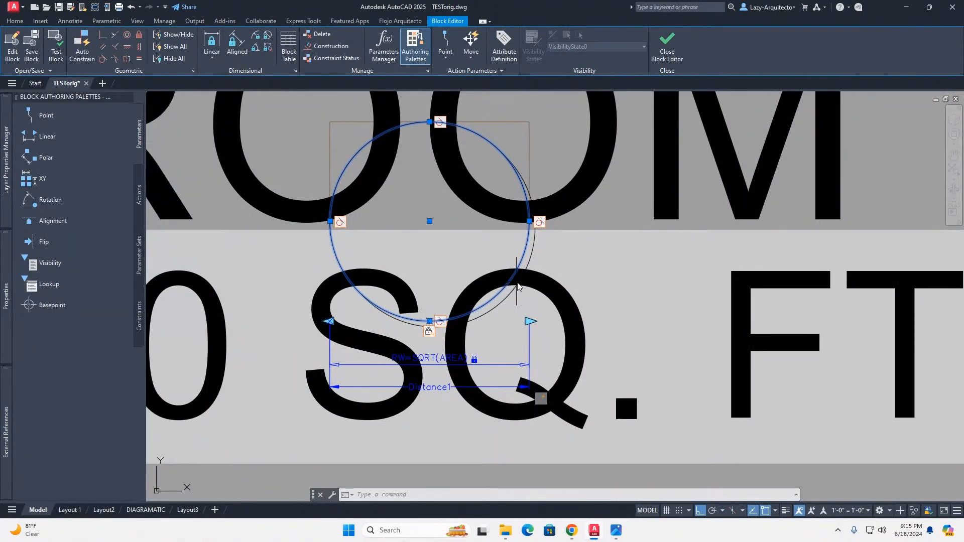
pyautogui.scroll(1, 527, 279)
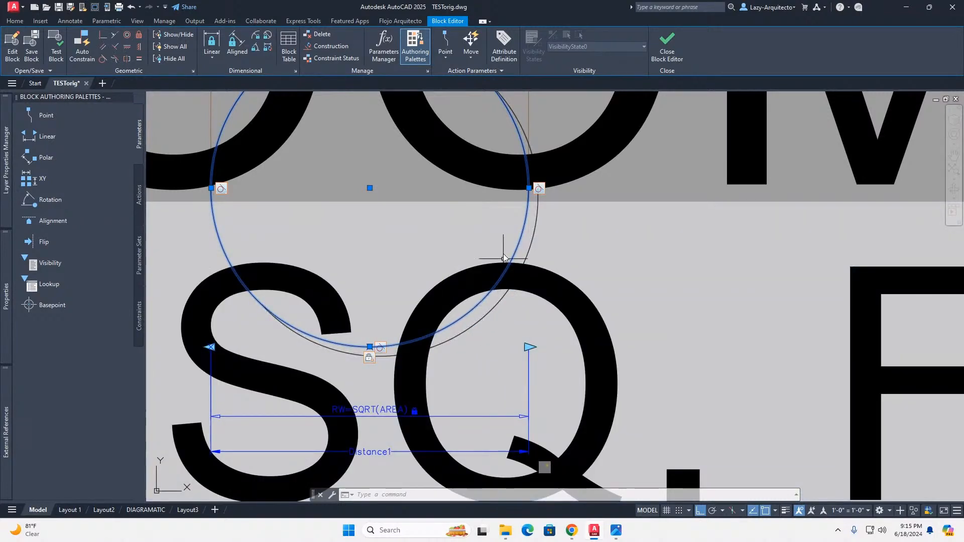
pyautogui.scroll(-1, 465, 229)
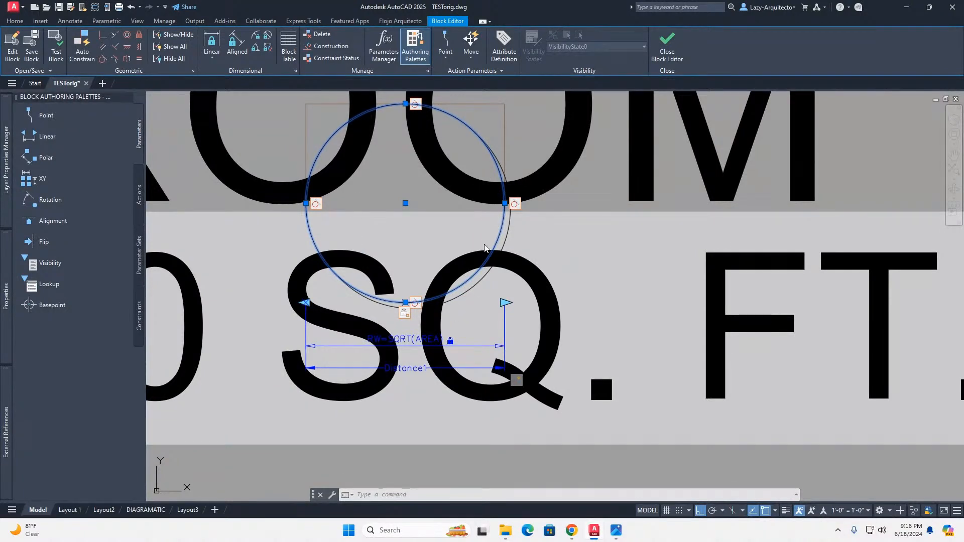
pyautogui.press('Escape')
pyautogui.moveTo(426, 204); pyautogui.dragTo(413, 226, button='middle')
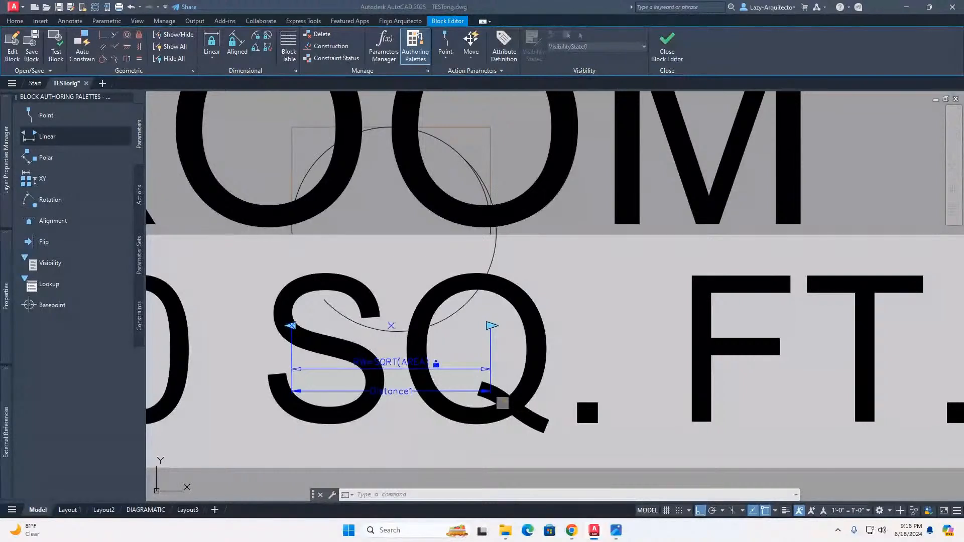
# Select the main circle and the shadow arc in turn to compare the constraints applied to each
pyautogui.click(480, 182)
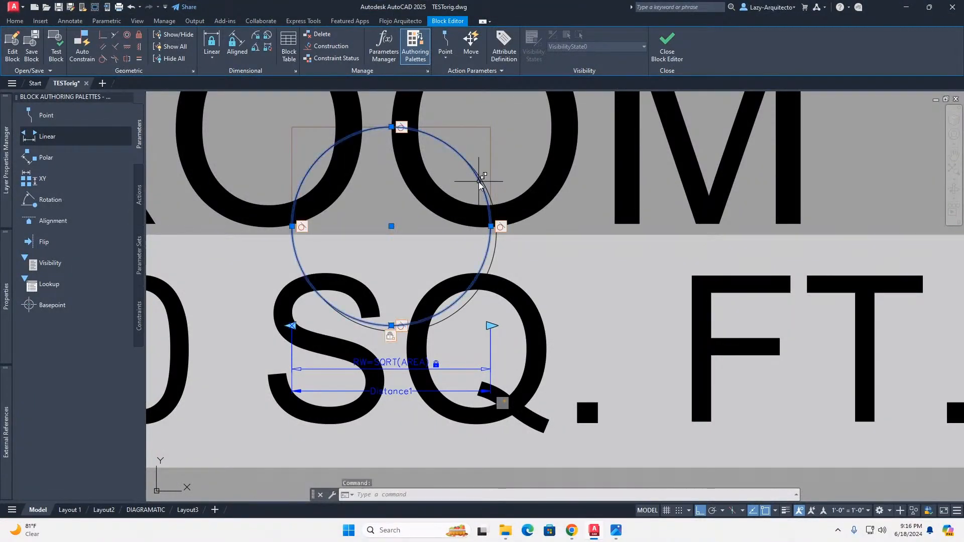
pyautogui.press('Escape')
pyautogui.click(481, 183)
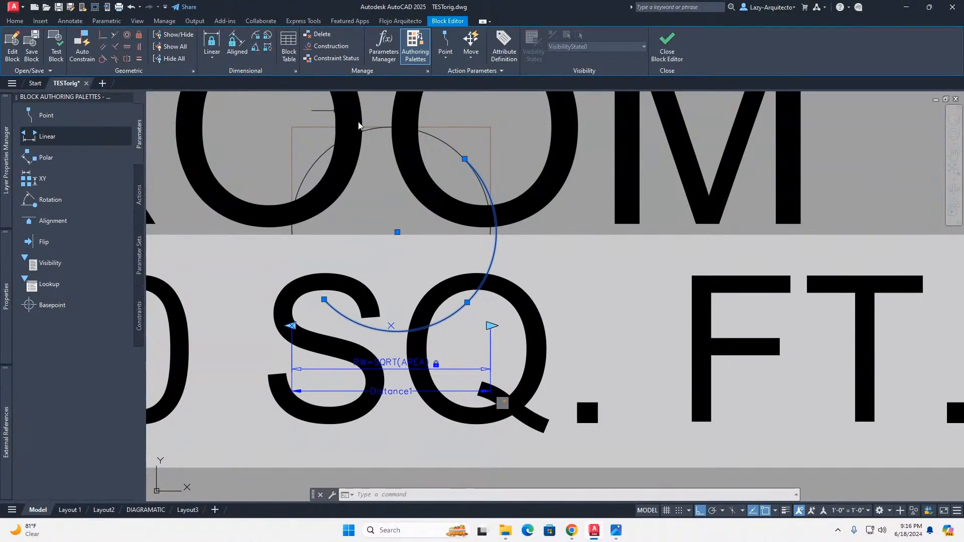
pyautogui.press('Escape')
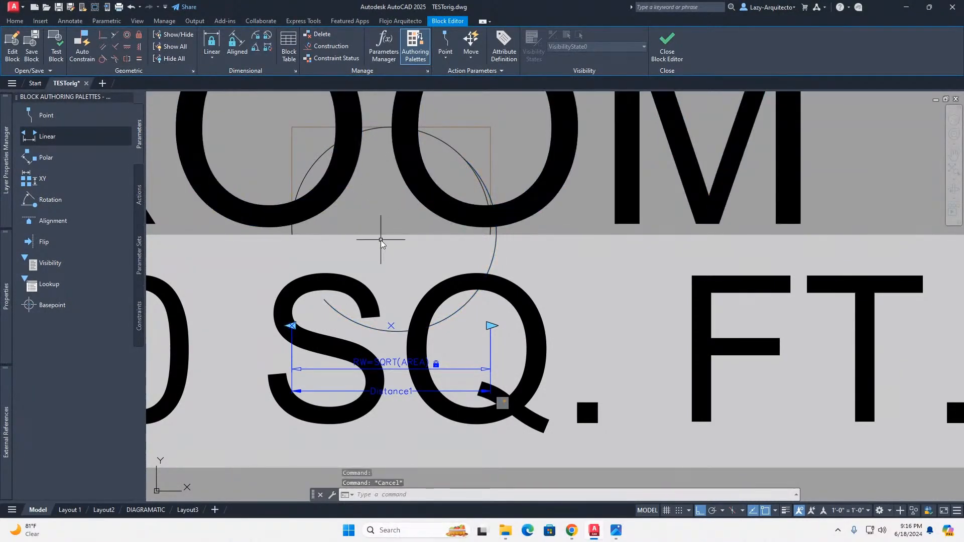
pyautogui.scroll(-2, 380, 241)
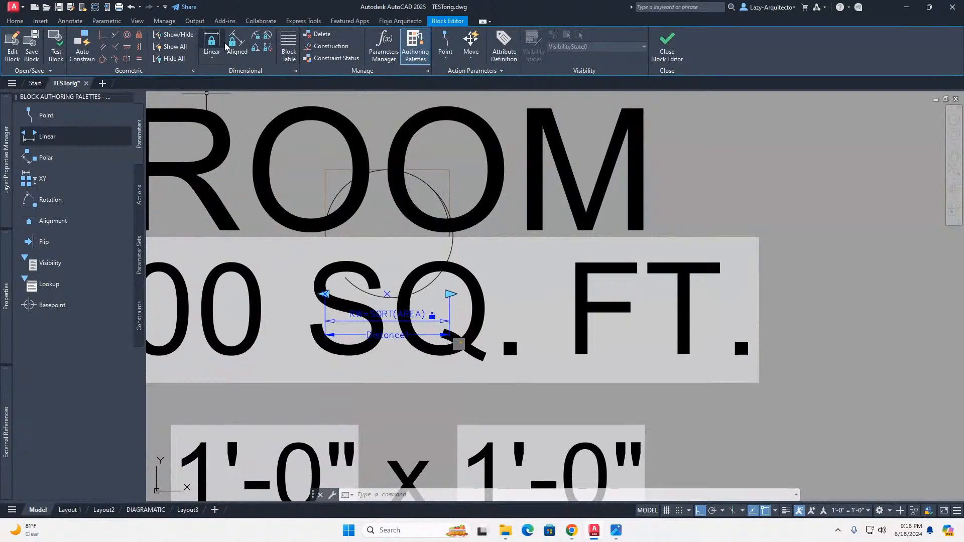
# Save a copy of the block definition under the name AREA_BUBLE_LA
pyautogui.click(50, 72)
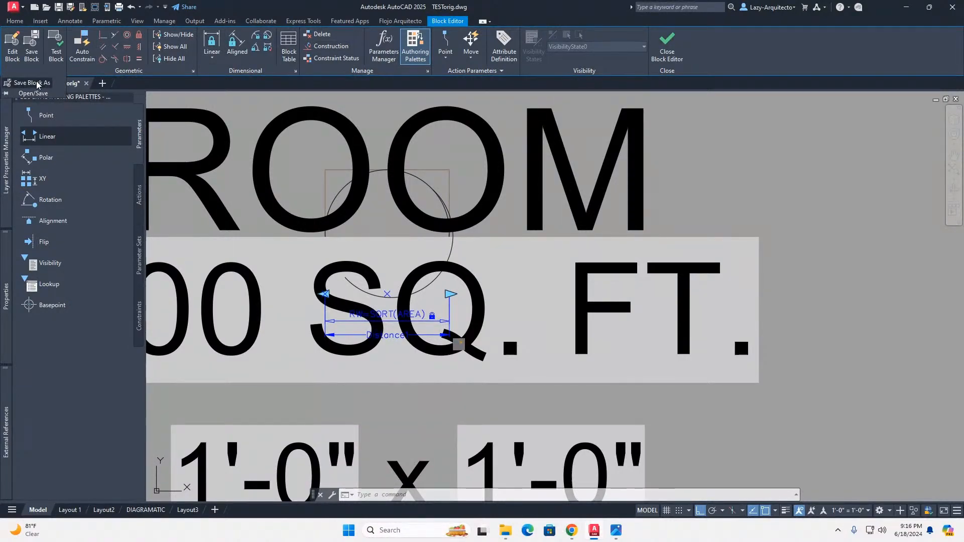
pyautogui.click(37, 83)
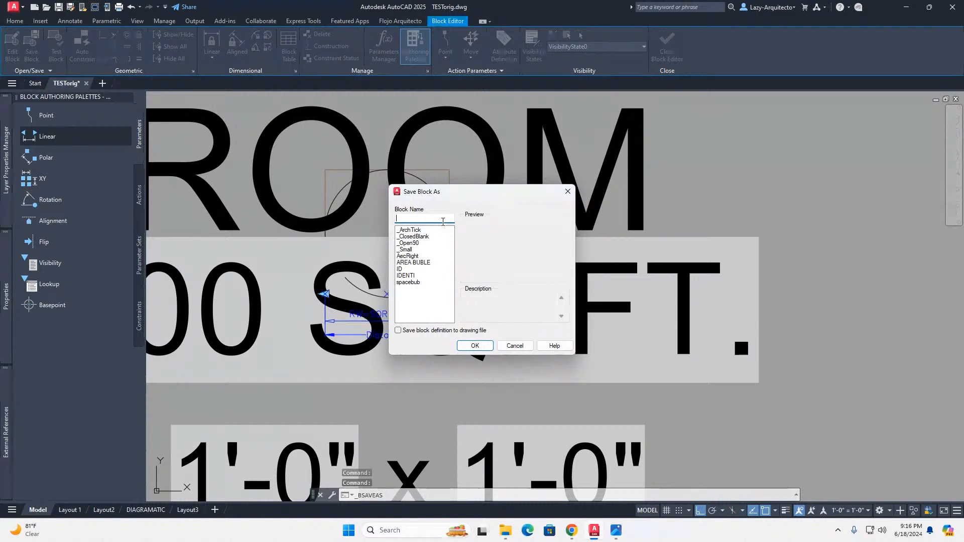
pyautogui.write('ar')
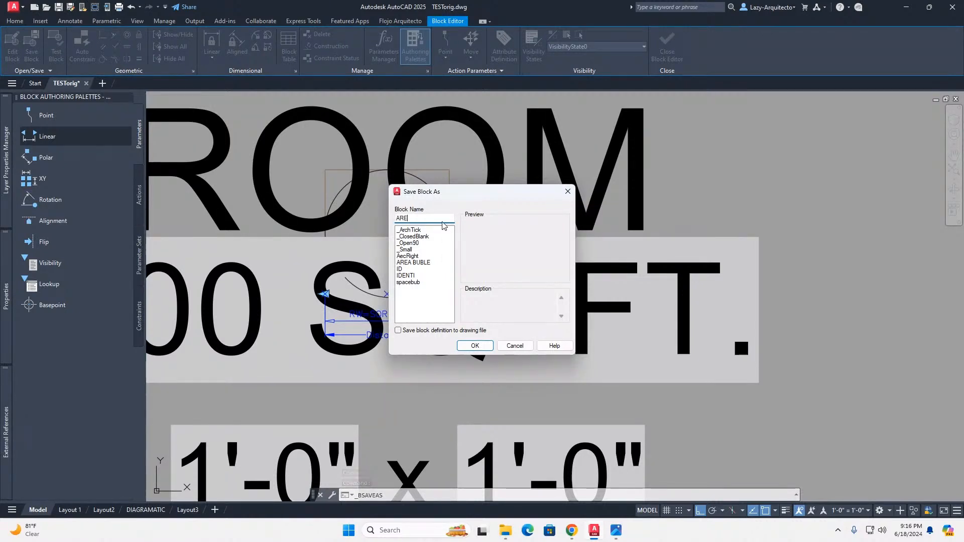
pyautogui.write('EA_BUBLE')
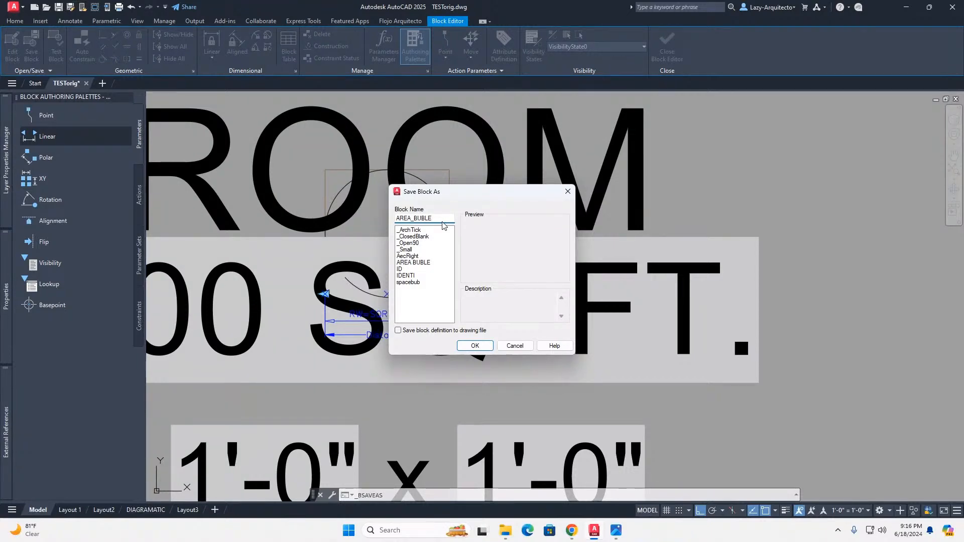
pyautogui.write('_LA')
pyautogui.click(475, 347)
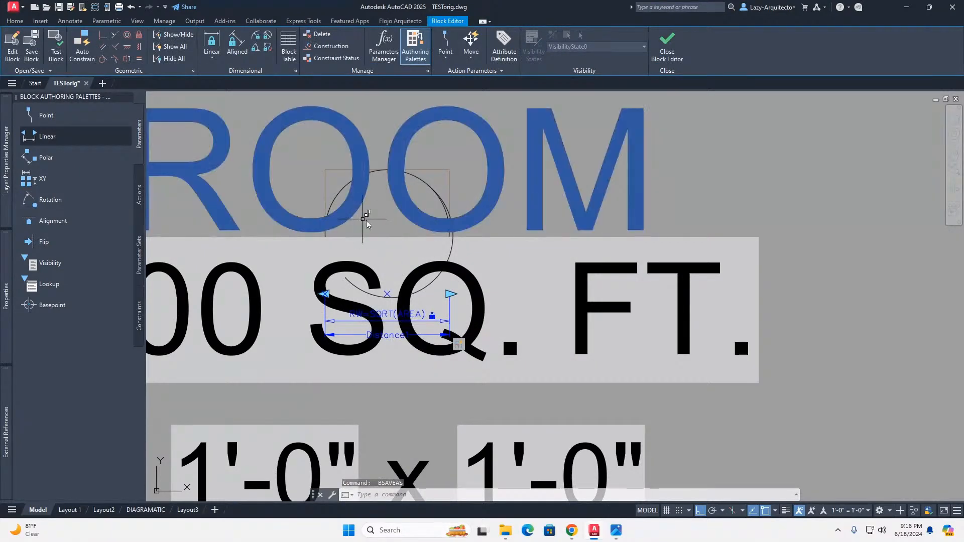
# Open the copied block in a test window and set its AREA parameter to 300
pyautogui.moveTo(367, 223); pyautogui.dragTo(415, 229, button='middle')
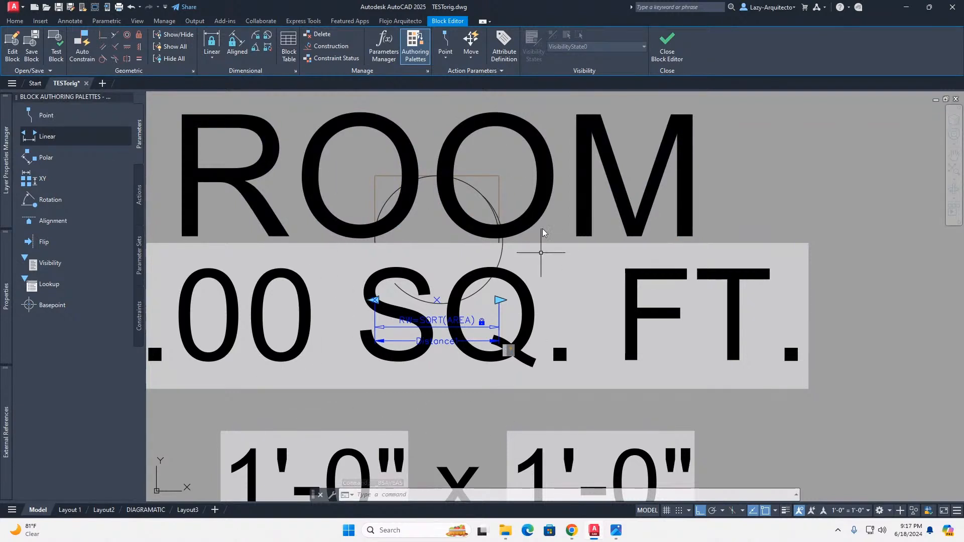
pyautogui.scroll(2, 497, 221)
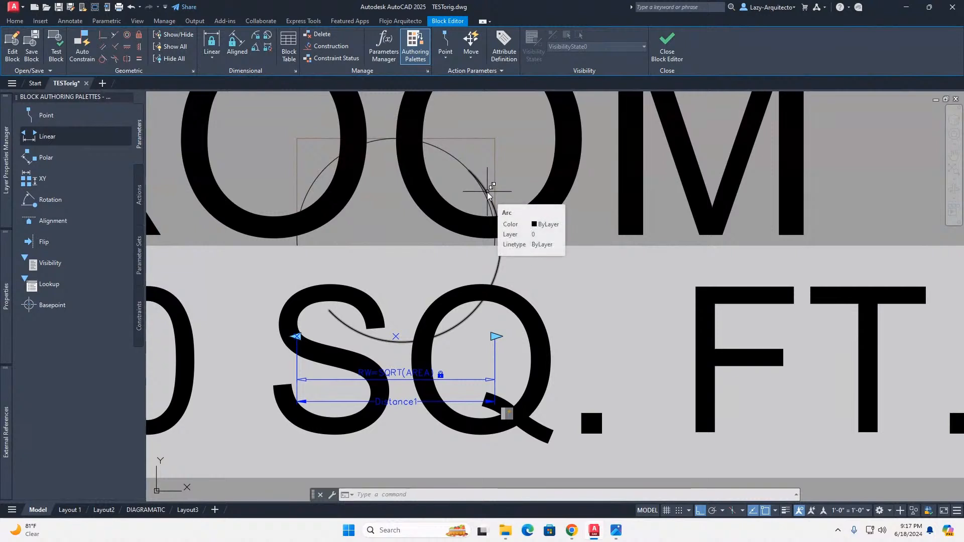
pyautogui.click(488, 194)
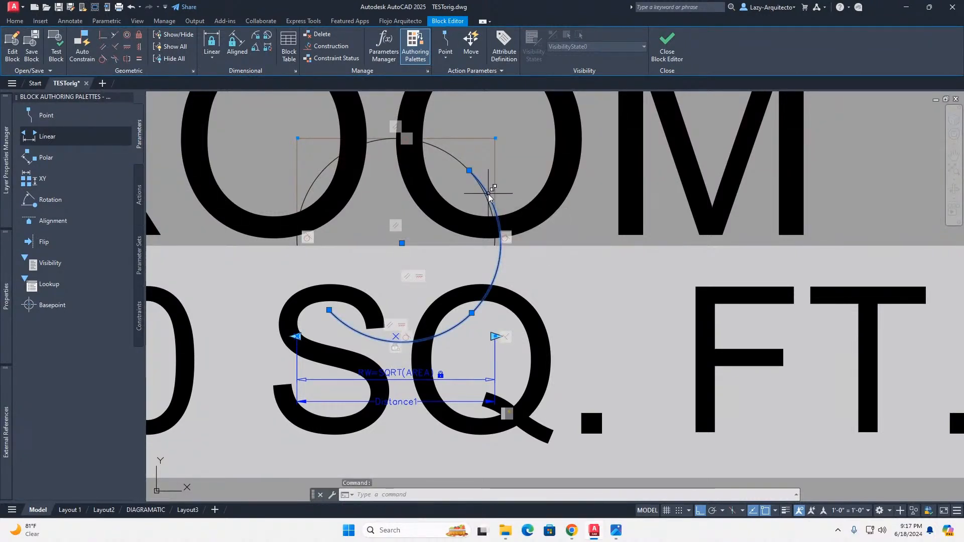
pyautogui.click(58, 56)
pyautogui.scroll(5, 505, 296)
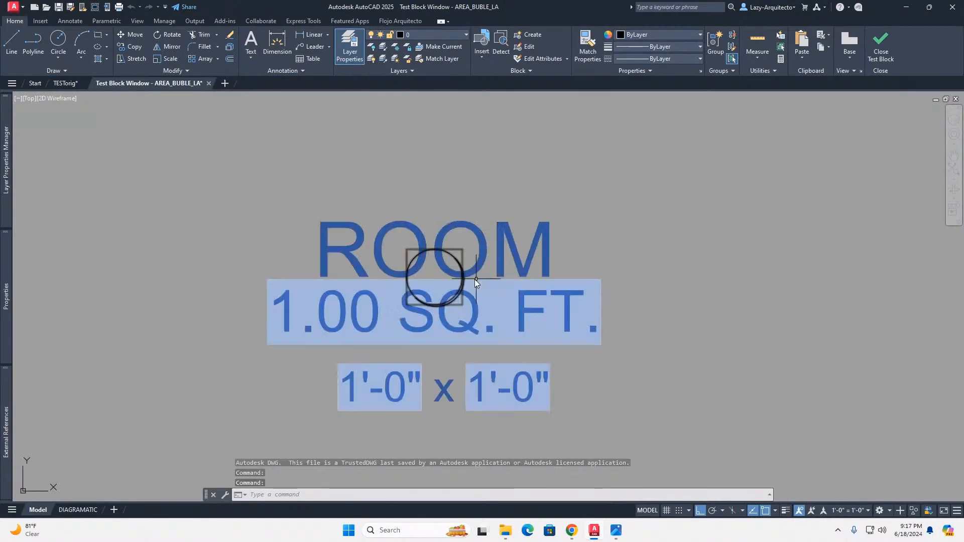
pyautogui.moveTo(7, 295)
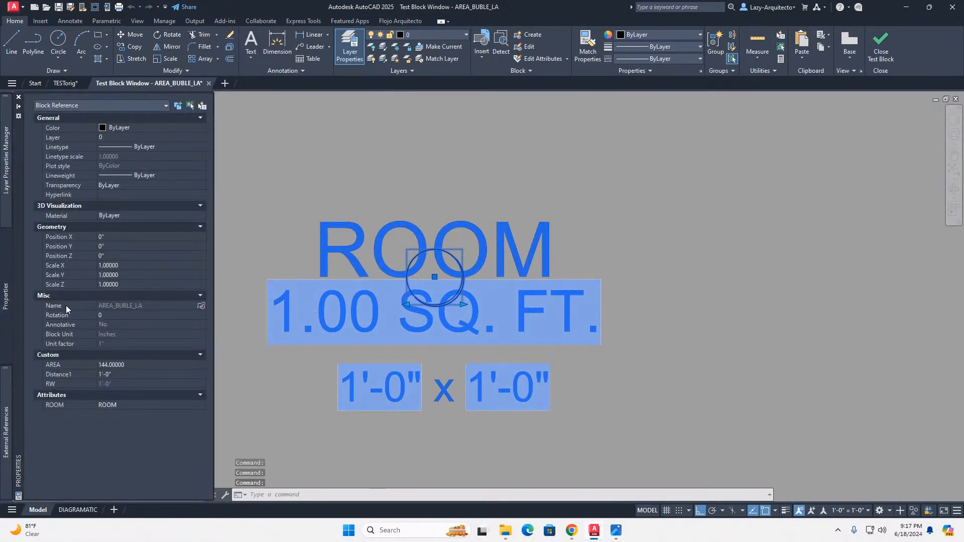
pyautogui.click(154, 364)
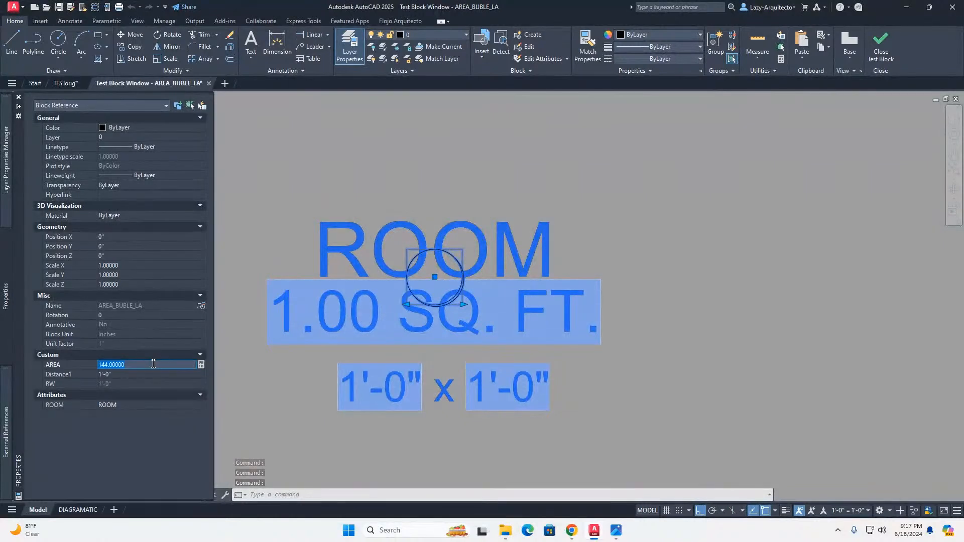
pyautogui.press('Tab')
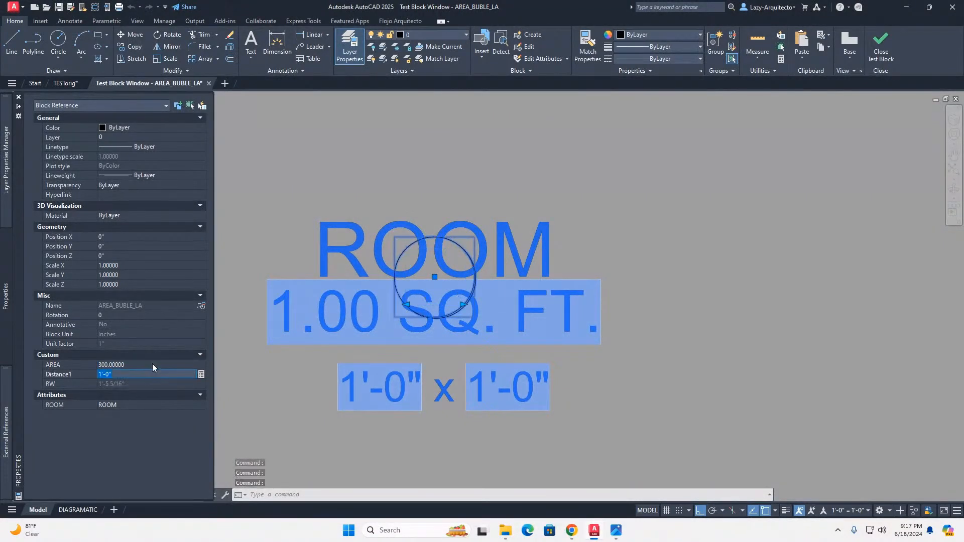
# Set the test block's AREA parameter to 600 and compare the shadow arc with the main circle
pyautogui.click(153, 364)
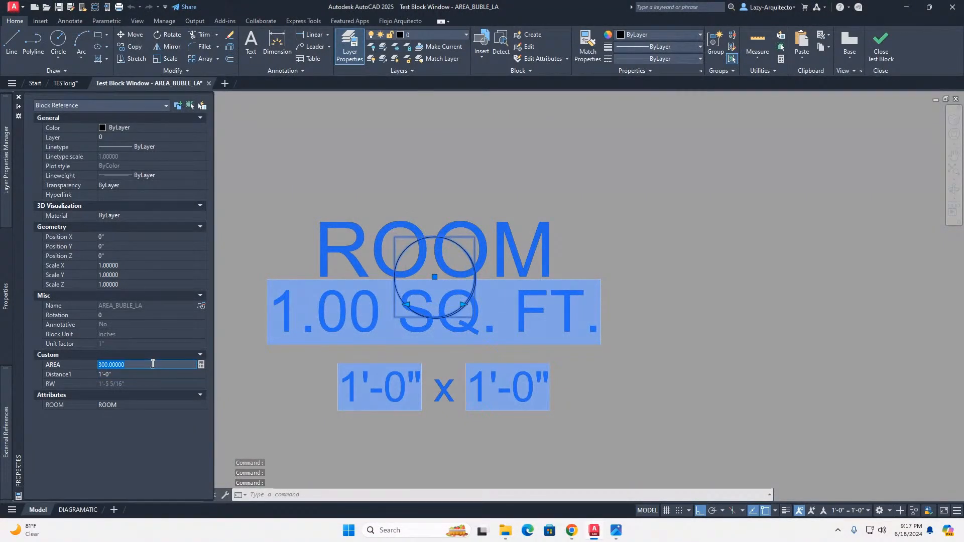
pyautogui.write('600')
pyautogui.press('Tab')
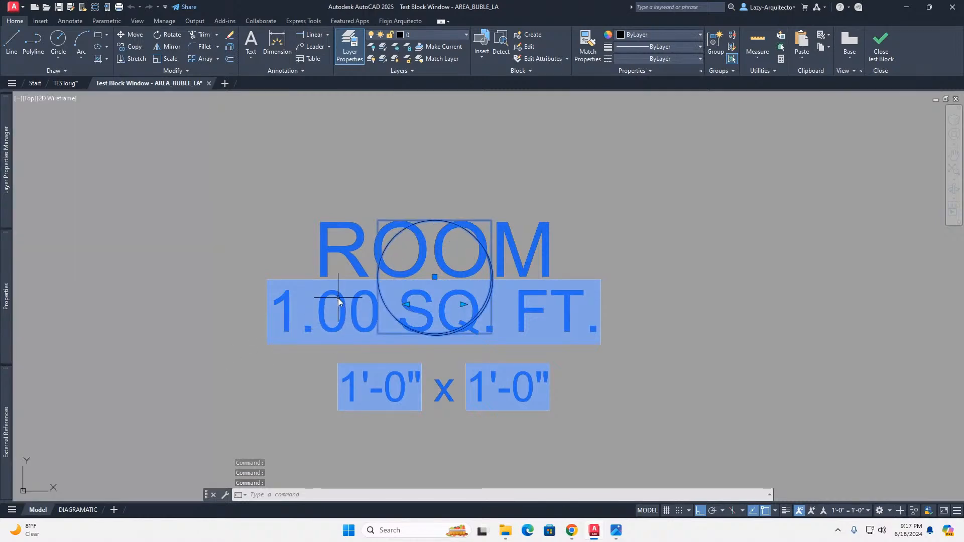
pyautogui.press('Escape')
pyautogui.scroll(3, 494, 279)
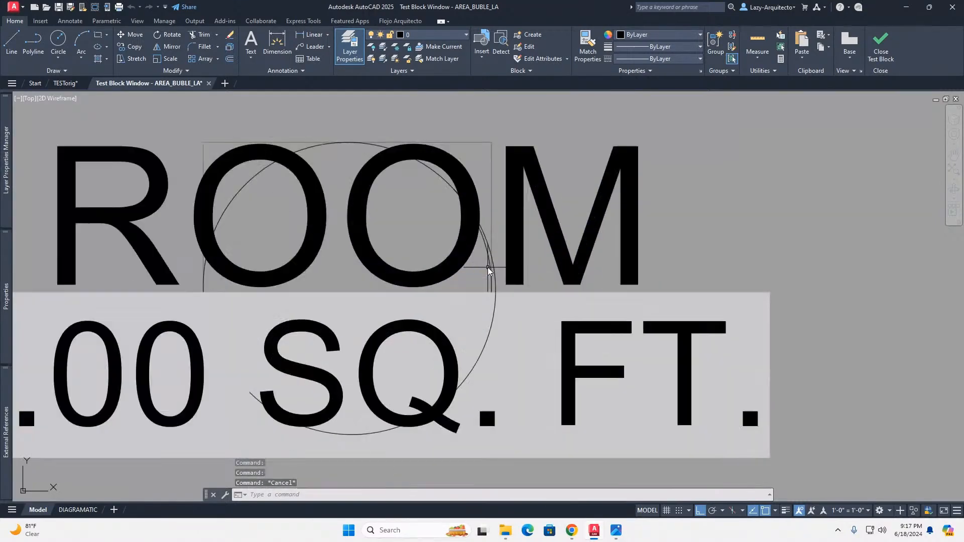
pyautogui.click(490, 247)
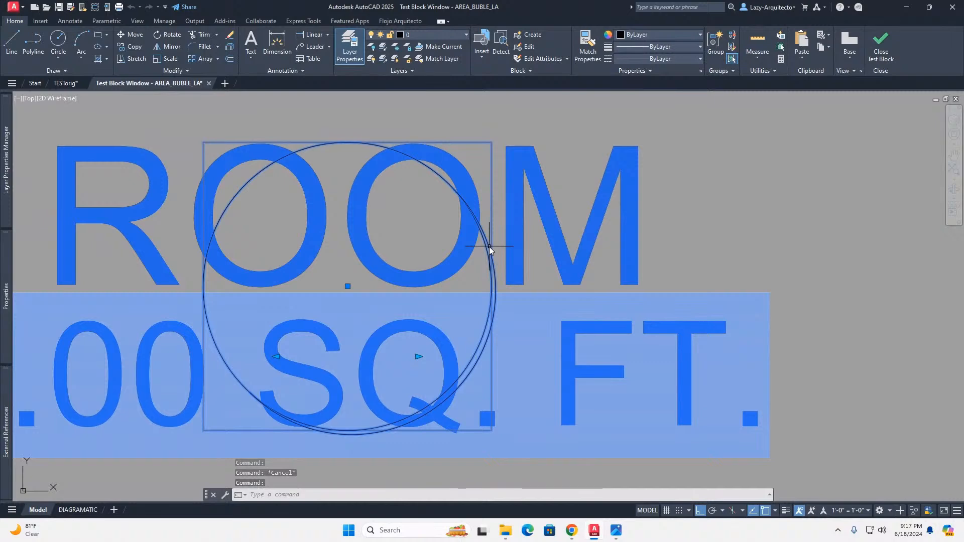
pyautogui.scroll(-2, 490, 247)
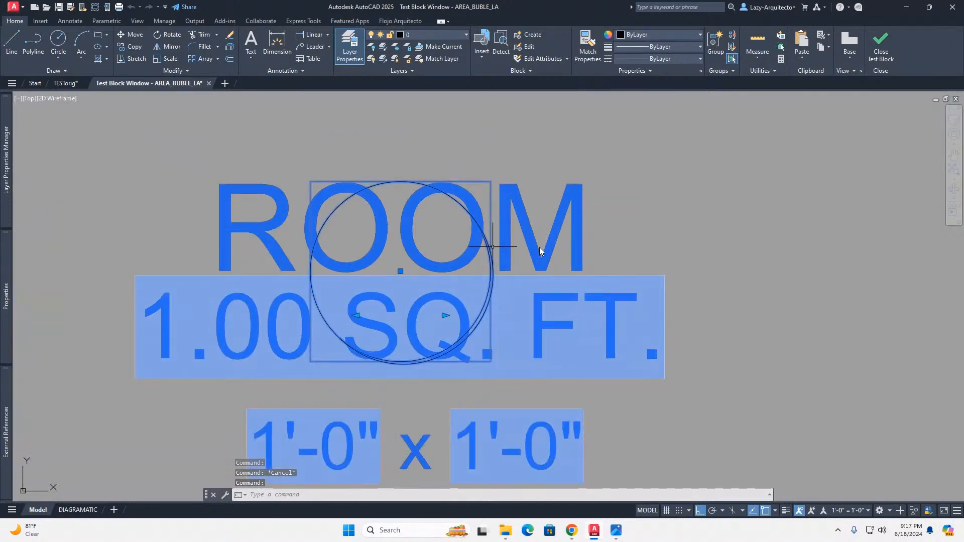
# Close the block test and leave the Block Editor, saving the changes to the block
pyautogui.click(881, 46)
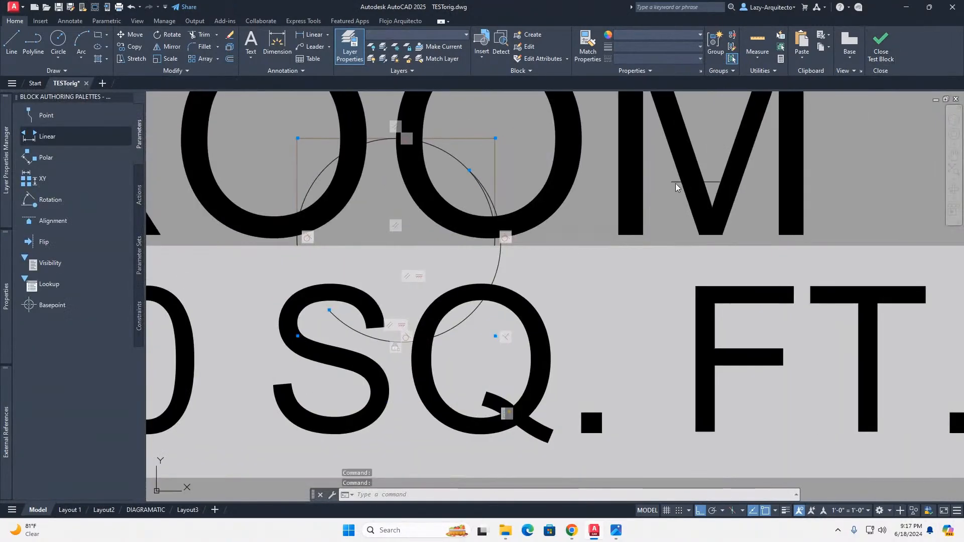
pyautogui.click(667, 47)
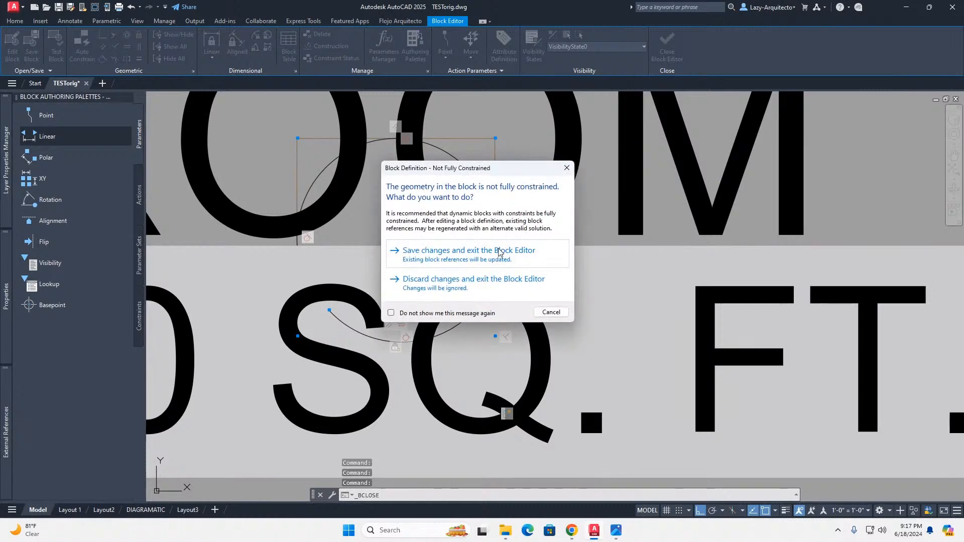
pyautogui.click(499, 251)
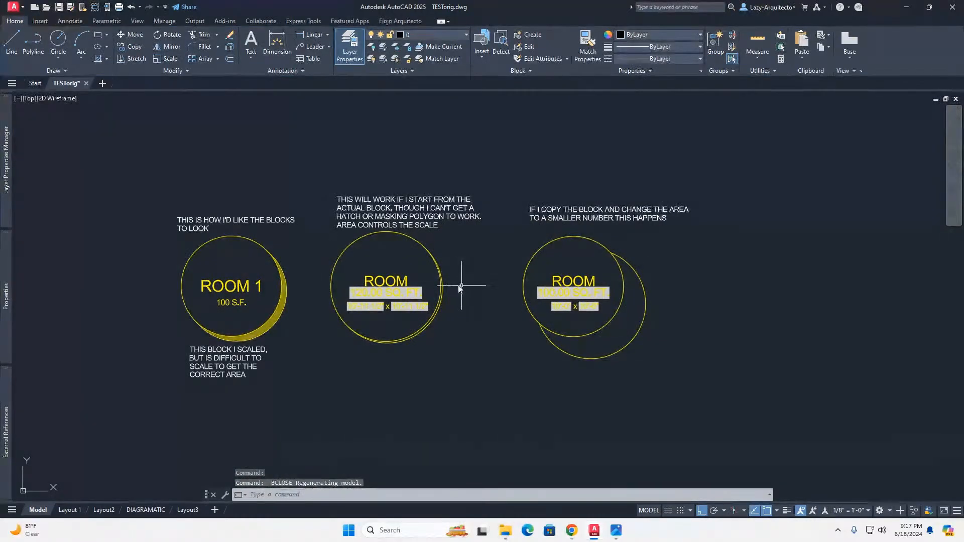
# Check which block definition the middle room bubble uses
pyautogui.click(444, 277)
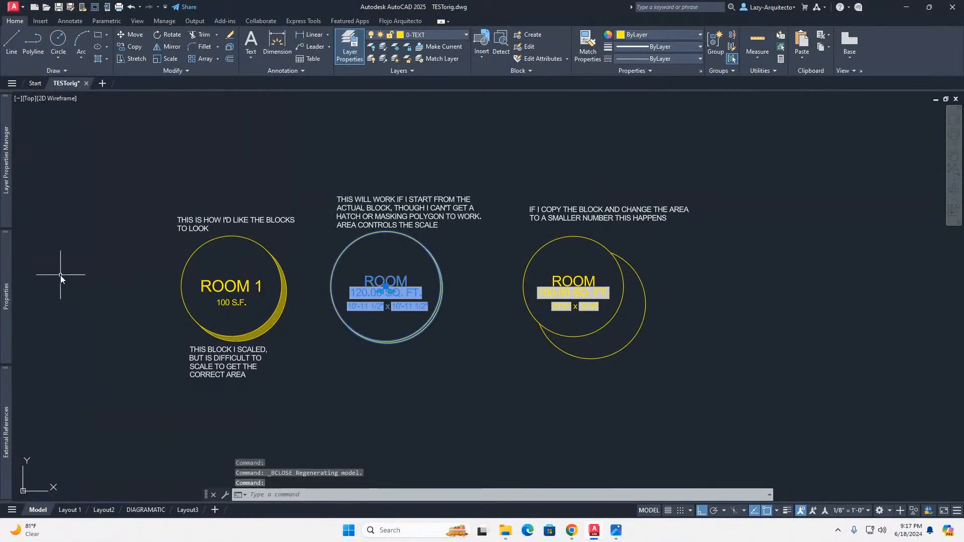
pyautogui.moveTo(9, 346)
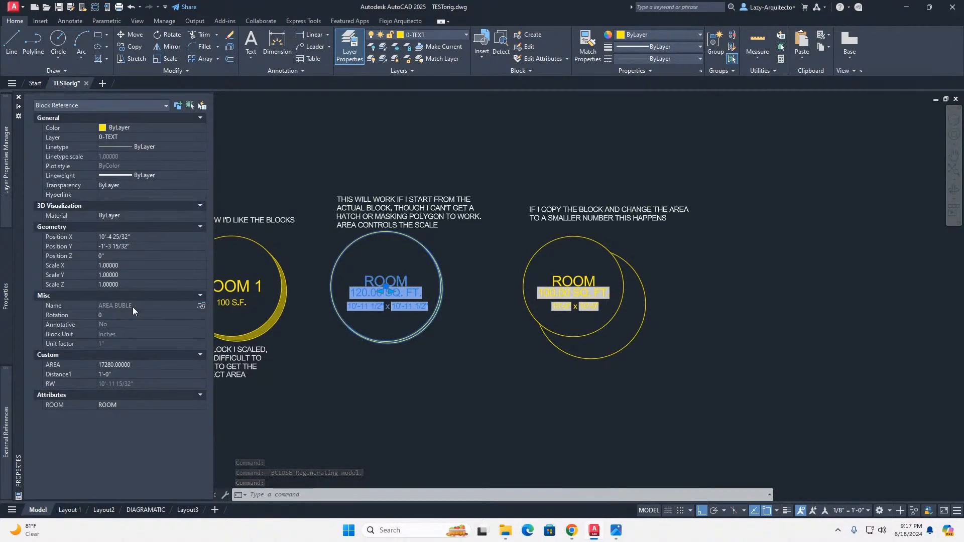
pyautogui.press('Escape')
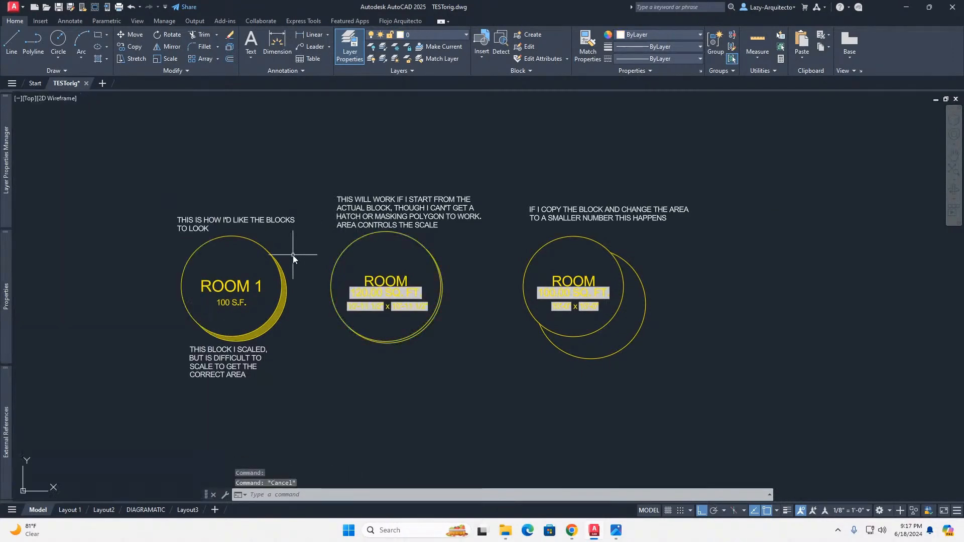
# Insert the AREA_BUBLE_LA block above the middle bubble's note, keeping ROOM as its attribute value
pyautogui.write('INSERT')
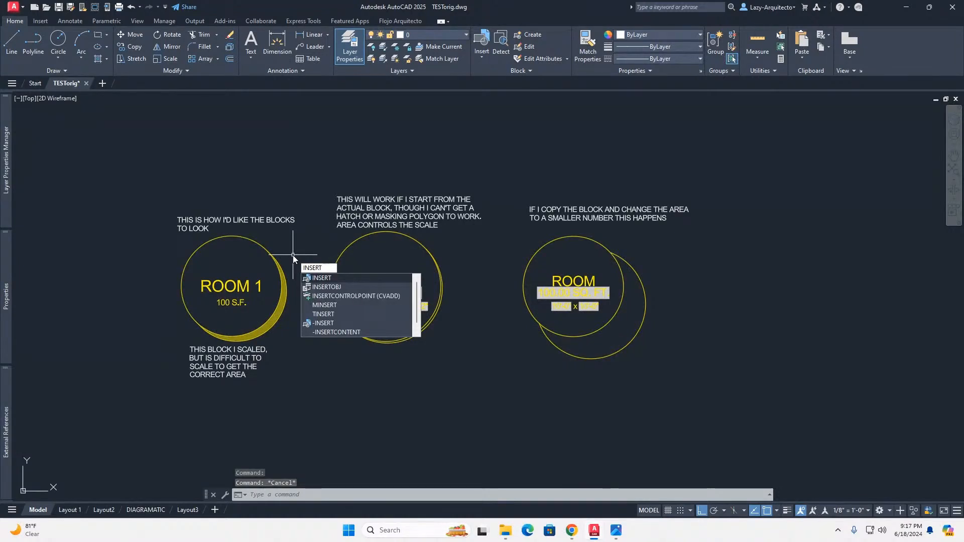
pyautogui.press('Return')
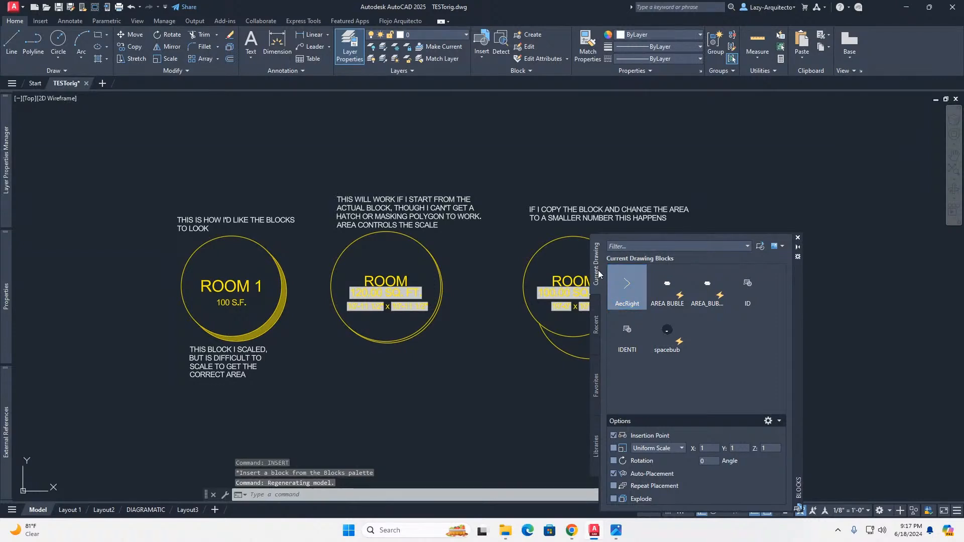
pyautogui.moveTo(665, 300)
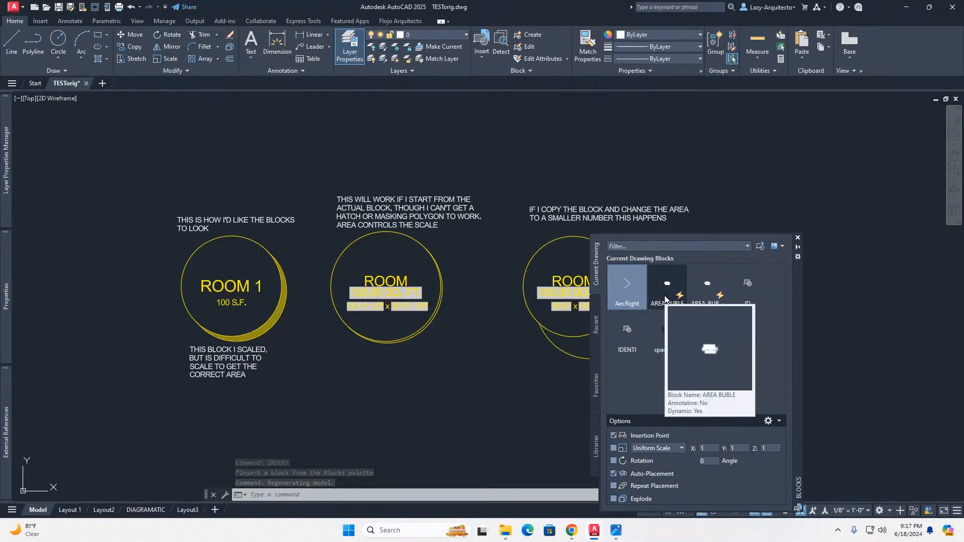
pyautogui.moveTo(704, 301)
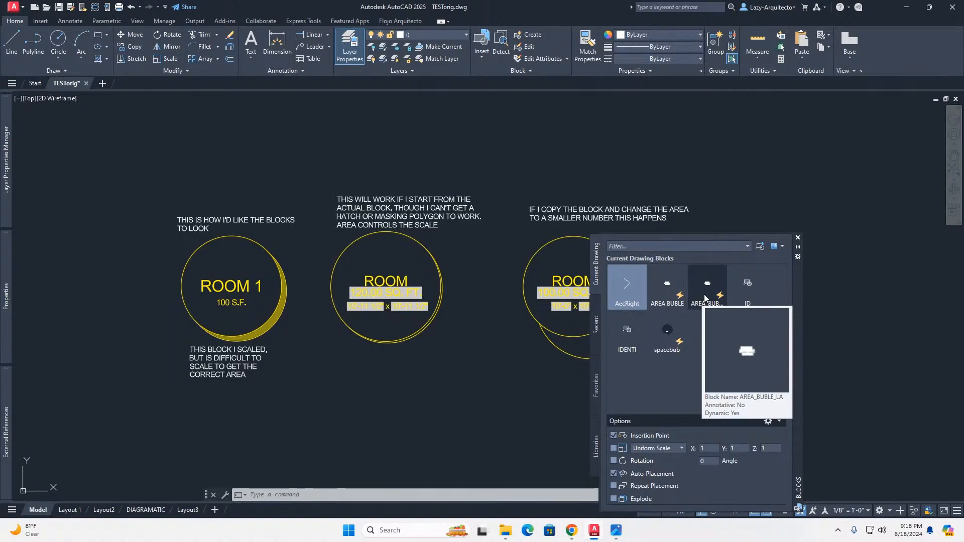
pyautogui.click(705, 300)
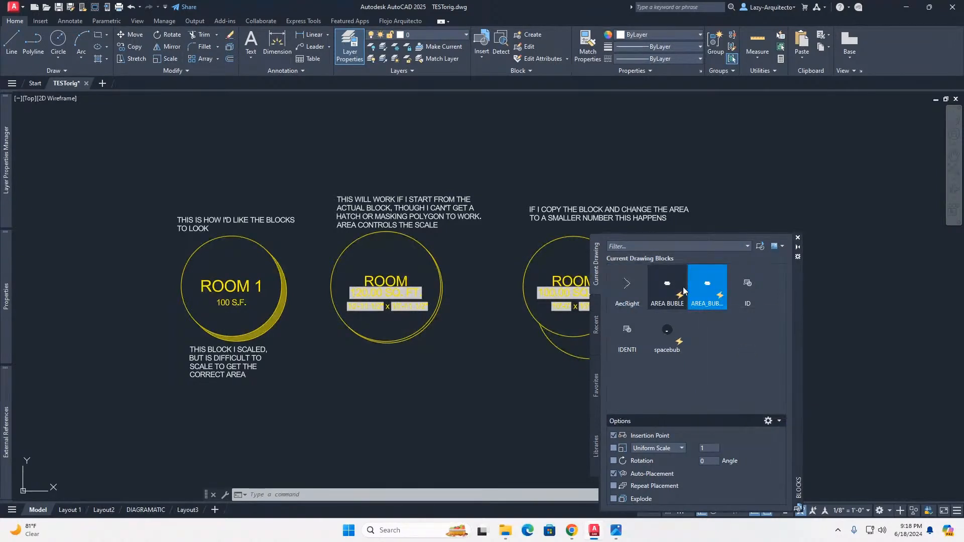
pyautogui.click(435, 146)
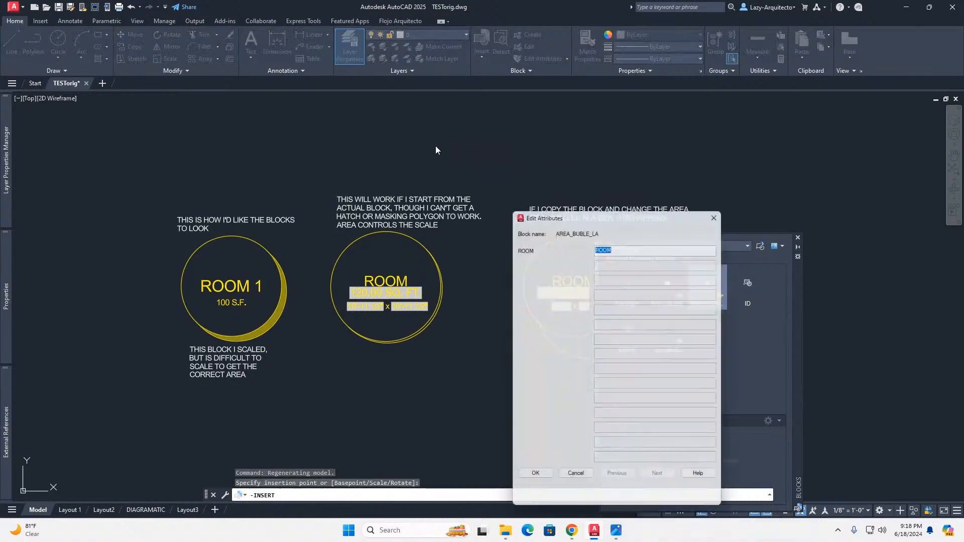
pyautogui.click(550, 480)
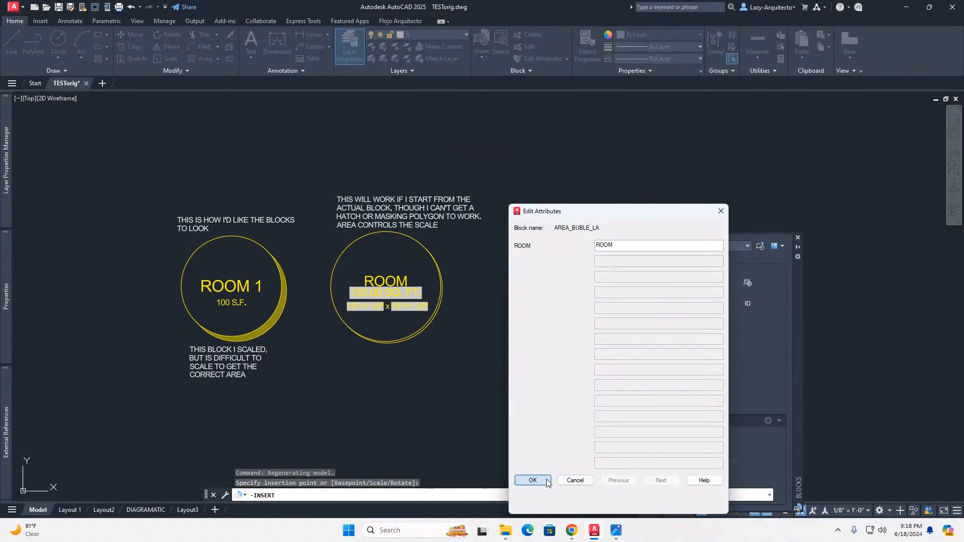
pyautogui.click(799, 239)
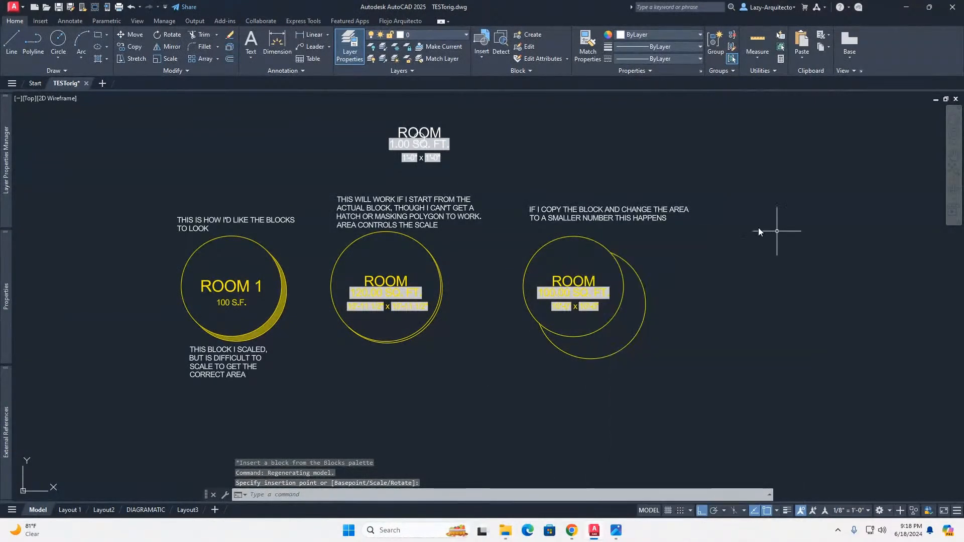
# Set the AREA property of the newly inserted AREA_BUBLE_LA block above the middle bubble's note to 5000
pyautogui.scroll(2, 414, 141)
pyautogui.scroll(5, 420, 145)
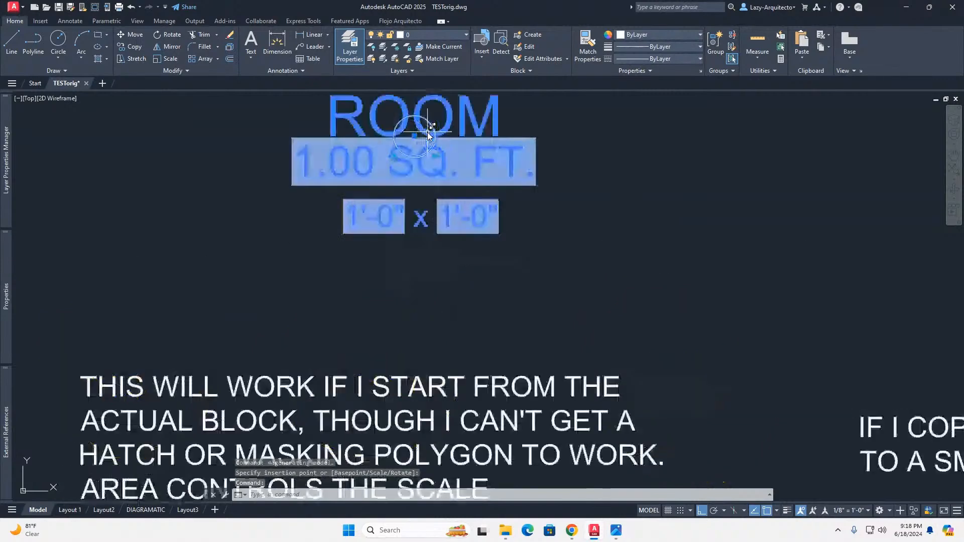
pyautogui.scroll(-2, 392, 146)
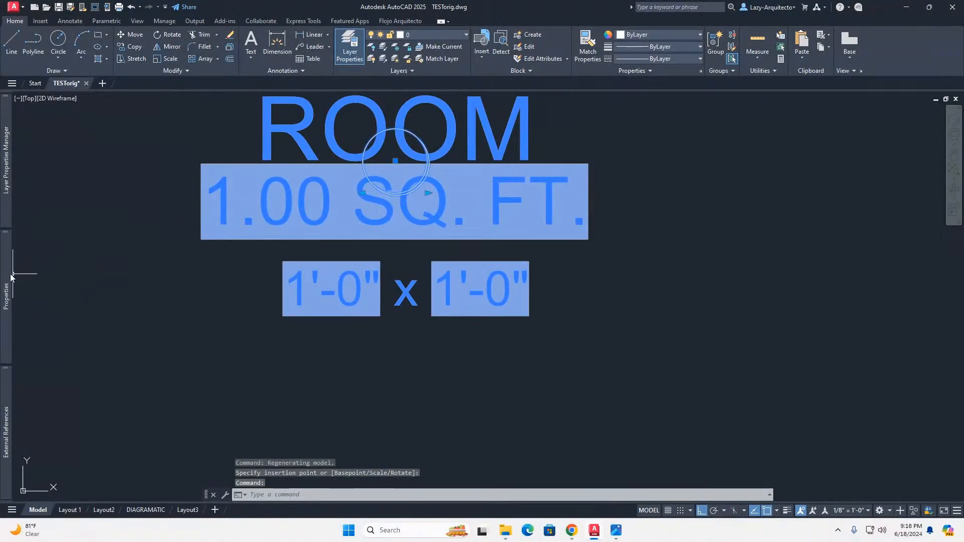
pyautogui.moveTo(7, 280)
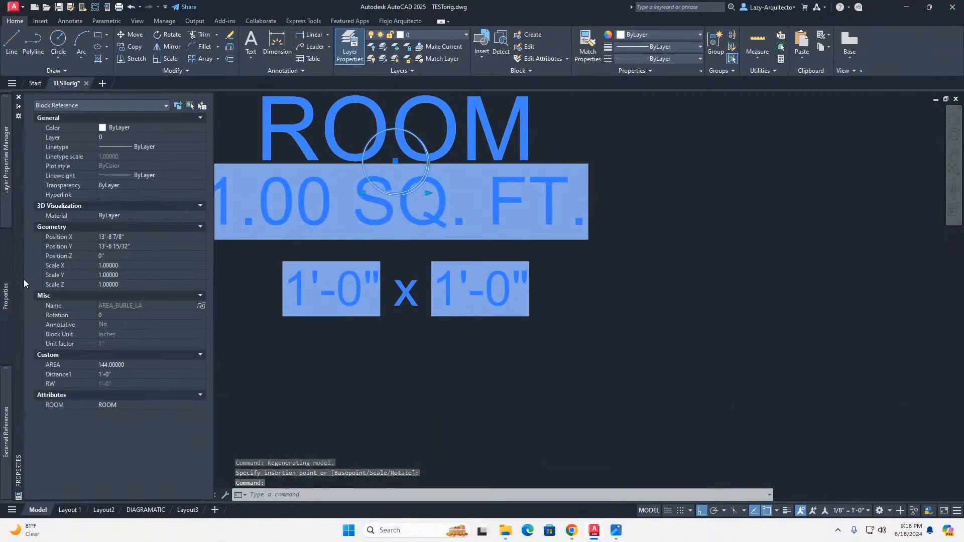
pyautogui.click(132, 364)
pyautogui.write('500')
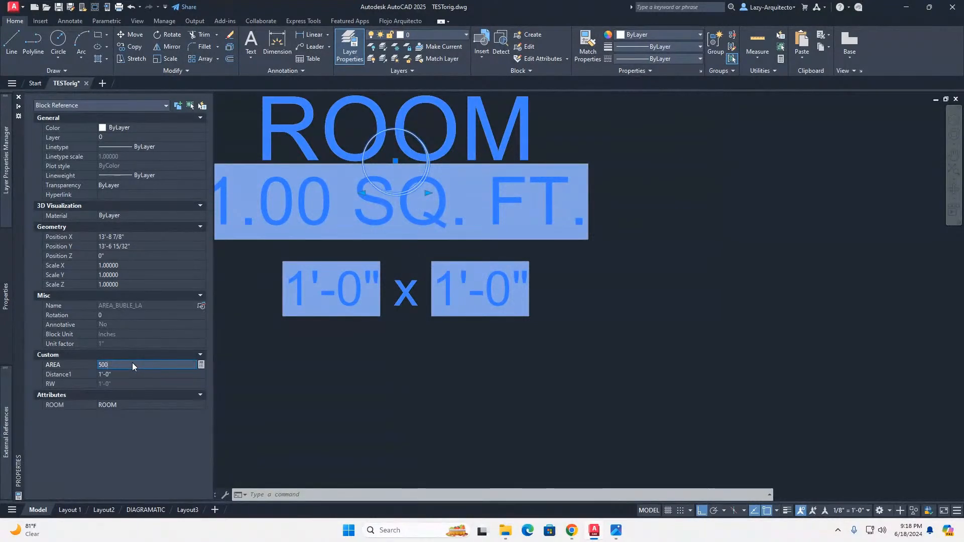
pyautogui.write('0')
pyautogui.press('Tab')
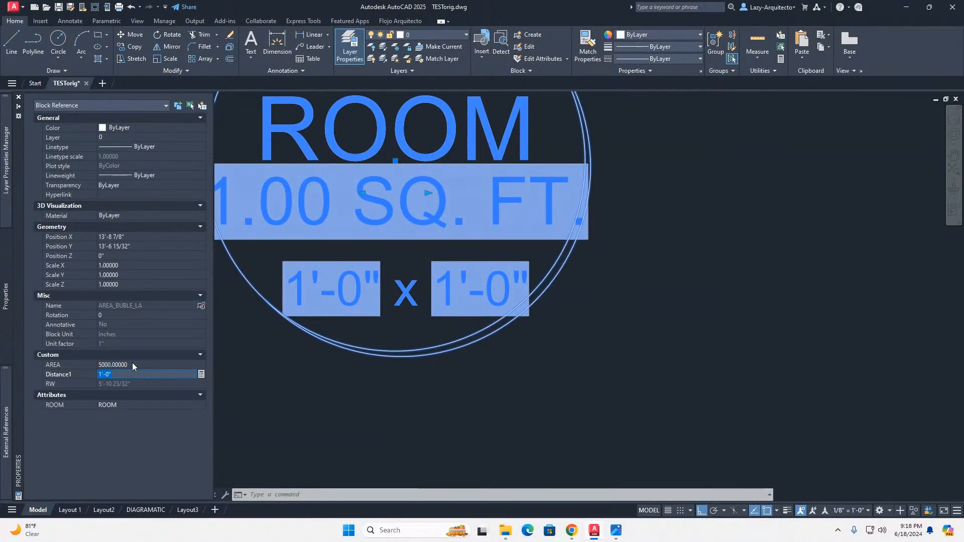
pyautogui.scroll(-6, 245, 327)
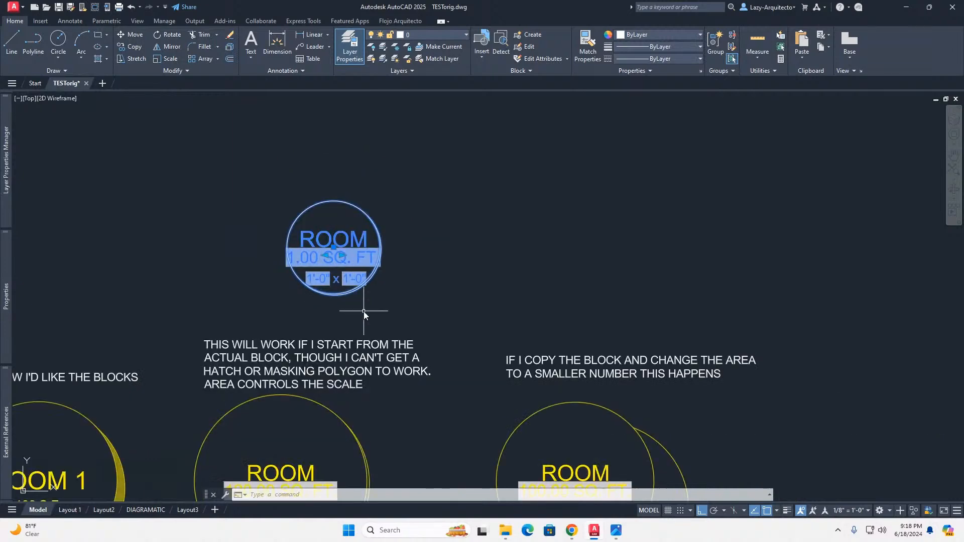
pyautogui.moveTo(363, 311); pyautogui.dragTo(356, 249, button='middle')
pyautogui.scroll(-2, 356, 248)
pyautogui.press('Escape')
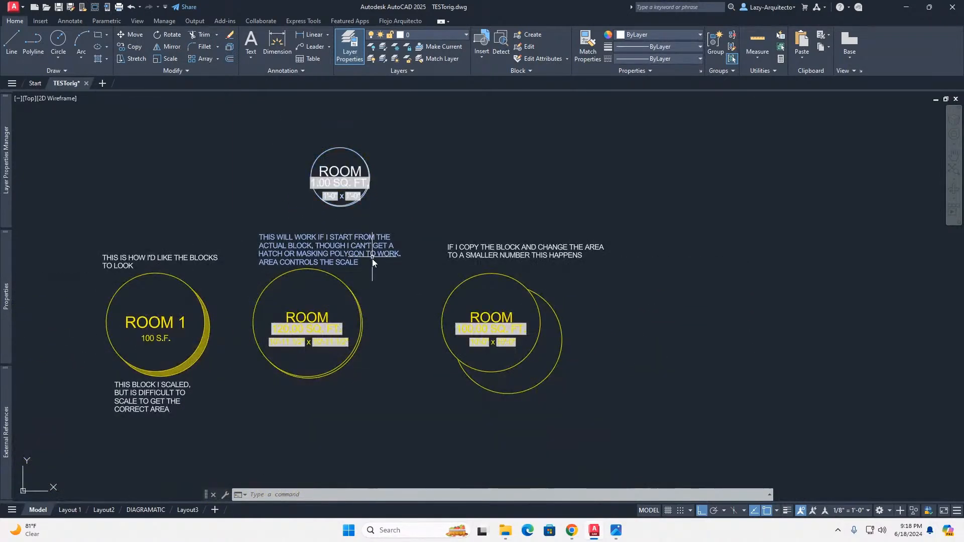
# Compare the shadows of the ROOM 1 bubble, the 120 SQ. FT. bubble and the 100 SQ. FT. bubble
pyautogui.scroll(2, 354, 363)
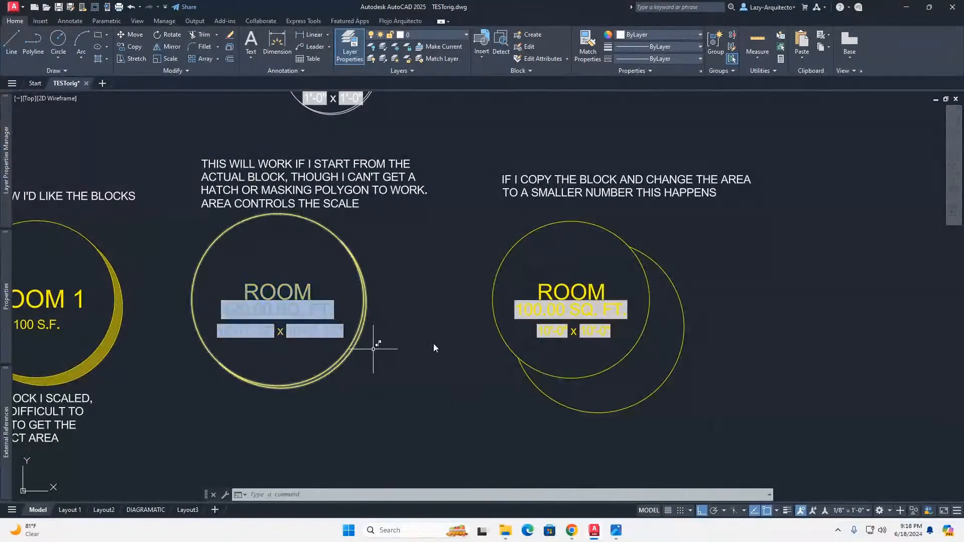
pyautogui.click(550, 375)
pyautogui.moveTo(621, 357); pyautogui.dragTo(565, 303, button='middle')
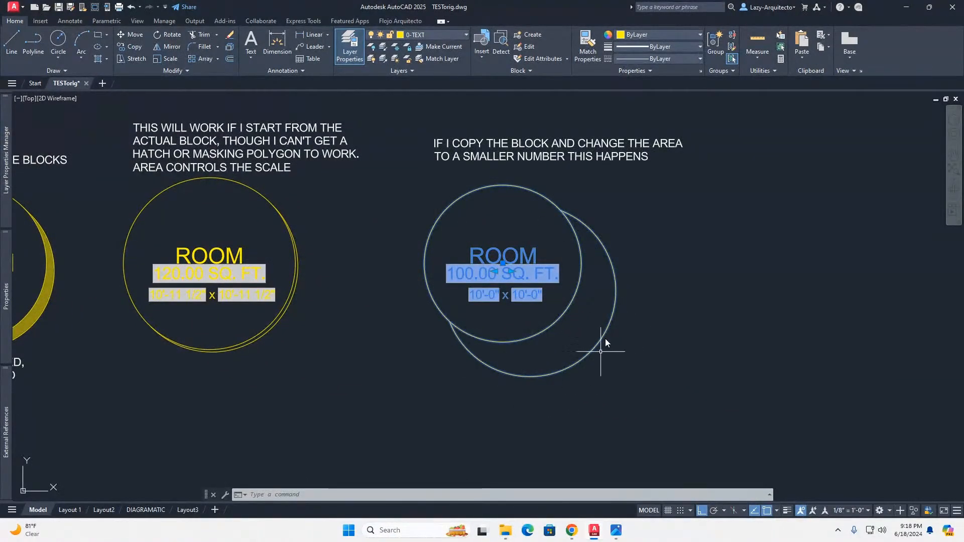
pyautogui.moveTo(509, 354); pyautogui.dragTo(443, 336, button='middle')
pyautogui.press('Escape')
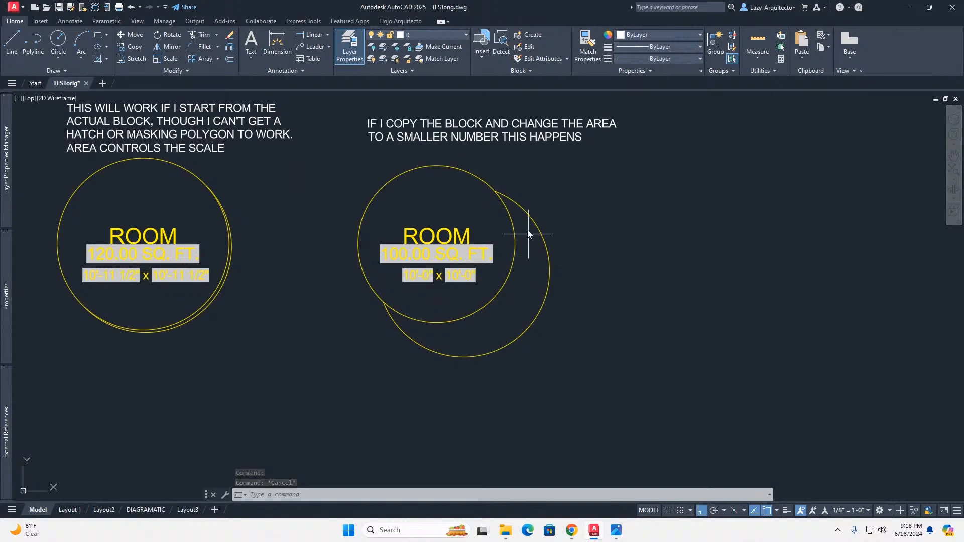
pyautogui.scroll(-5, 509, 330)
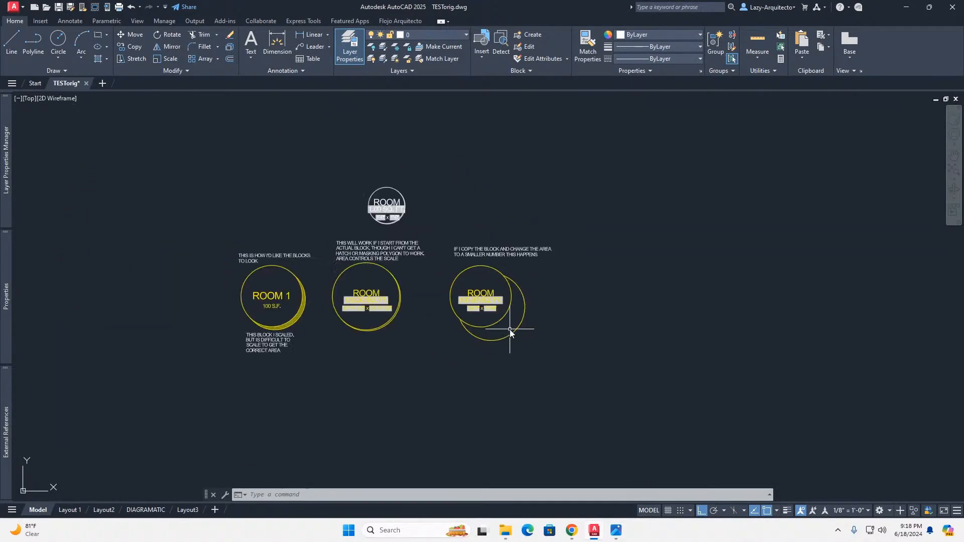
pyautogui.scroll(4, 273, 330)
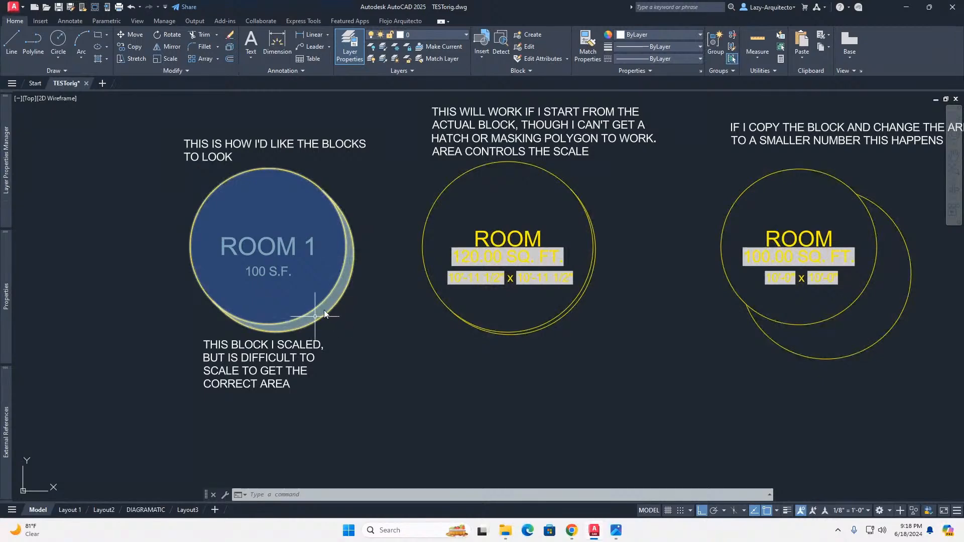
pyautogui.moveTo(685, 276); pyautogui.dragTo(452, 302, button='middle')
pyautogui.scroll(3, 640, 296)
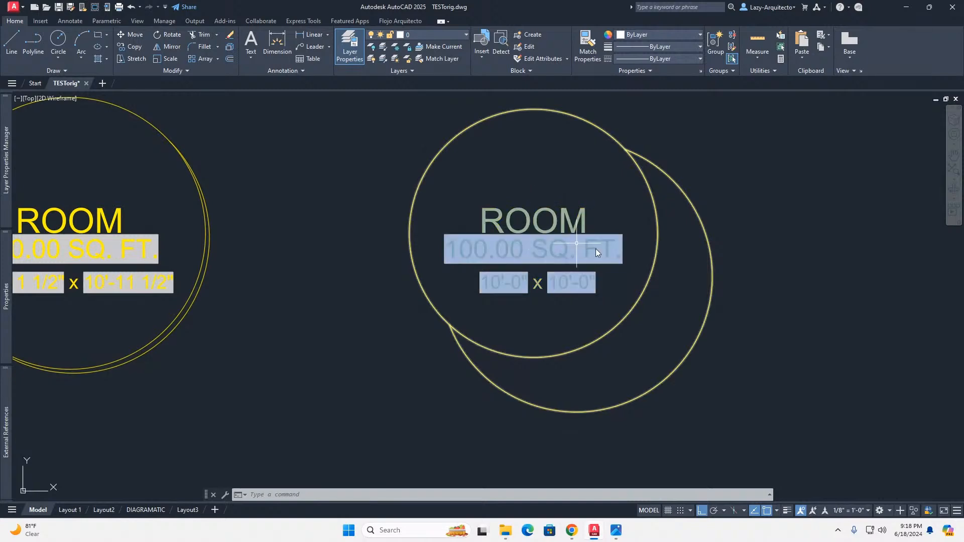
# Open the 100 SQ. FT. bubble's block in the Block Editor and delete its shadow arc
pyautogui.click(642, 172)
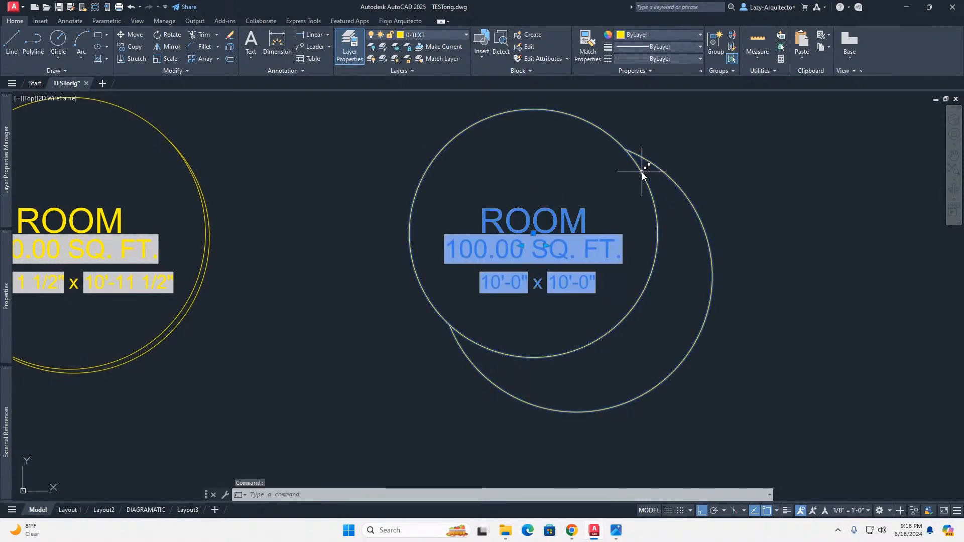
pyautogui.rightClick(642, 172)
pyautogui.click(673, 214)
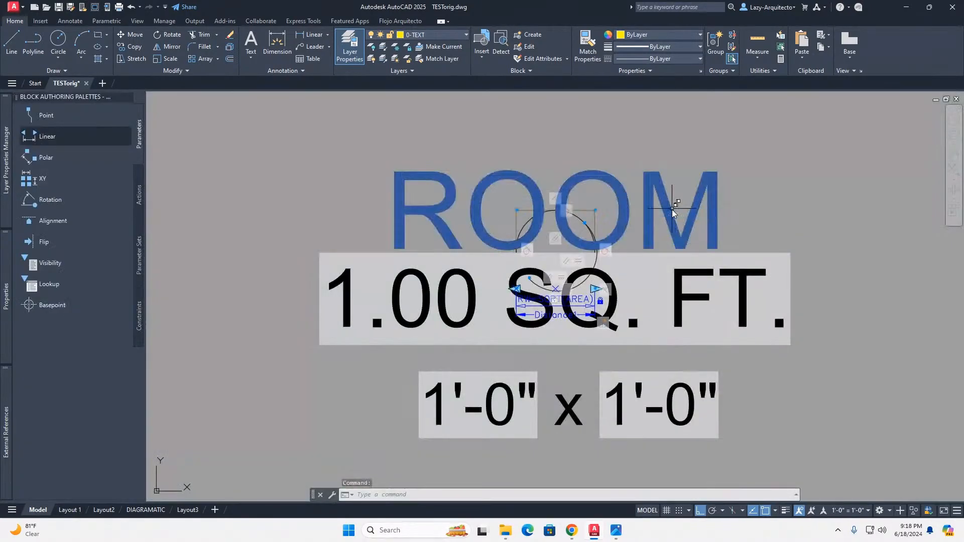
pyautogui.scroll(3, 593, 241)
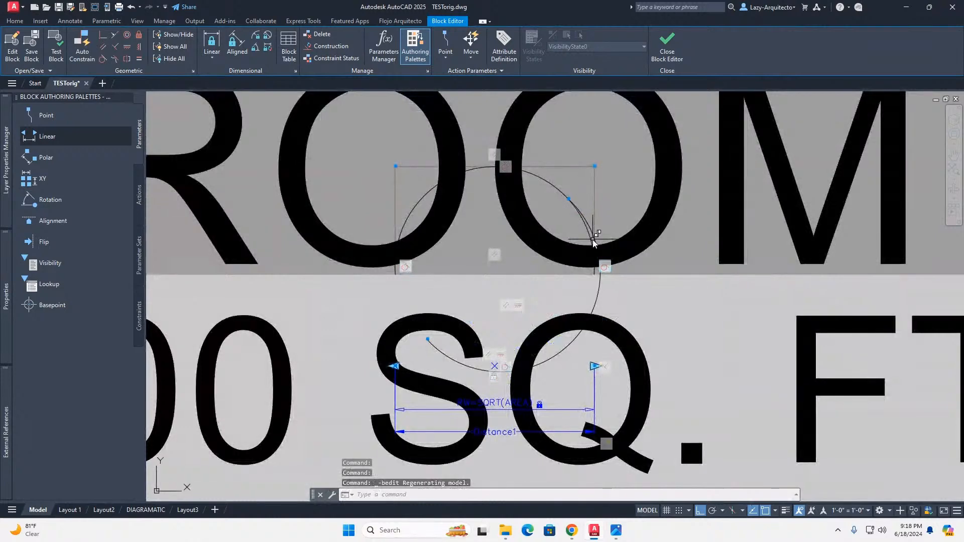
pyautogui.moveTo(595, 241); pyautogui.dragTo(569, 225, button='middle')
pyautogui.click(567, 213)
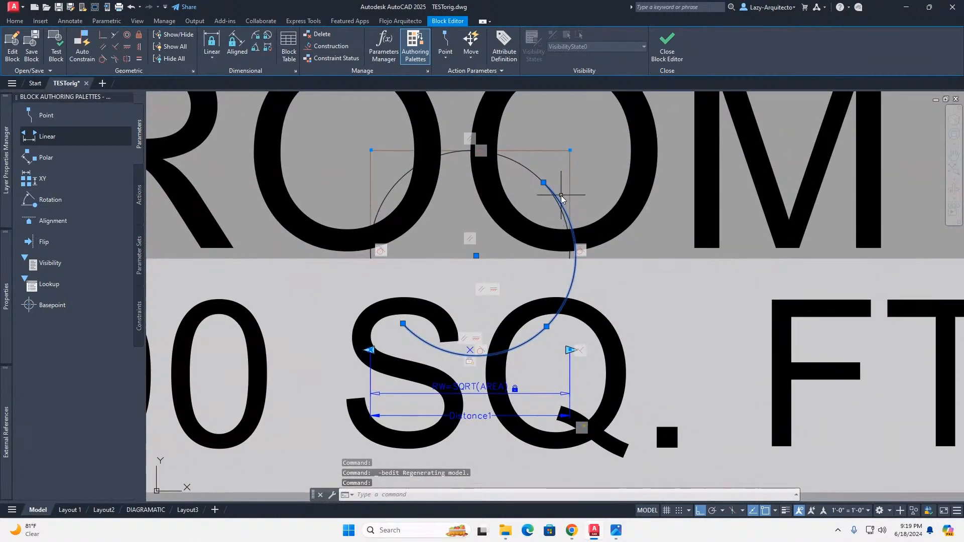
pyautogui.press('Delete')
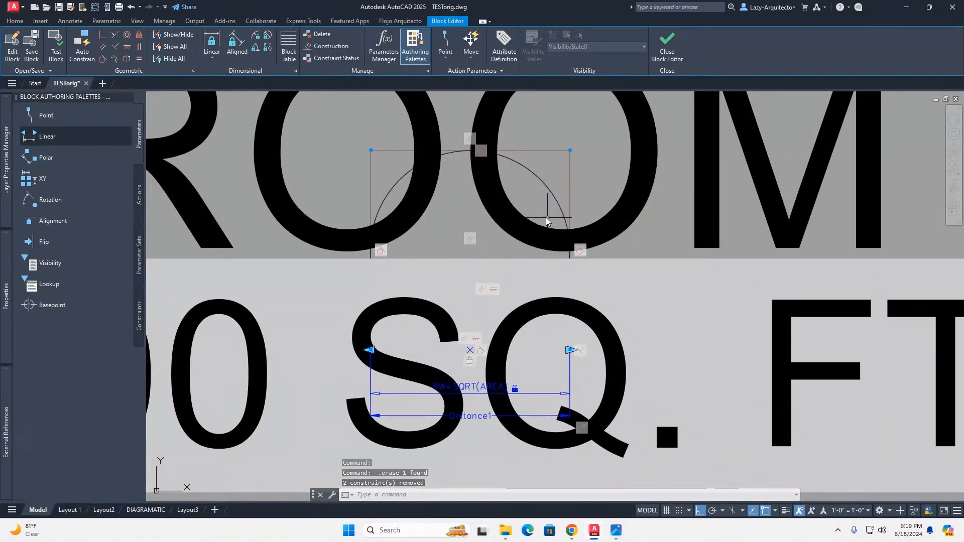
# Draw a circle from the main circle's center out to its top, matching its radius
pyautogui.moveTo(528, 218); pyautogui.dragTo(431, 221, button='middle')
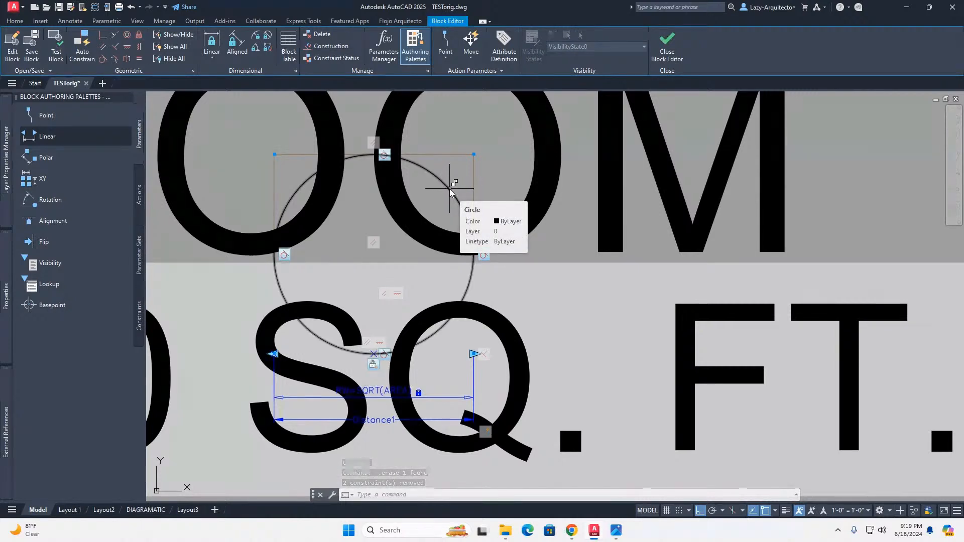
pyautogui.write('ci')
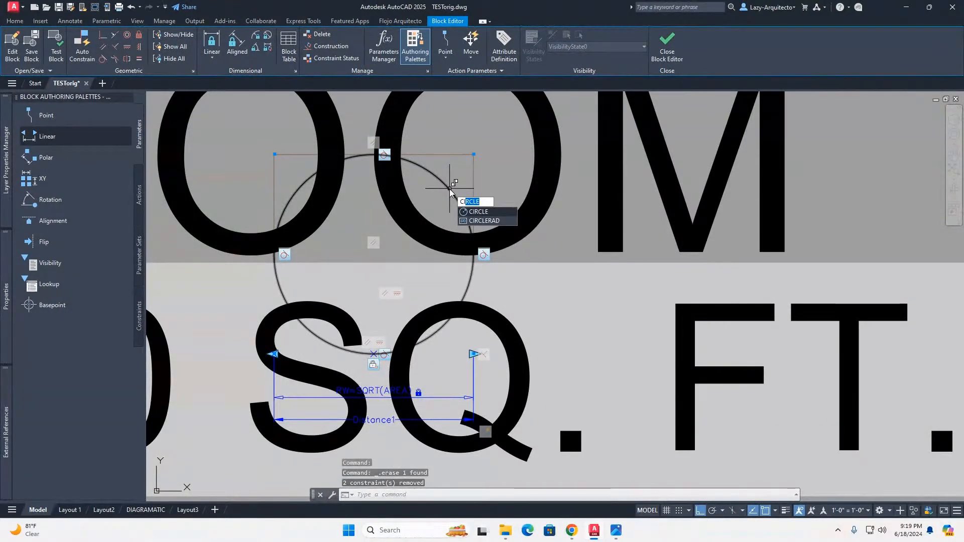
pyautogui.press('Return')
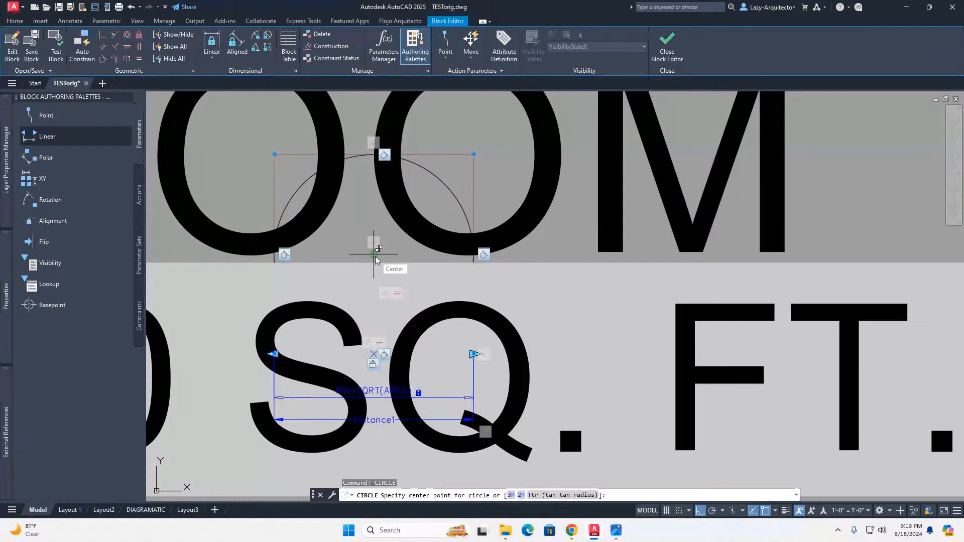
pyautogui.click(374, 255)
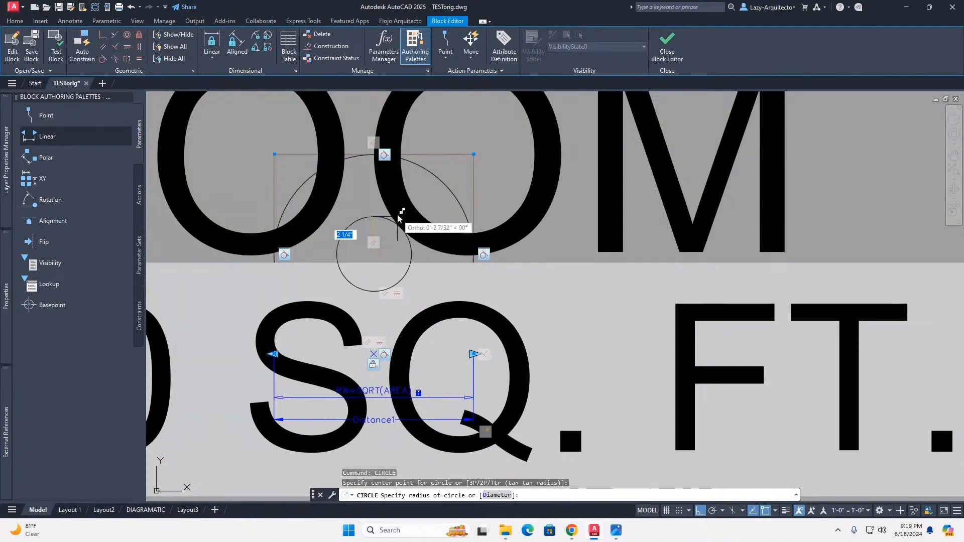
pyautogui.click(374, 156)
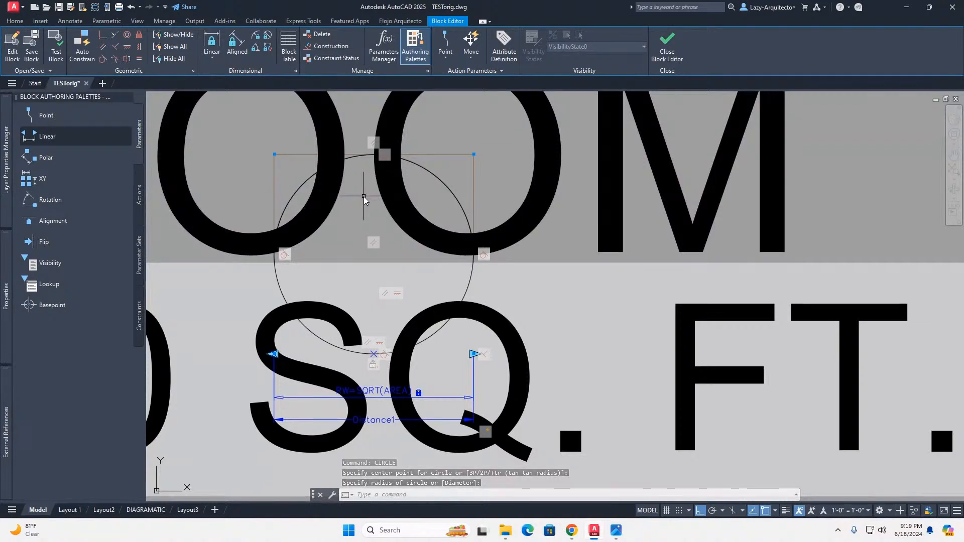
# With Ortho off, move the last drawn circle about 11/16" down and to the right of the main circle as a shadow outline
pyautogui.write('m')
pyautogui.press('Return')
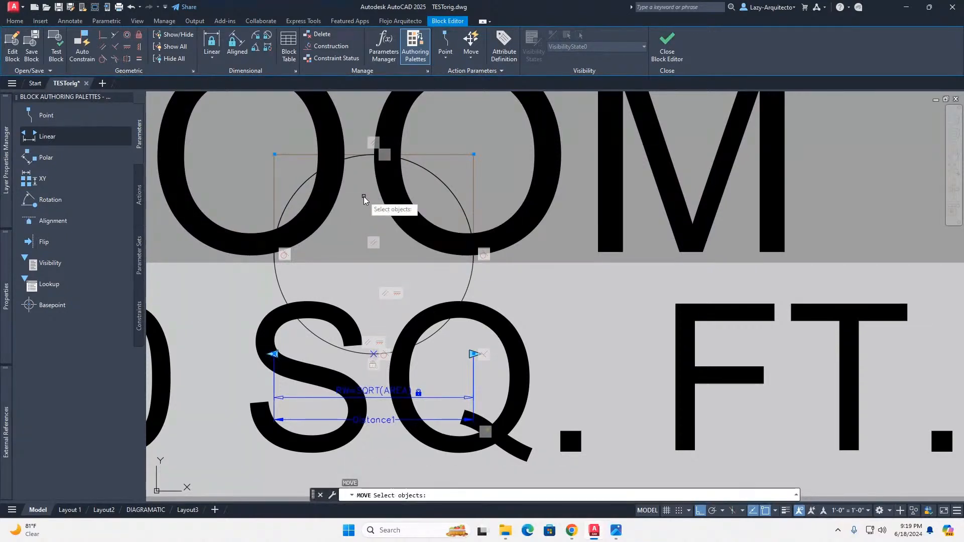
pyautogui.write('p')
pyautogui.press('Return')
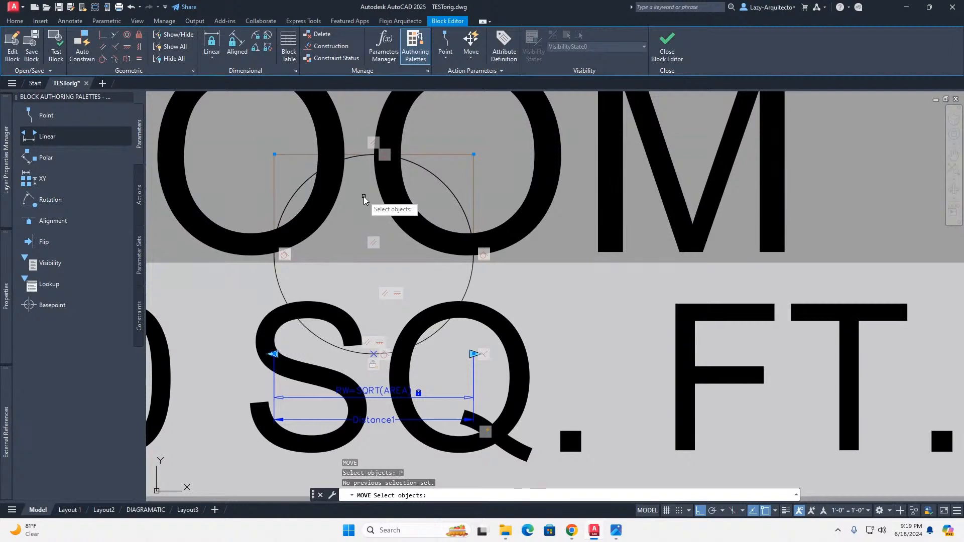
pyautogui.write('l')
pyautogui.press('Return')
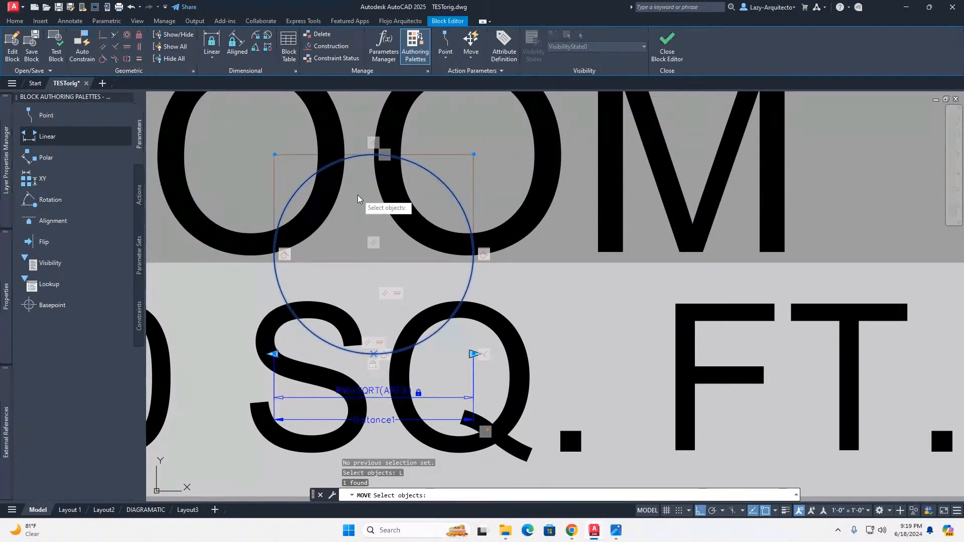
pyautogui.press('Return')
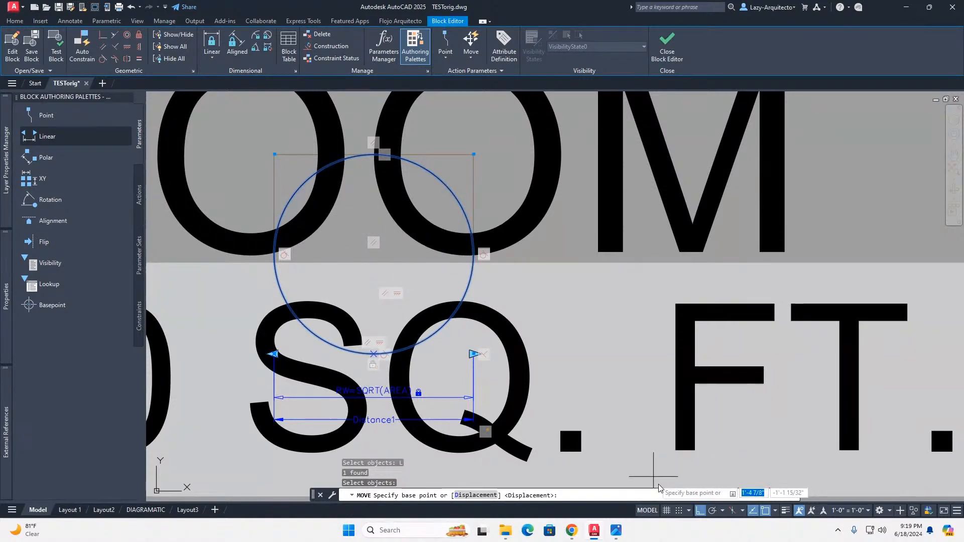
pyautogui.click(700, 510)
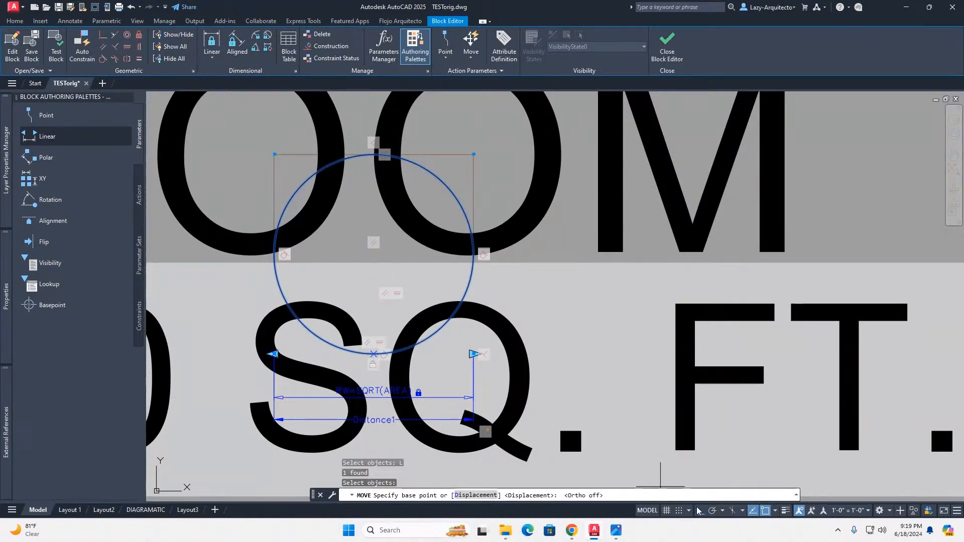
pyautogui.click(360, 217)
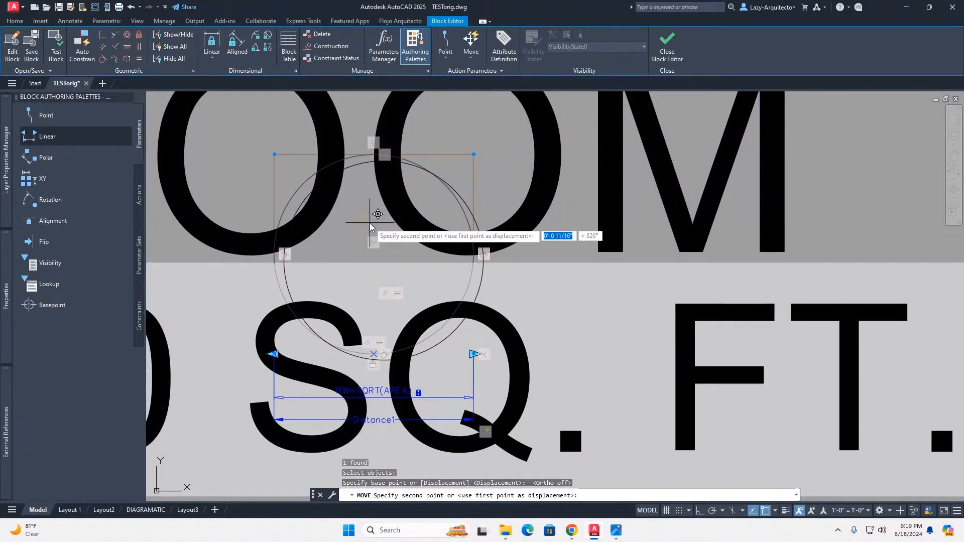
pyautogui.click(369, 223)
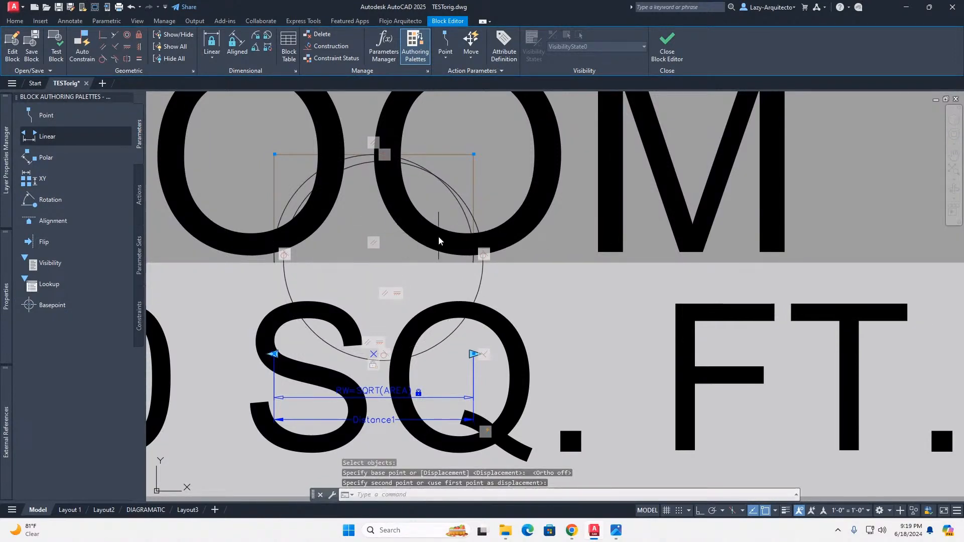
pyautogui.click(471, 213)
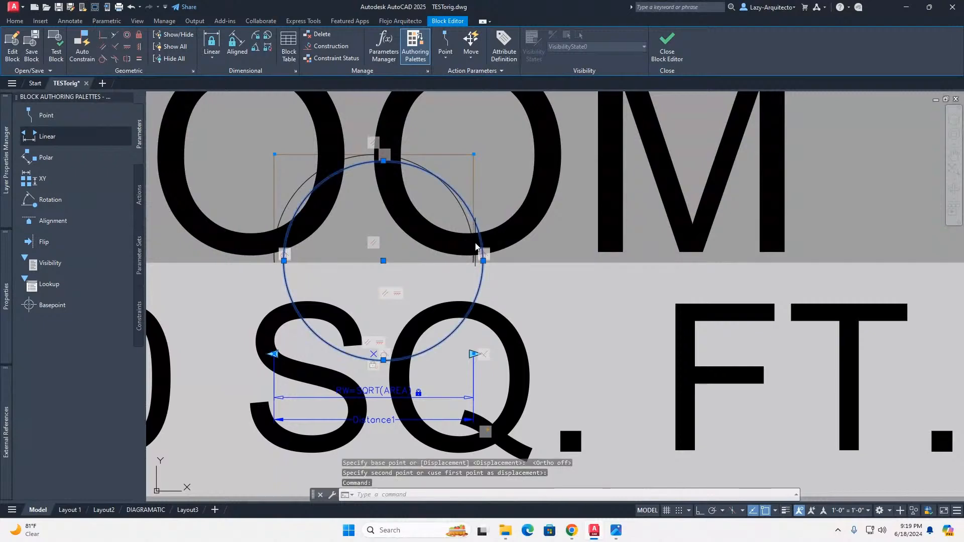
pyautogui.click(477, 246)
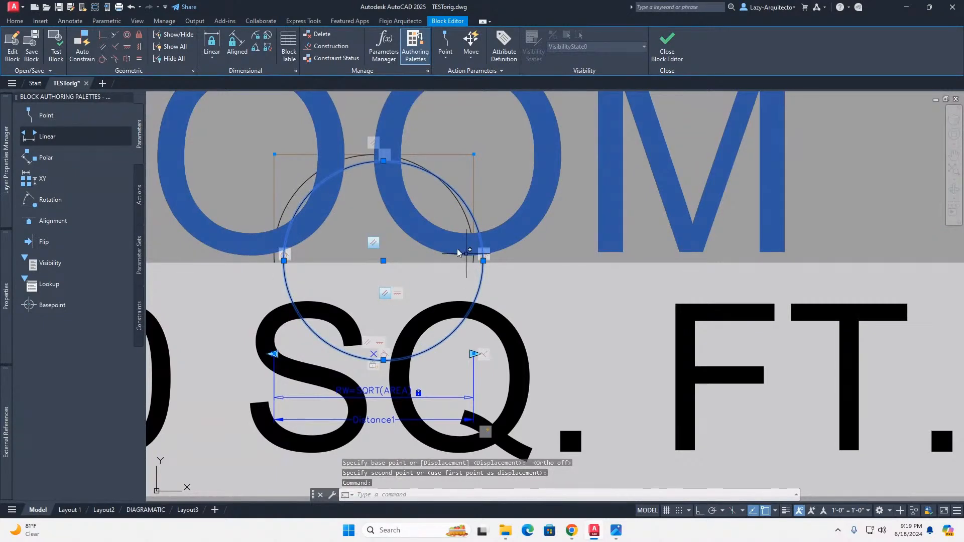
pyautogui.press('Escape')
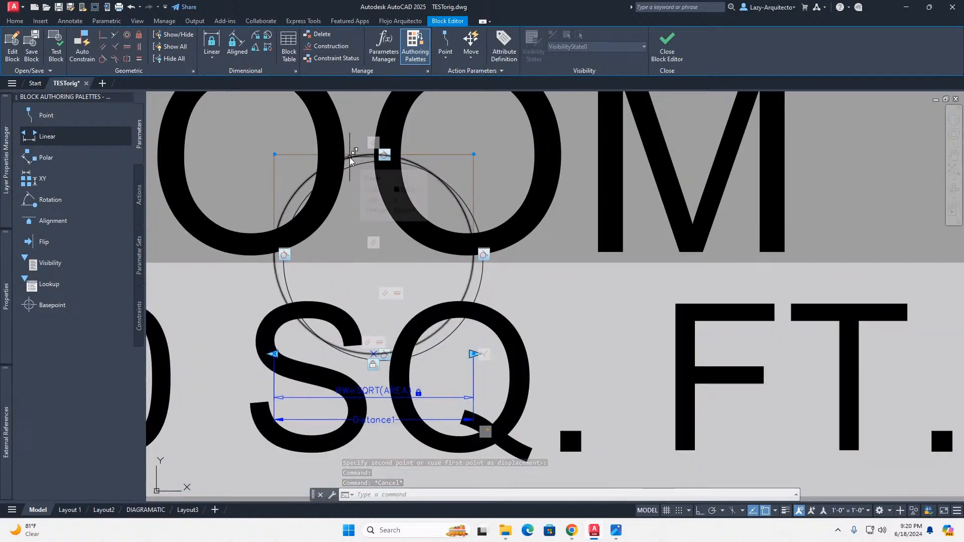
pyautogui.click(469, 207)
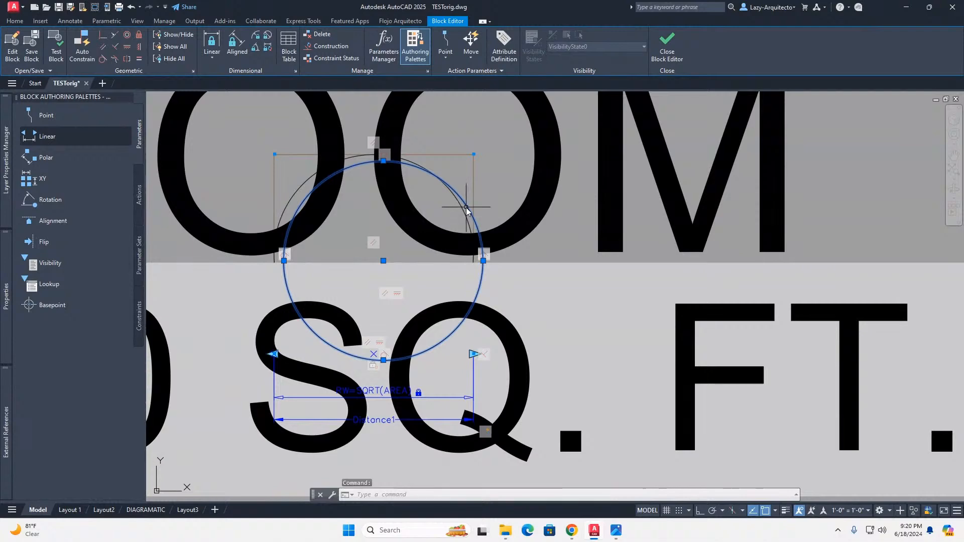
pyautogui.press('Escape')
pyautogui.press('Escape')
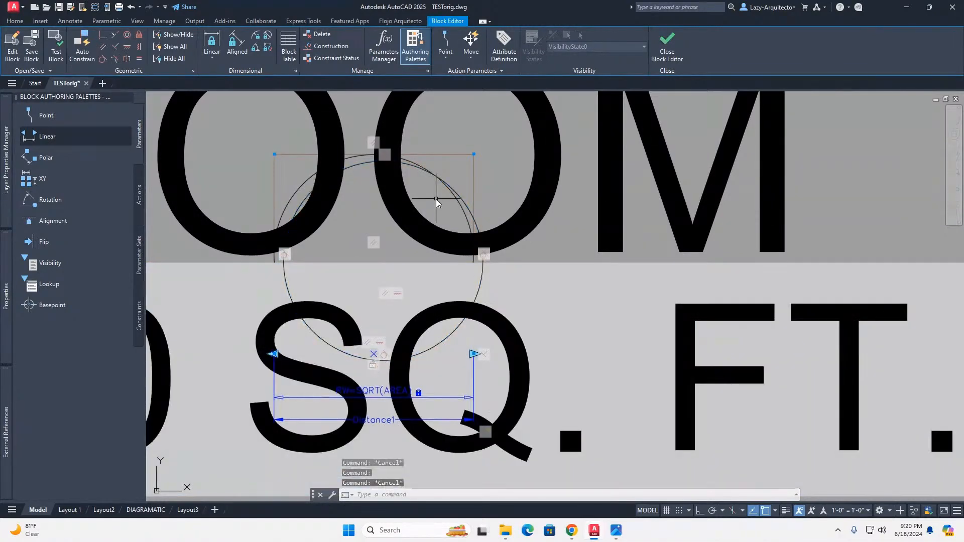
# Apply an Equal constraint between the main circle and the offset shadow circle
pyautogui.click(139, 60)
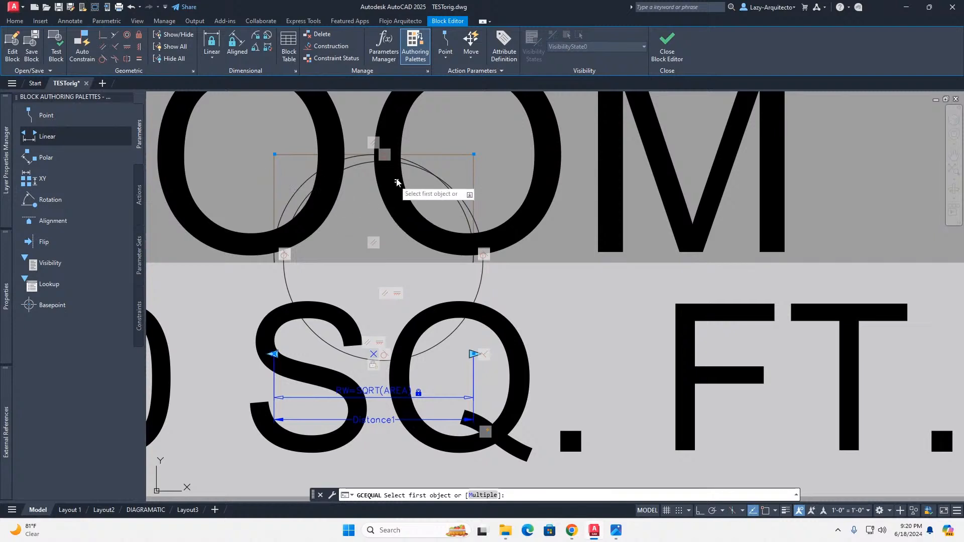
pyautogui.click(307, 180)
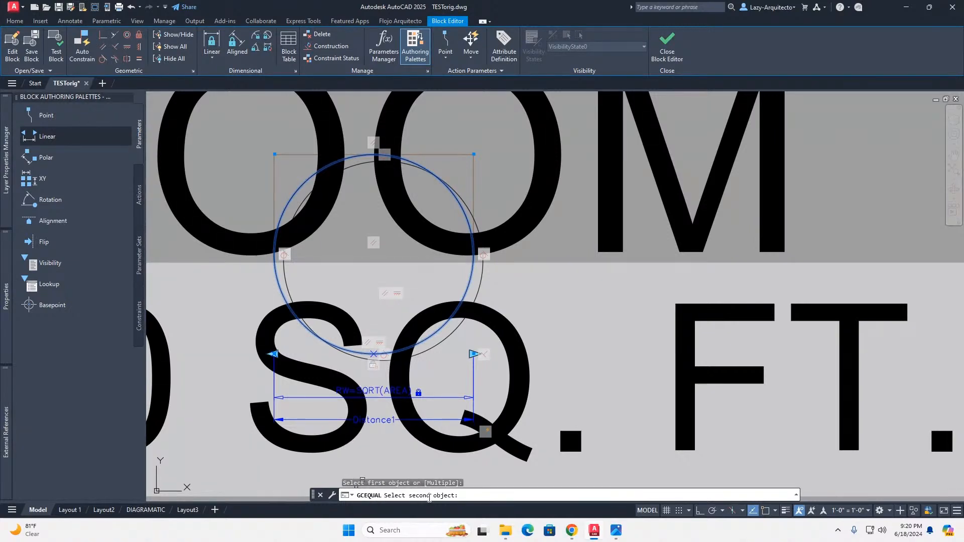
pyautogui.click(467, 208)
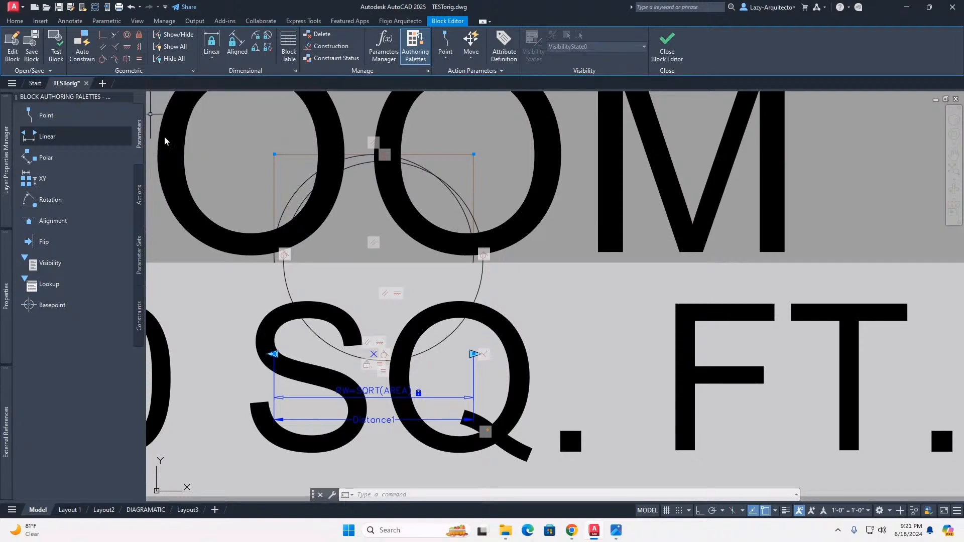
# Test the block with its AREA property set to 500 and examine how the two circles scale
pyautogui.click(57, 59)
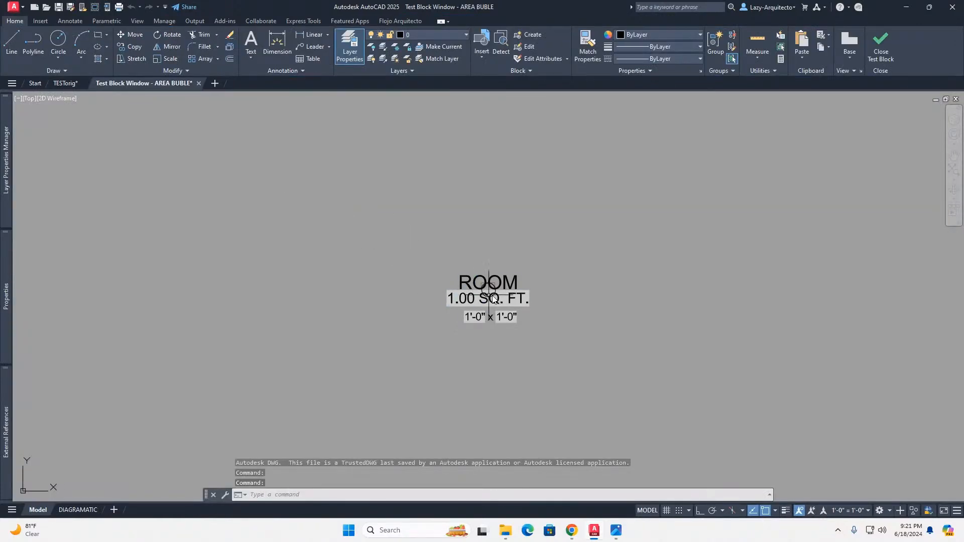
pyautogui.scroll(6, 495, 290)
pyautogui.click(429, 245)
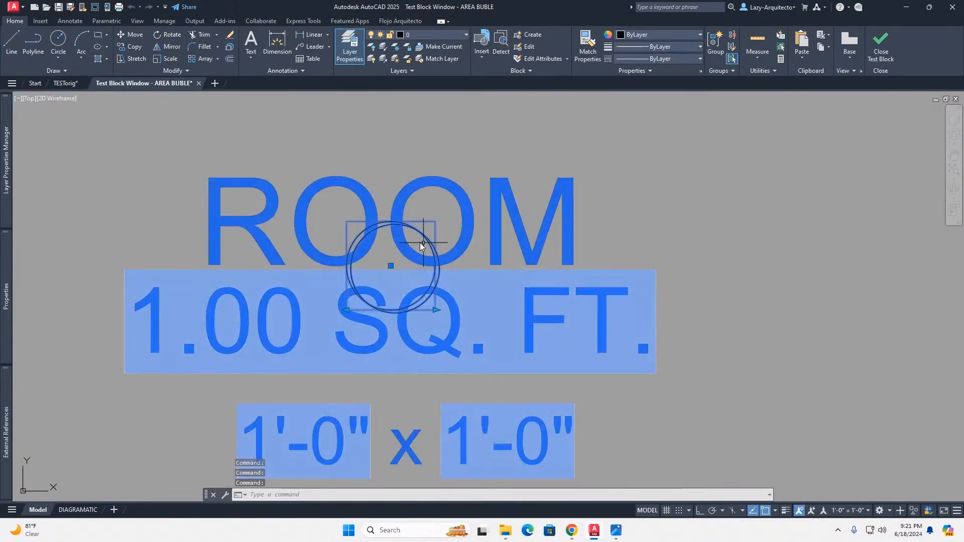
pyautogui.moveTo(7, 291)
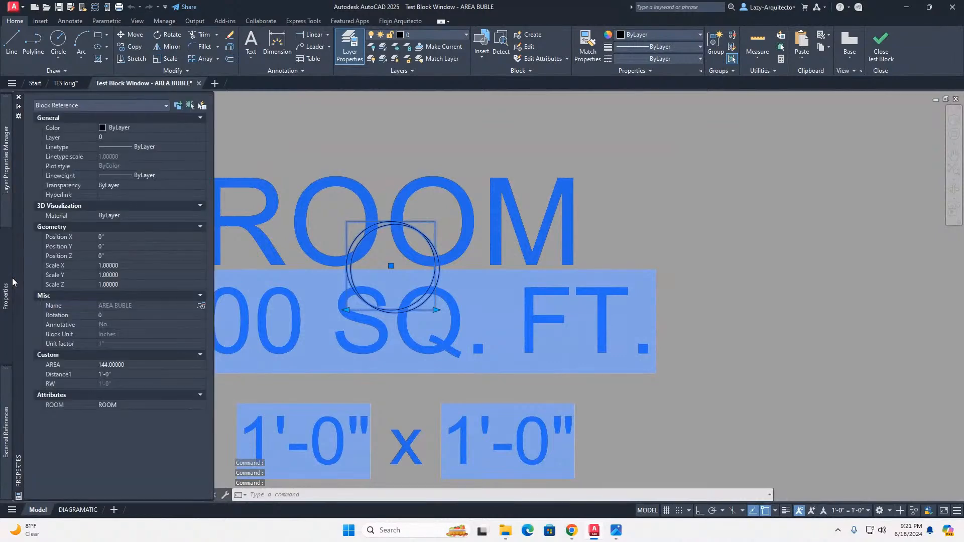
pyautogui.click(128, 365)
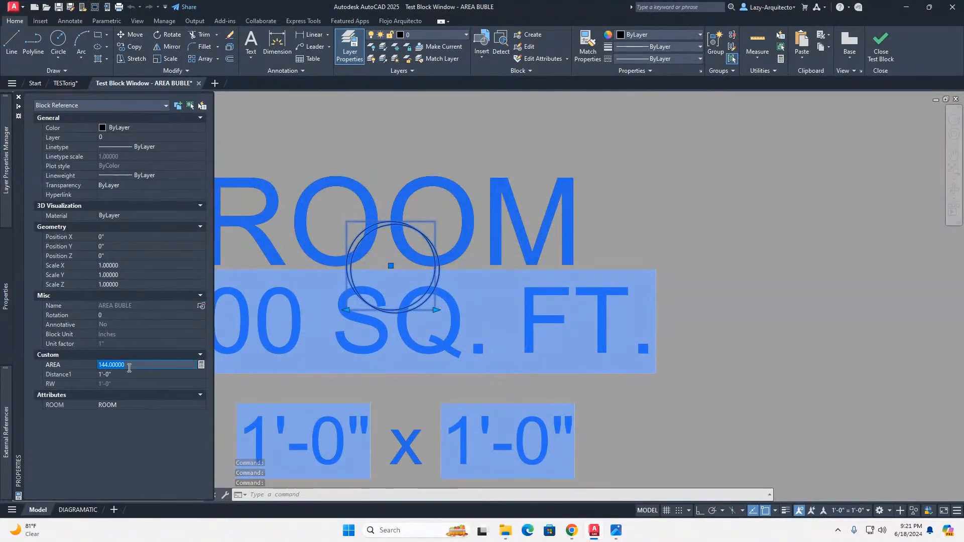
pyautogui.write('500')
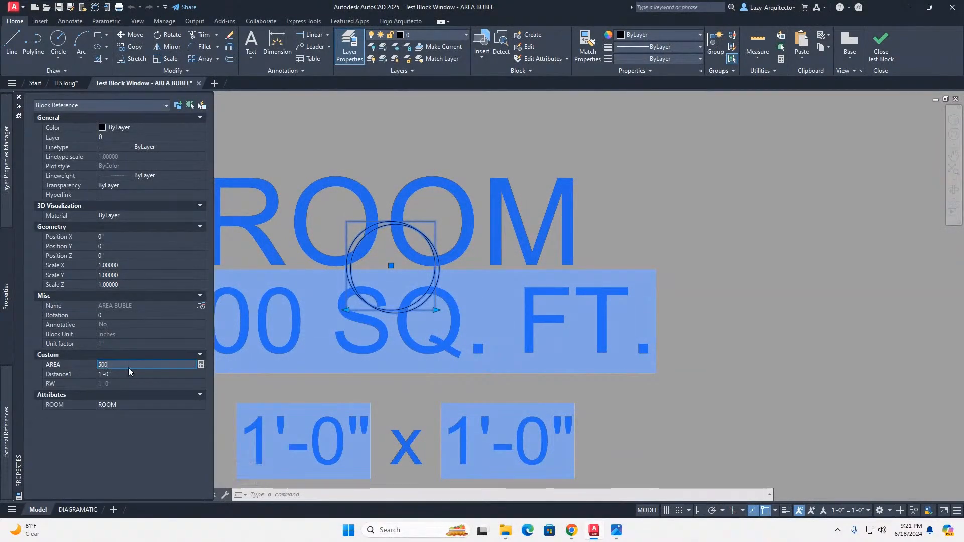
pyautogui.press('Tab')
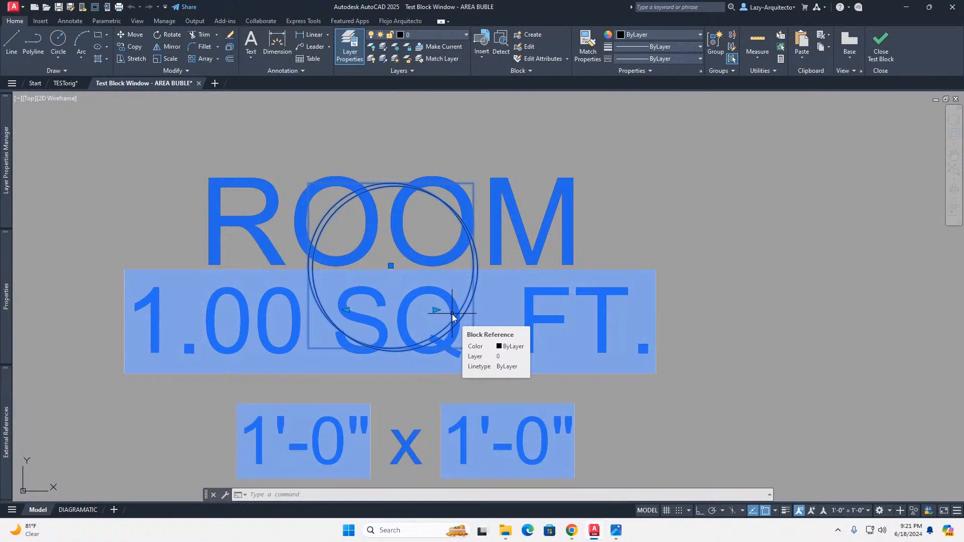
pyautogui.scroll(2, 454, 315)
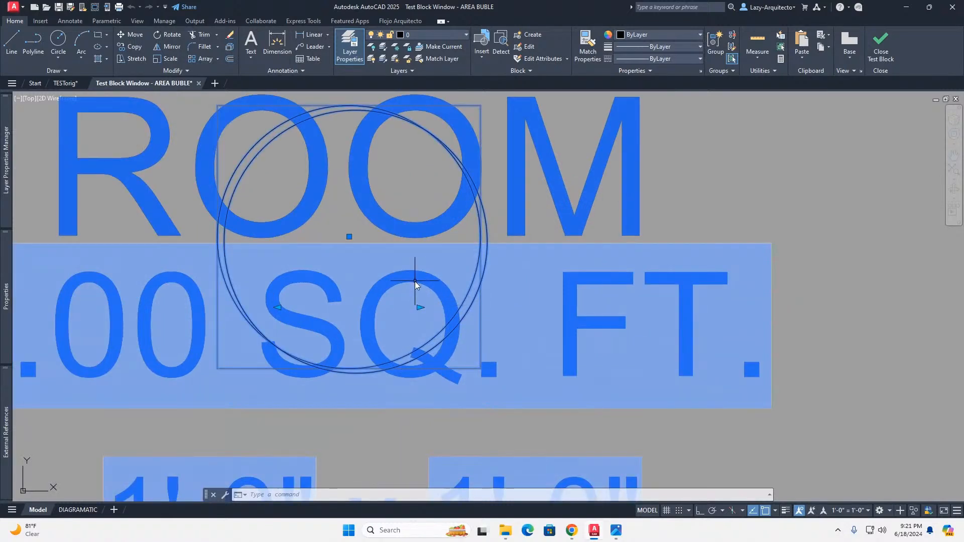
pyautogui.scroll(-2, 272, 296)
# Set the test block's AREA property to 10000 and deselect the bubble
pyautogui.moveTo(10, 282)
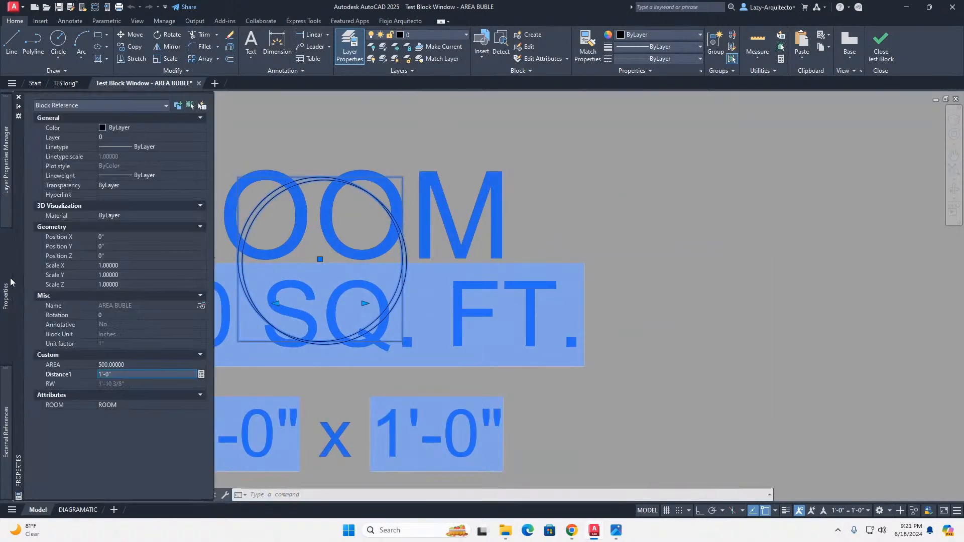
pyautogui.click(132, 366)
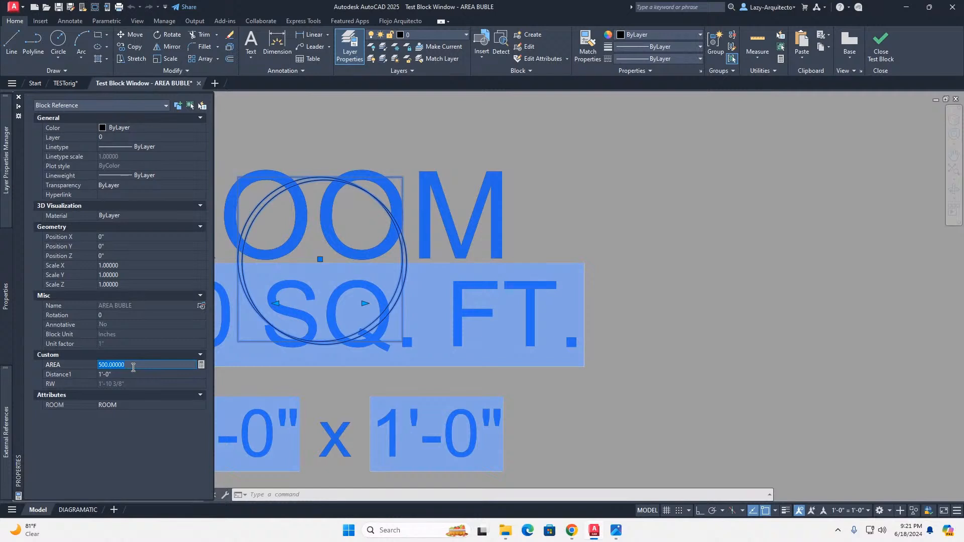
pyautogui.write('10000')
pyautogui.press('Return')
pyautogui.scroll(-4, 427, 267)
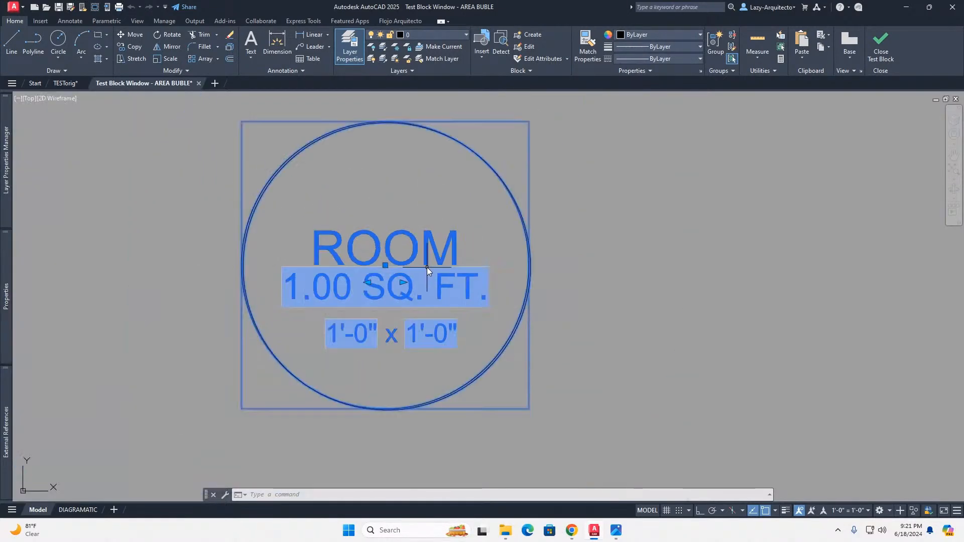
pyautogui.press('Escape')
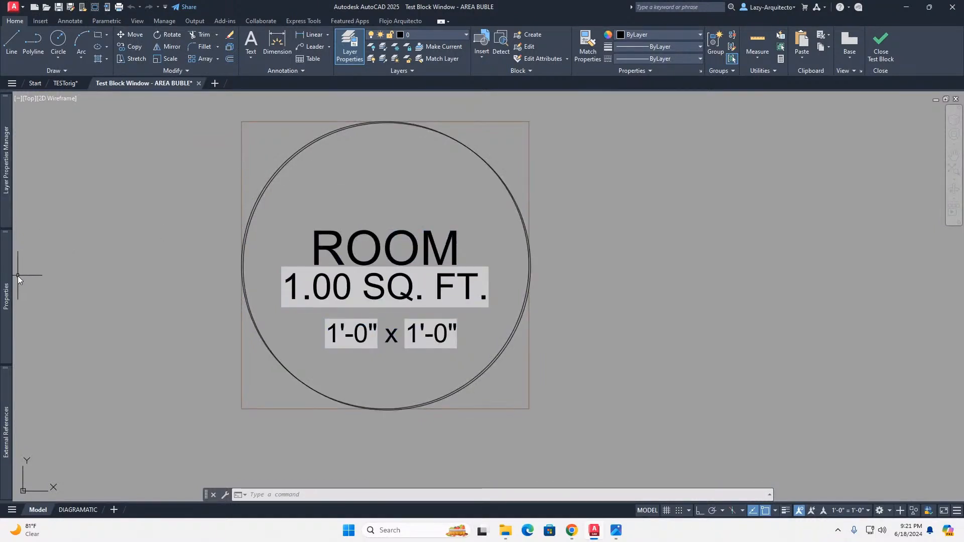
# Inspect the gap between the main and shadow circles in the test block, and close the test window
pyautogui.scroll(2, 506, 357)
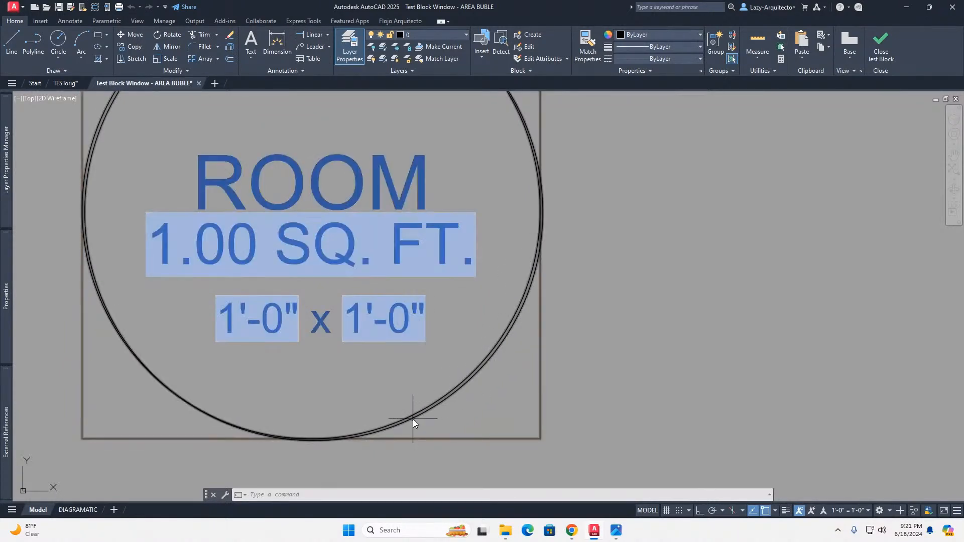
pyautogui.scroll(-4, 456, 382)
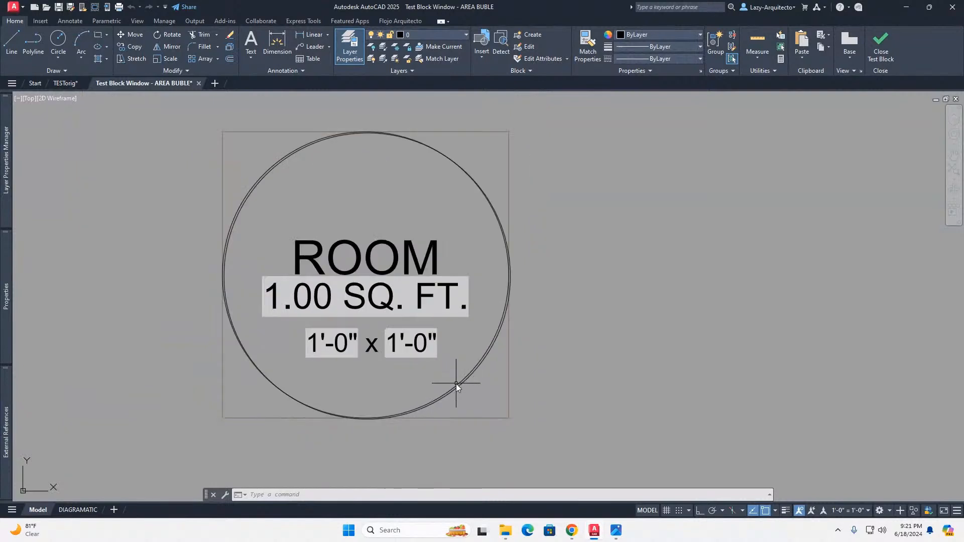
pyautogui.scroll(2, 460, 388)
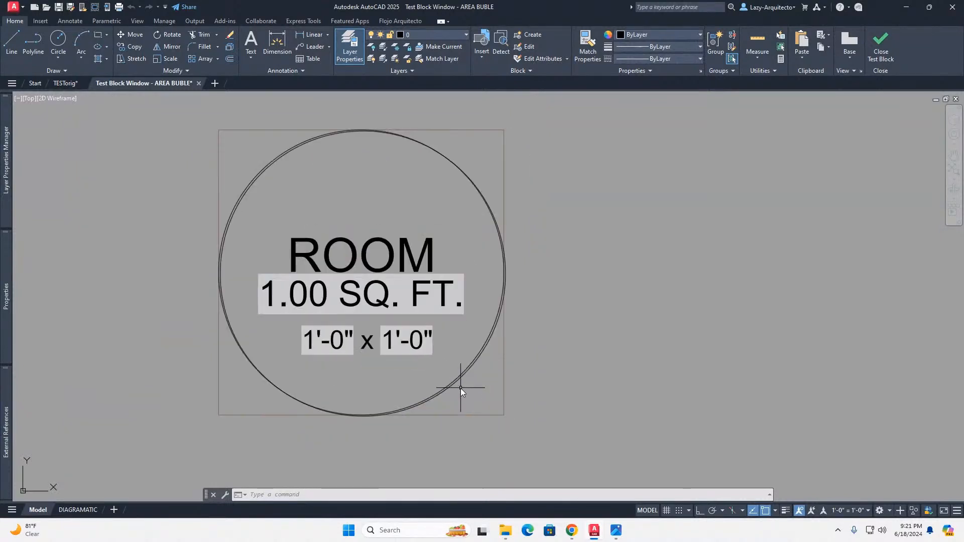
pyautogui.scroll(-2, 460, 387)
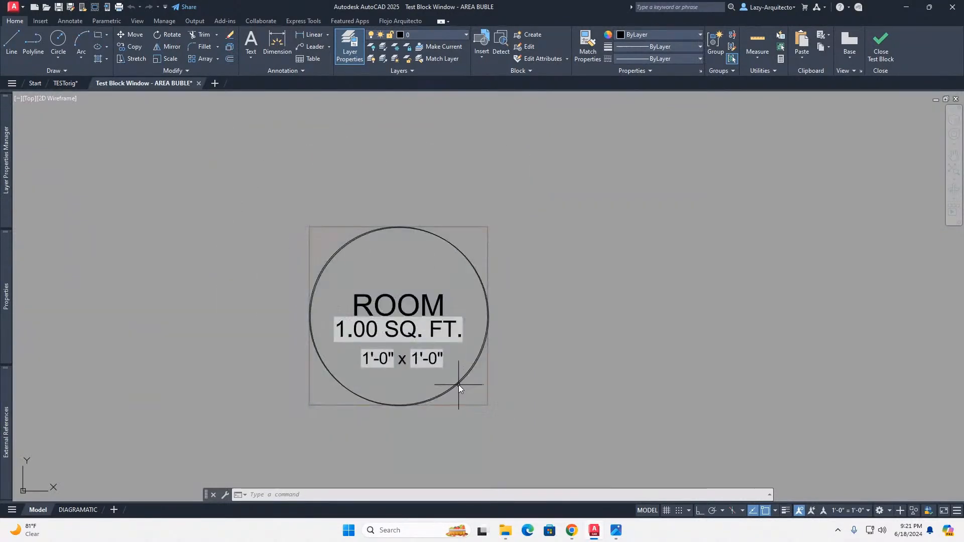
pyautogui.click(64, 83)
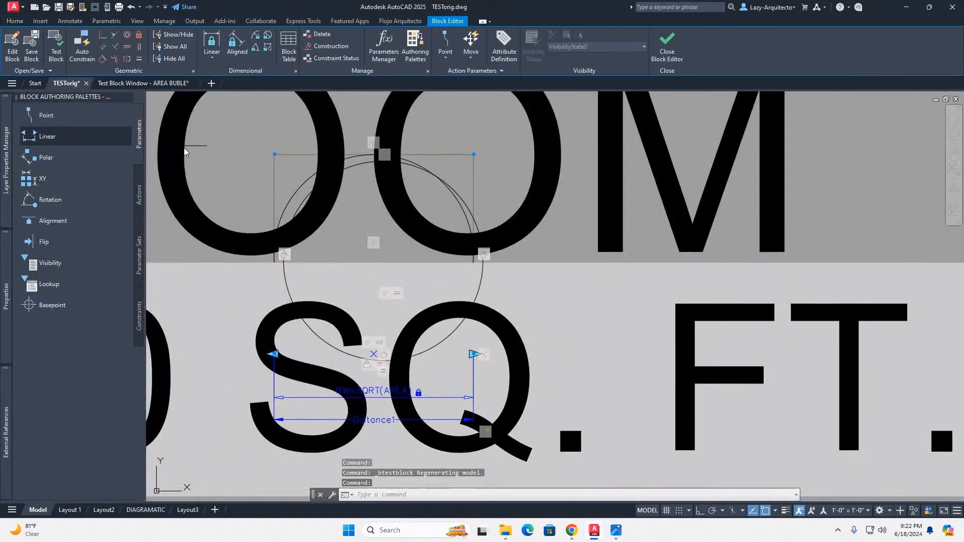
pyautogui.click(144, 84)
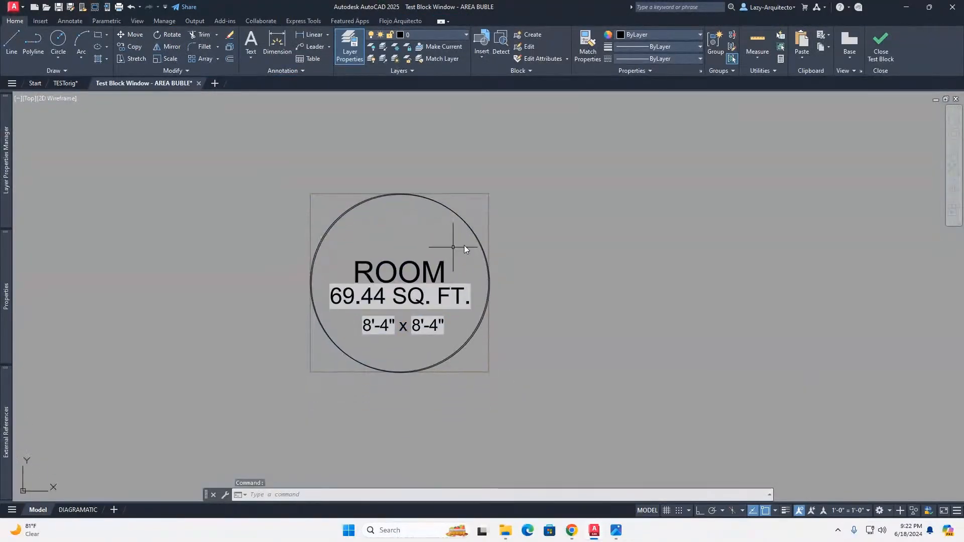
pyautogui.click(879, 55)
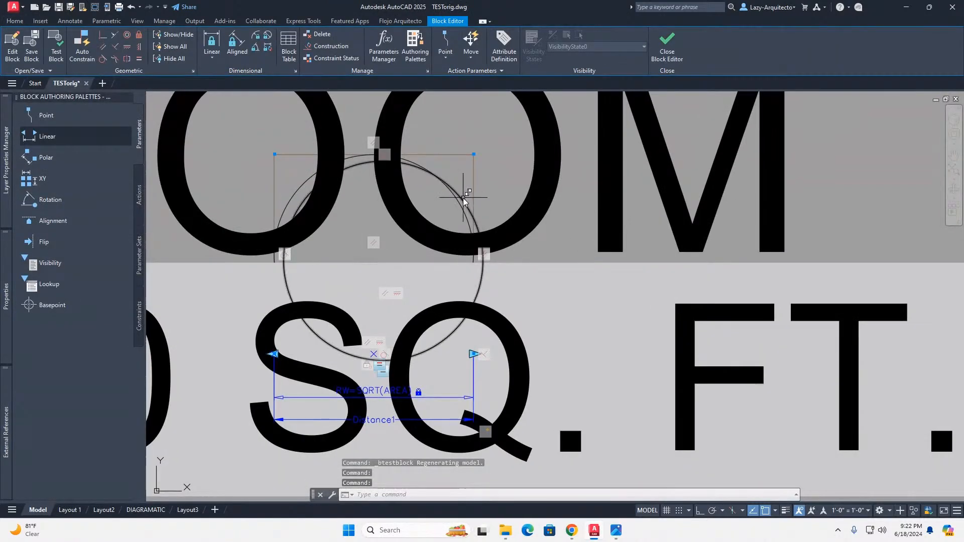
# Delete the offset shadow circle and undo that deletion
pyautogui.click(463, 197)
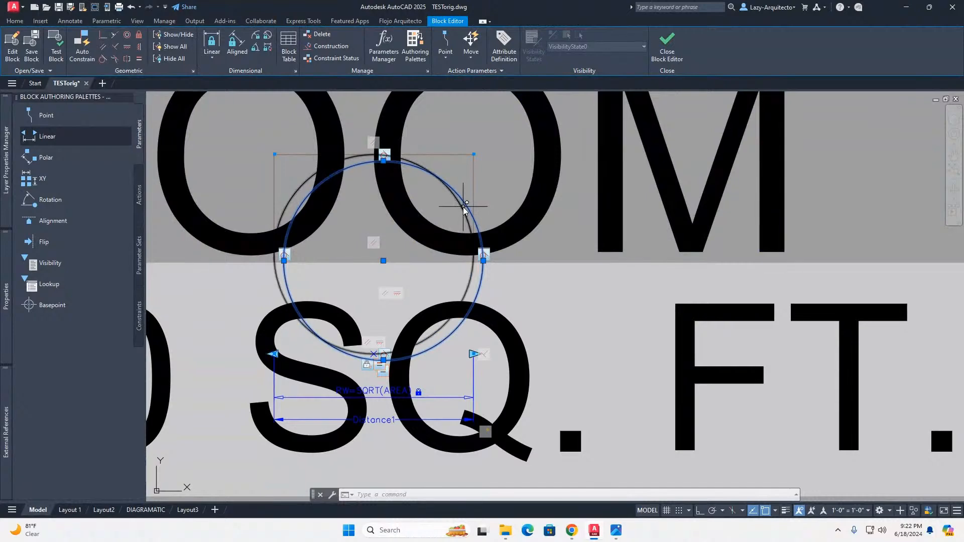
pyautogui.press('Delete')
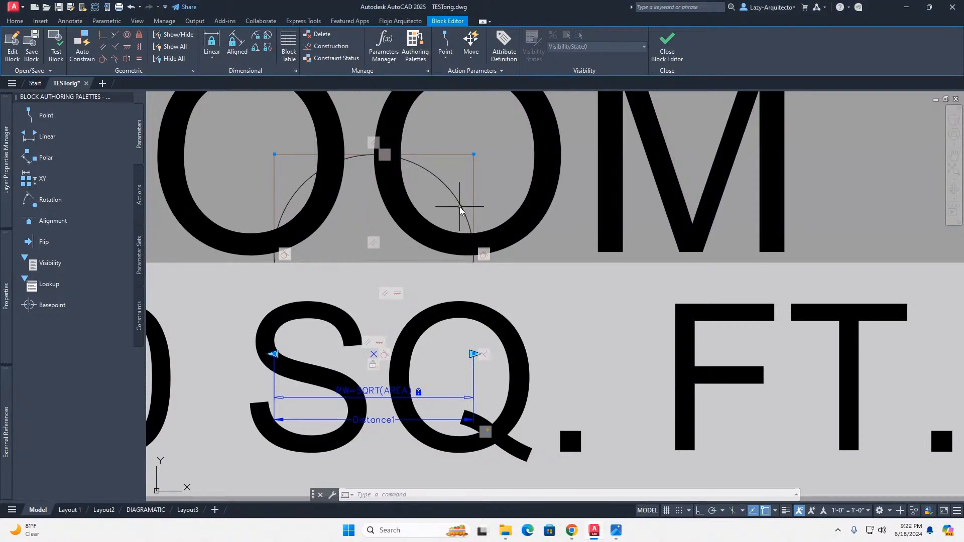
pyautogui.moveTo(451, 198); pyautogui.dragTo(434, 182, button='middle')
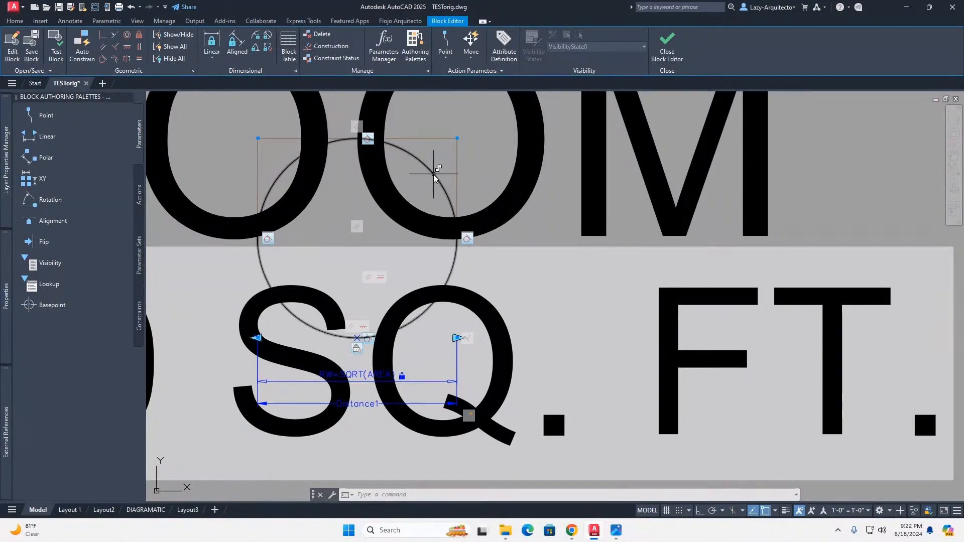
pyautogui.moveTo(433, 174)
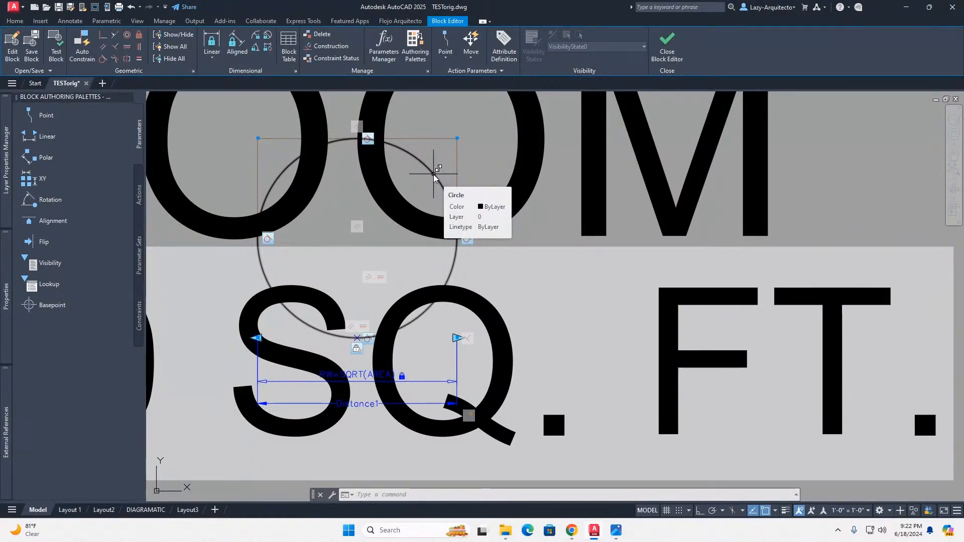
pyautogui.hotkey('ctrl', 'z')
pyautogui.hotkey('ctrl', 'z')
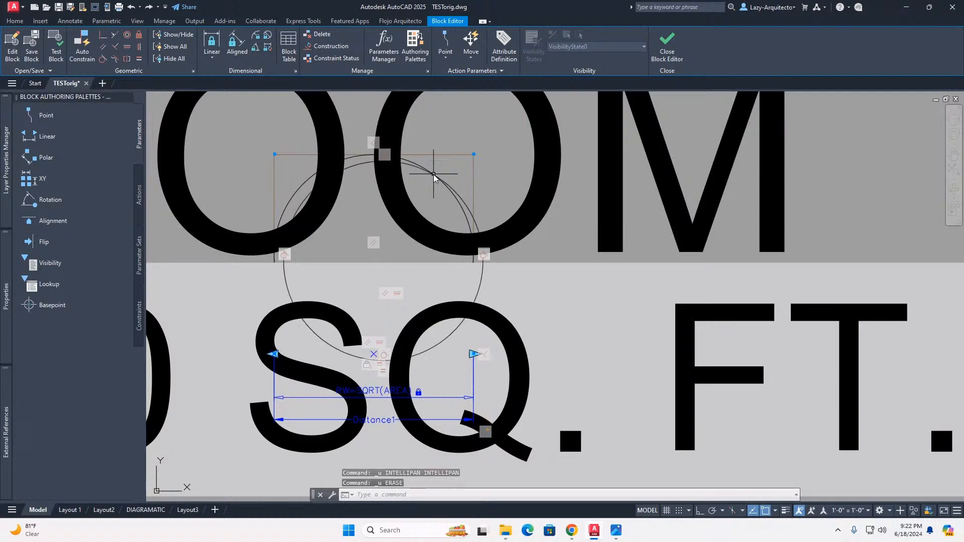
pyautogui.click(460, 196)
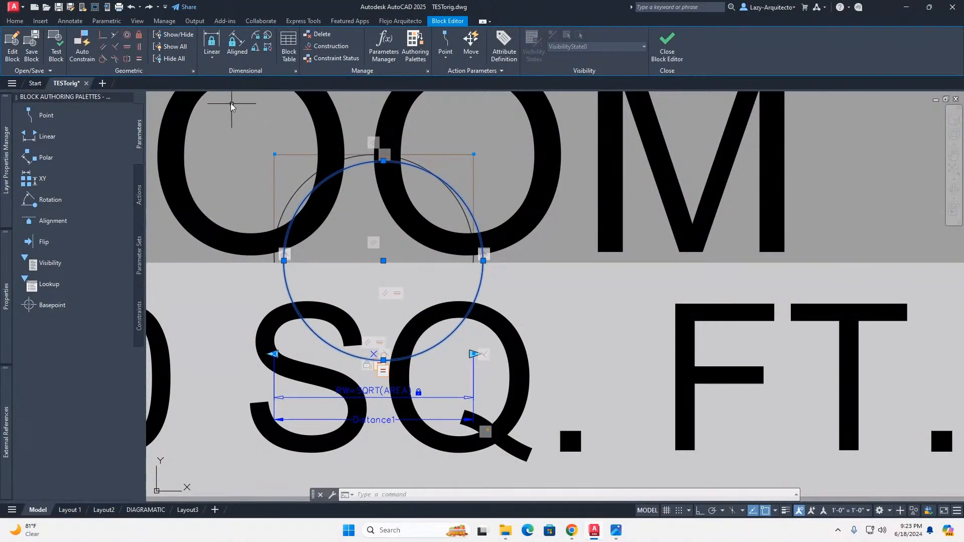
pyautogui.click(193, 71)
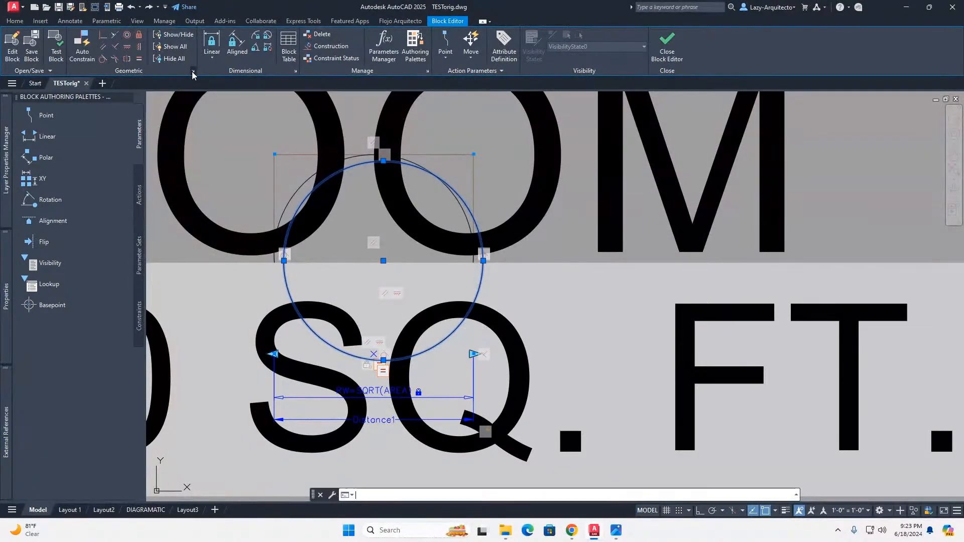
pyautogui.click(526, 374)
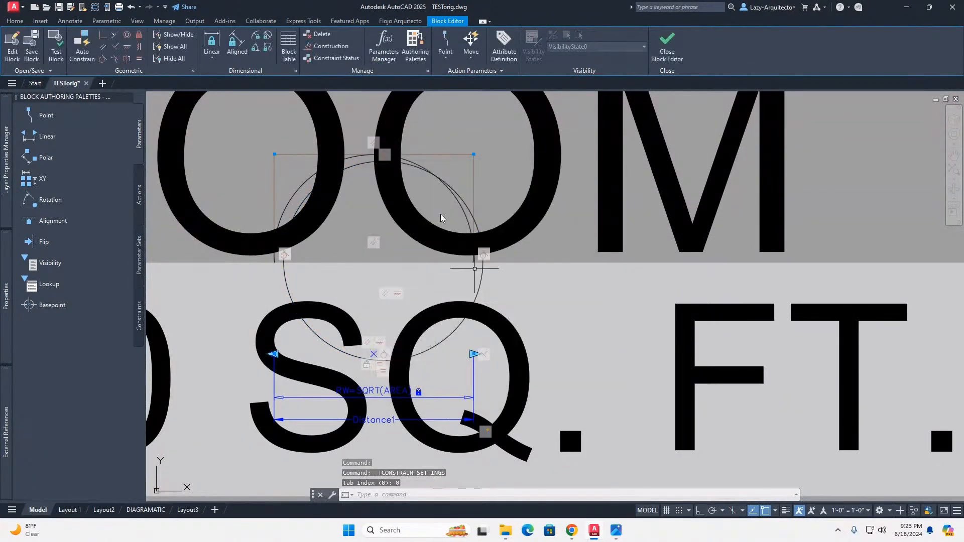
# Delete the geometric constraint attached to the offset shadow circle and clear the selection
pyautogui.click(319, 35)
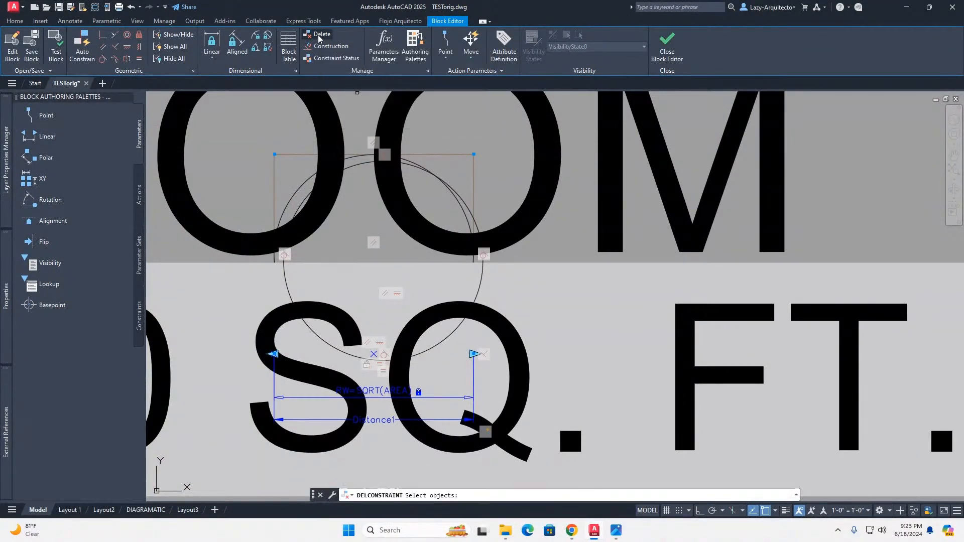
pyautogui.click(465, 204)
pyautogui.press('Return')
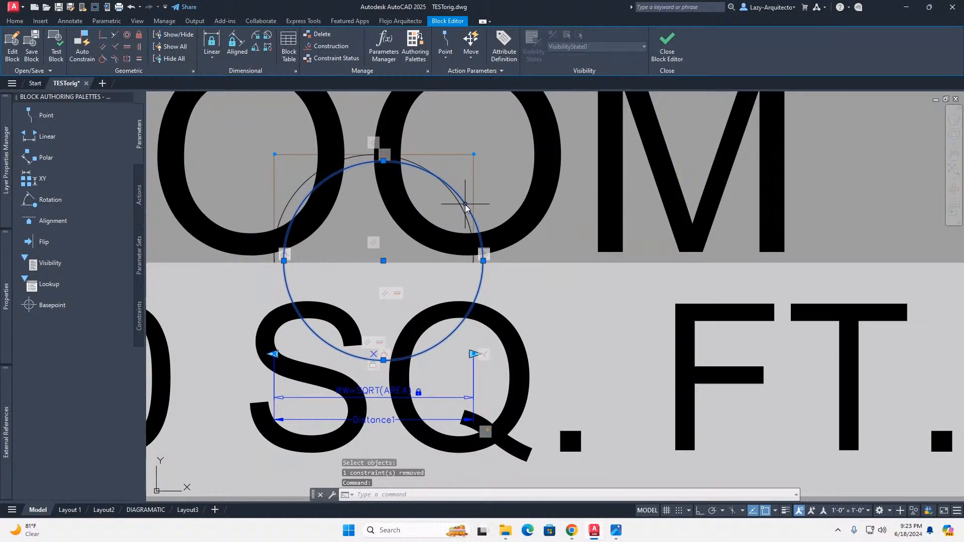
pyautogui.press('Escape')
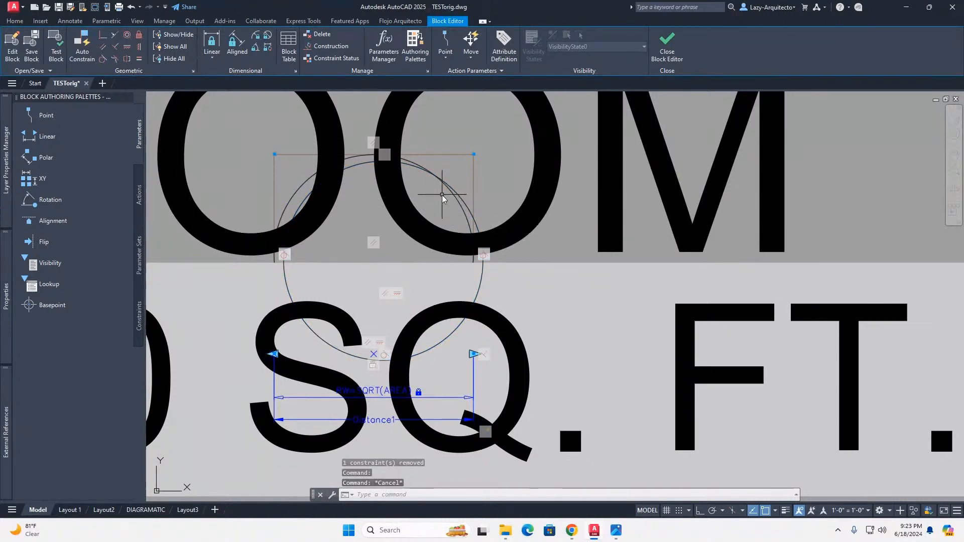
# Trim away the upper portion of the offset circle that lies inside the main circle
pyautogui.write('TR')
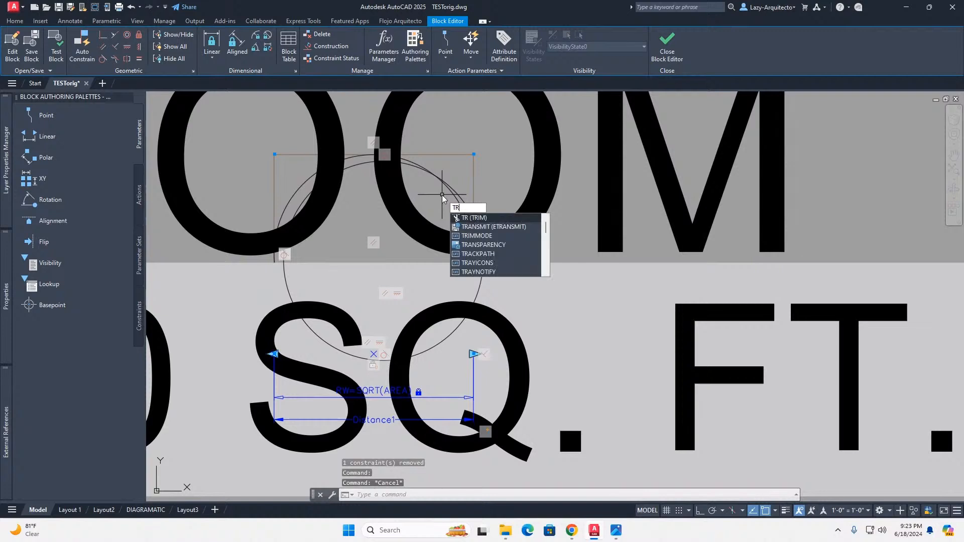
pyautogui.press('Return')
pyautogui.scroll(2, 418, 174)
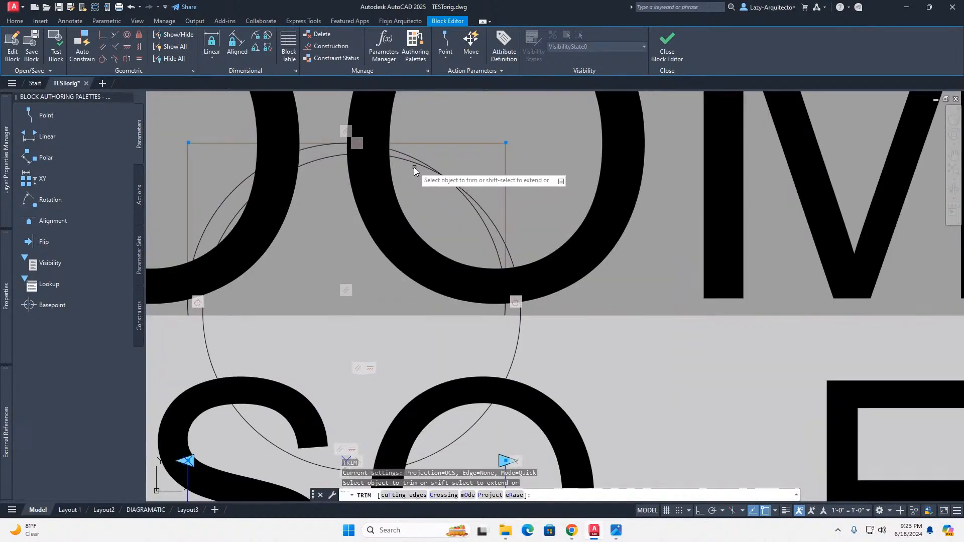
pyautogui.click(414, 166)
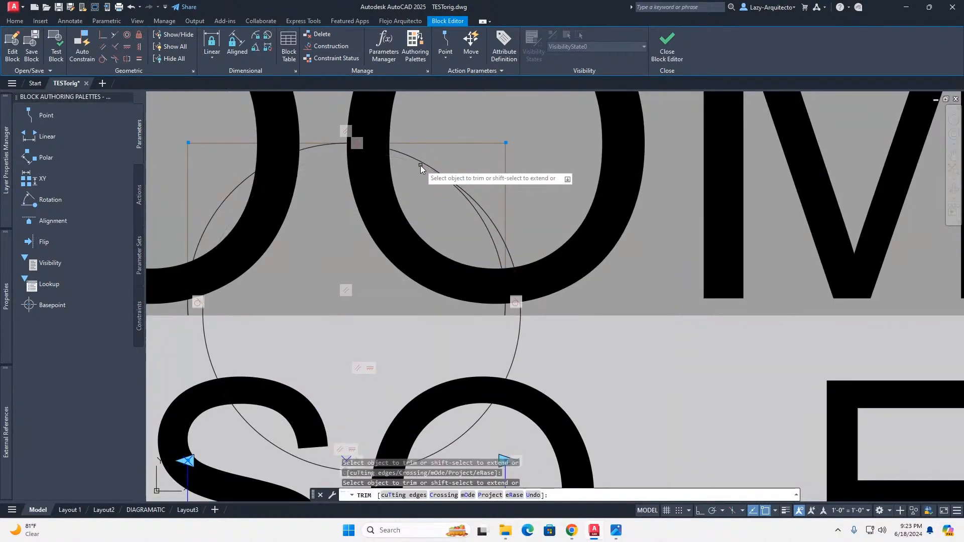
pyautogui.scroll(-2, 429, 186)
pyautogui.press('Return')
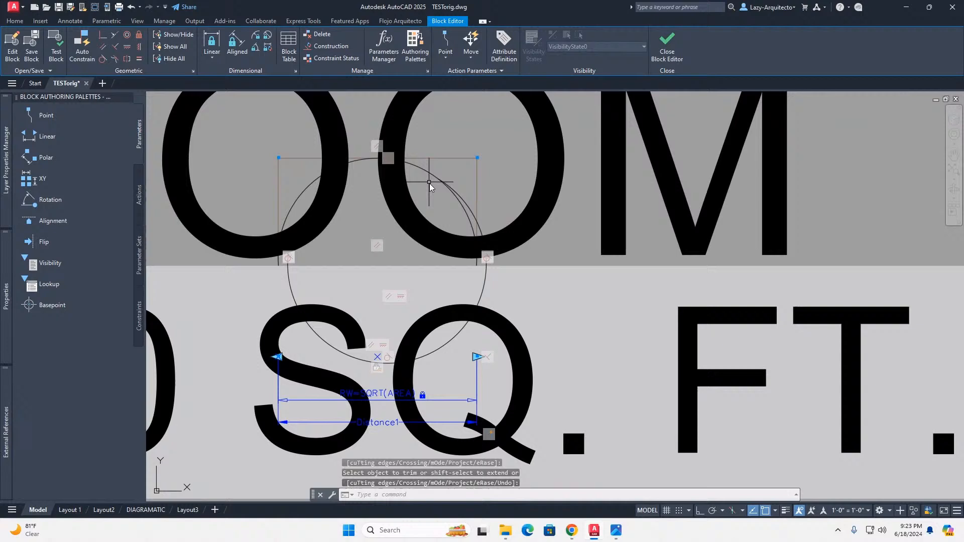
# Stretch the left endpoint of the trimmed shadow arc further down along its curve and clear the selection
pyautogui.click(457, 200)
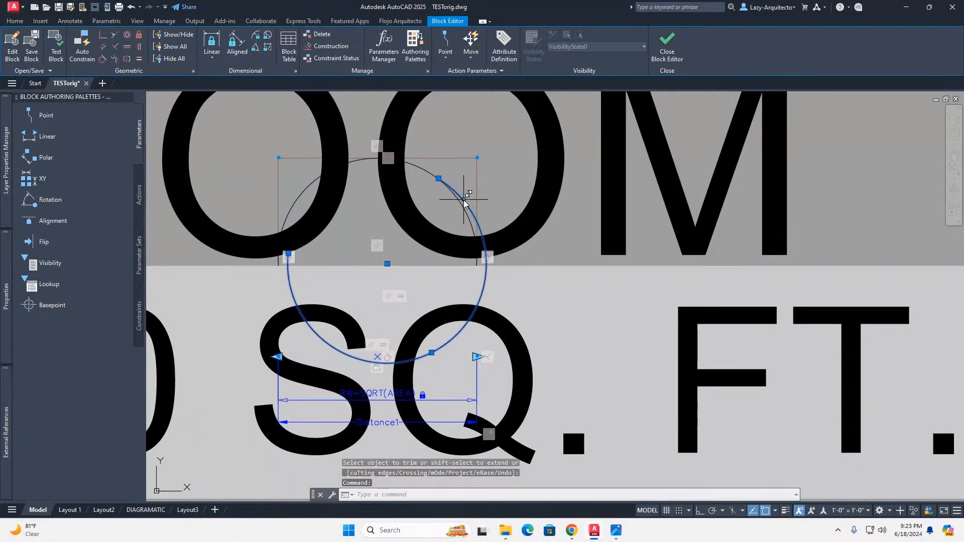
pyautogui.click(459, 200)
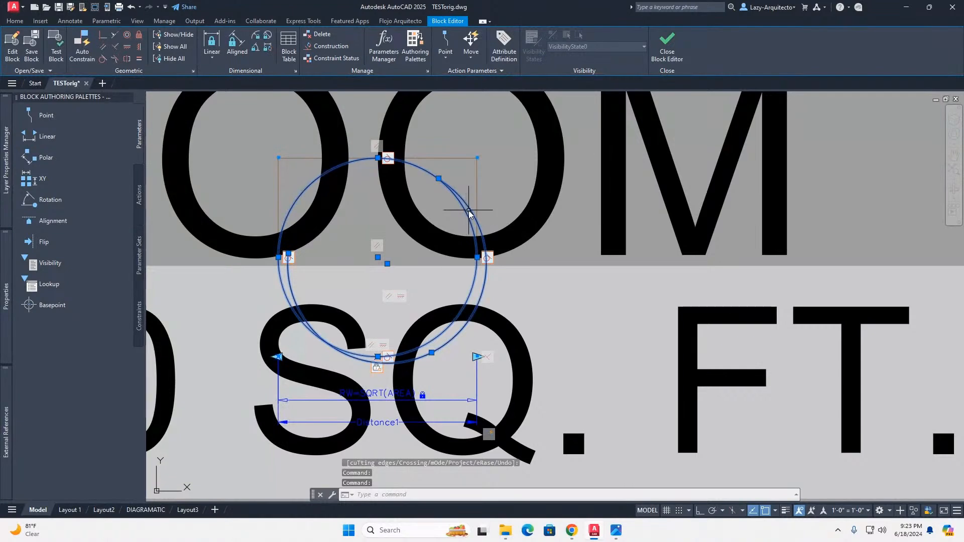
pyautogui.press('Escape')
pyautogui.click(471, 209)
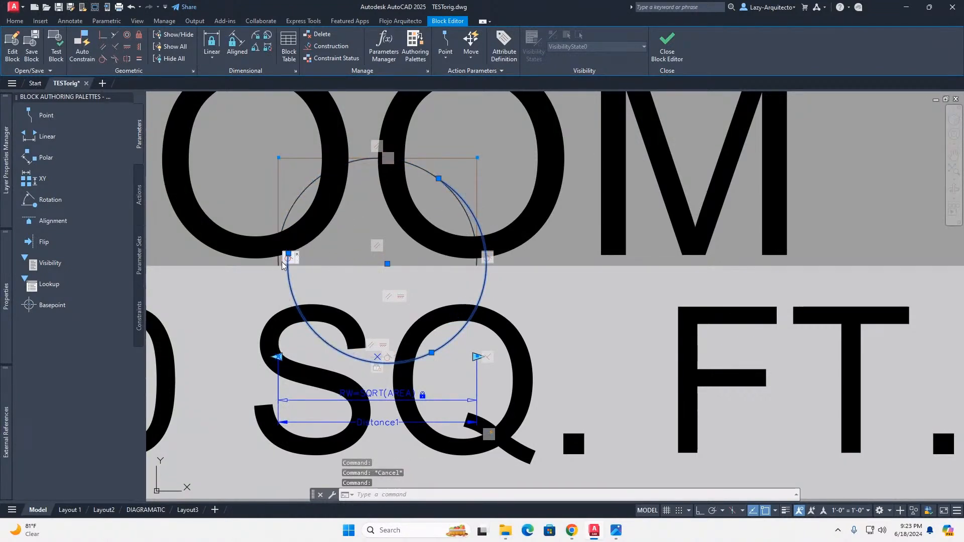
pyautogui.scroll(5, 283, 266)
pyautogui.click(309, 240)
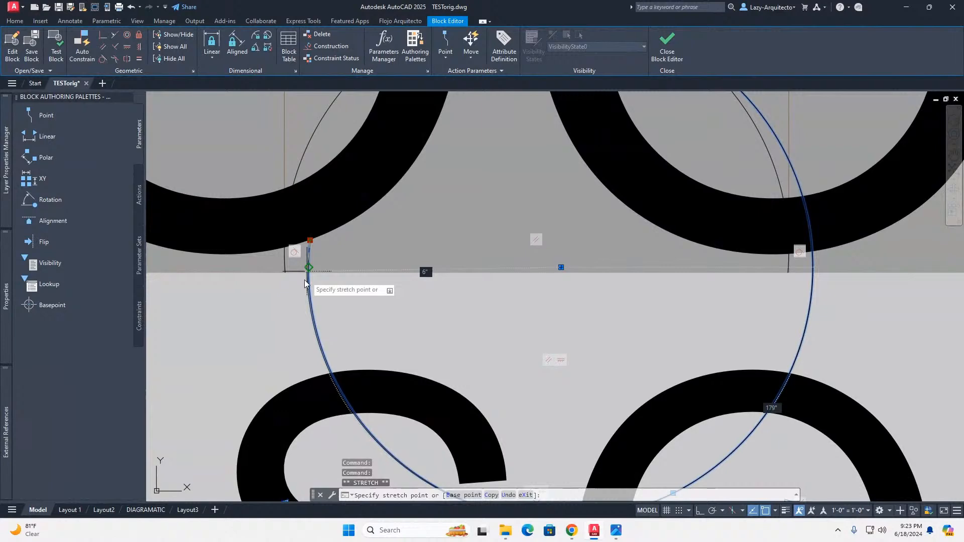
pyautogui.click(294, 329)
pyautogui.scroll(-4, 347, 278)
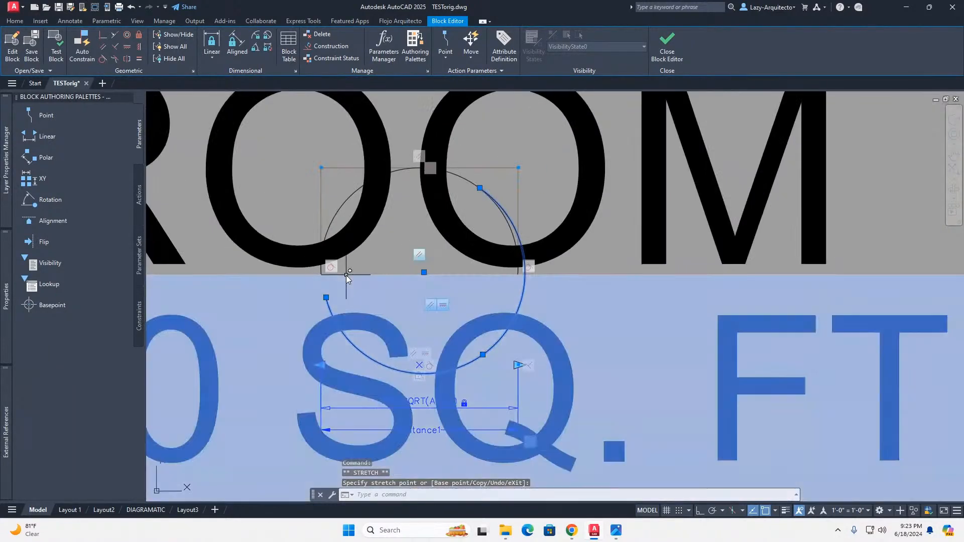
pyautogui.press('Escape')
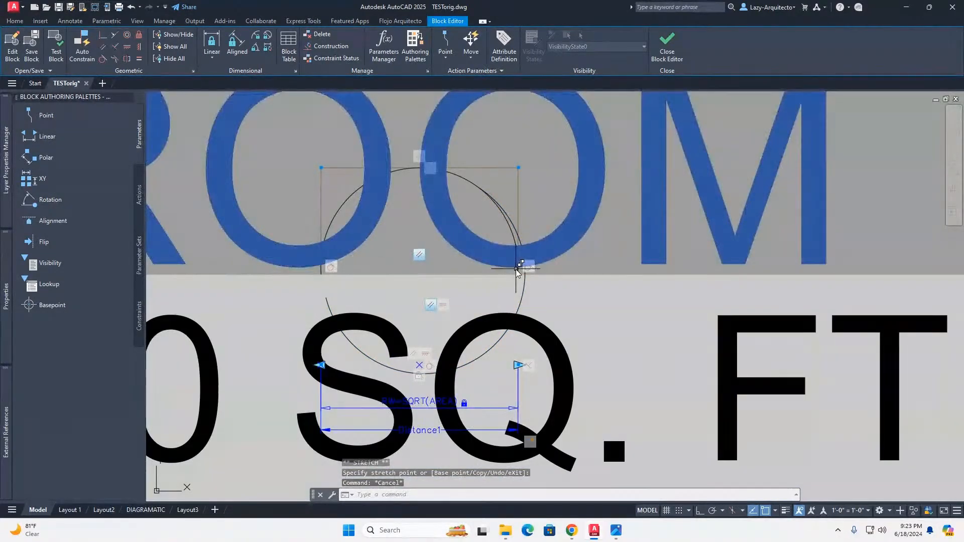
pyautogui.press('Escape')
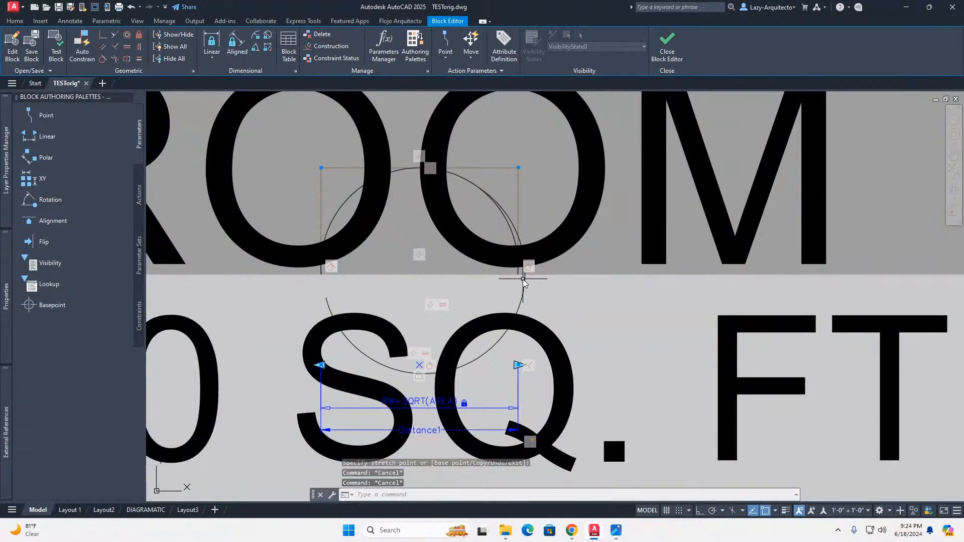
# Compare the shadow arc with the main circle, and apply an Equal constraint from the main circle to the arc
pyautogui.click(522, 278)
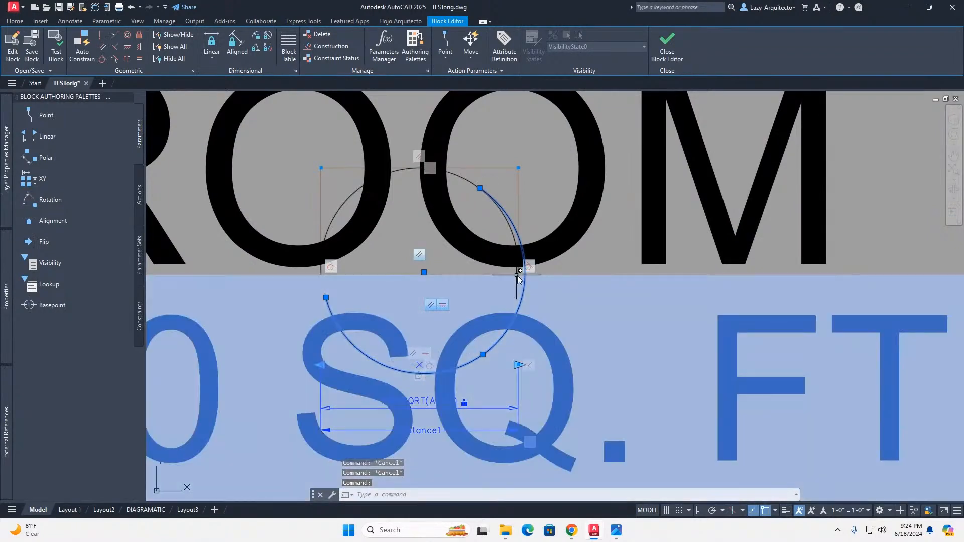
pyautogui.click(518, 281)
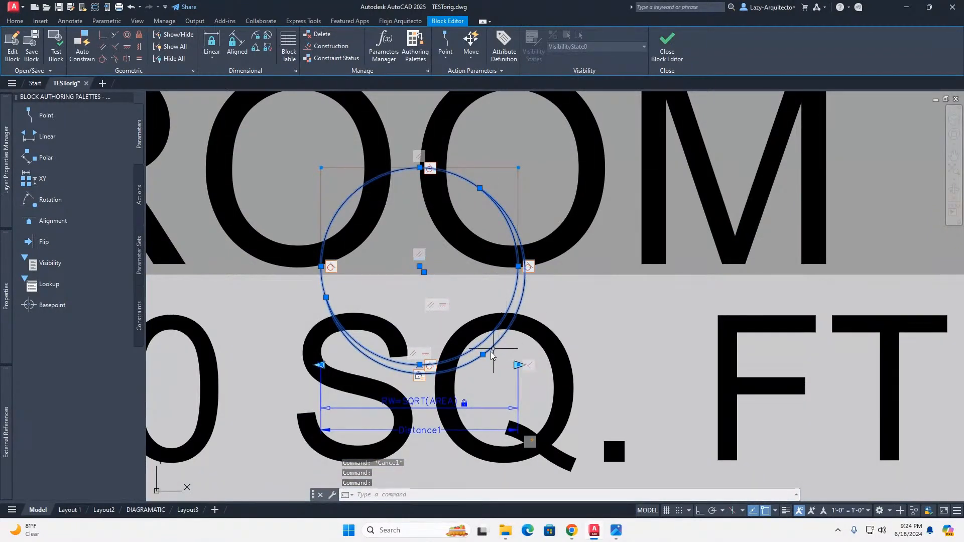
pyautogui.scroll(2, 491, 354)
pyautogui.scroll(-2, 455, 295)
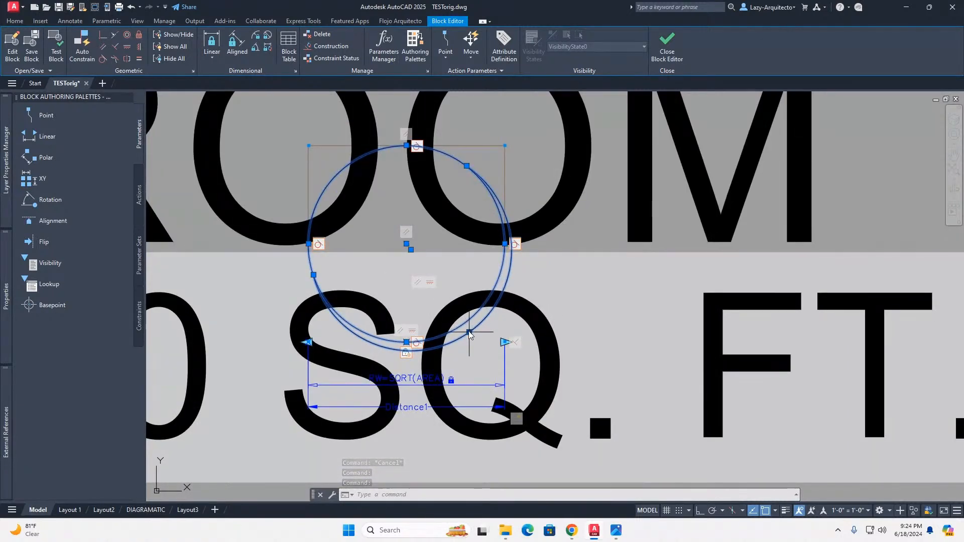
pyautogui.press('Escape')
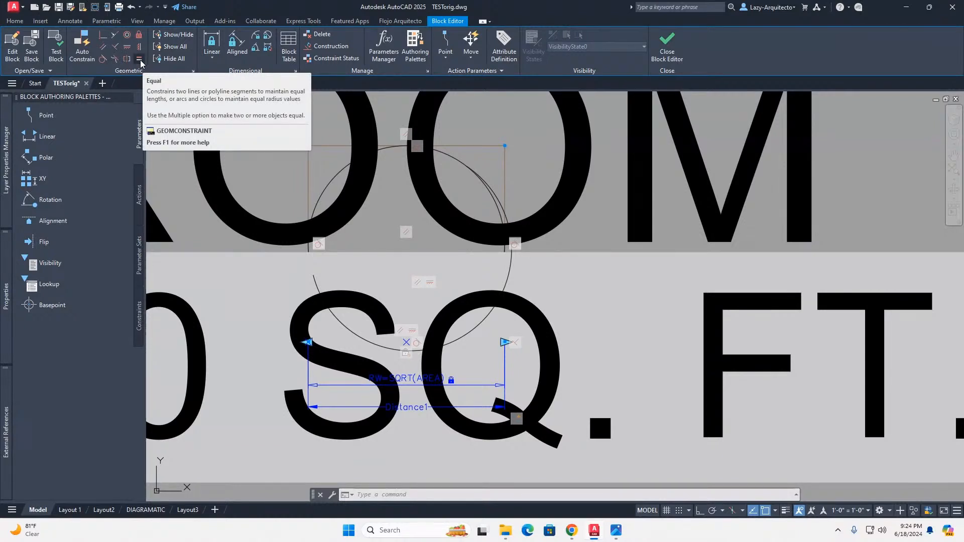
pyautogui.click(140, 60)
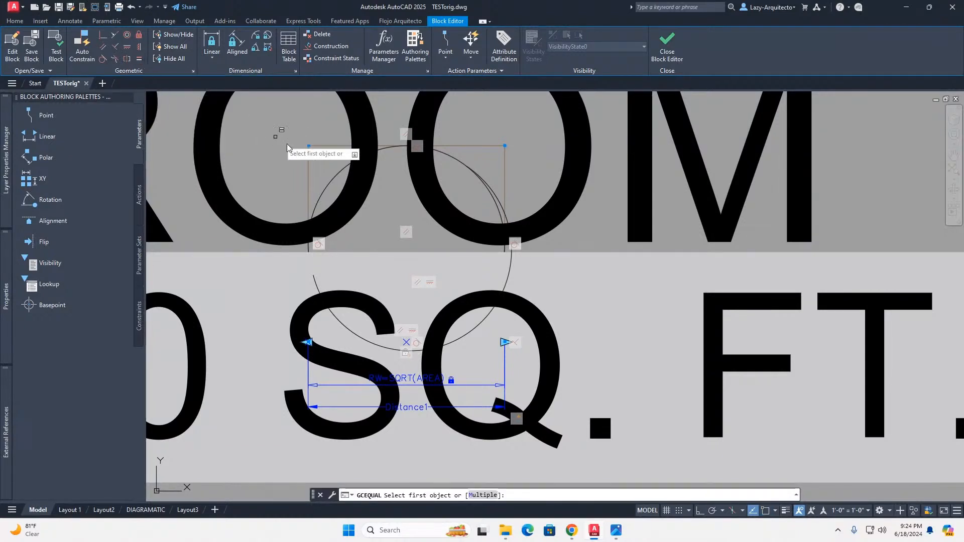
pyautogui.click(335, 176)
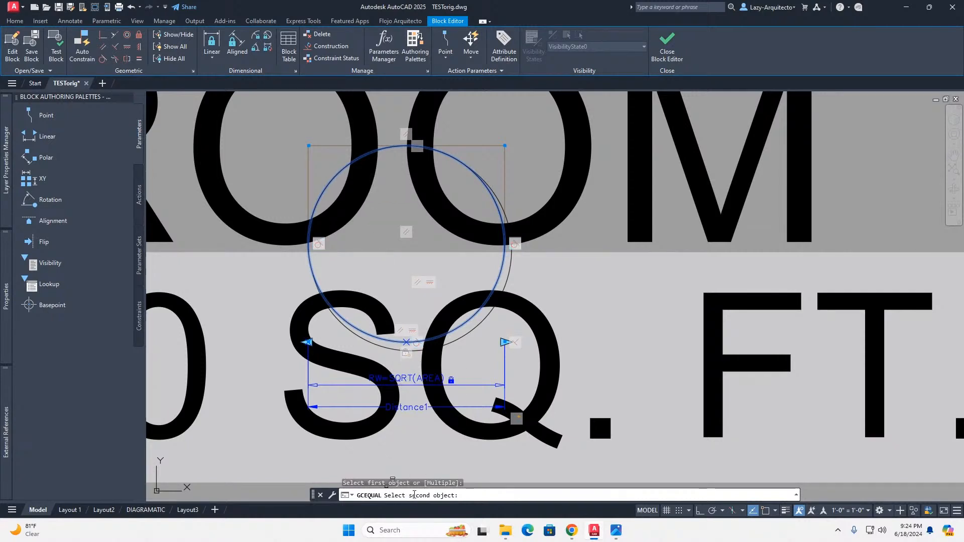
pyautogui.click(510, 280)
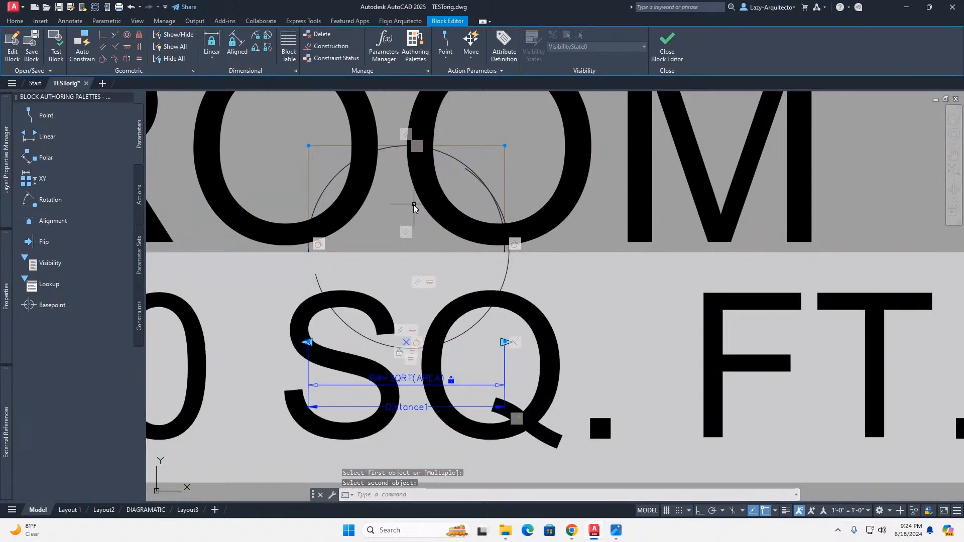
# Open the block in a test window, select the whole bubble and set its AREA property to 500
pyautogui.click(57, 53)
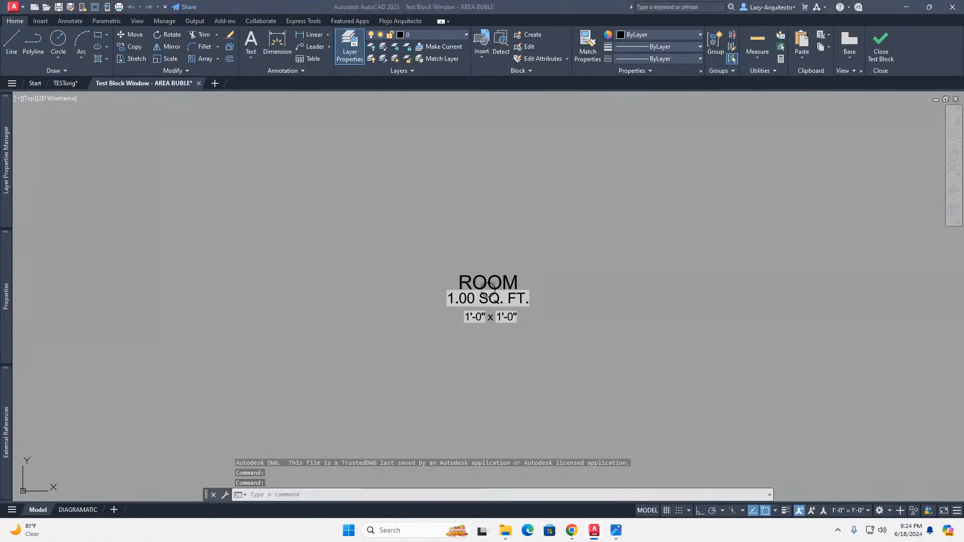
pyautogui.scroll(10, 501, 298)
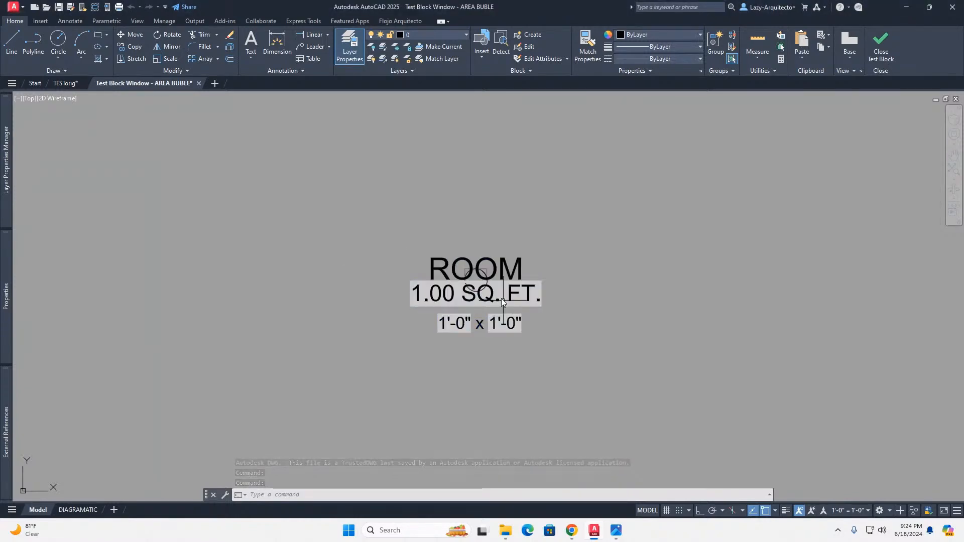
pyautogui.hotkey('ctrl', 'a')
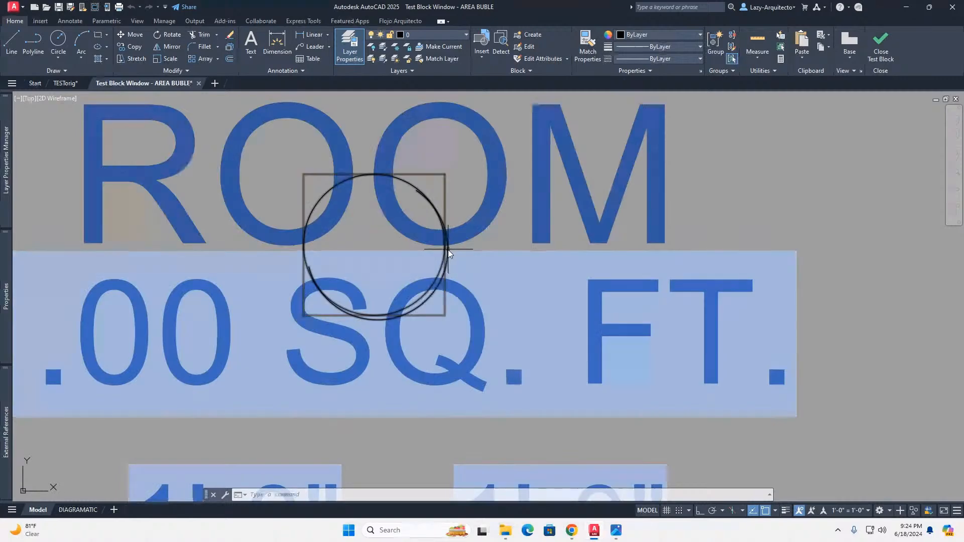
pyautogui.moveTo(13, 256)
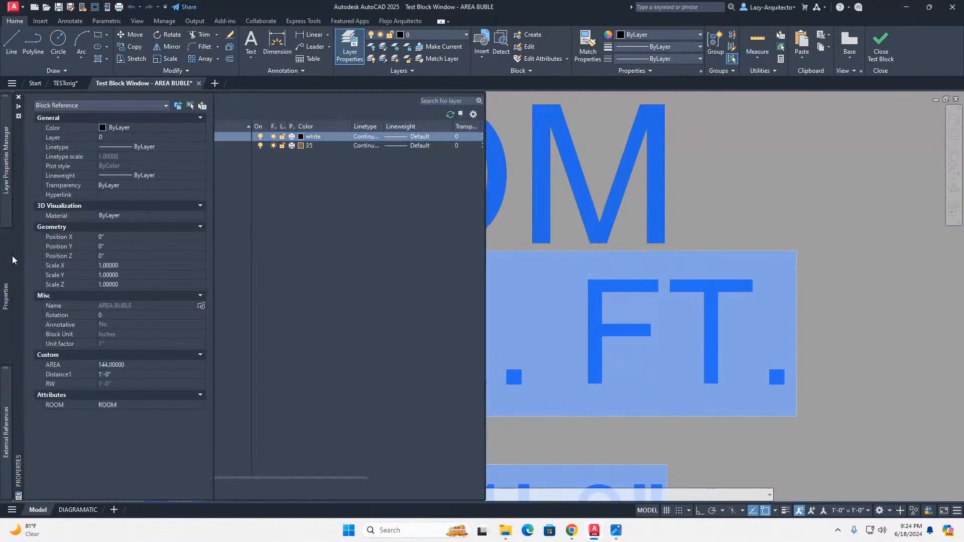
pyautogui.click(130, 364)
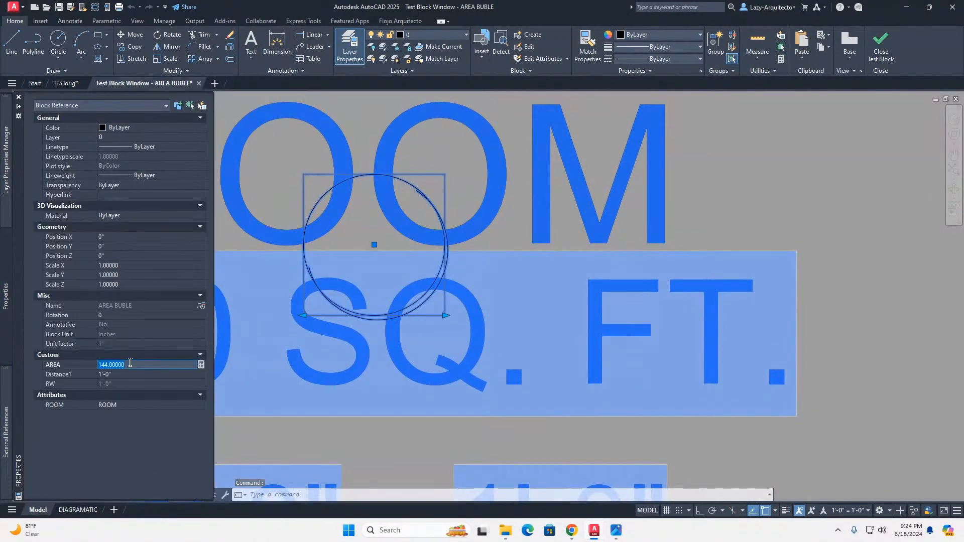
pyautogui.write('500')
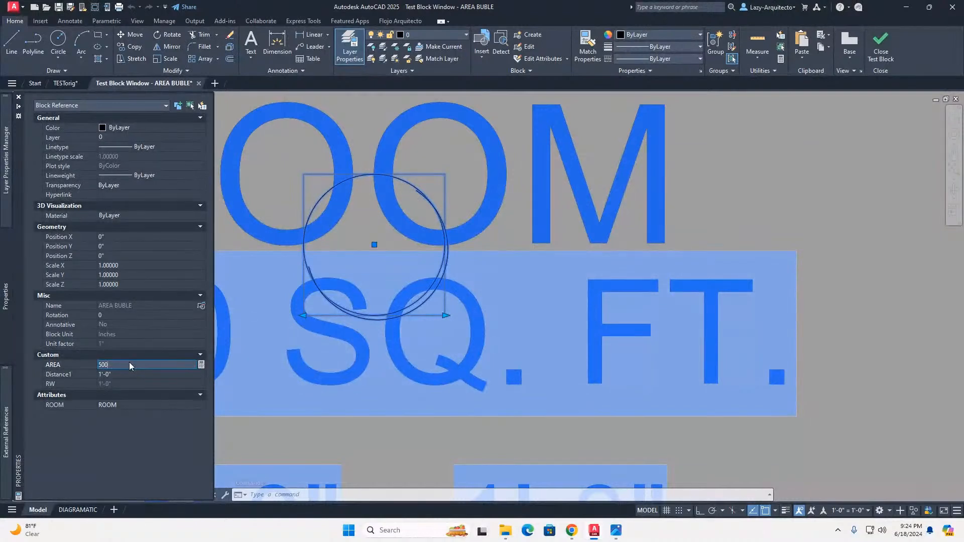
pyautogui.press('Tab')
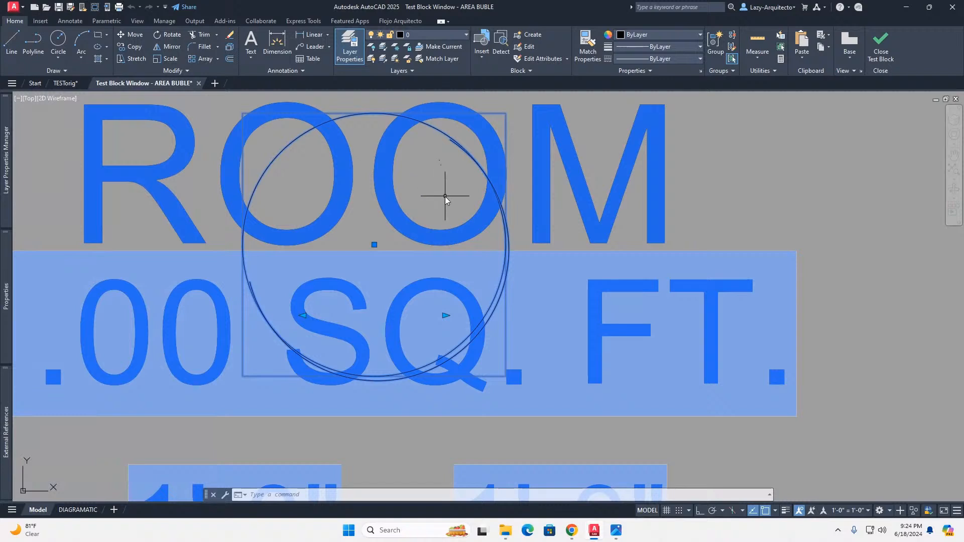
# Set the test block's AREA property to 10000
pyautogui.moveTo(11, 285)
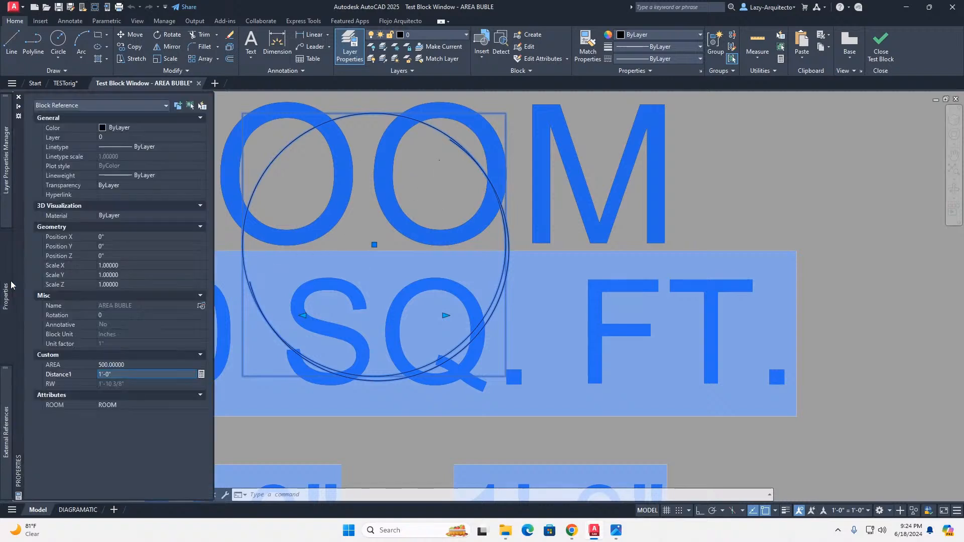
pyautogui.click(126, 365)
pyautogui.write('100')
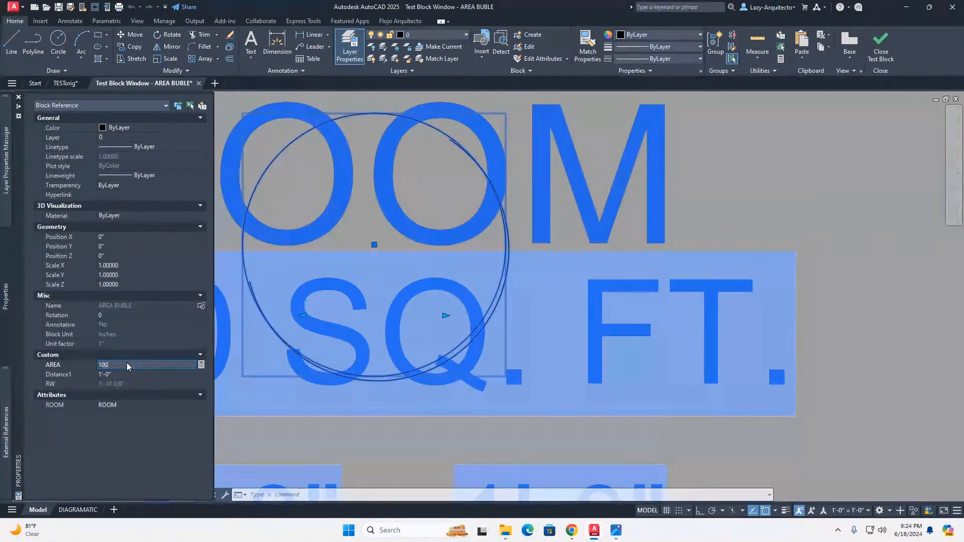
pyautogui.write('00')
pyautogui.press('Return')
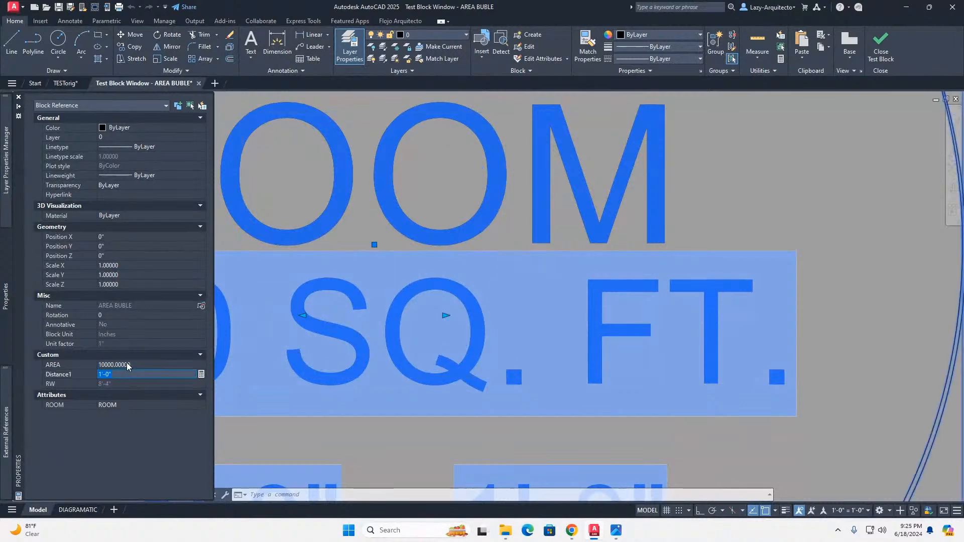
# Examine the gap between the main circle and the shadow arc around the enlarged bubble, and close the test window
pyautogui.scroll(-5, 336, 259)
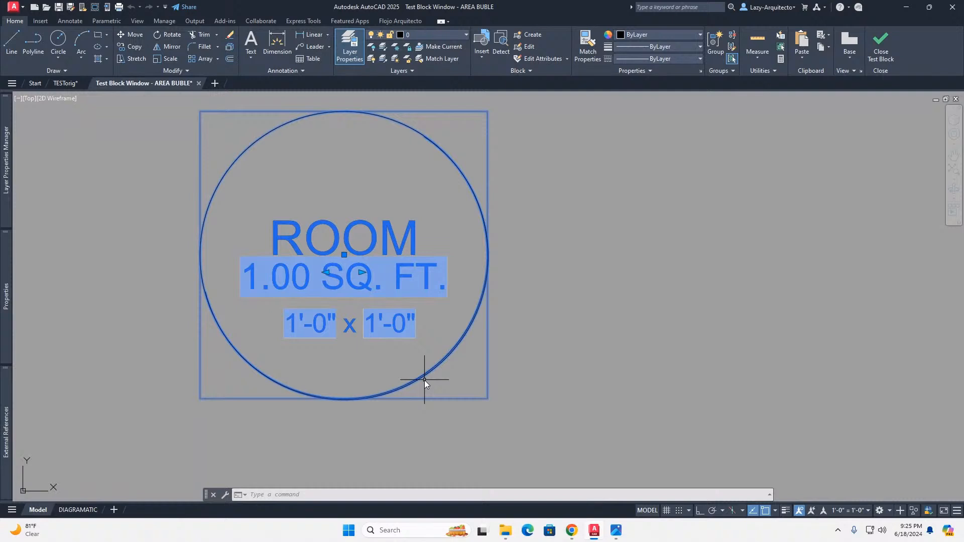
pyautogui.scroll(3, 424, 381)
pyautogui.scroll(-5, 424, 381)
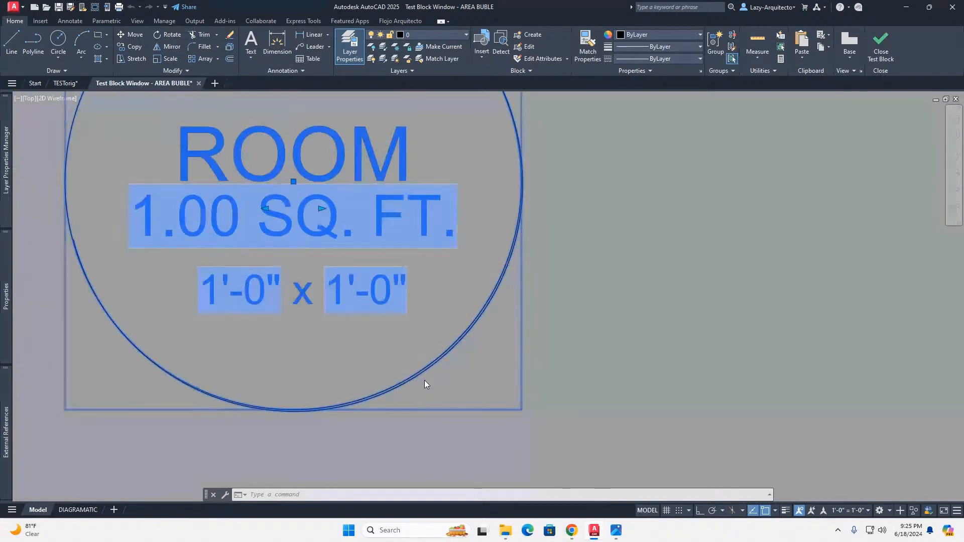
pyautogui.scroll(4, 424, 381)
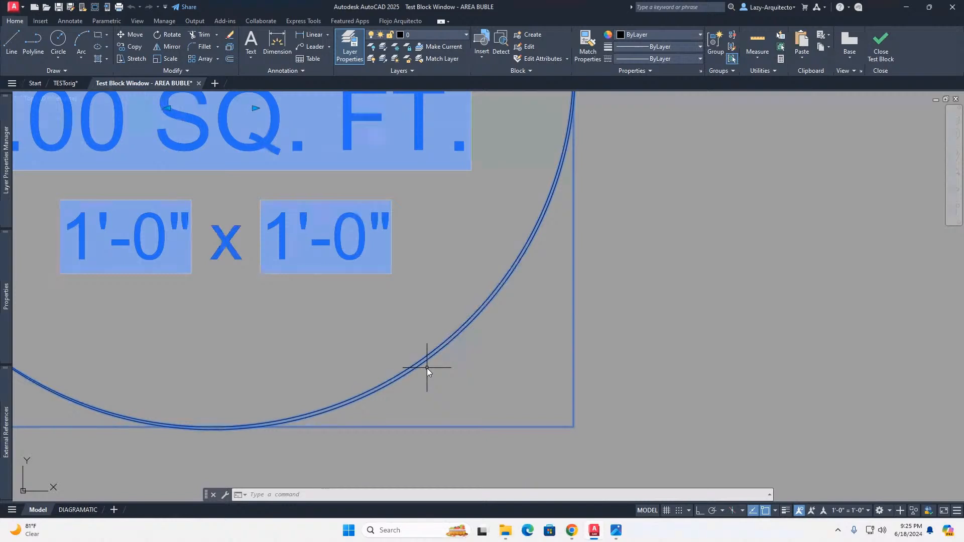
pyautogui.scroll(-3, 427, 370)
pyautogui.scroll(4, 427, 368)
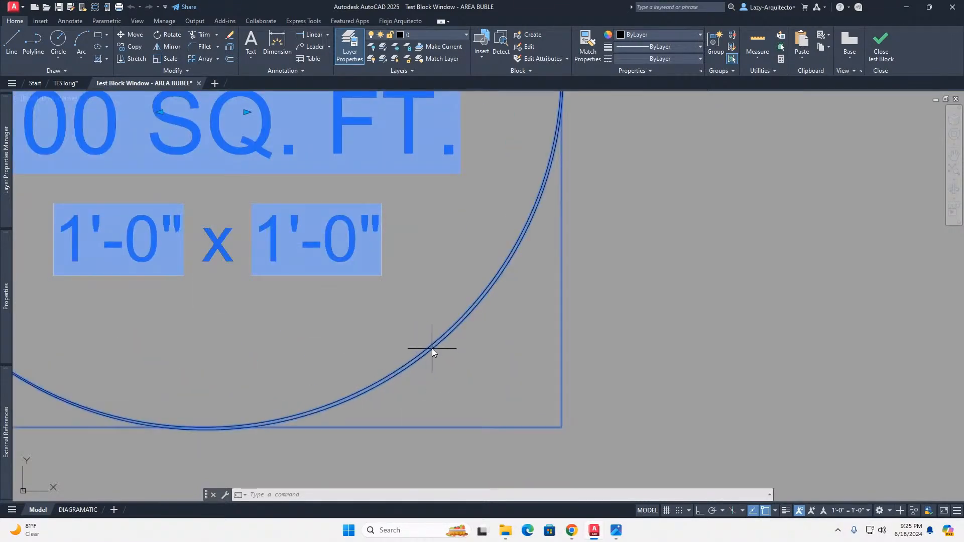
pyautogui.scroll(-4, 467, 301)
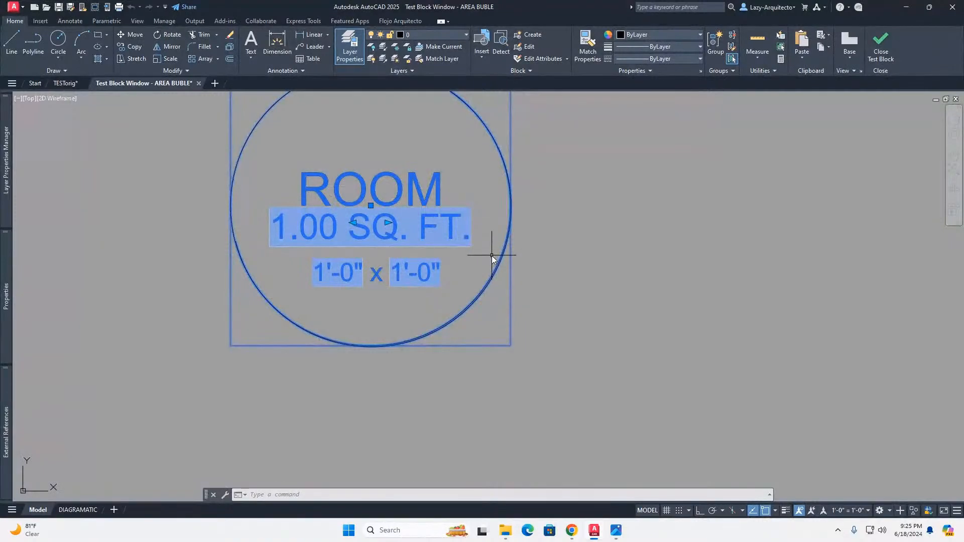
pyautogui.moveTo(492, 258); pyautogui.dragTo(474, 305, button='middle')
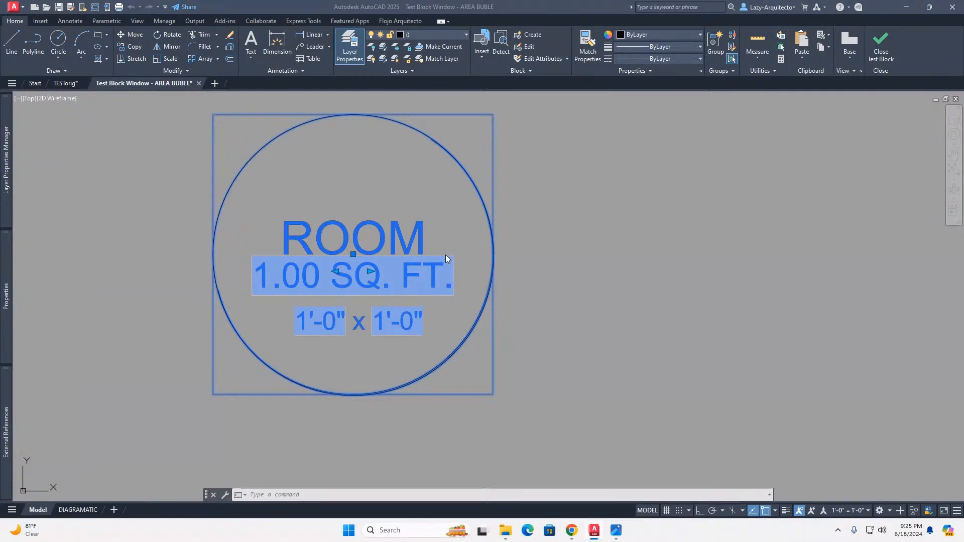
pyautogui.click(881, 45)
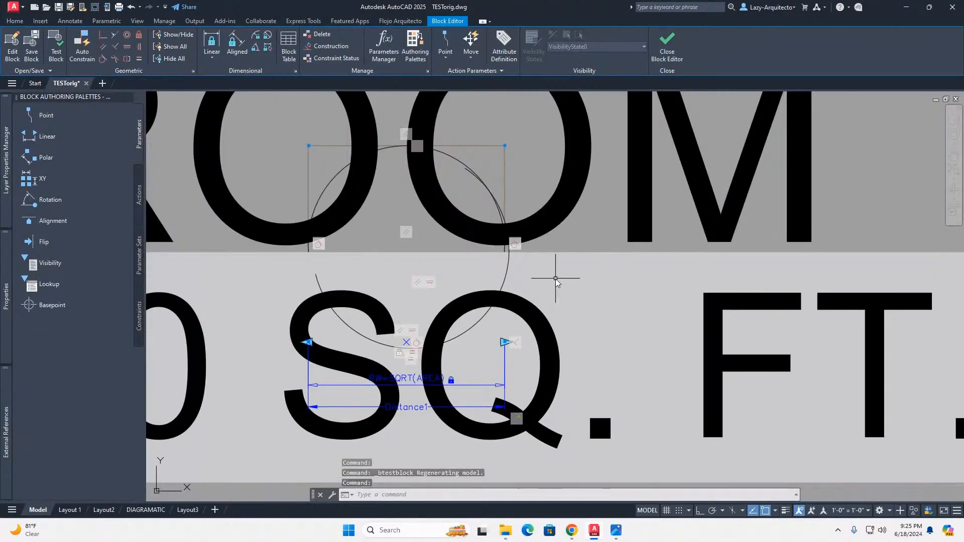
# Move the shadow arc slightly by its upper endpoint toward the main circle
pyautogui.scroll(3, 493, 196)
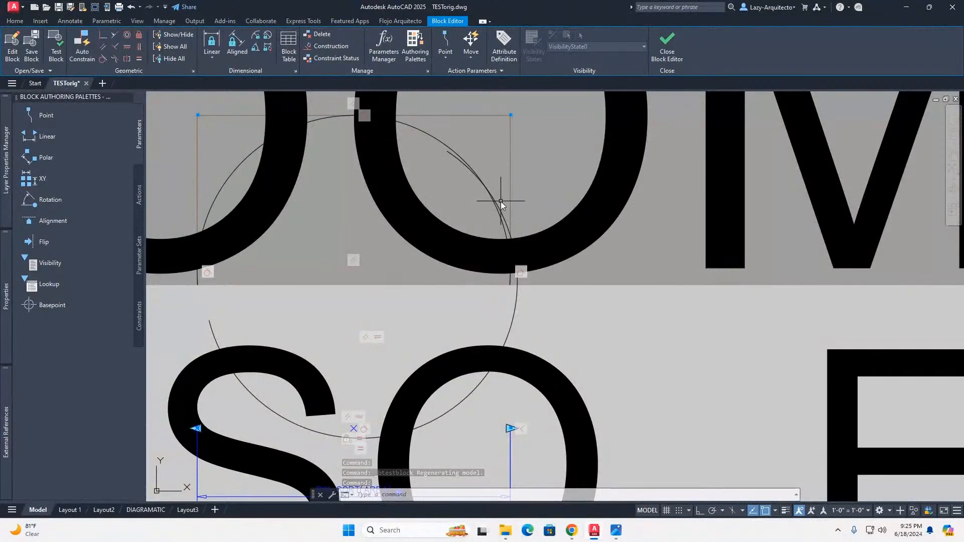
pyautogui.click(503, 213)
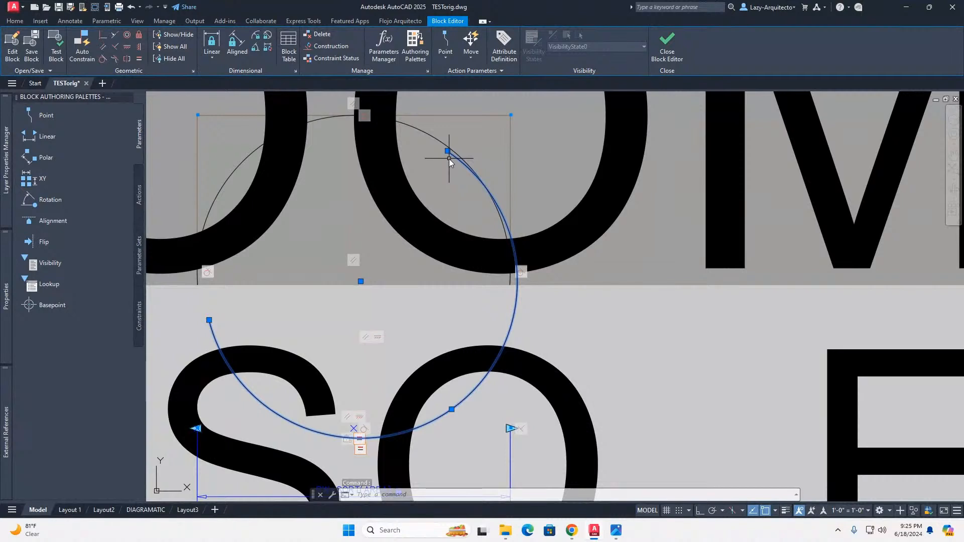
pyautogui.write('m')
pyautogui.press('Return')
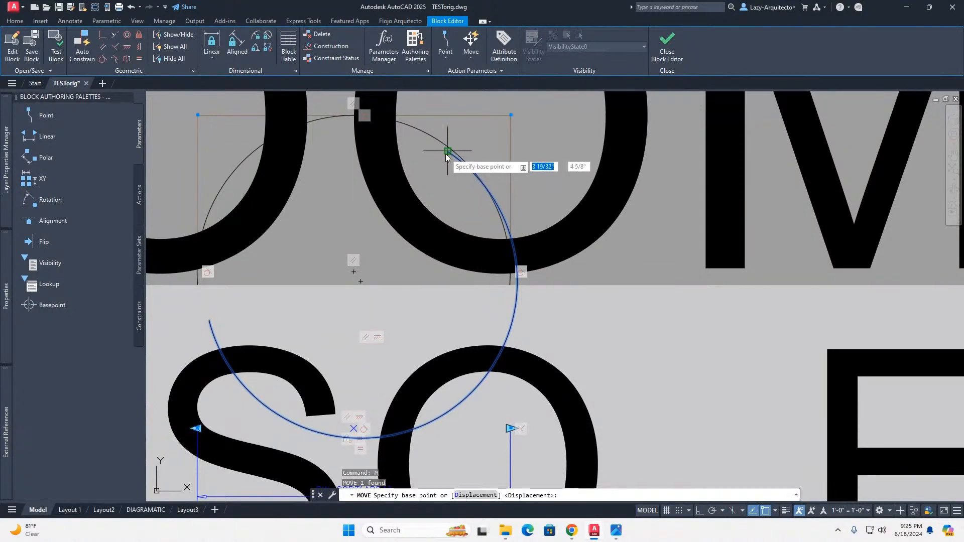
pyautogui.click(446, 156)
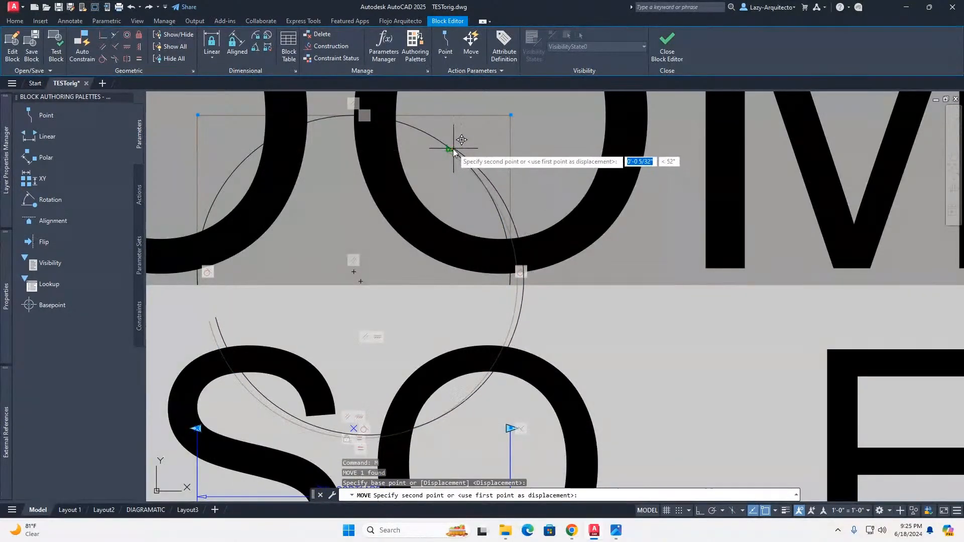
pyautogui.click(454, 153)
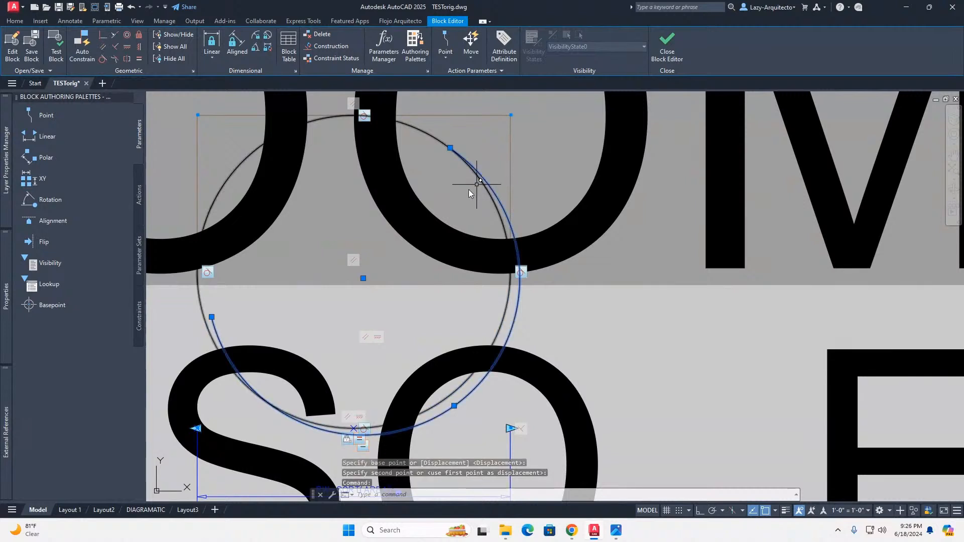
pyautogui.scroll(-2, 331, 255)
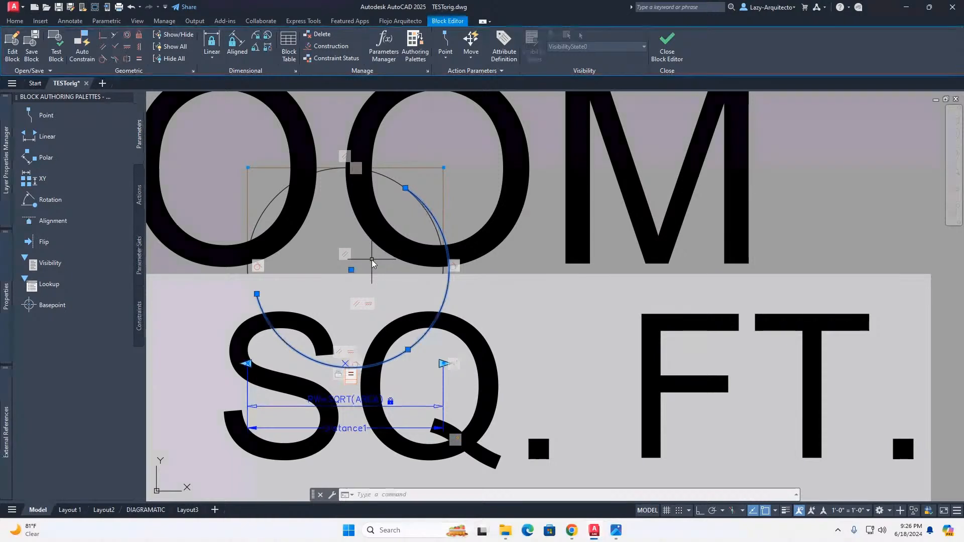
pyautogui.moveTo(371, 262); pyautogui.dragTo(452, 259, button='middle')
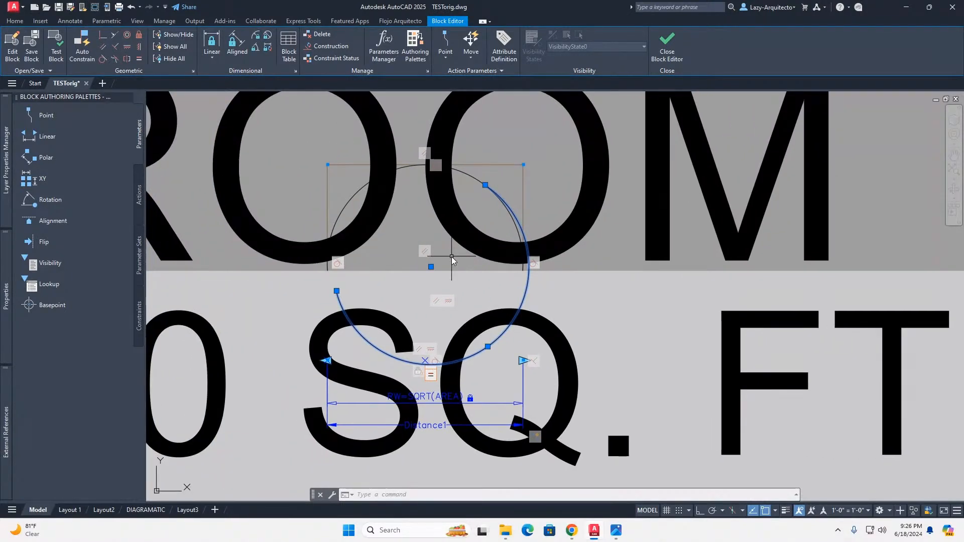
# Delete the shadow arc, and exit the Block Editor discarding the changes
pyautogui.press('Delete')
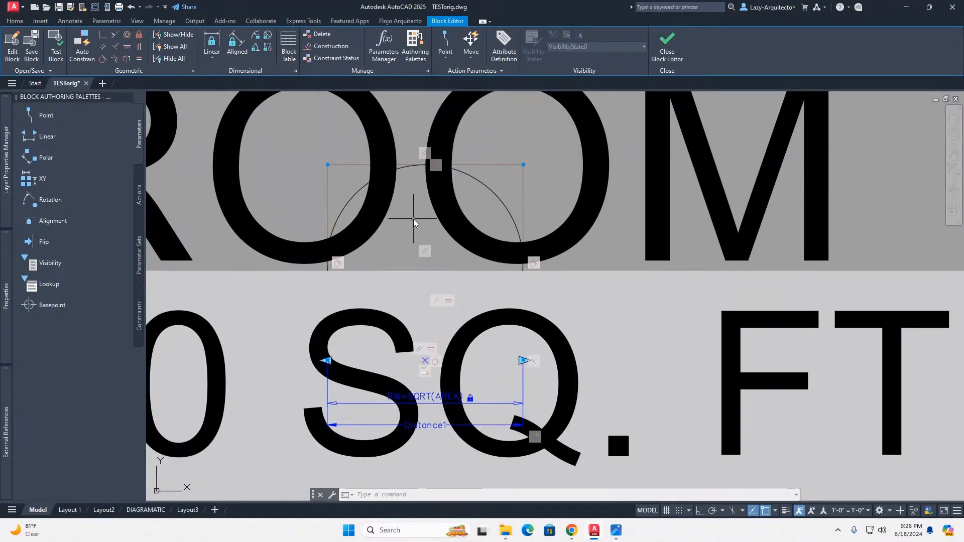
pyautogui.click(499, 198)
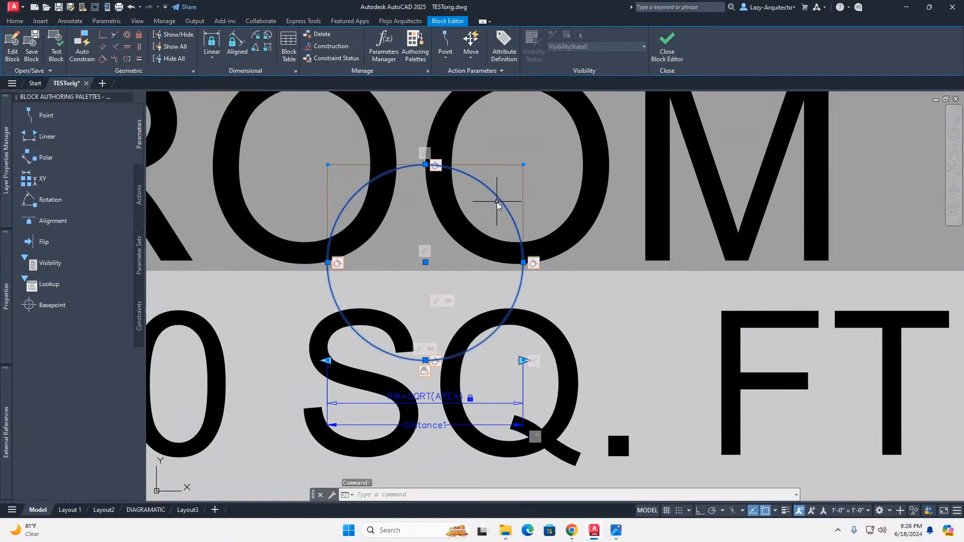
pyautogui.moveTo(485, 205); pyautogui.dragTo(441, 208, button='middle')
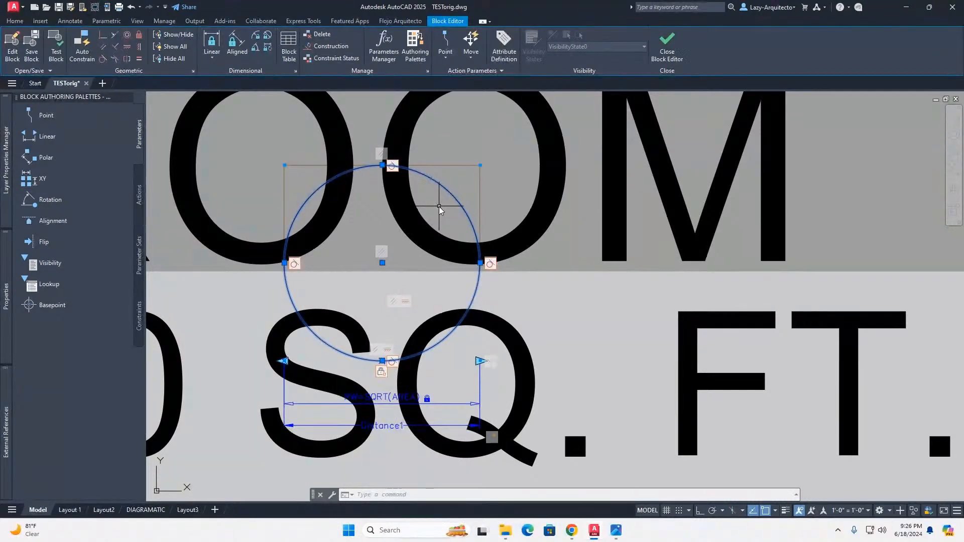
pyautogui.click(673, 58)
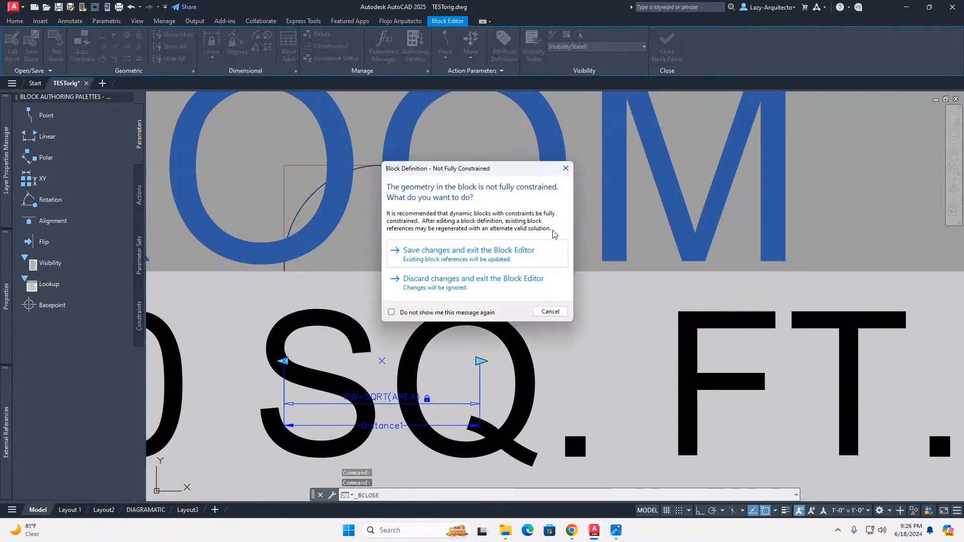
pyautogui.click(481, 285)
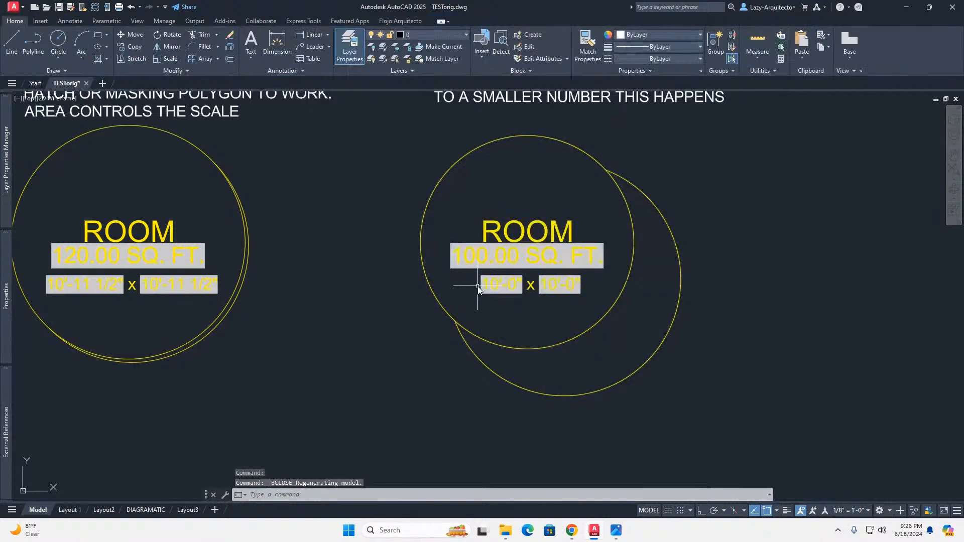
# Set the AREA property of the bubble under the "THIS WILL WORK" note to 500
pyautogui.moveTo(349, 269); pyautogui.dragTo(442, 301, button='middle')
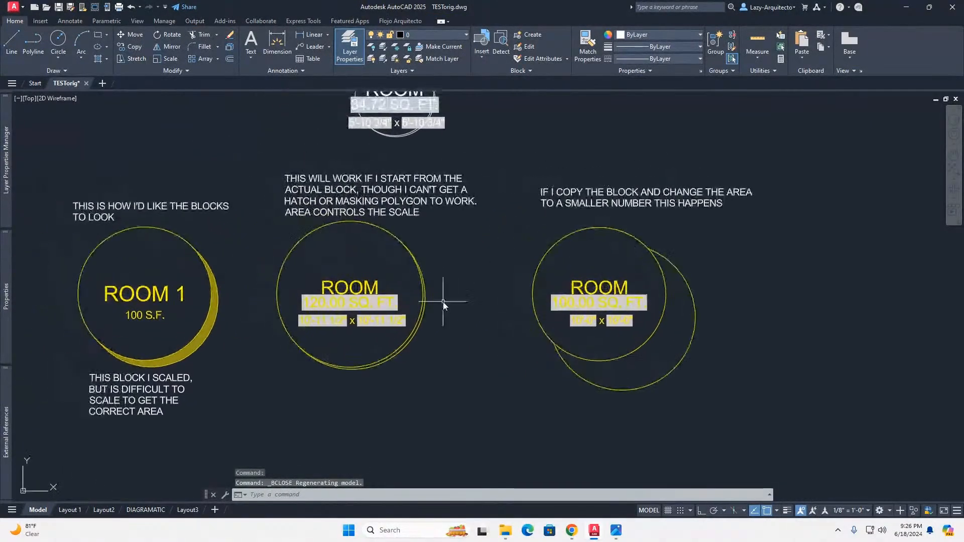
pyautogui.click(423, 282)
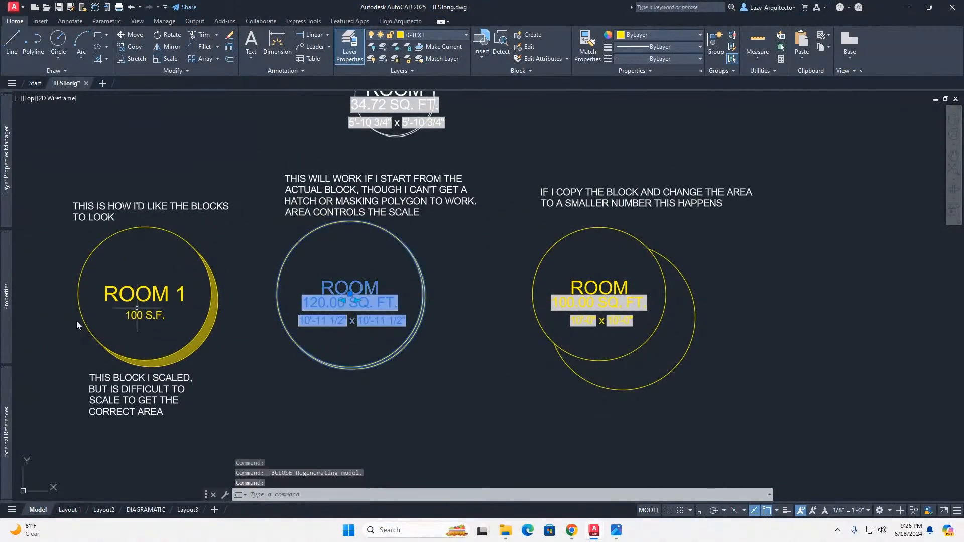
pyautogui.moveTo(6, 324)
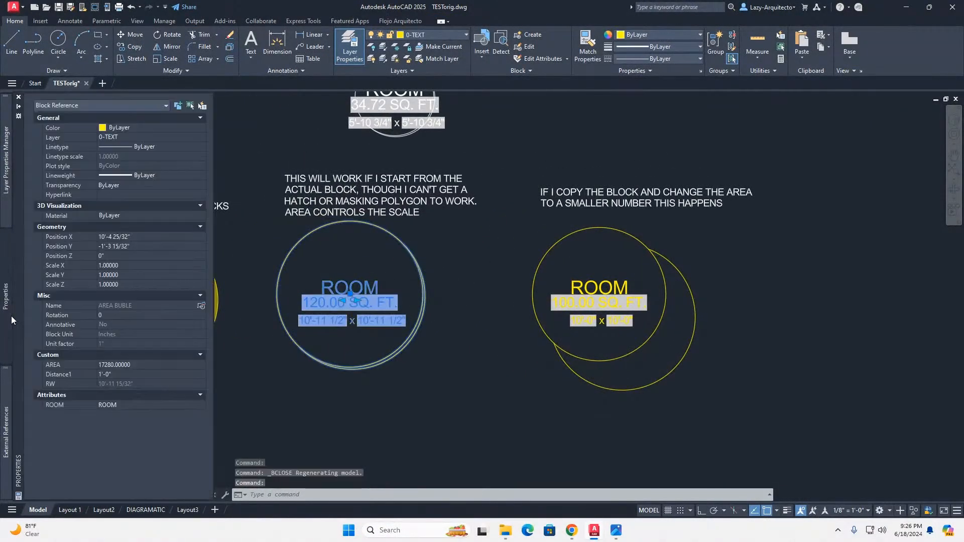
pyautogui.click(131, 365)
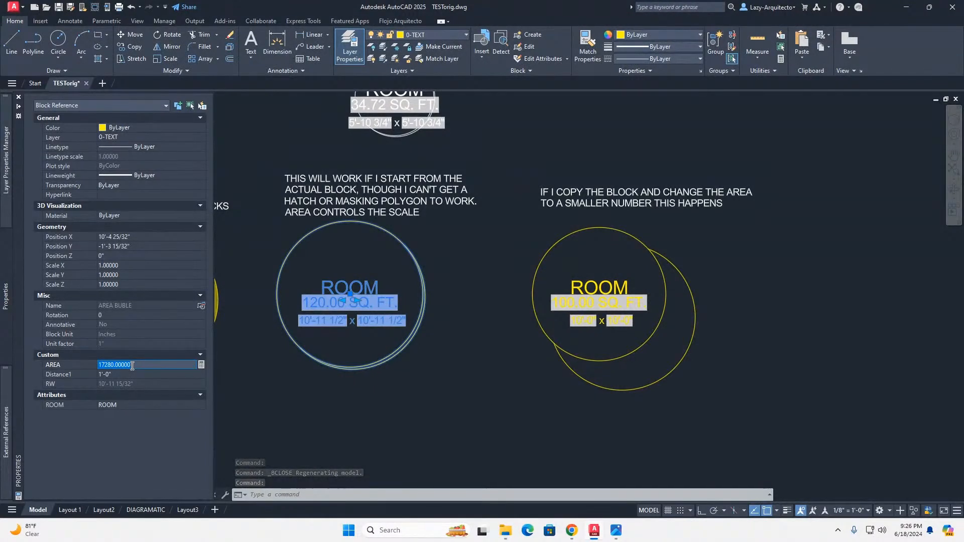
pyautogui.write('500')
pyautogui.press('Tab')
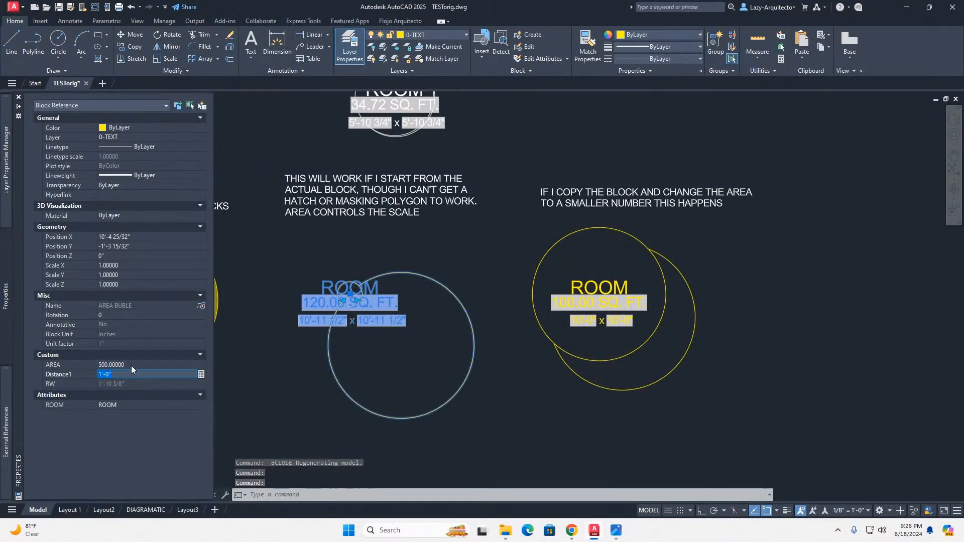
# Set the AREA property of the bubble under the "THIS WILL WORK" note to 10000 and deselect it
pyautogui.click(129, 364)
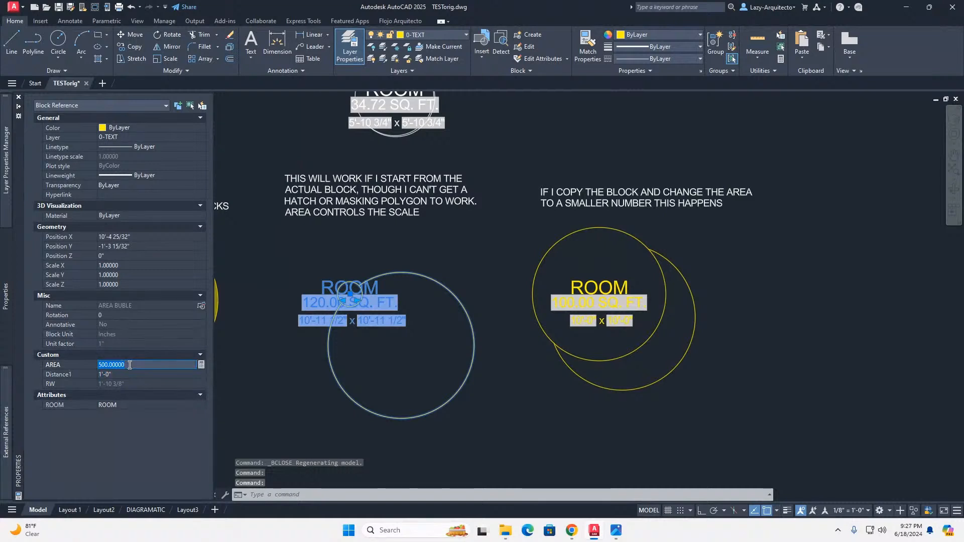
pyautogui.write('10000')
pyautogui.press('Return')
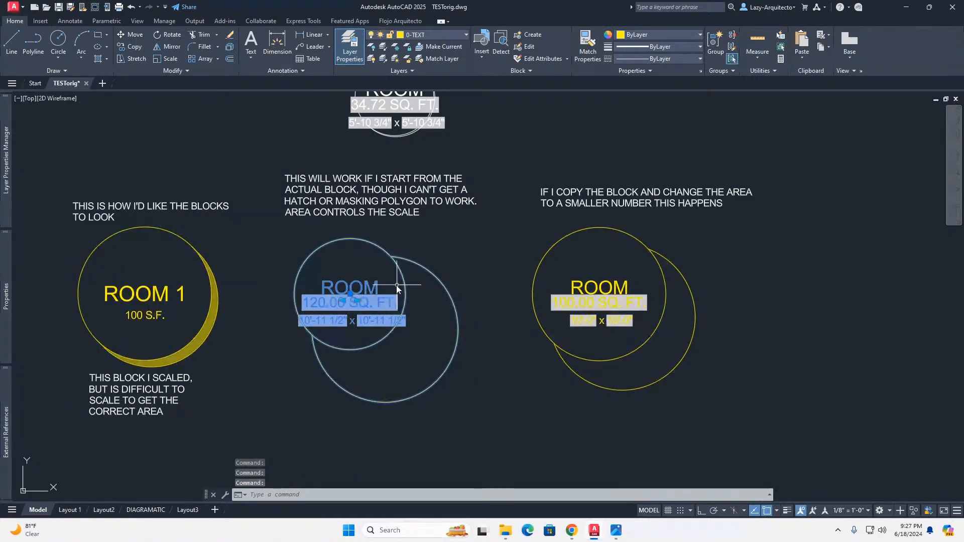
pyautogui.moveTo(379, 263); pyautogui.dragTo(380, 276, button='middle')
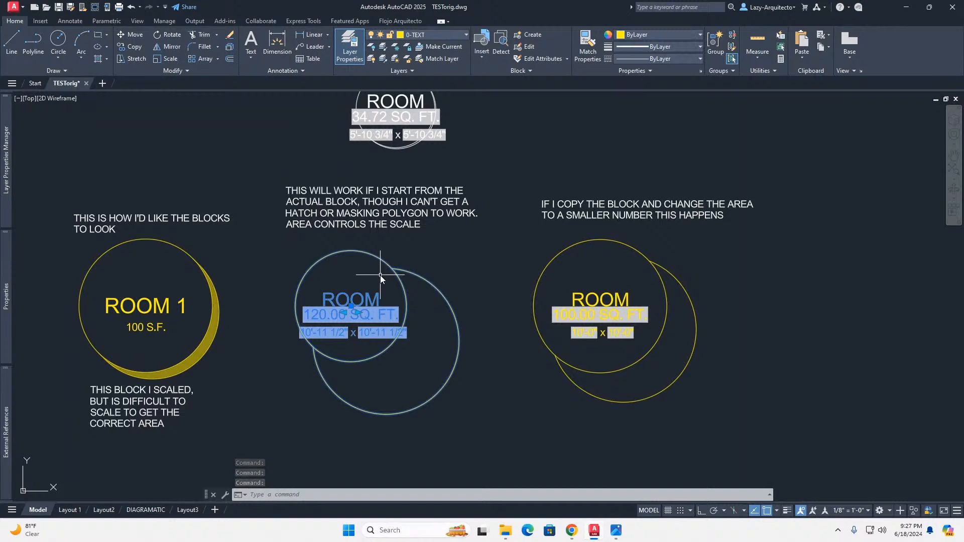
pyautogui.press('Escape')
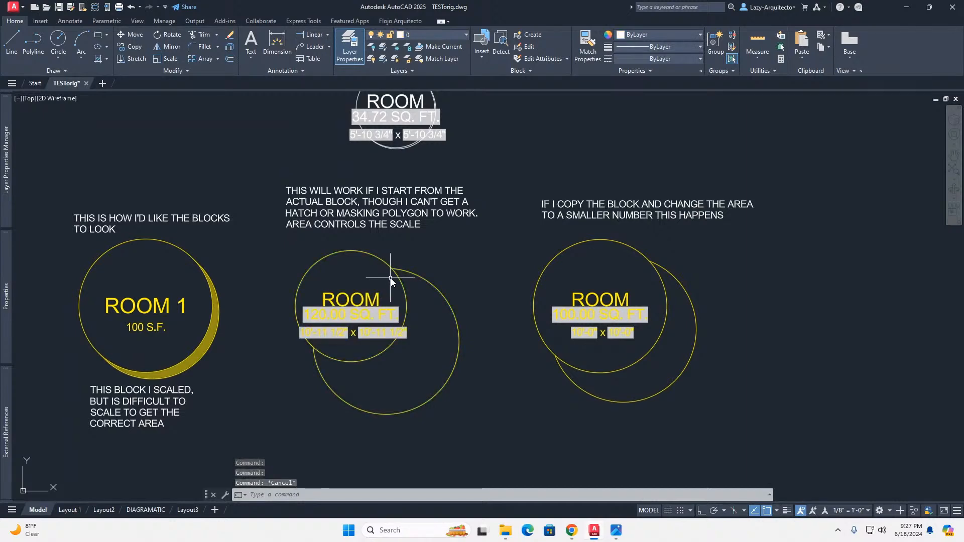
# Open the bubble under the "THIS WILL WORK" note in the Block Editor, with its circle and shadow arc in close view
pyautogui.click(398, 276)
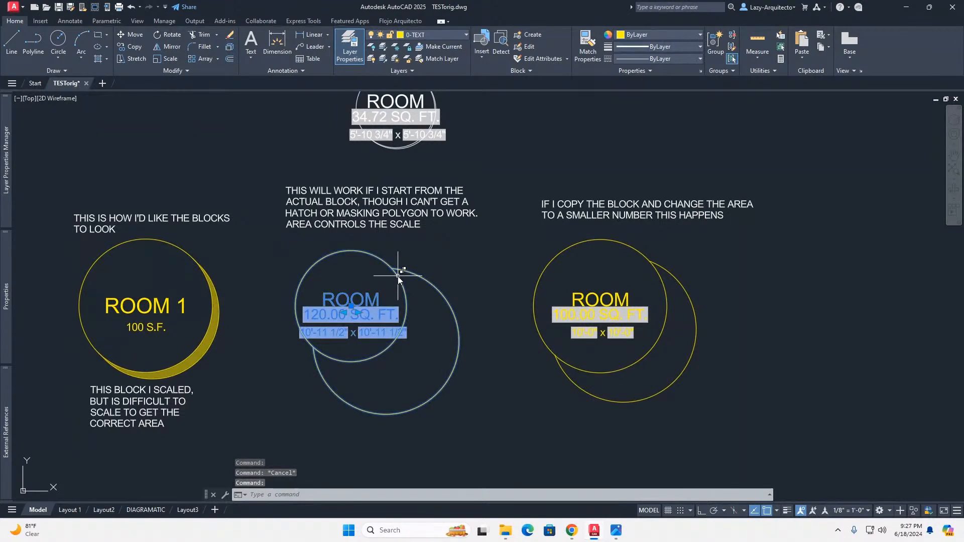
pyautogui.rightClick(399, 278)
pyautogui.click(427, 266)
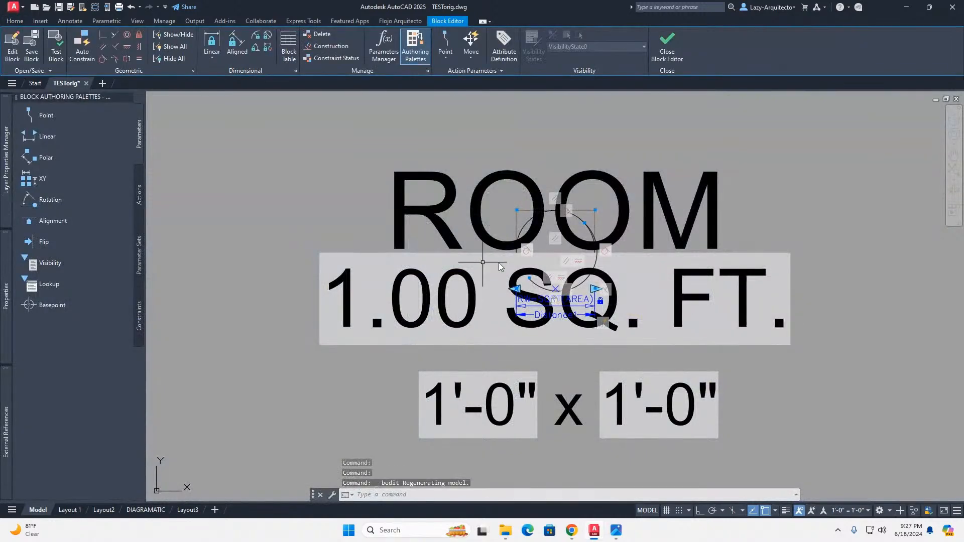
pyautogui.scroll(4, 596, 251)
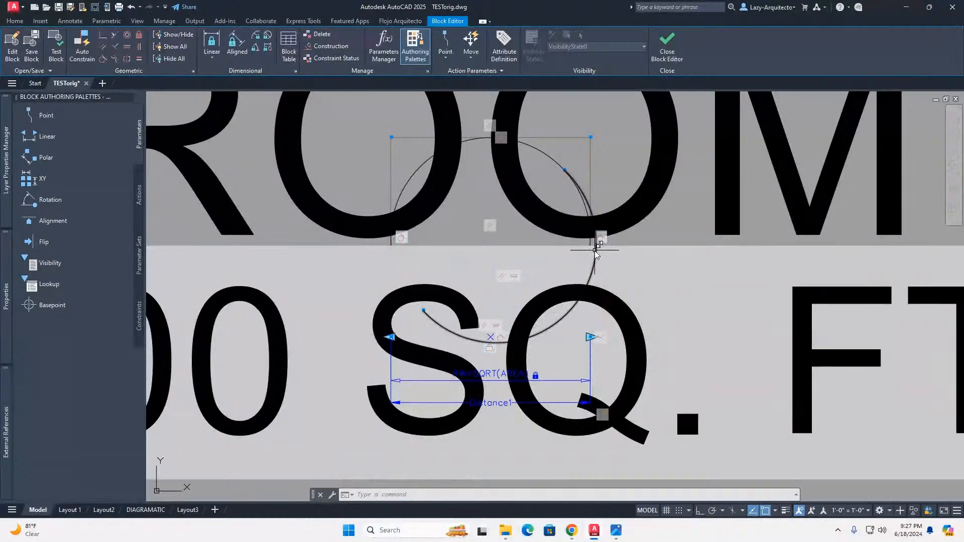
pyautogui.moveTo(489, 204); pyautogui.dragTo(414, 230, button='middle')
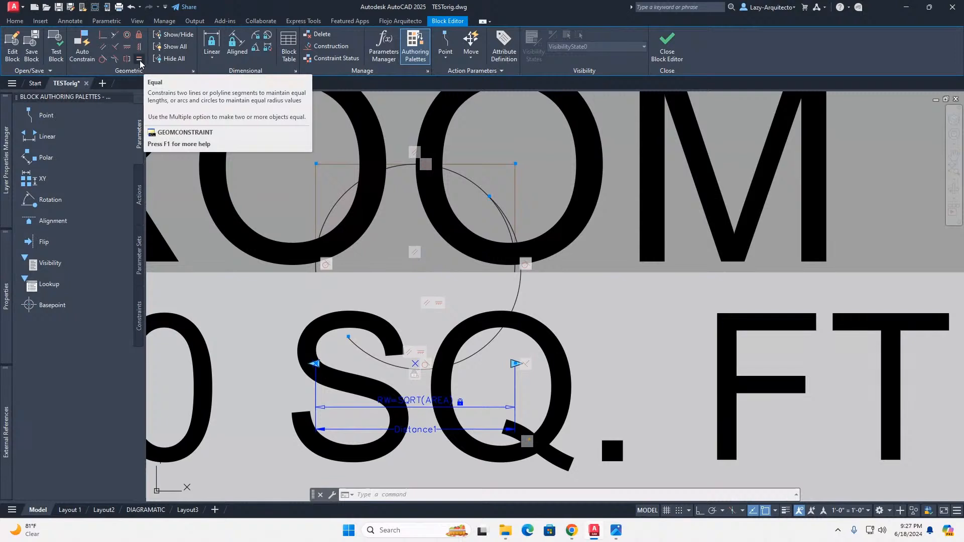
# Apply an Equal constraint from the main circle to the shadow arc, and exit the Block Editor saving the changes
pyautogui.click(140, 60)
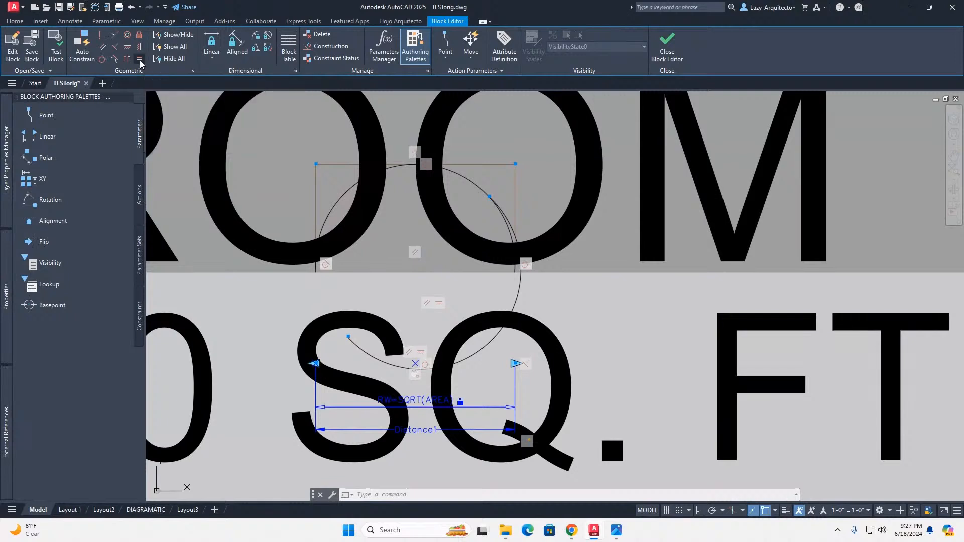
pyautogui.click(341, 200)
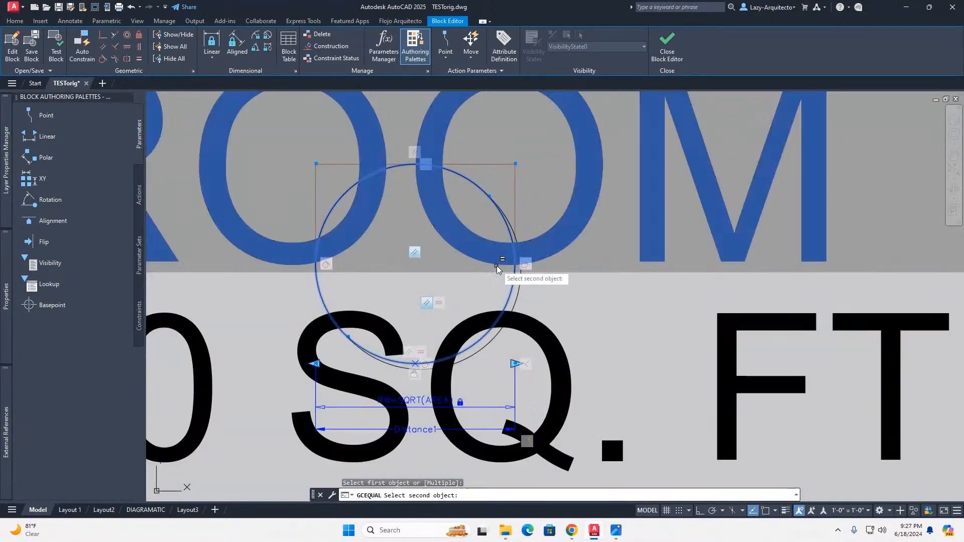
pyautogui.click(519, 285)
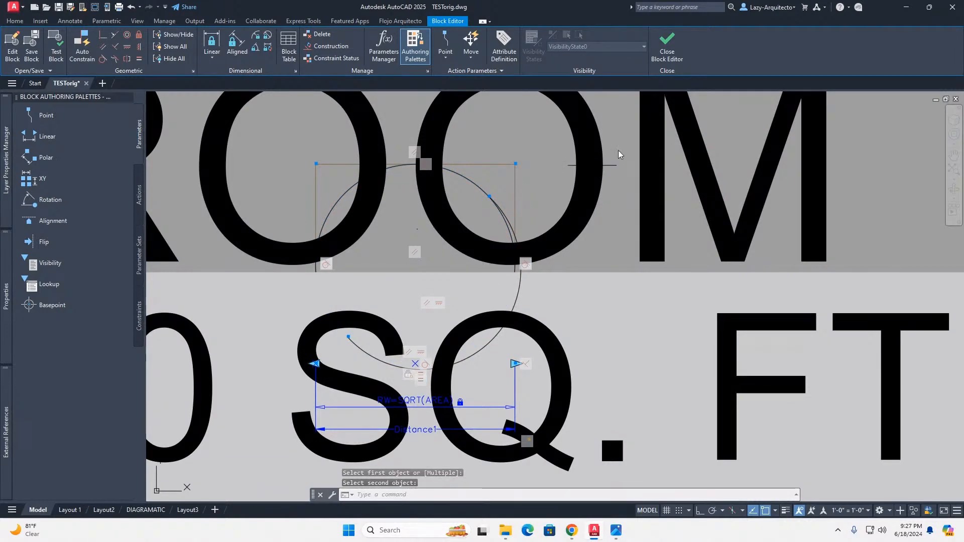
pyautogui.click(671, 50)
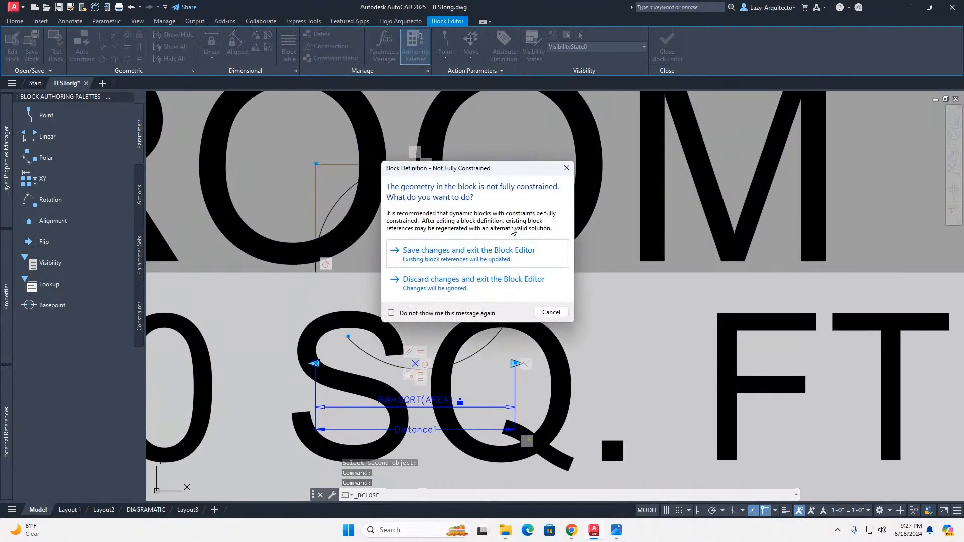
pyautogui.click(477, 256)
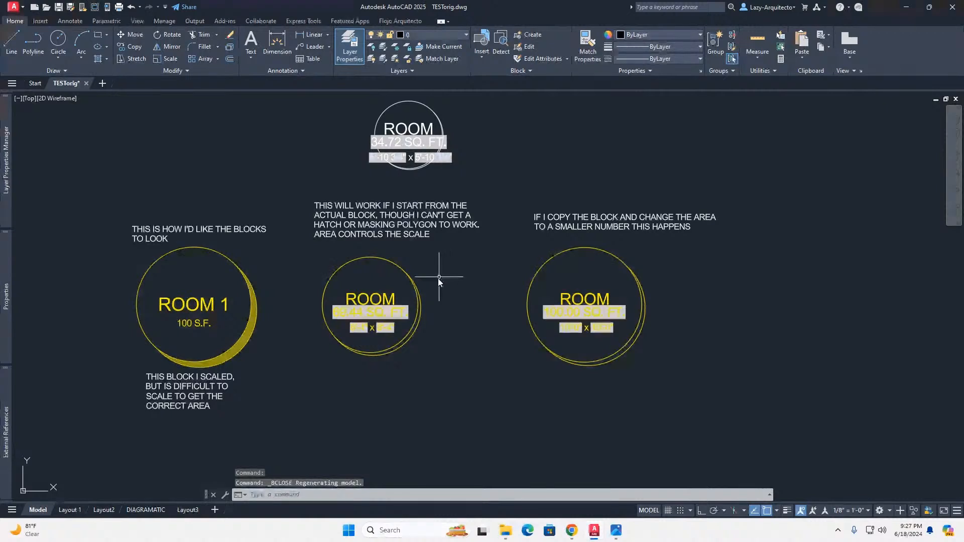
# Copy the bubble under the "THIS WILL WORK" note to the empty space below, between the two yellow bubbles
pyautogui.click(420, 297)
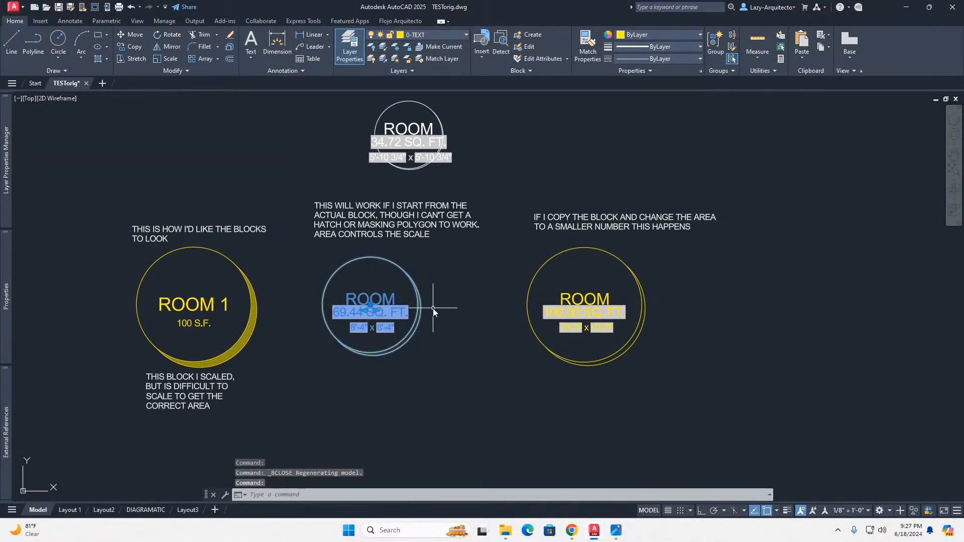
pyautogui.write('Co')
pyautogui.press('Return')
pyautogui.click(436, 305)
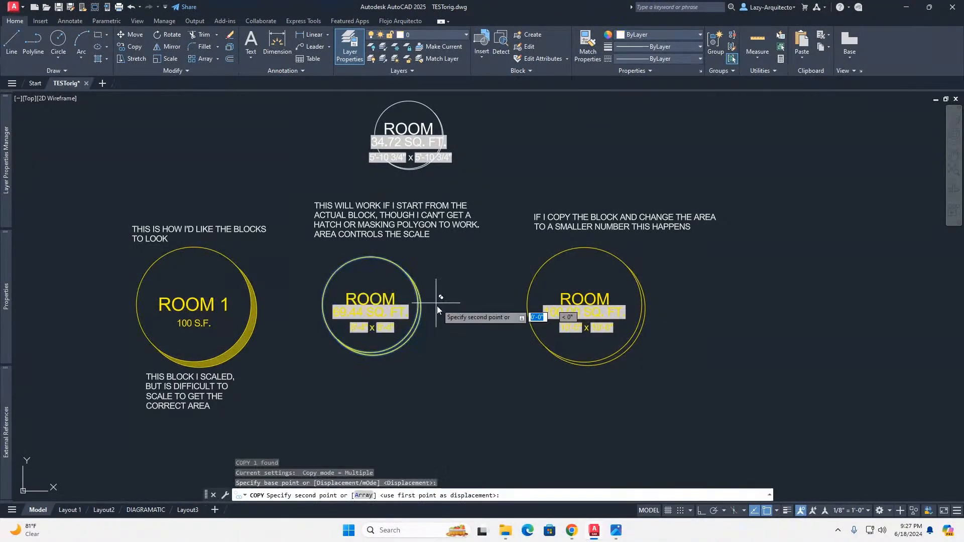
pyautogui.click(511, 412)
pyautogui.press('Escape')
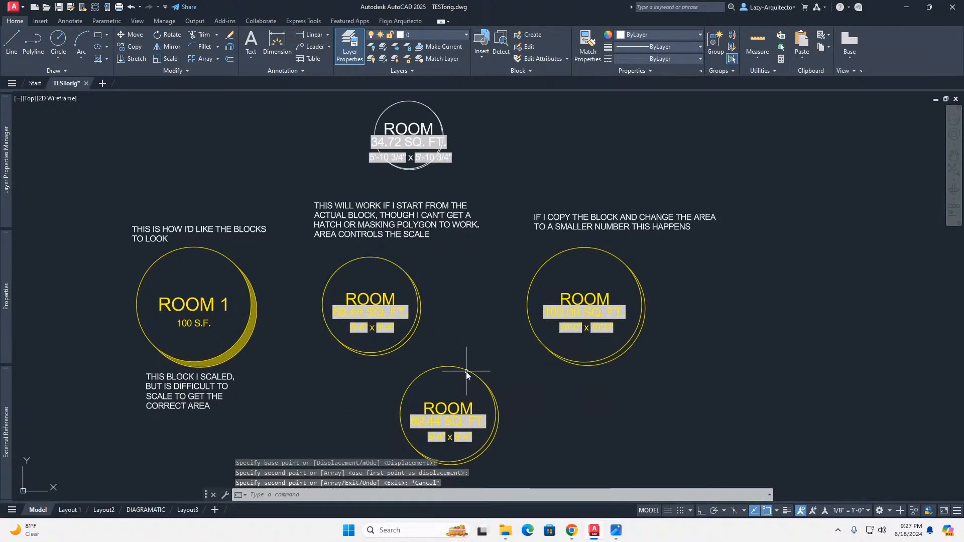
# Set the AREA property of the newly copied bubble between the two yellow bubbles to 500
pyautogui.click(466, 370)
pyautogui.moveTo(466, 364); pyautogui.dragTo(429, 302, button='middle')
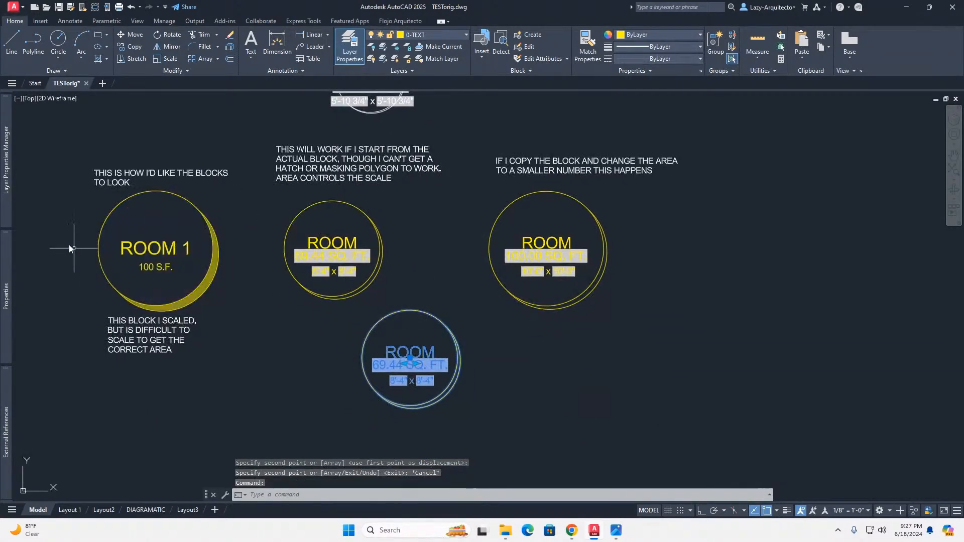
pyautogui.moveTo(8, 257)
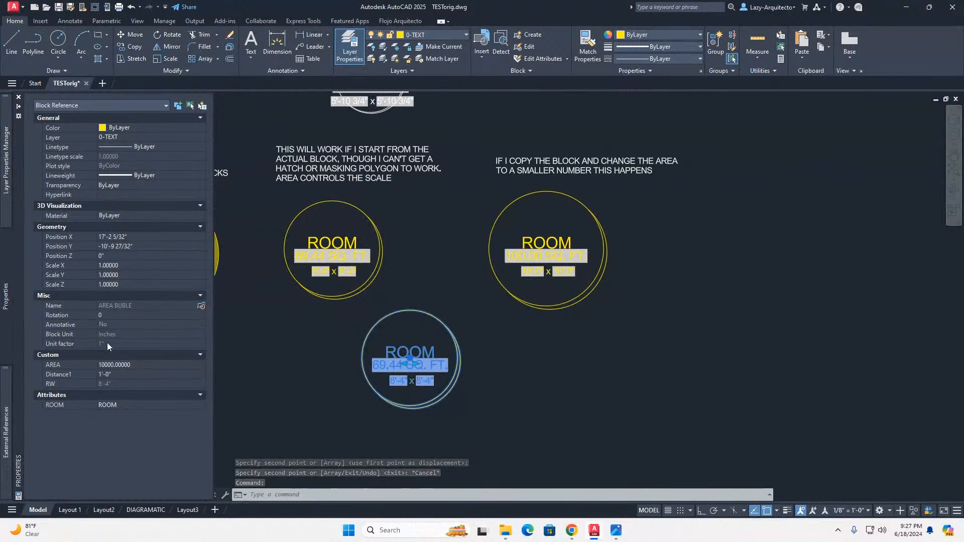
pyautogui.click(138, 367)
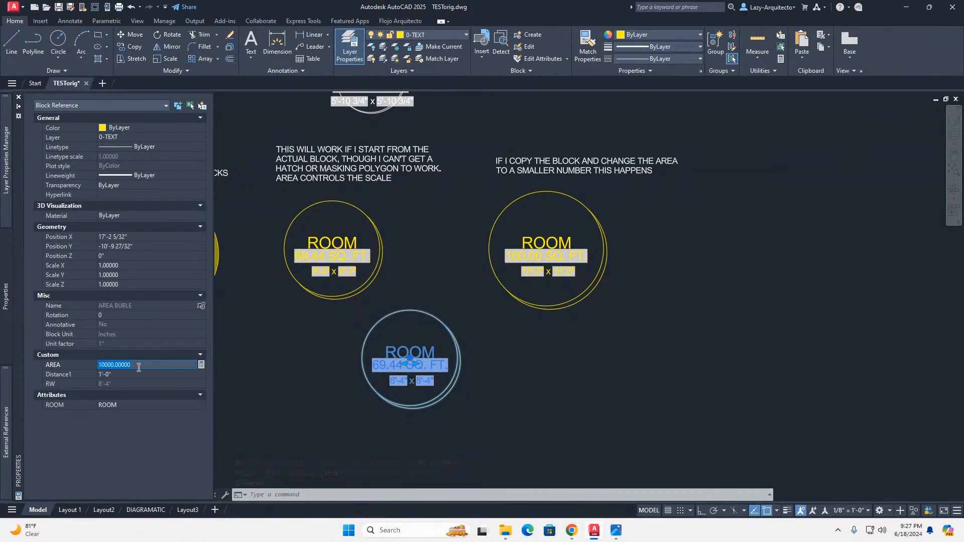
pyautogui.write('500')
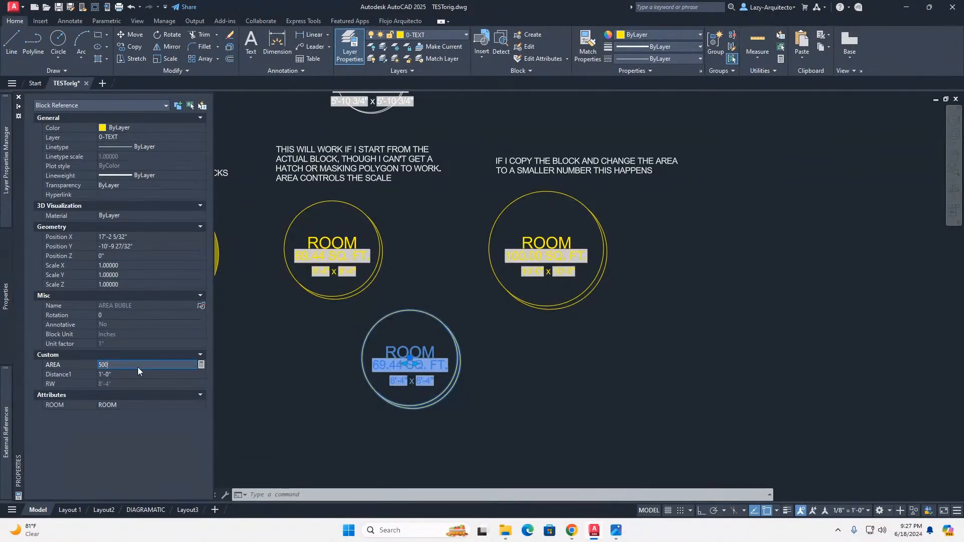
pyautogui.click(139, 373)
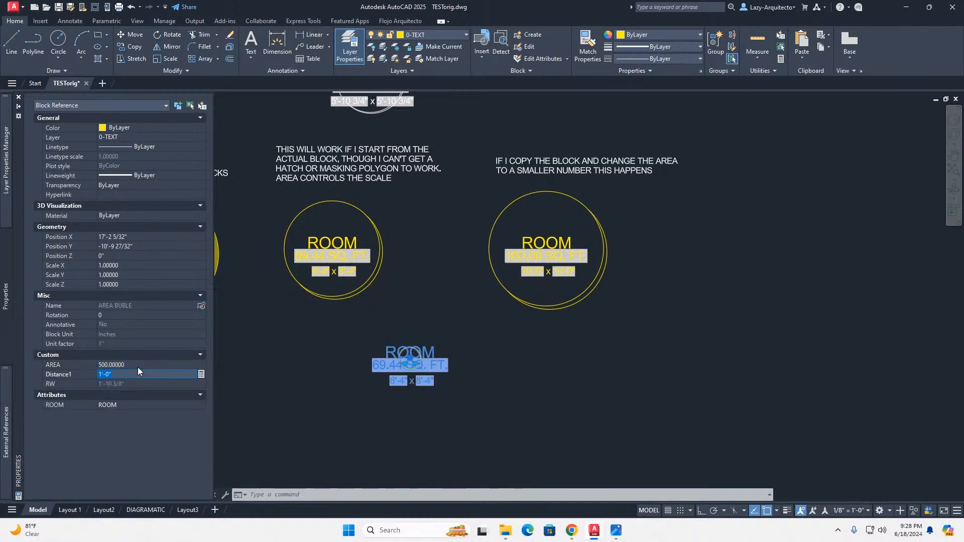
pyautogui.click(138, 367)
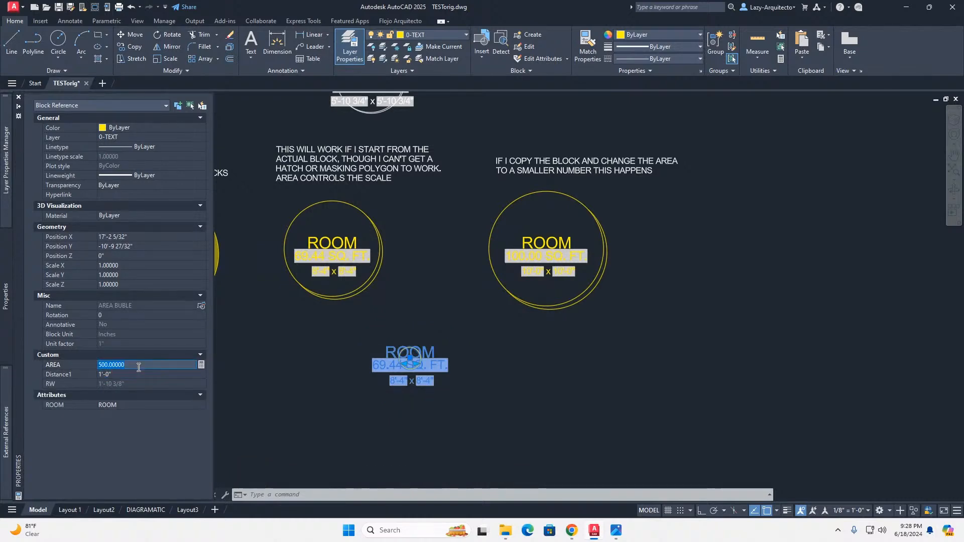
# Examine the copied bubble's circle and shadow arc in close view to check how they scaled together
pyautogui.click(372, 380)
pyautogui.press('Escape')
pyautogui.scroll(3, 415, 371)
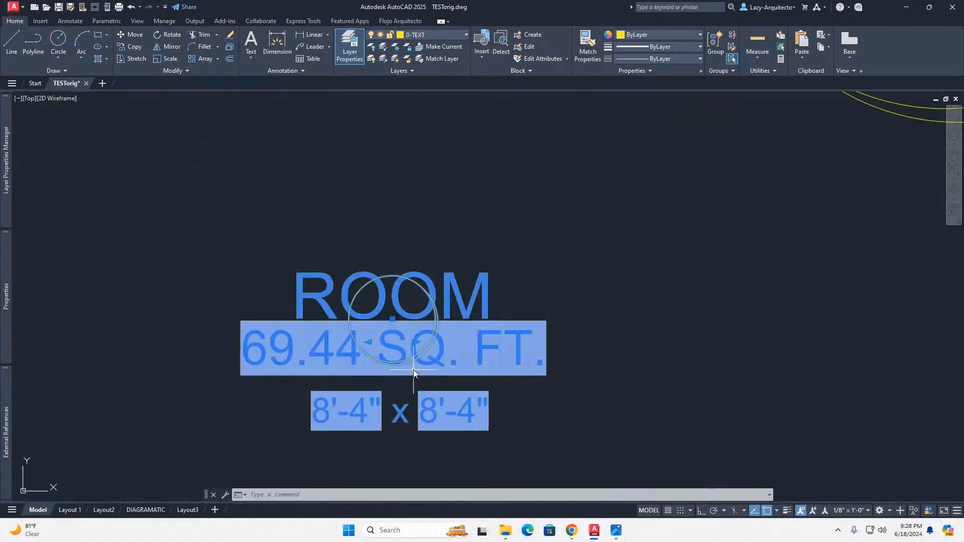
pyautogui.scroll(2, 414, 369)
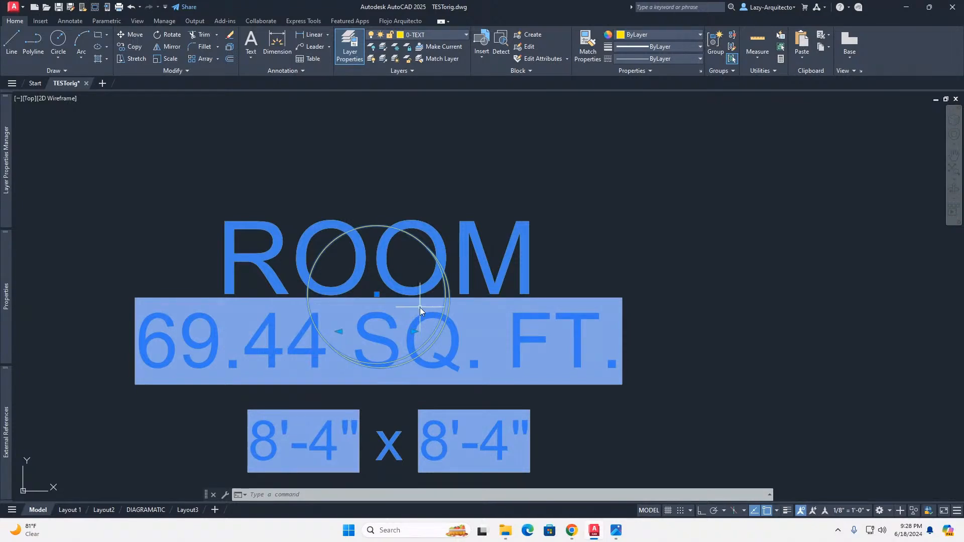
pyautogui.scroll(2, 429, 339)
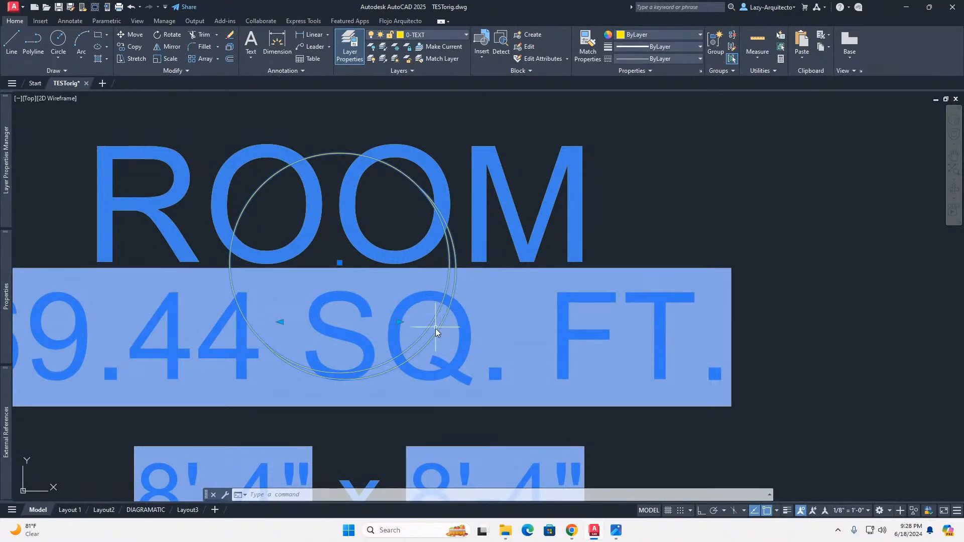
pyautogui.scroll(2, 426, 342)
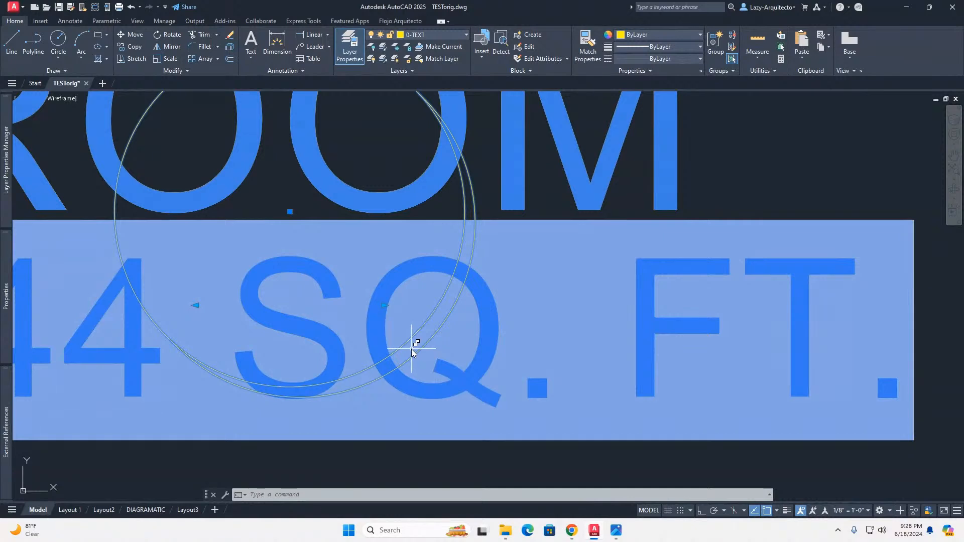
pyautogui.scroll(-6, 412, 349)
pyautogui.scroll(-2, 287, 312)
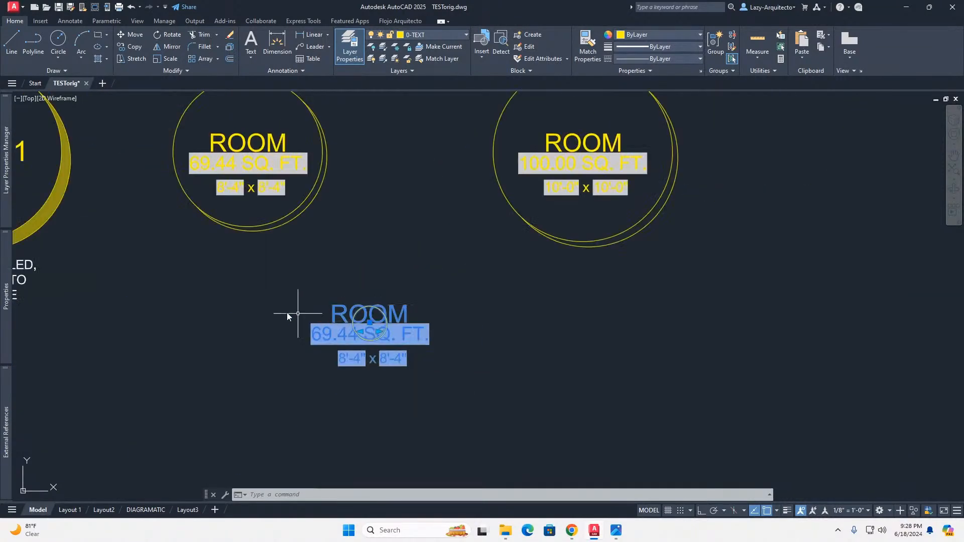
# Set the copied bubble's AREA property to 1000, replace it with 2500, and deselect the bubble
pyautogui.moveTo(6, 299)
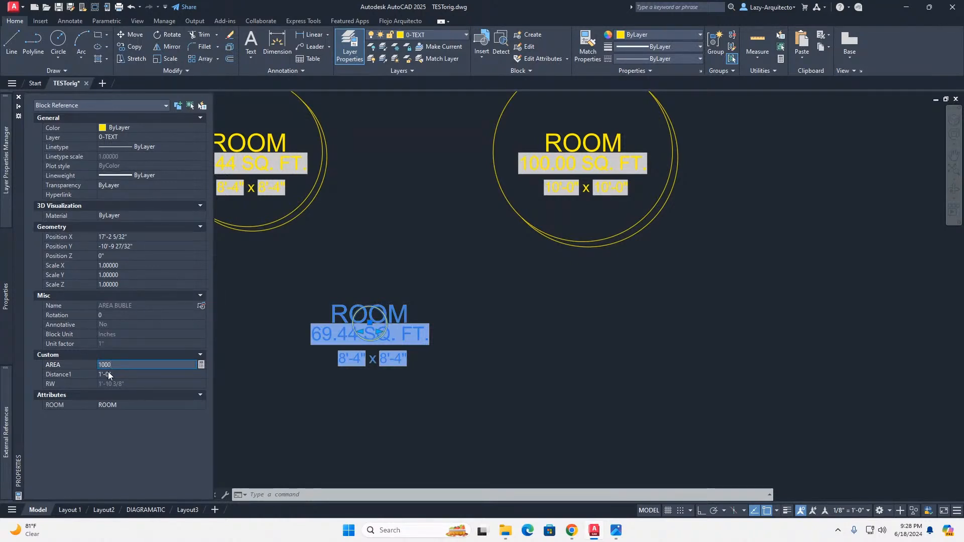
pyautogui.scroll(4, 372, 338)
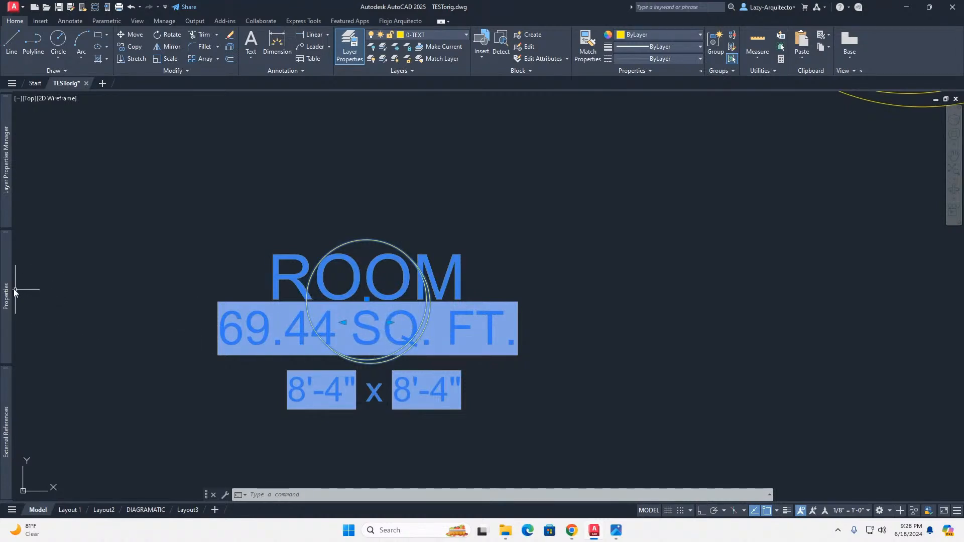
pyautogui.click(130, 364)
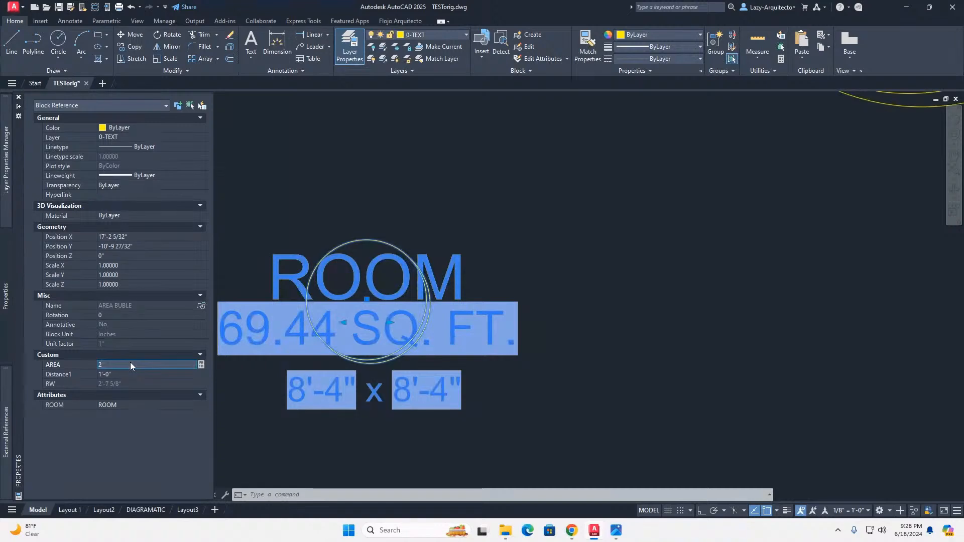
pyautogui.press('Return')
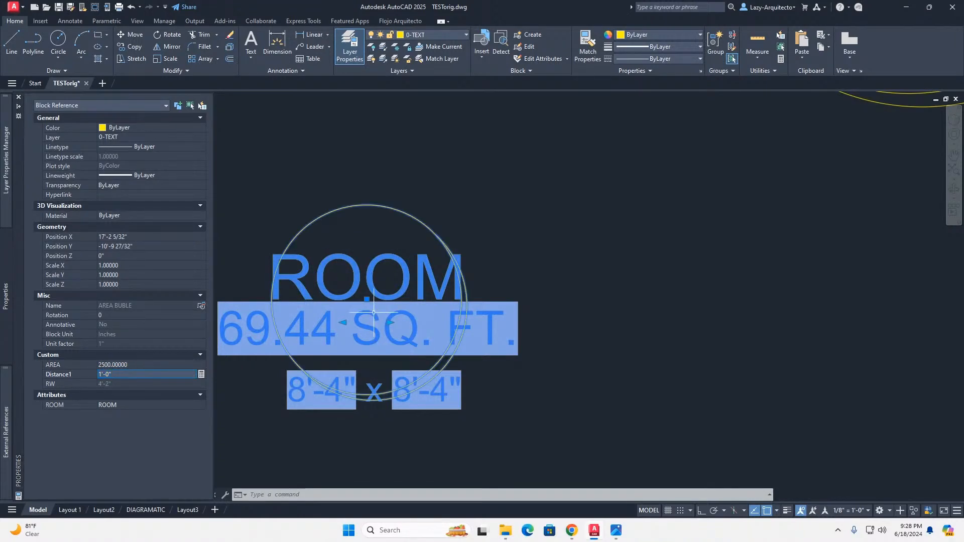
pyautogui.press('Escape')
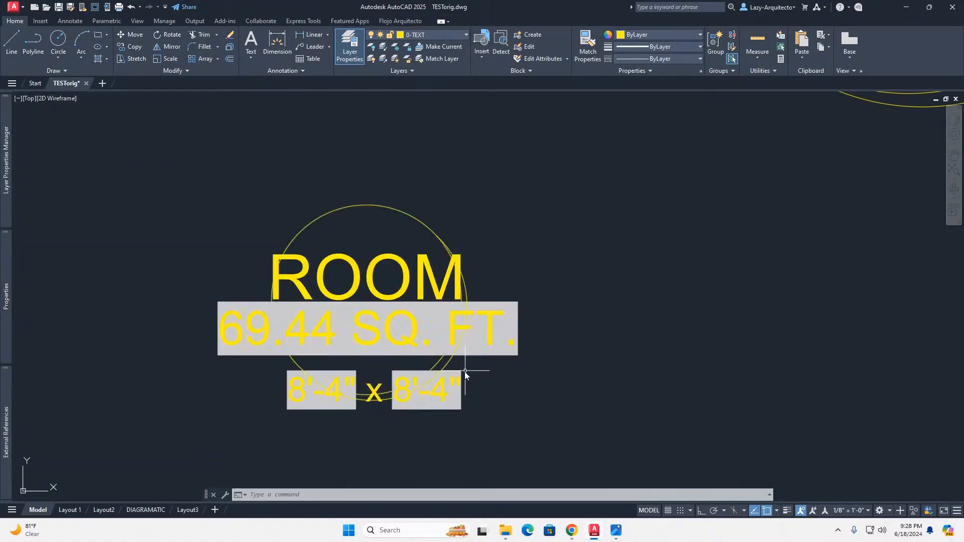
# Compare the copied bubble's shadow arc with the hatched shadow of the ROOM 1 block
pyautogui.scroll(2, 446, 375)
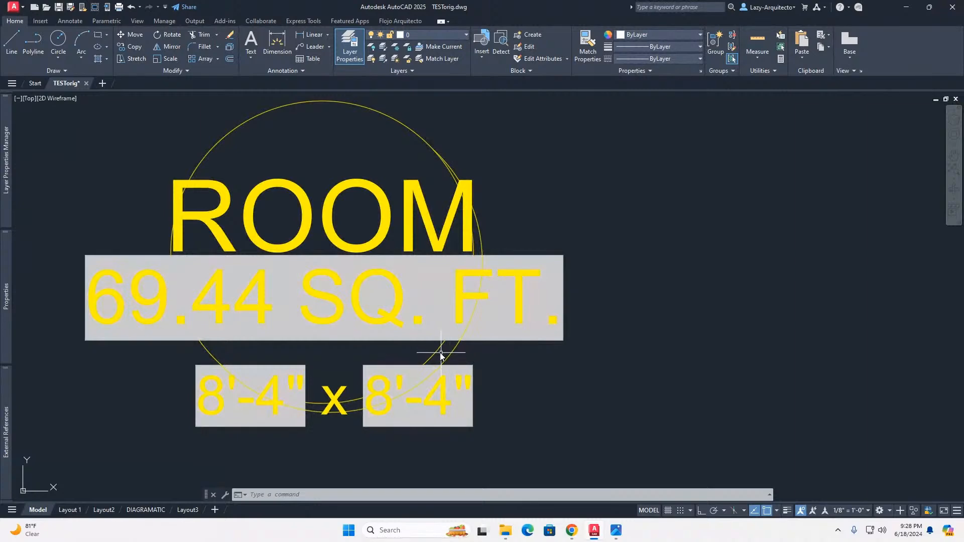
pyautogui.scroll(-5, 442, 351)
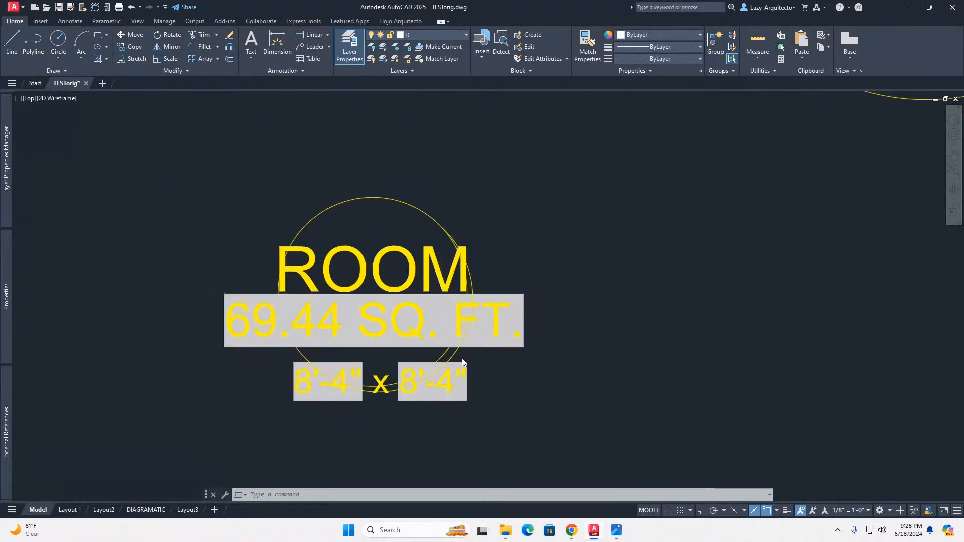
pyautogui.scroll(-2, 444, 347)
pyautogui.scroll(3, 221, 252)
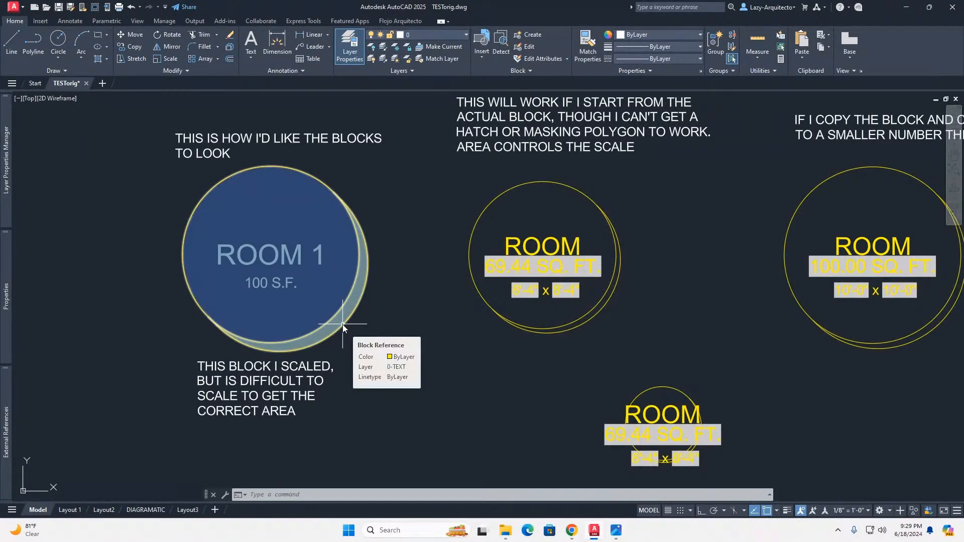
pyautogui.press('Escape')
pyautogui.press('Escape')
pyautogui.scroll(3, 350, 306)
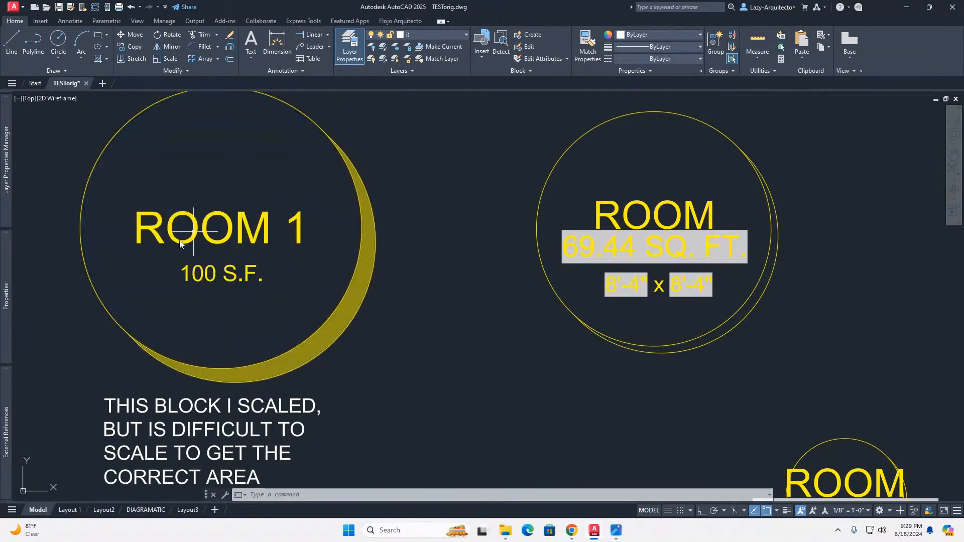
pyautogui.scroll(-4, 251, 272)
pyautogui.scroll(3, 347, 324)
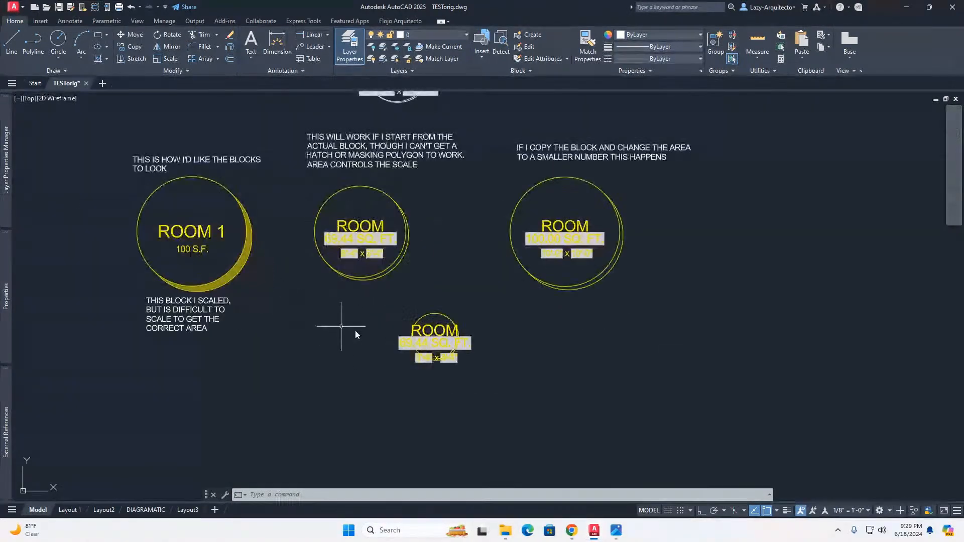
# Select the copied bubble and examine its shadow thickness against the neighbouring larger blocks
pyautogui.scroll(3, 454, 346)
pyautogui.click(452, 347)
pyautogui.press('Escape')
pyautogui.press('Escape')
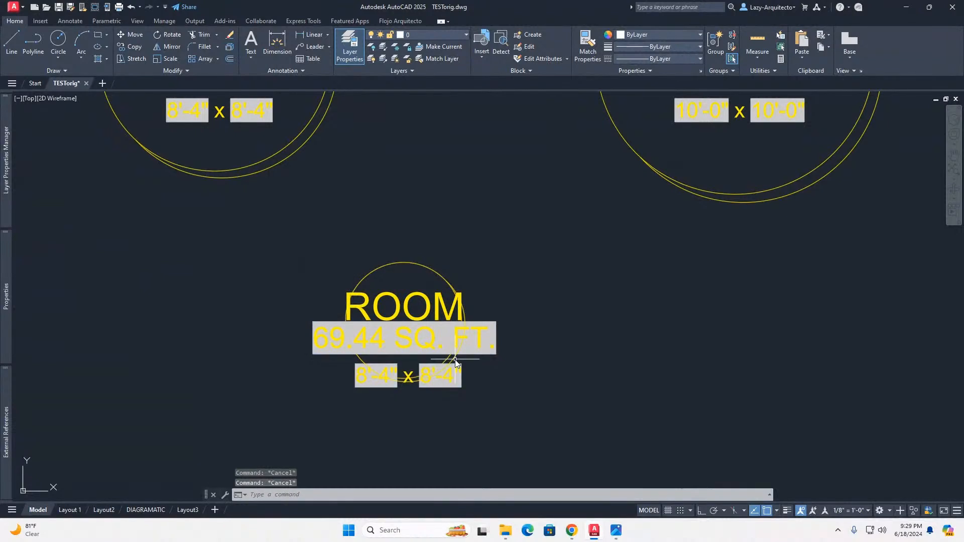
pyautogui.scroll(2, 452, 352)
pyautogui.click(450, 359)
pyautogui.click(451, 360)
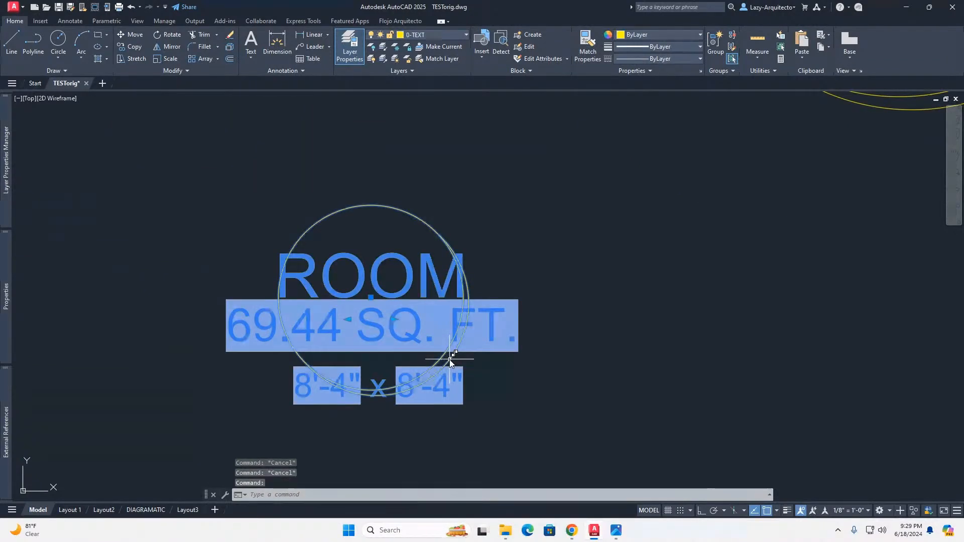
pyautogui.scroll(-3, 450, 359)
pyautogui.scroll(2, 95, 231)
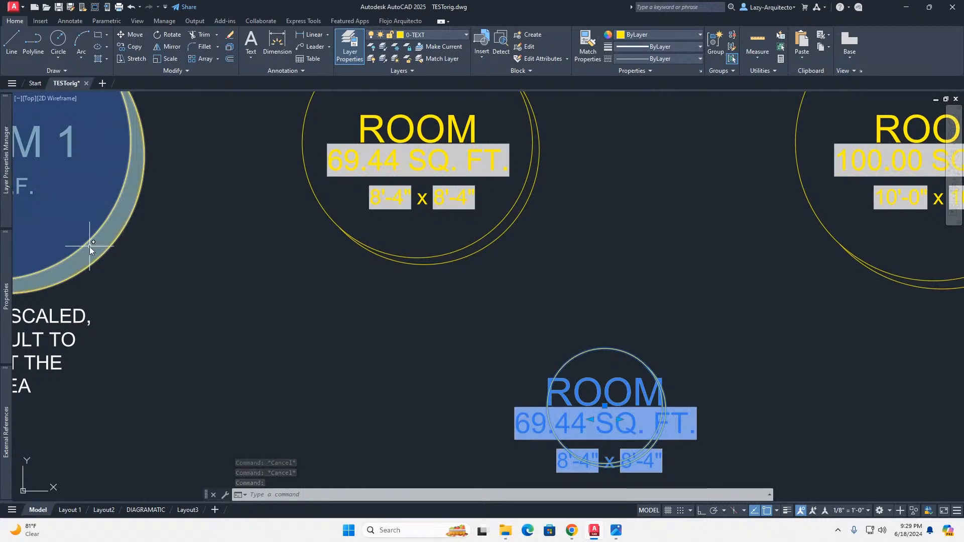
pyautogui.scroll(-4, 324, 281)
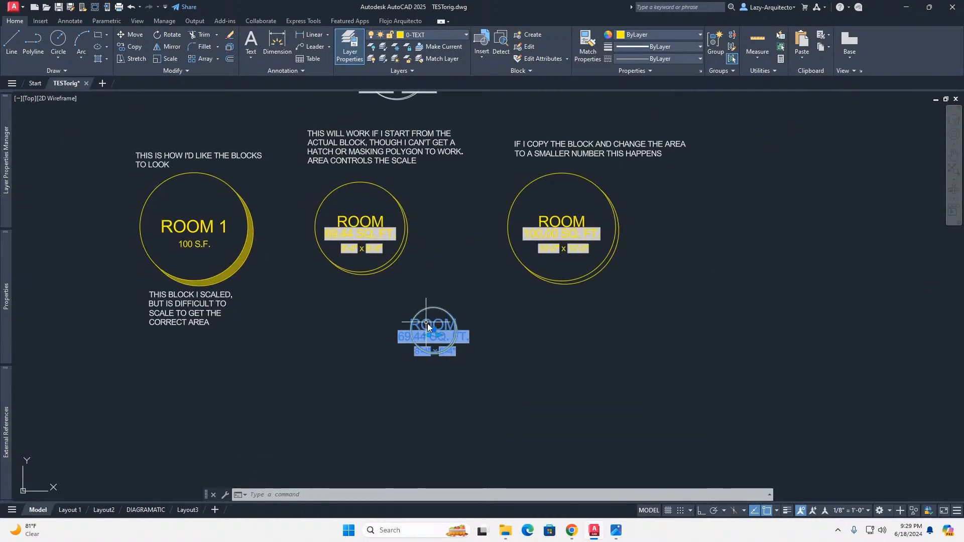
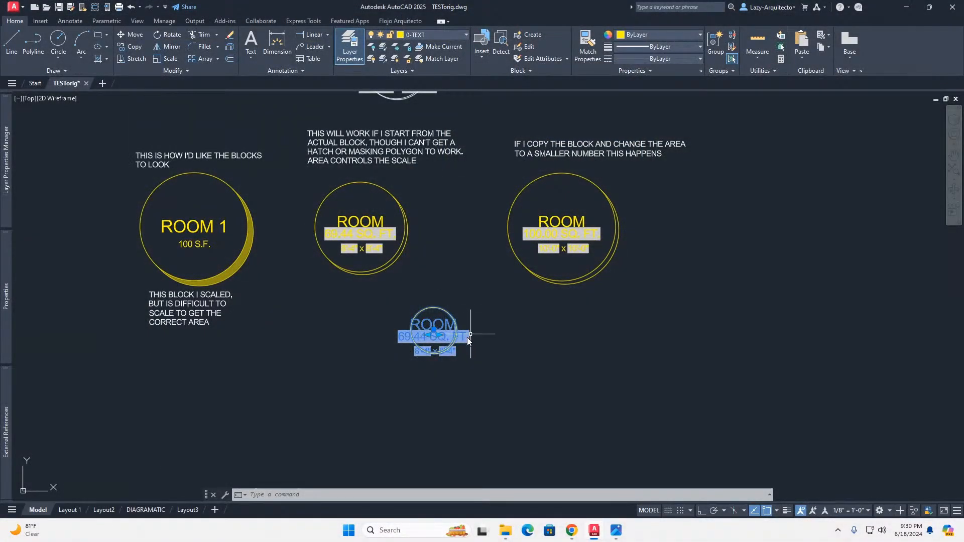
# Set the copied bubble's AREA property to 5000 and deselect the bubble
pyautogui.scroll(2, 457, 342)
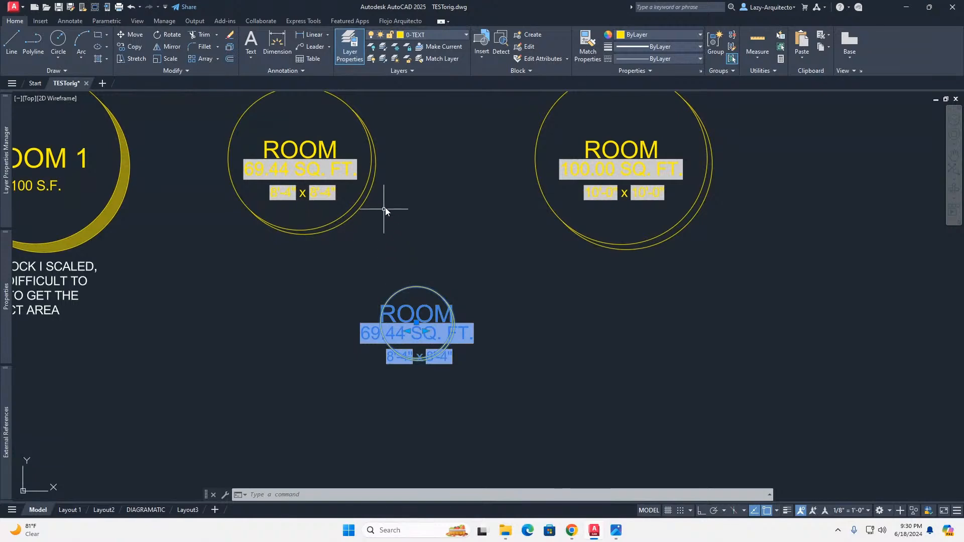
pyautogui.moveTo(383, 194); pyautogui.dragTo(428, 222, button='middle')
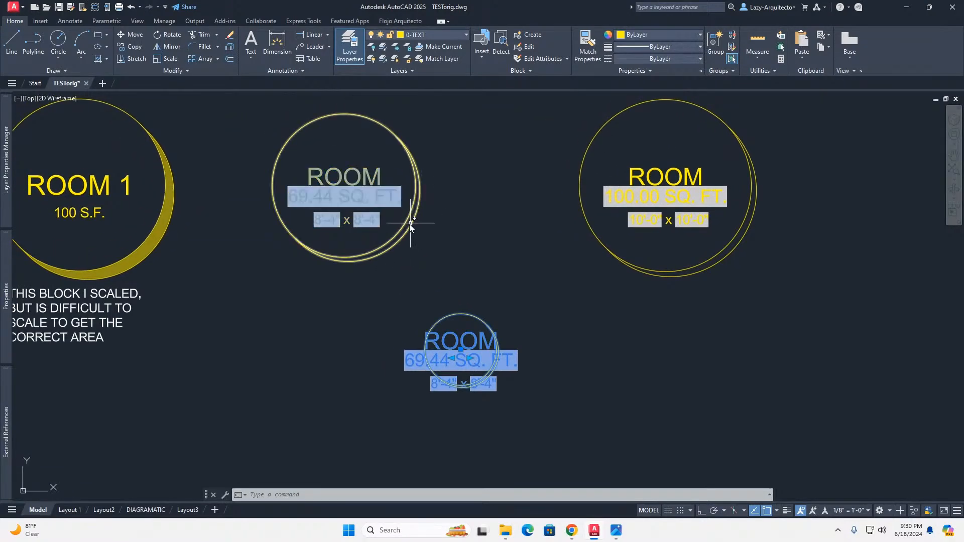
pyautogui.scroll(4, 460, 357)
pyautogui.scroll(-2, 457, 357)
pyautogui.scroll(-4, 457, 357)
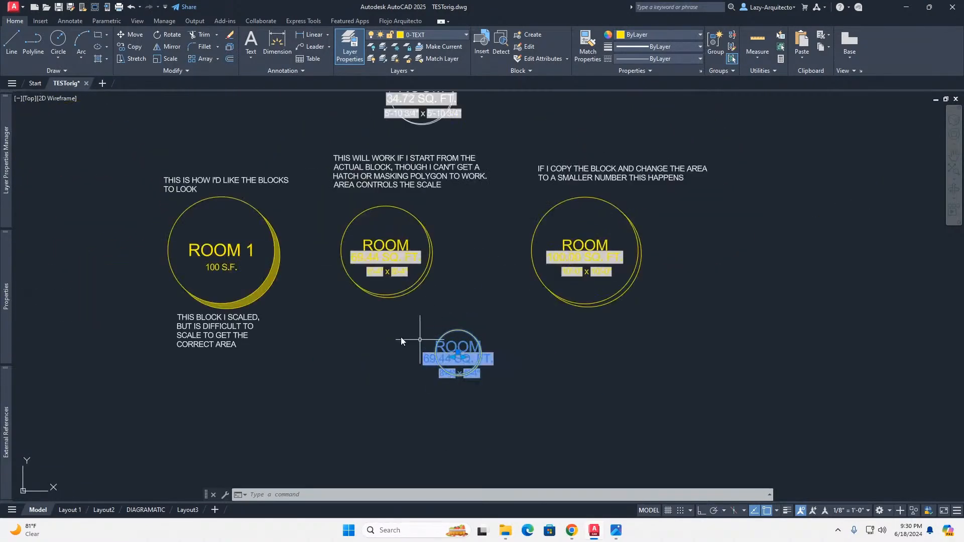
pyautogui.moveTo(6, 291)
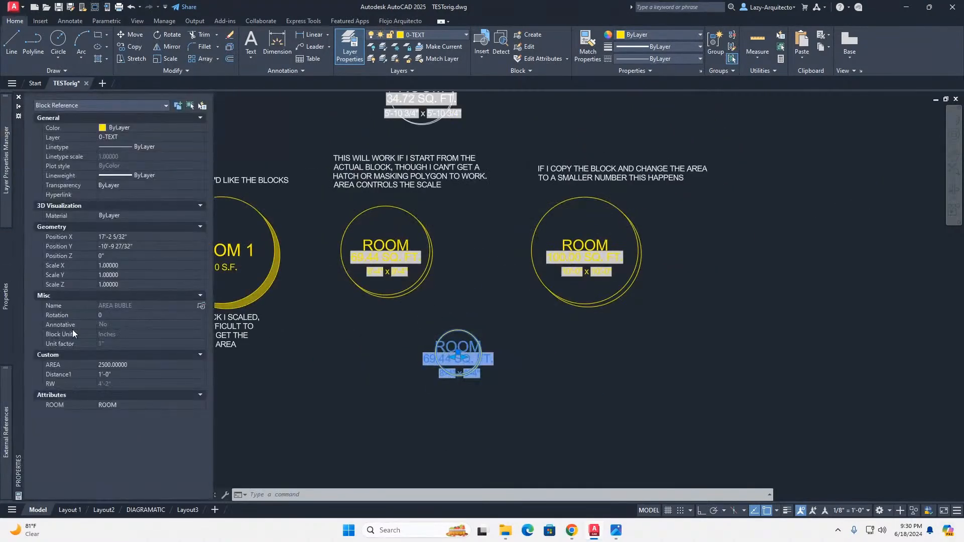
pyautogui.click(135, 366)
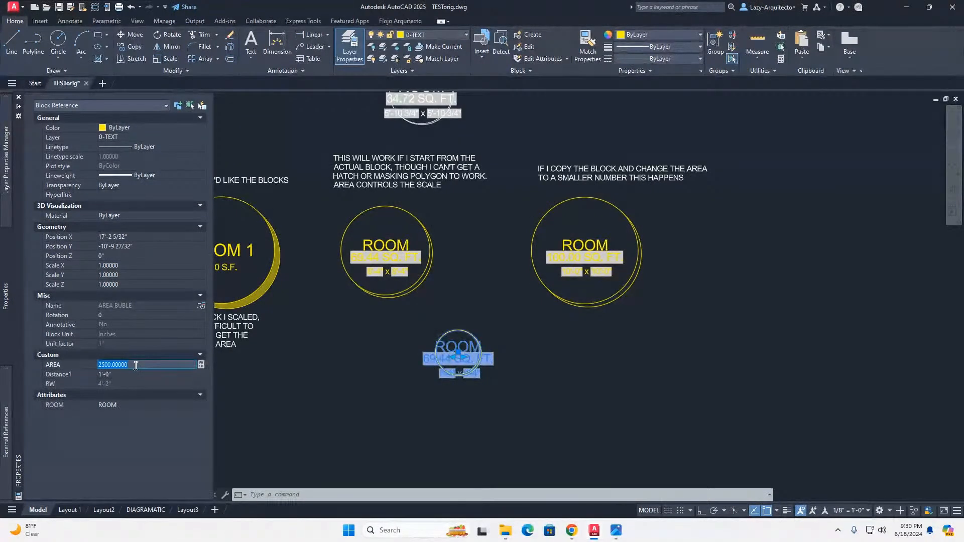
pyautogui.write('5000')
pyautogui.press('Tab')
pyautogui.scroll(5, 477, 372)
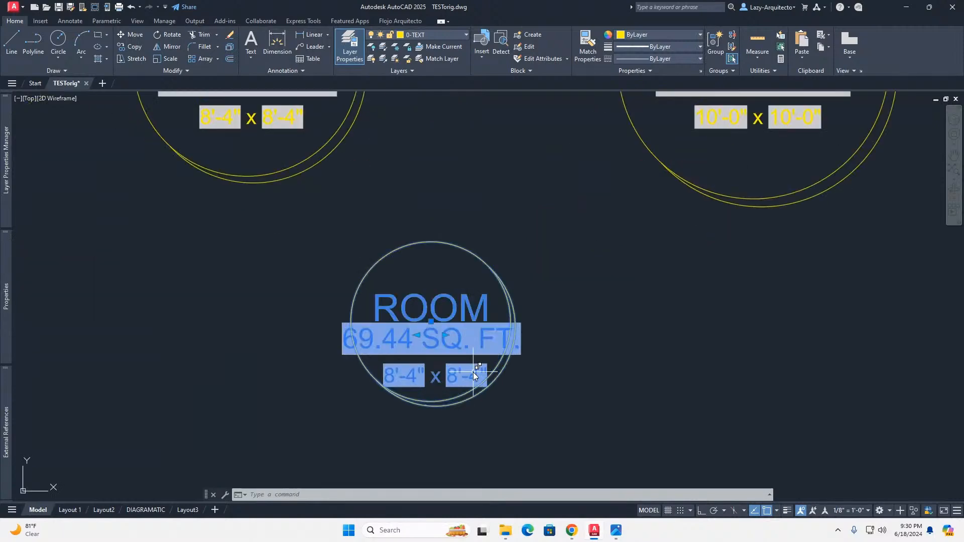
pyautogui.press('Escape')
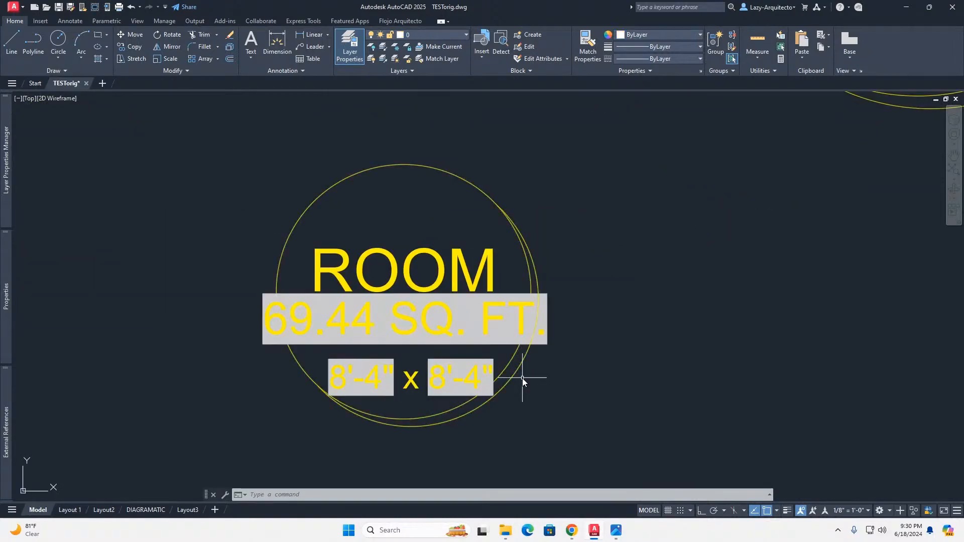
# Regenerate the drawing to refresh the area and dimension fields in the copied bubble
pyautogui.write('RE')
pyautogui.press('Return')
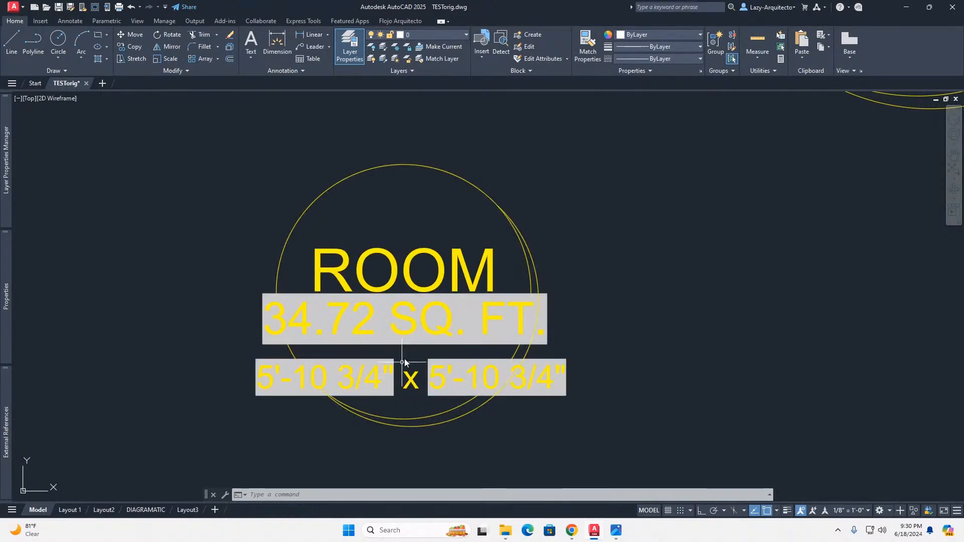
pyautogui.click(469, 405)
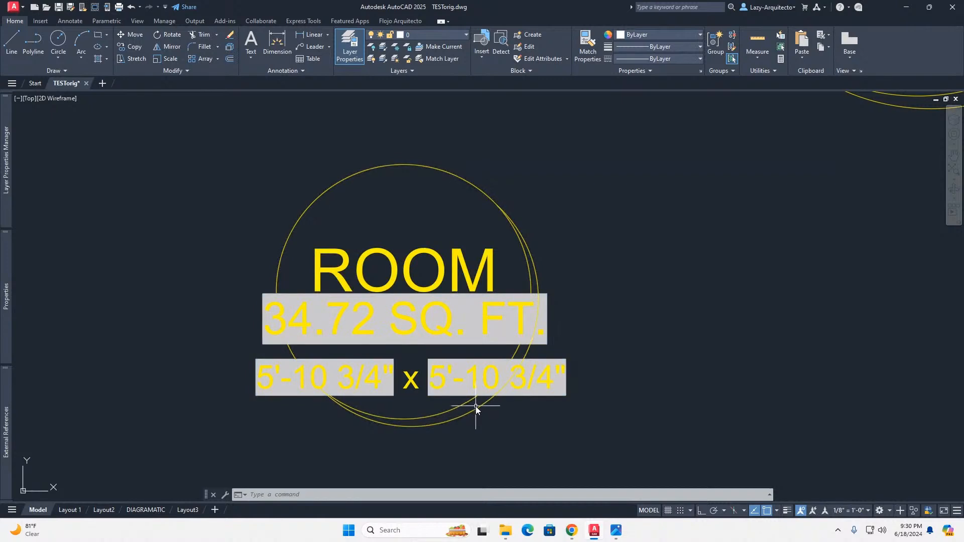
# Open the ROOM bubble block labelled 34.72 SQ. FT. for editing in the Block Editor
pyautogui.click(476, 408)
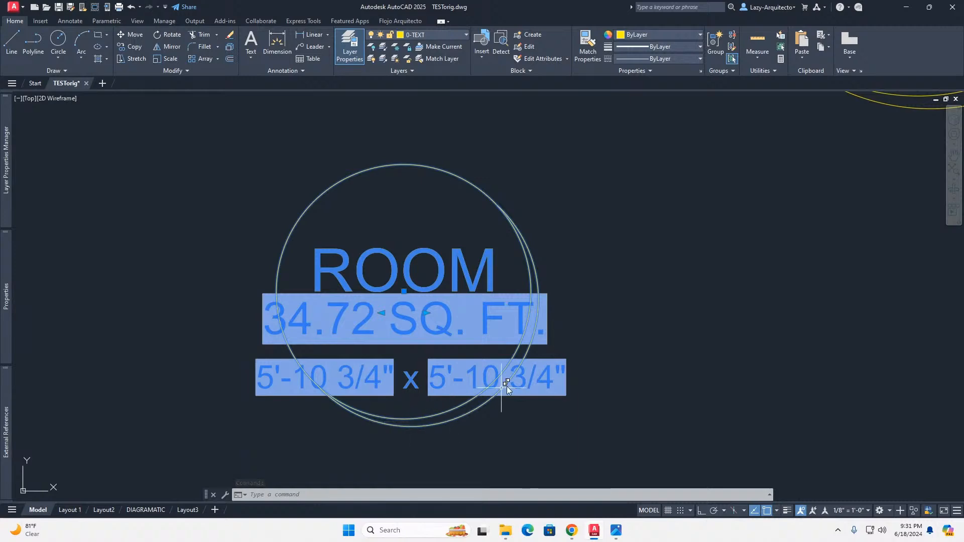
pyautogui.scroll(-5, 501, 383)
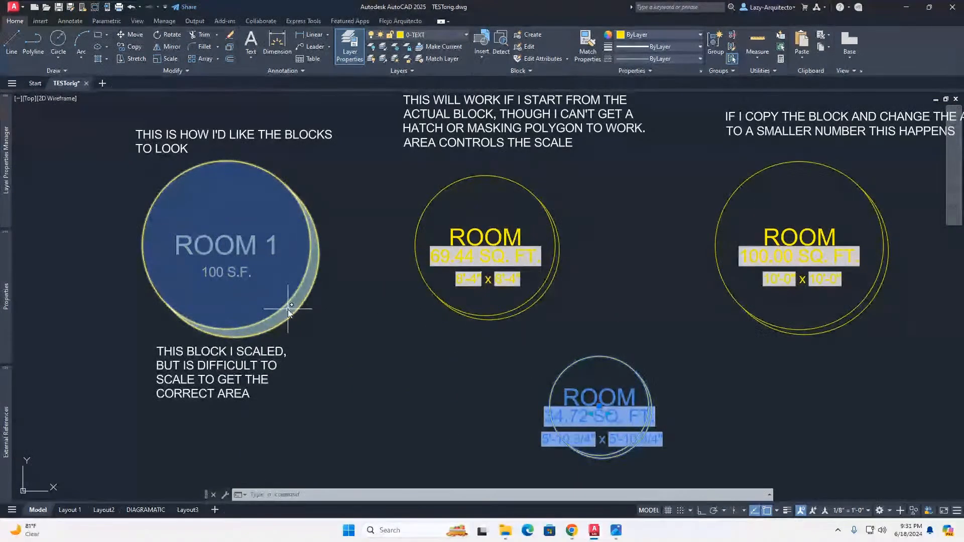
pyautogui.scroll(2, 288, 310)
pyautogui.moveTo(538, 383); pyautogui.dragTo(430, 335, button='middle')
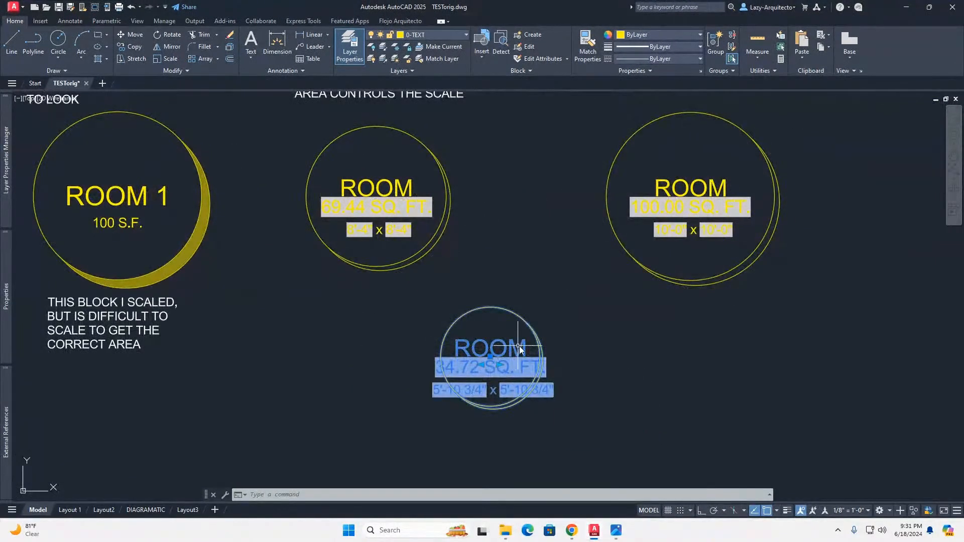
pyautogui.rightClick(532, 325)
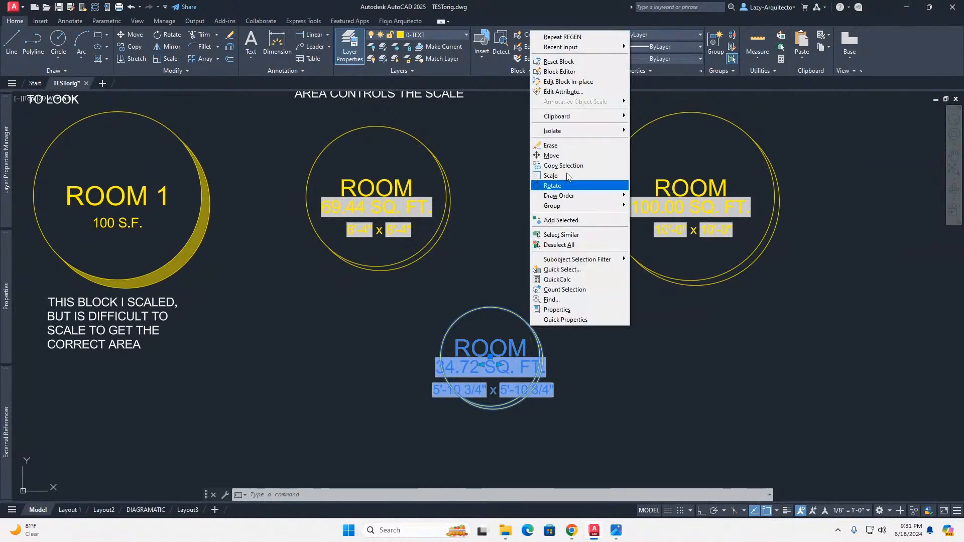
pyautogui.click(560, 72)
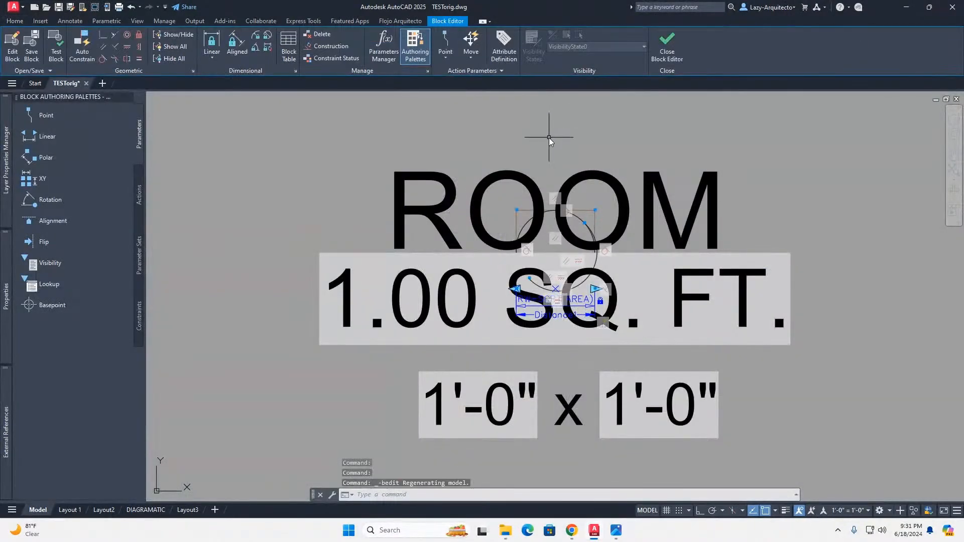
# Isolate the bubble's circle and its offset shadow arc so that all other block objects are hidden
pyautogui.scroll(4, 597, 251)
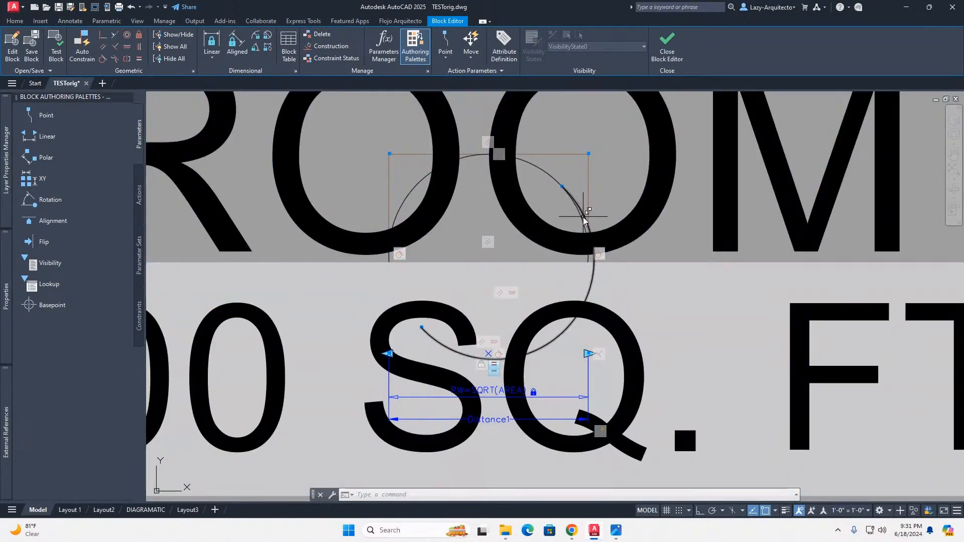
pyautogui.scroll(2, 583, 226)
pyautogui.click(583, 198)
pyautogui.click(562, 195)
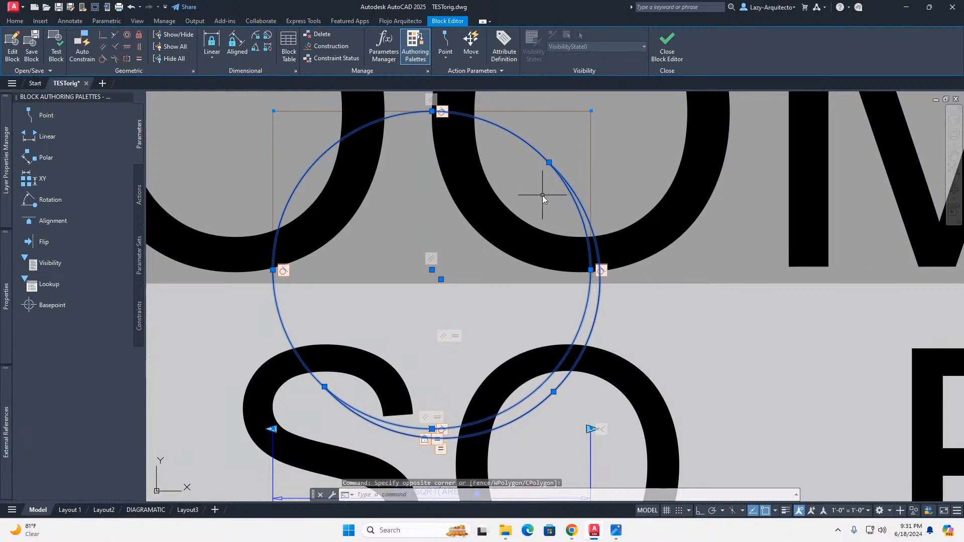
pyautogui.write('ISOLA')
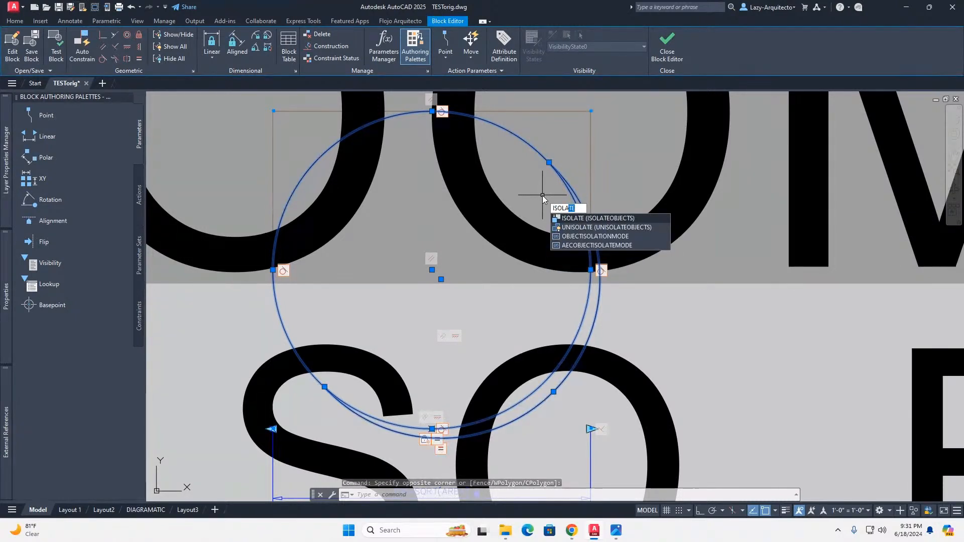
pyautogui.press('Return')
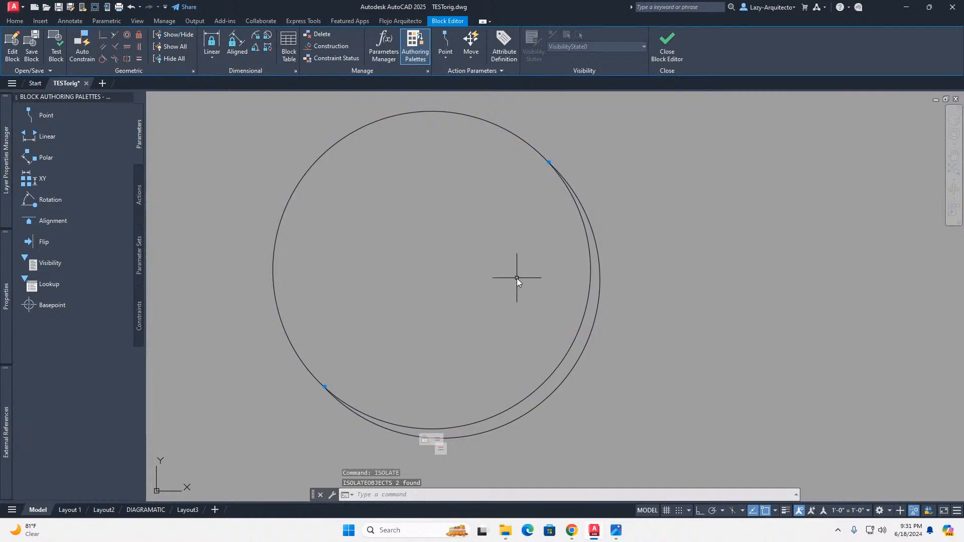
# Fill the crescent between the circle and the shadow arc with an associative SOLID hatch, using an internal pick point
pyautogui.moveTo(517, 278)
pyautogui.mouseDown(button='middle')
pyautogui.moveTo(511, 259)
pyautogui.moveTo(517, 277)
pyautogui.mouseUp(button='middle')
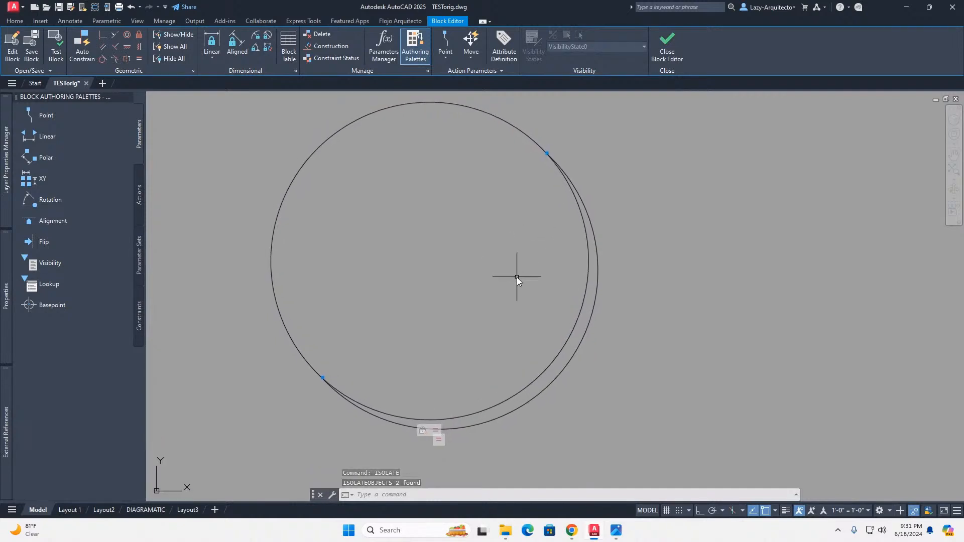
pyautogui.write('H')
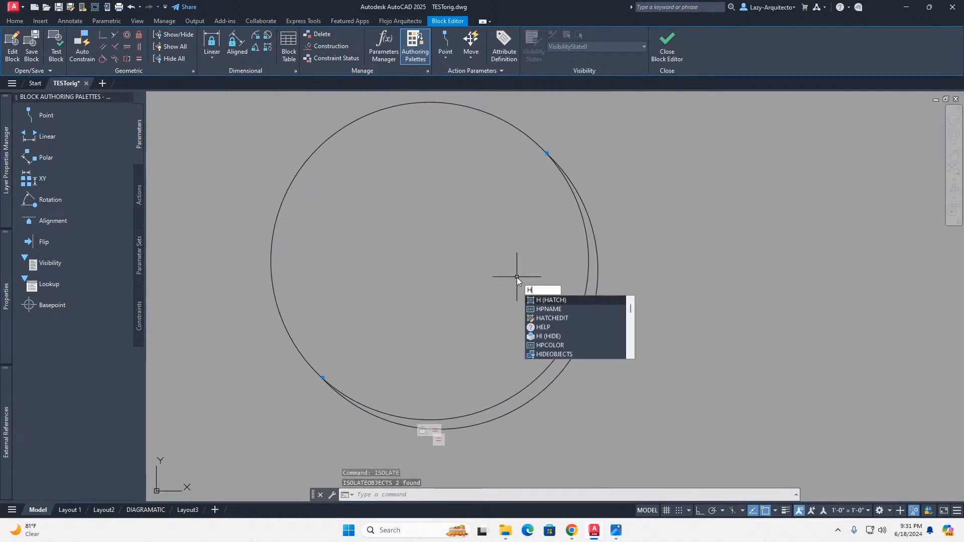
pyautogui.press('Return')
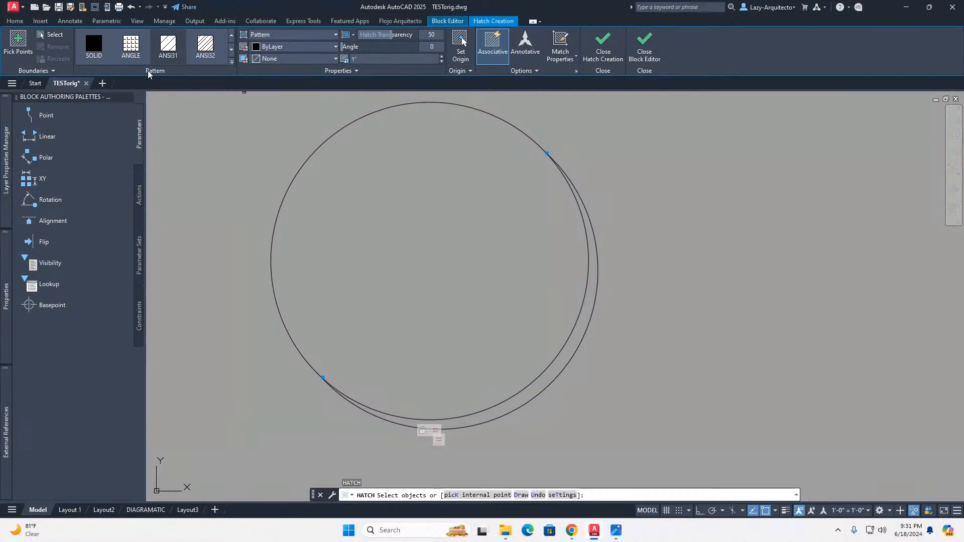
pyautogui.click(97, 53)
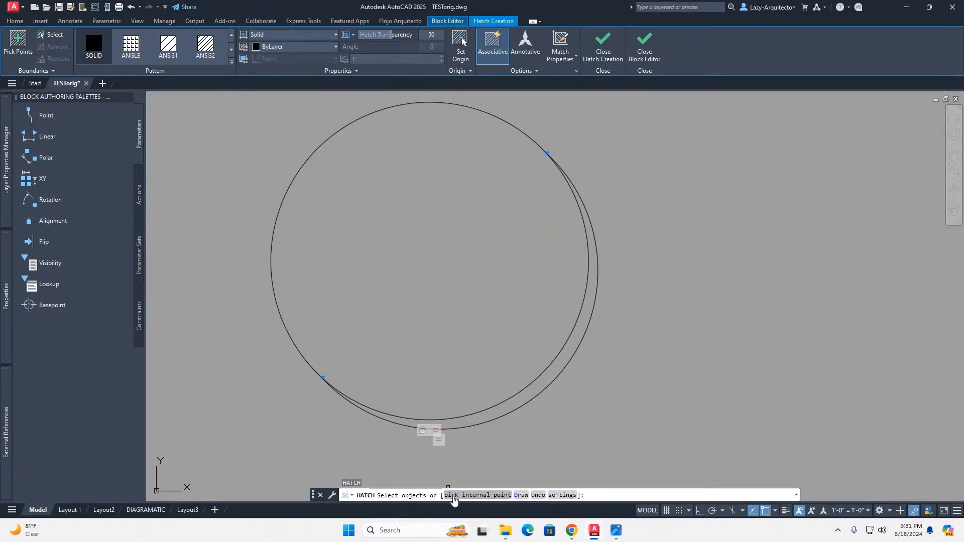
pyautogui.click(454, 499)
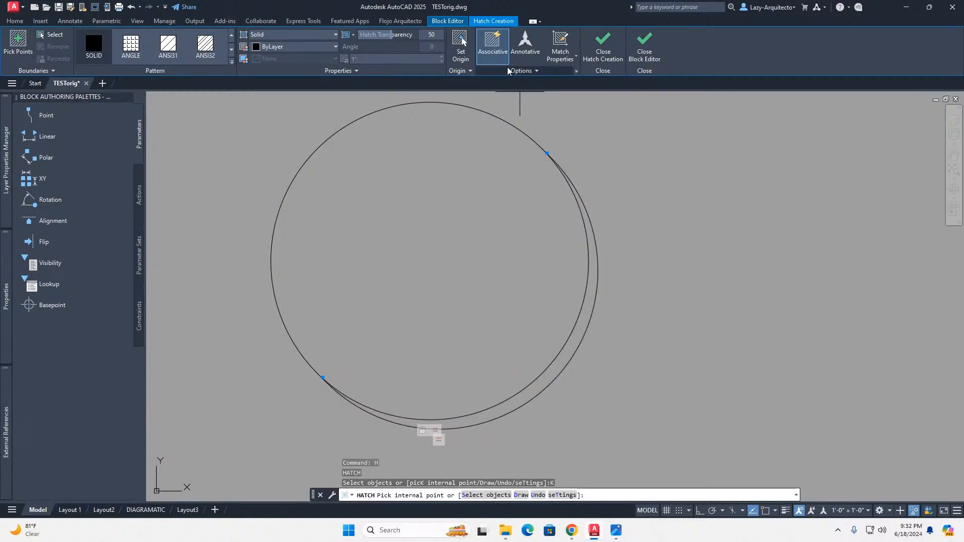
pyautogui.click(590, 293)
pyautogui.press('Return')
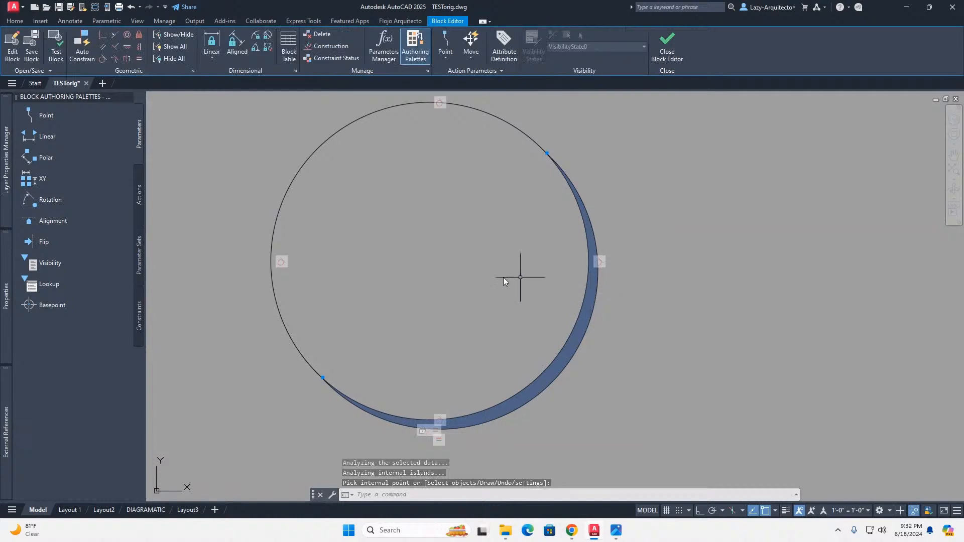
# Unisolate the hidden objects so the block's text, parameters and constraints are shown again
pyautogui.scroll(-2, 460, 272)
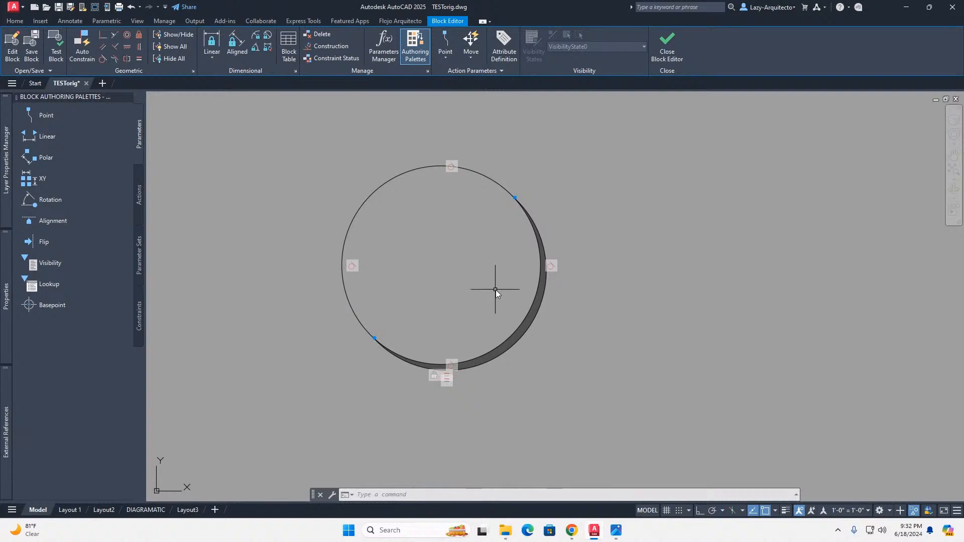
pyautogui.scroll(2, 539, 292)
pyautogui.scroll(-2, 489, 294)
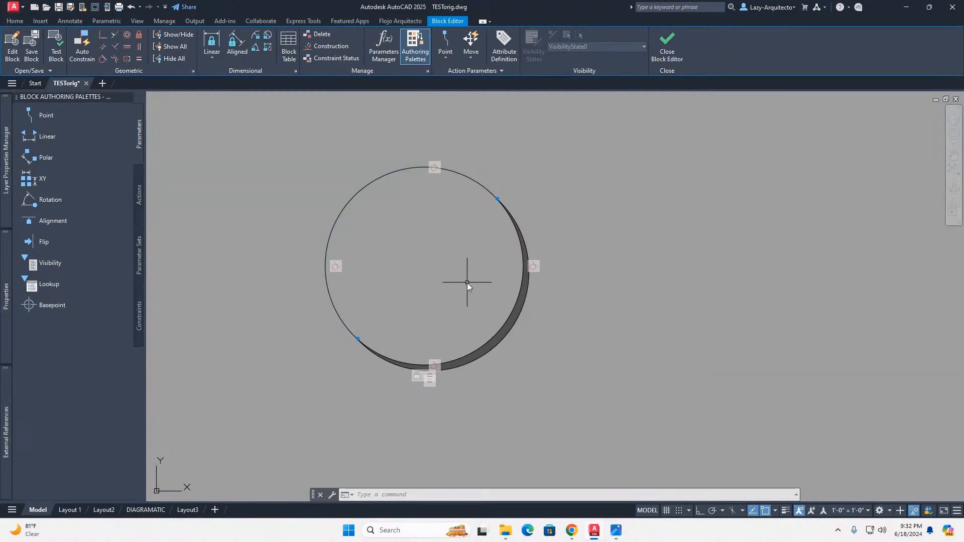
pyautogui.write('UNISOLATE')
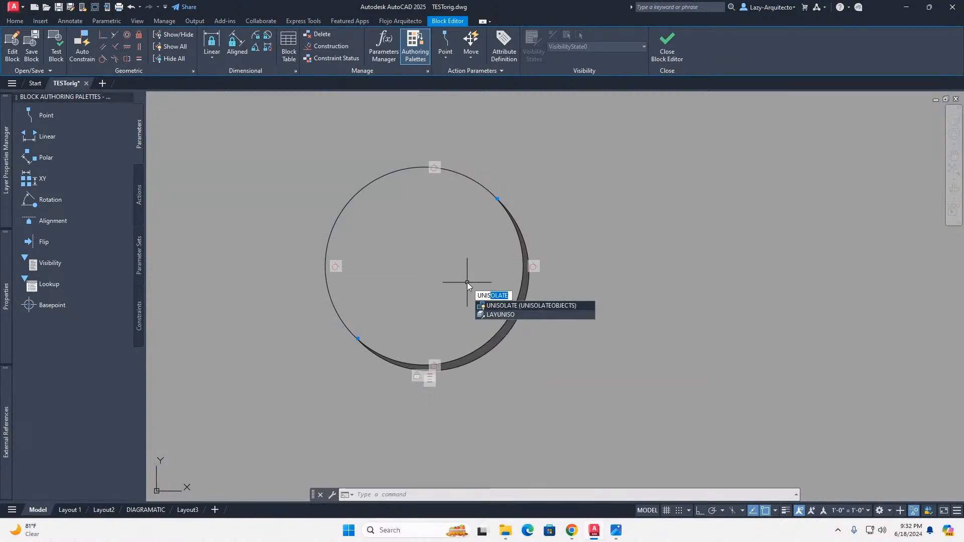
pyautogui.press('Return')
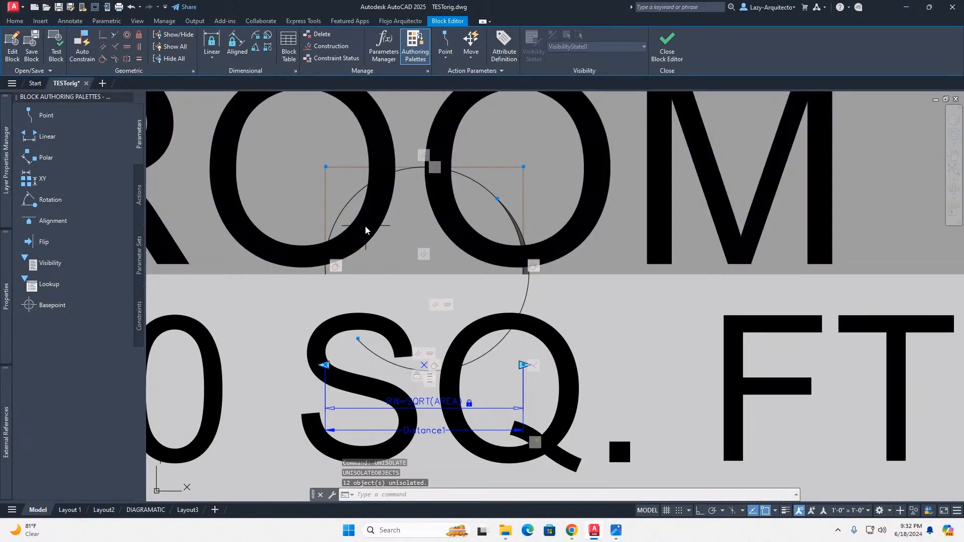
# Examine the crescent hatch against the circle, arc and text within the block definition
pyautogui.scroll(-2, 355, 212)
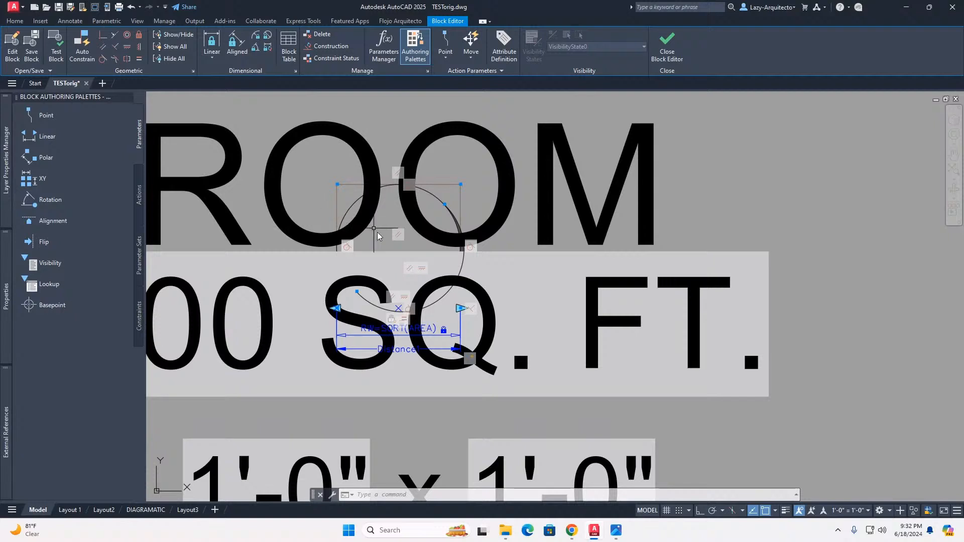
pyautogui.scroll(2, 384, 243)
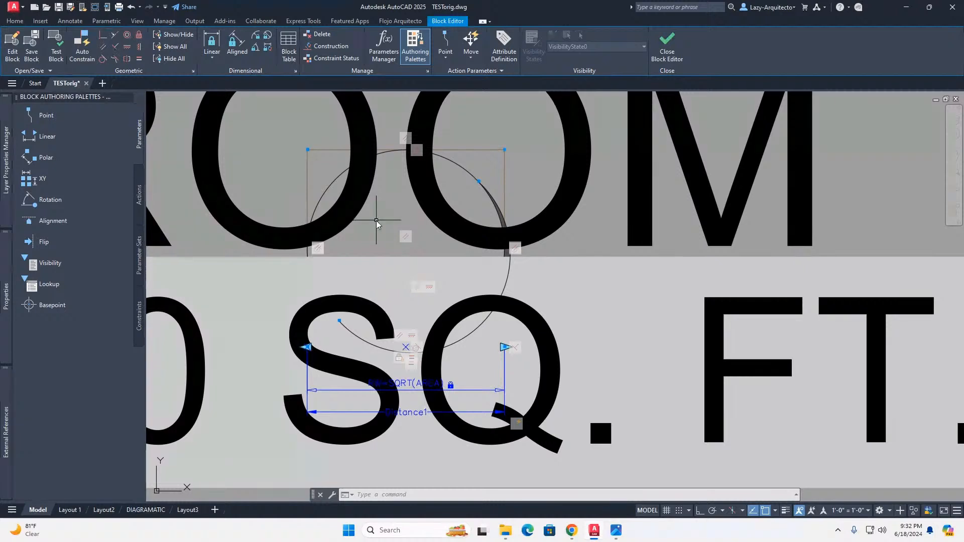
pyautogui.moveTo(407, 225); pyautogui.dragTo(451, 231, button='middle')
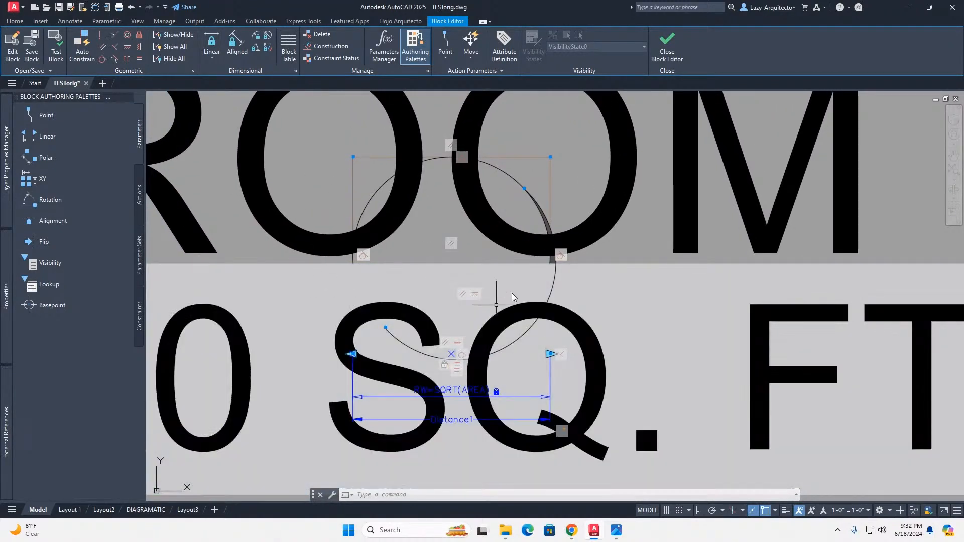
pyautogui.scroll(-3, 347, 217)
pyautogui.scroll(3, 387, 211)
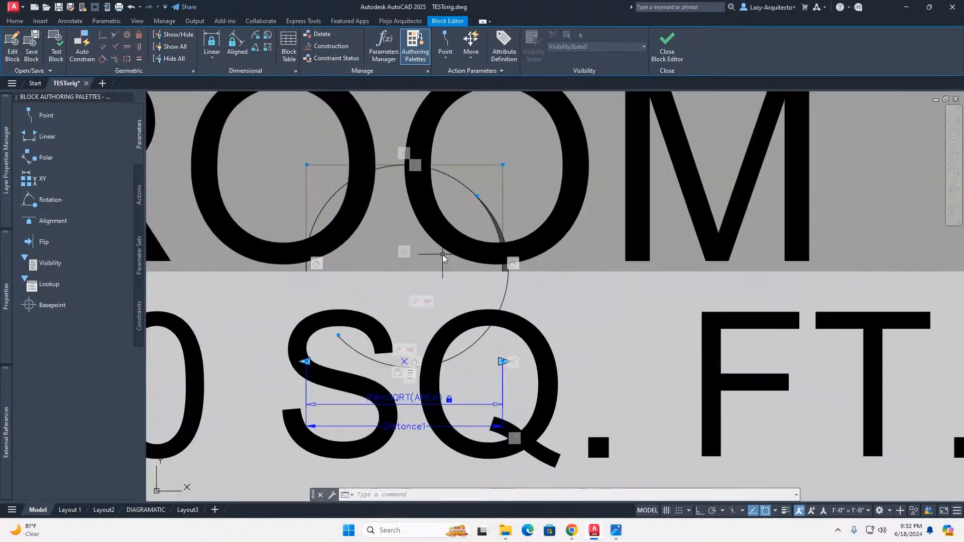
pyautogui.scroll(4, 500, 246)
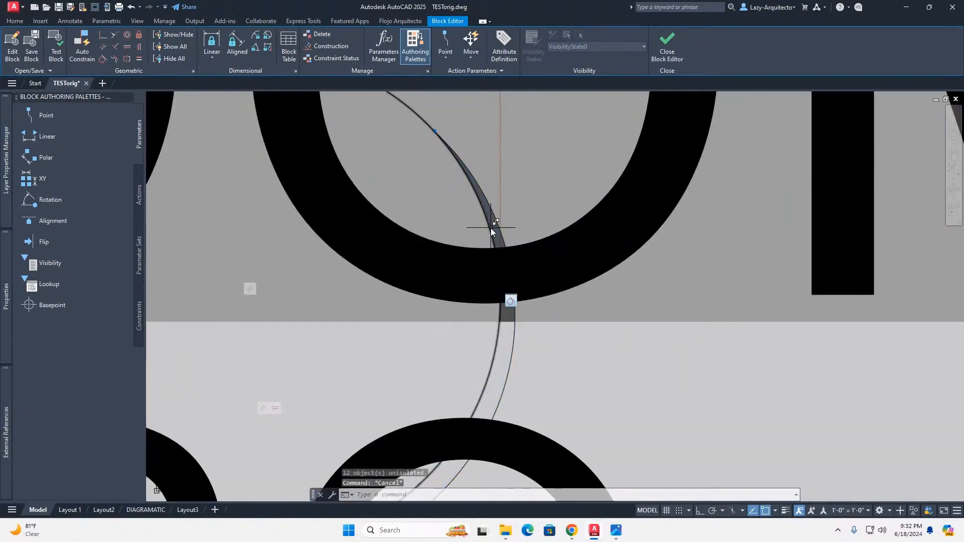
pyautogui.scroll(-4, 491, 226)
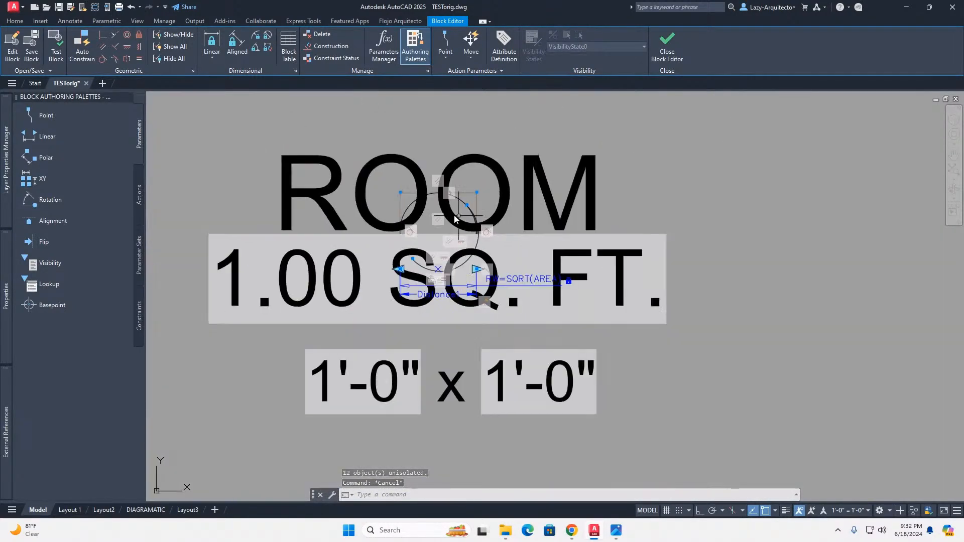
pyautogui.scroll(3, 432, 213)
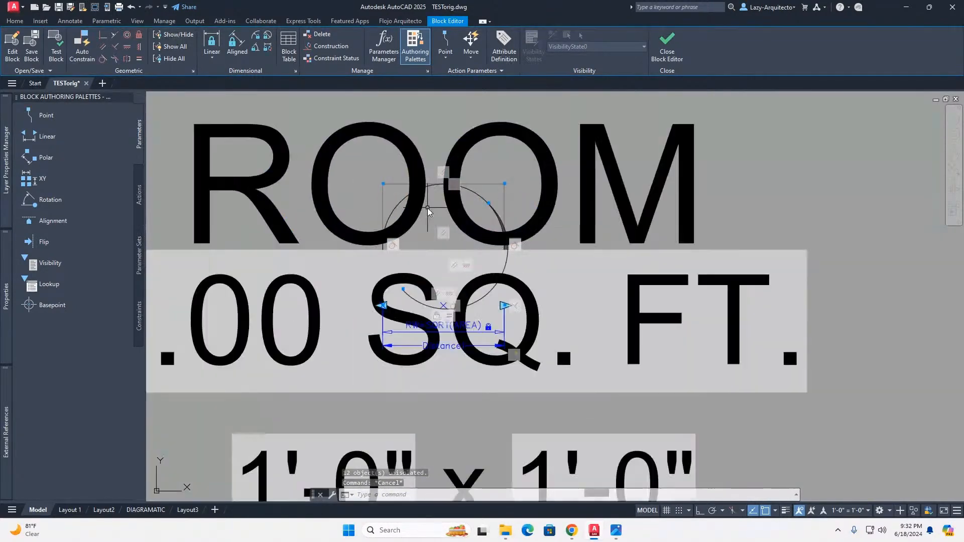
# Open the edited bubble block in a test block window and select the block there
pyautogui.click(56, 56)
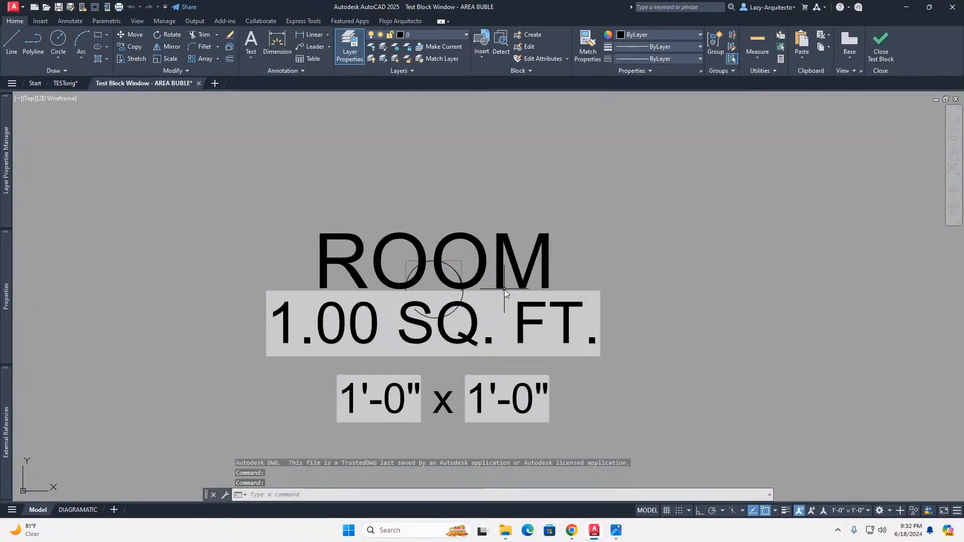
pyautogui.scroll(5, 467, 271)
pyautogui.scroll(3, 468, 270)
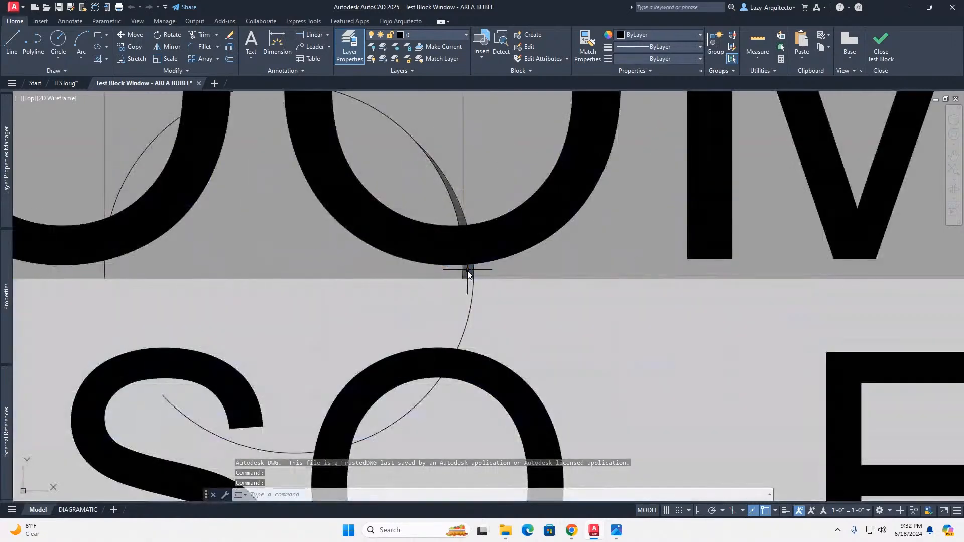
pyautogui.click(469, 270)
pyautogui.click(463, 270)
pyautogui.scroll(-2, 426, 258)
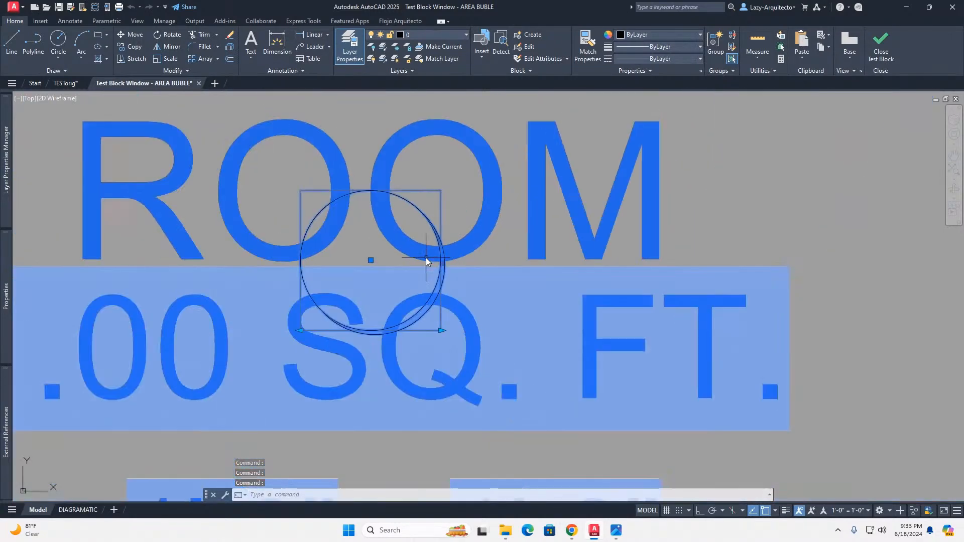
pyautogui.scroll(-2, 402, 250)
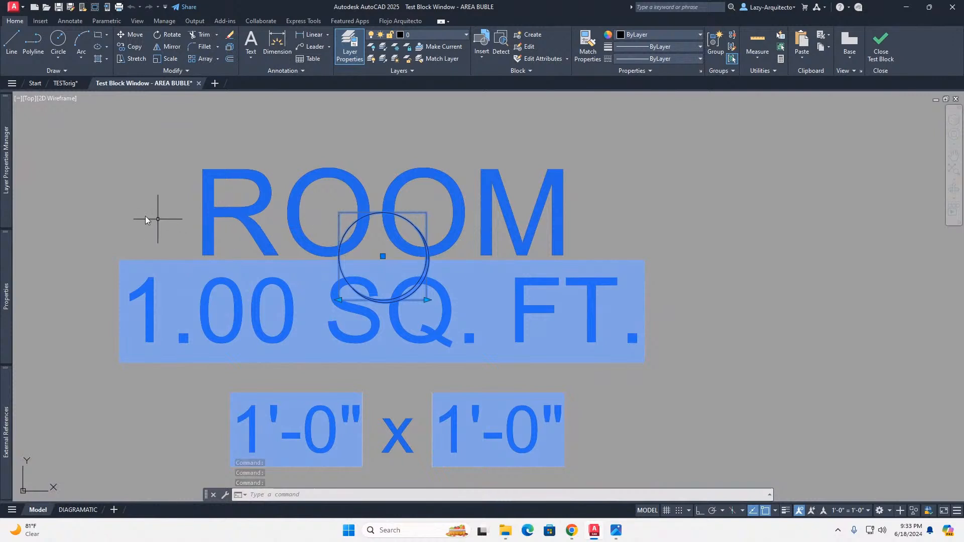
# Set the test block's custom AREA parameter to 5000 and check how the crescent hatch follows the resized bubble
pyautogui.moveTo(12, 254)
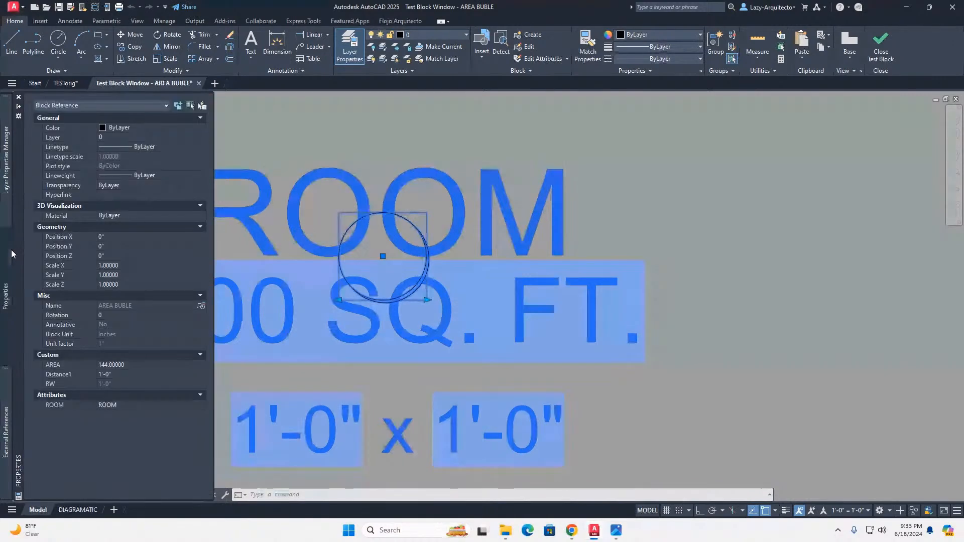
pyautogui.click(125, 366)
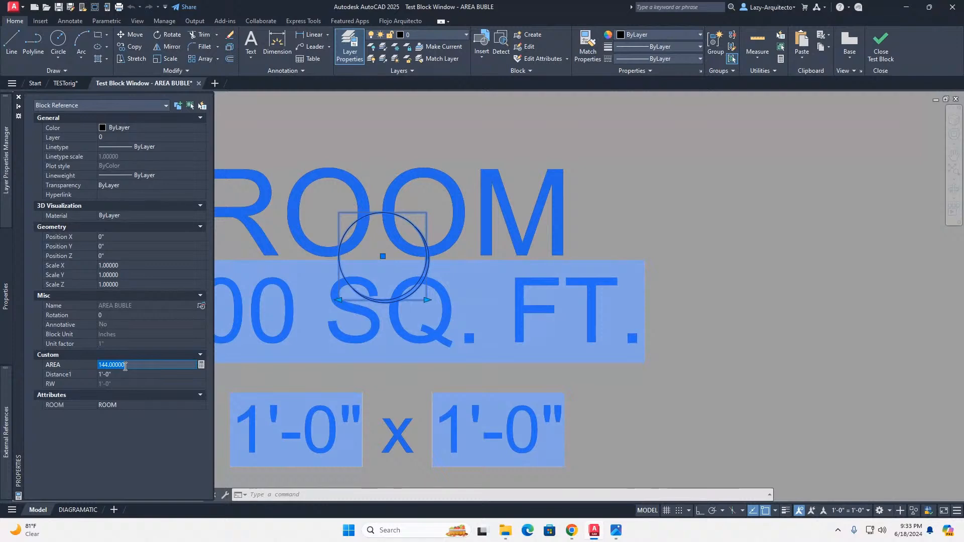
pyautogui.write('5000')
pyautogui.press('Return')
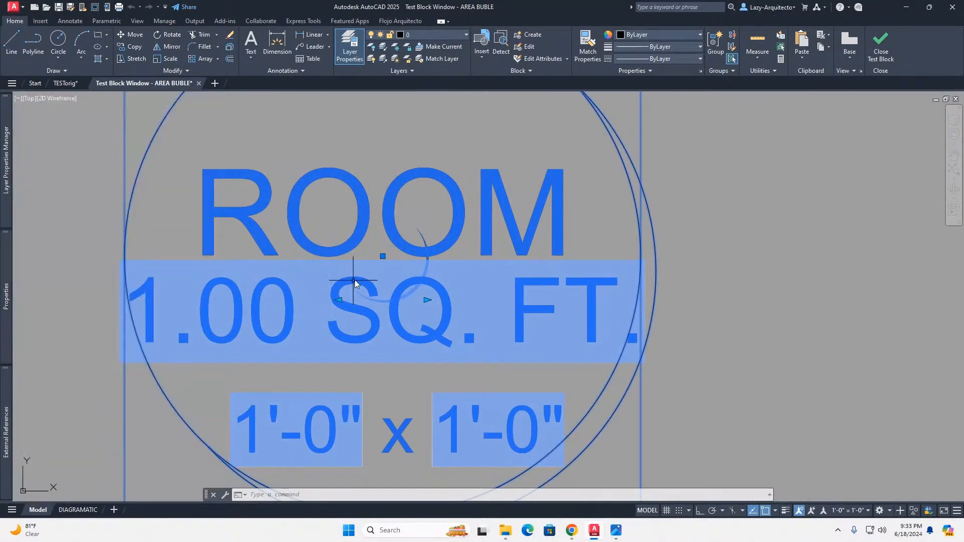
pyautogui.scroll(-1, 393, 254)
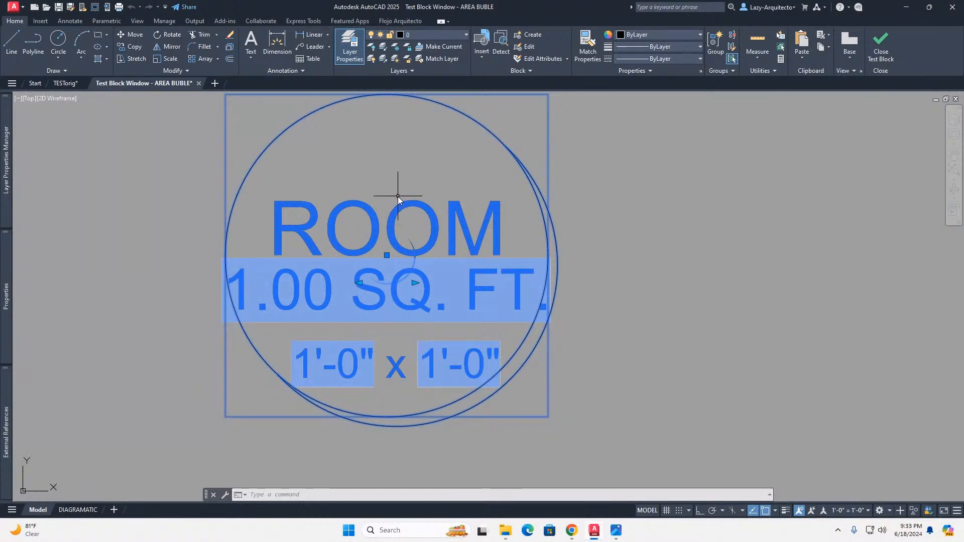
pyautogui.scroll(1, 407, 231)
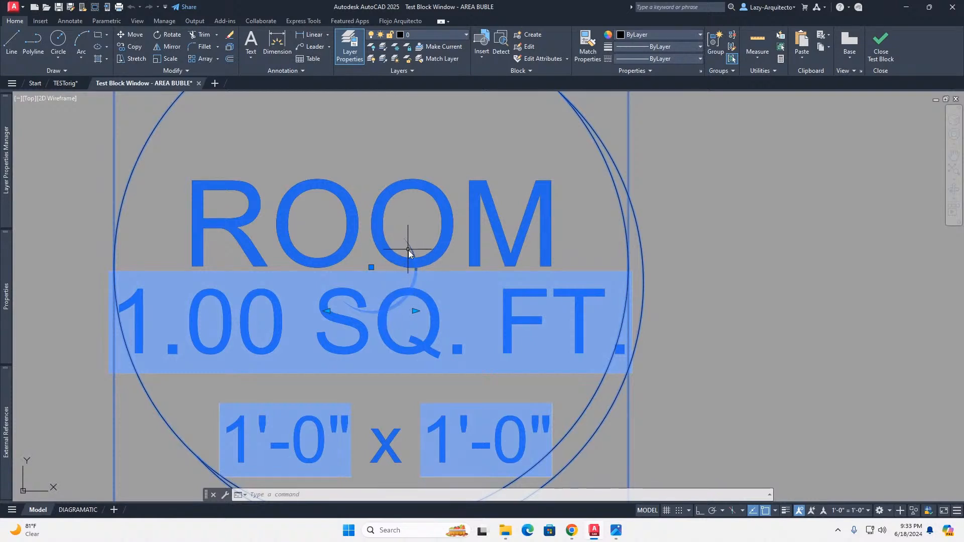
# Deselect the test block and examine the small crescent hatch against the resized bubble outline
pyautogui.scroll(-1, 412, 271)
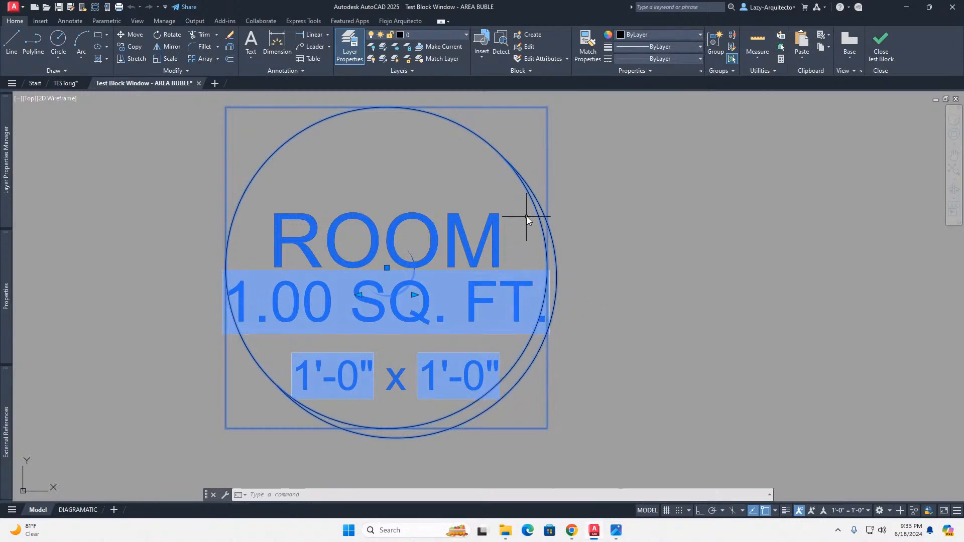
pyautogui.press('Escape')
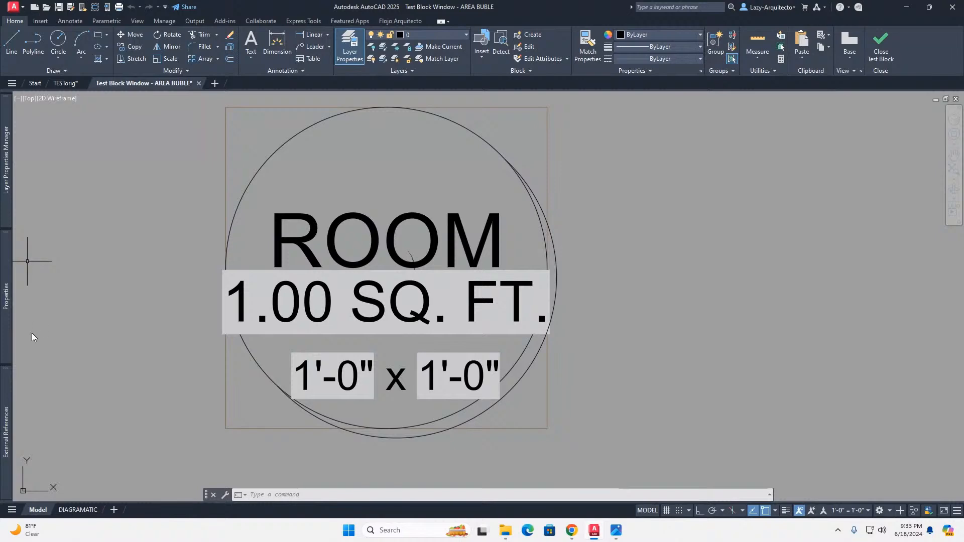
pyautogui.scroll(4, 424, 274)
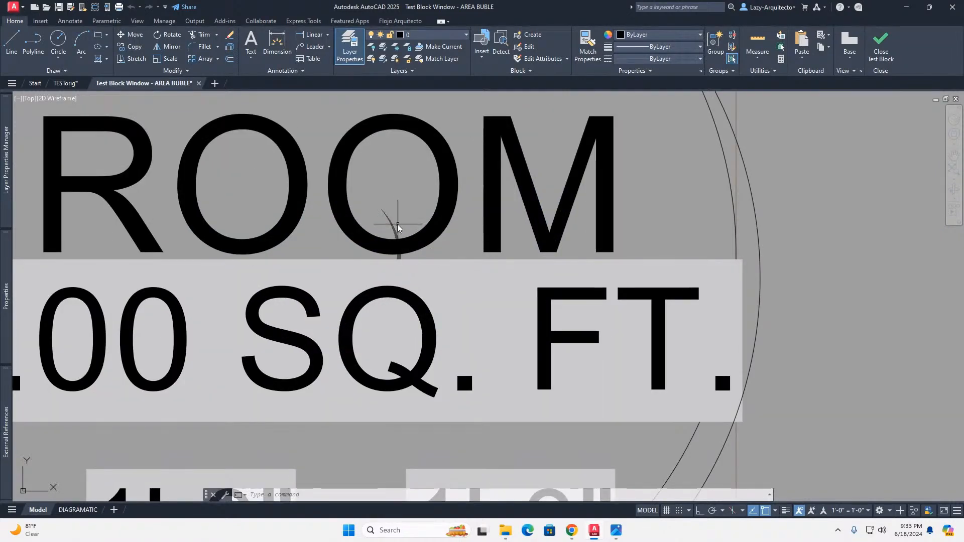
pyautogui.scroll(-2, 393, 260)
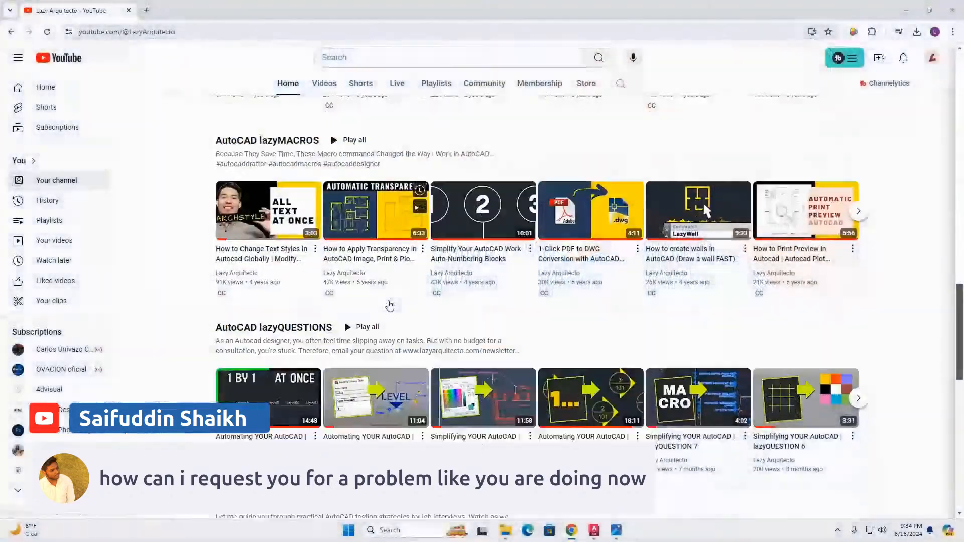
# Browse the AutoCAD lazyQUESTIONS playlist on the Lazy Arquitecto YouTube channel, including its older videos
pyautogui.scroll(-2, 390, 305)
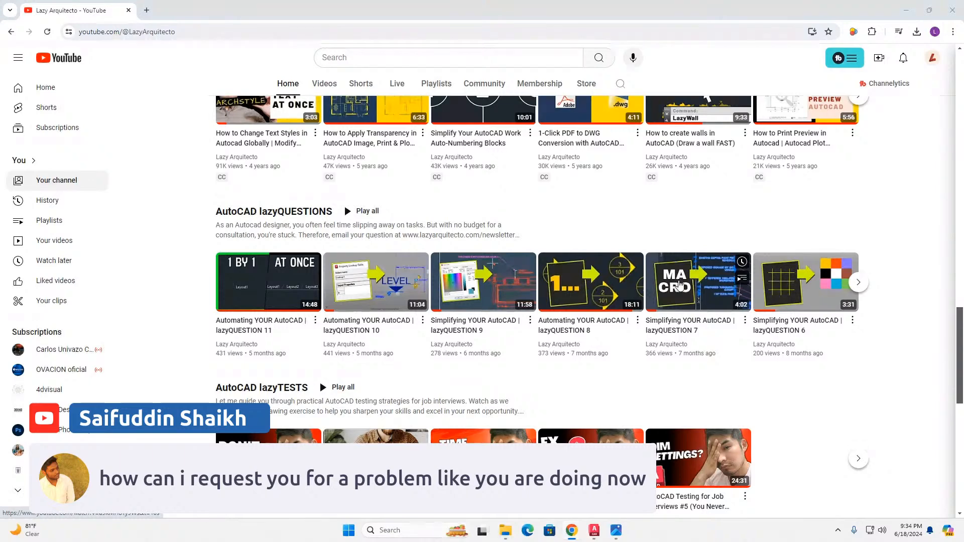
pyautogui.click(858, 282)
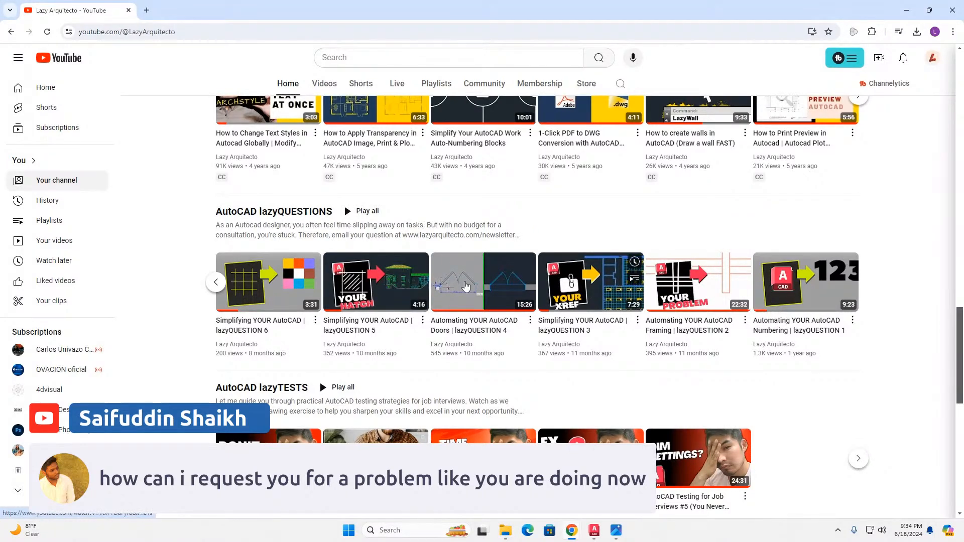
pyautogui.click(215, 283)
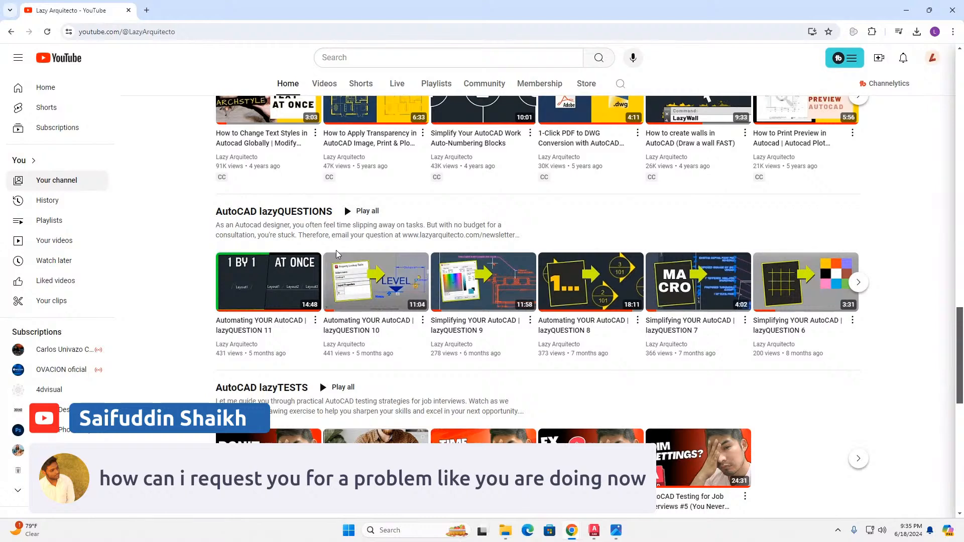
pyautogui.moveTo(347, 292)
# Bring up the Lazy Arquitecto Patreon page and look through its recent posts, including the parametric area constraints block post
pyautogui.moveTo(0, 156); pyautogui.dragTo(262, 10)
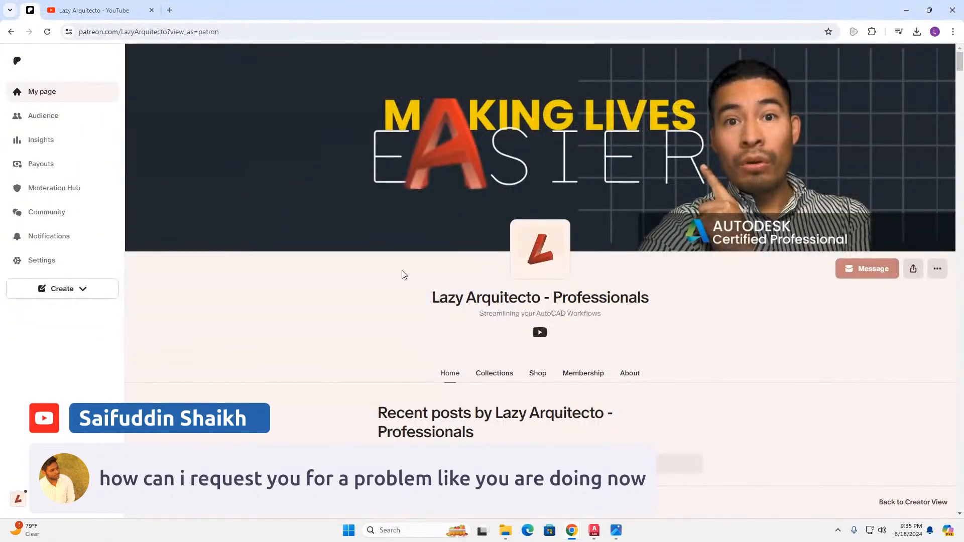
pyautogui.scroll(-1, 396, 311)
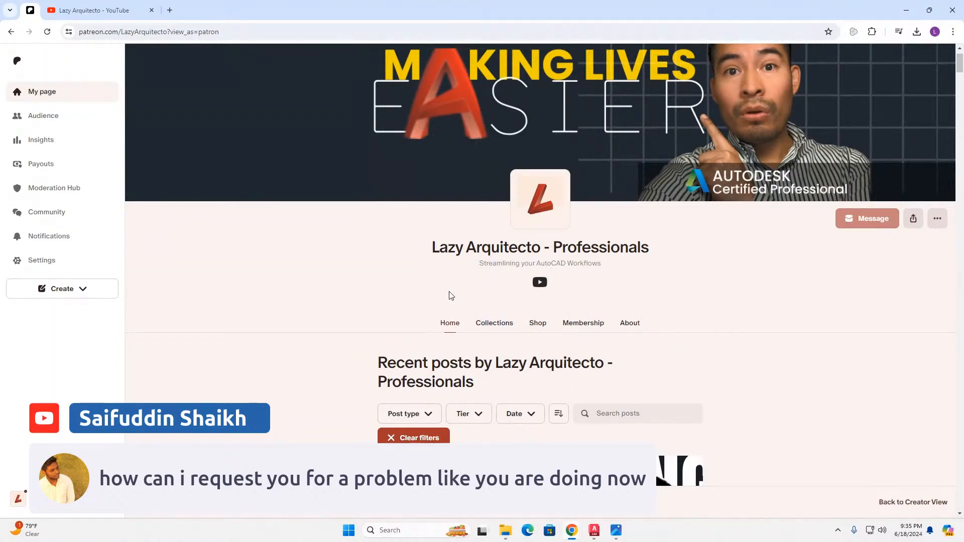
pyautogui.scroll(-1, 447, 295)
pyautogui.scroll(-1, 375, 322)
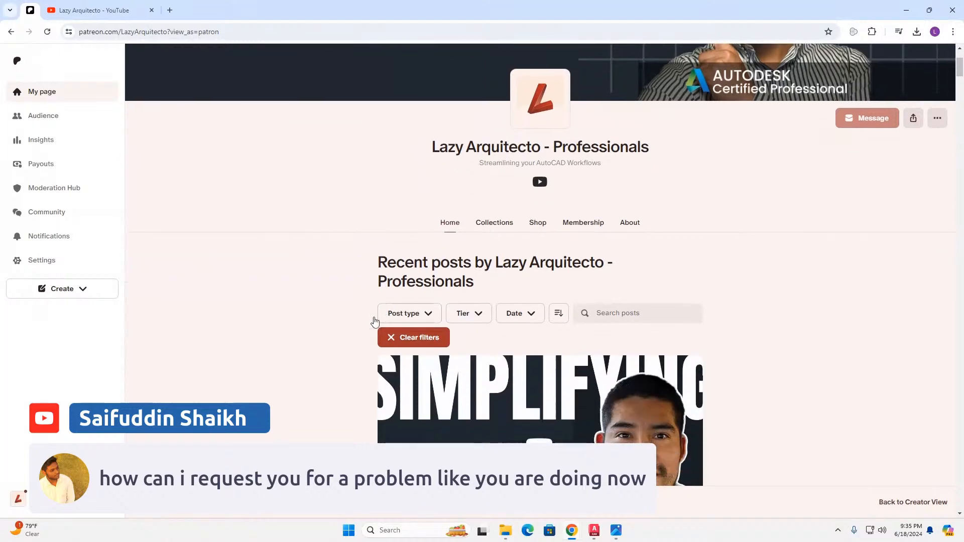
pyautogui.scroll(-1, 371, 322)
pyautogui.scroll(-3, 368, 322)
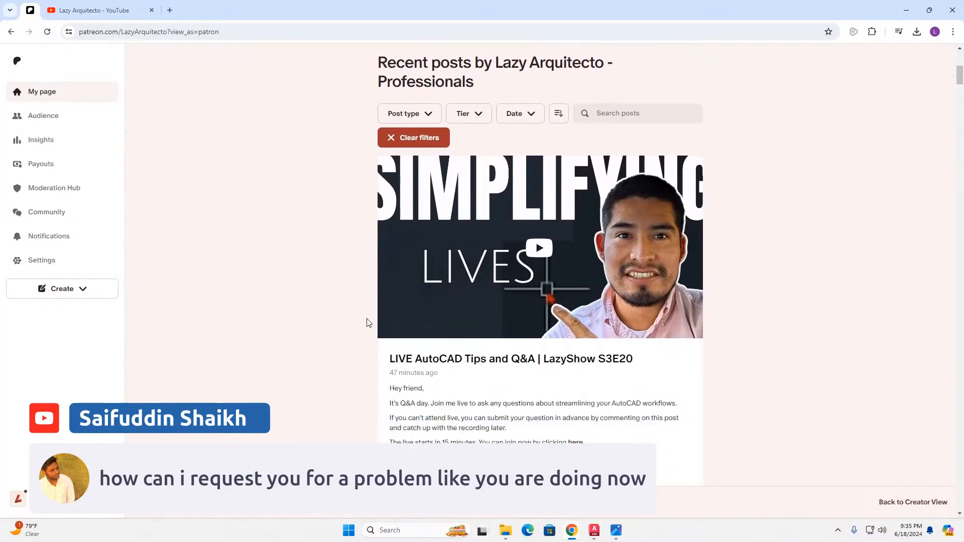
pyautogui.scroll(-10, 368, 322)
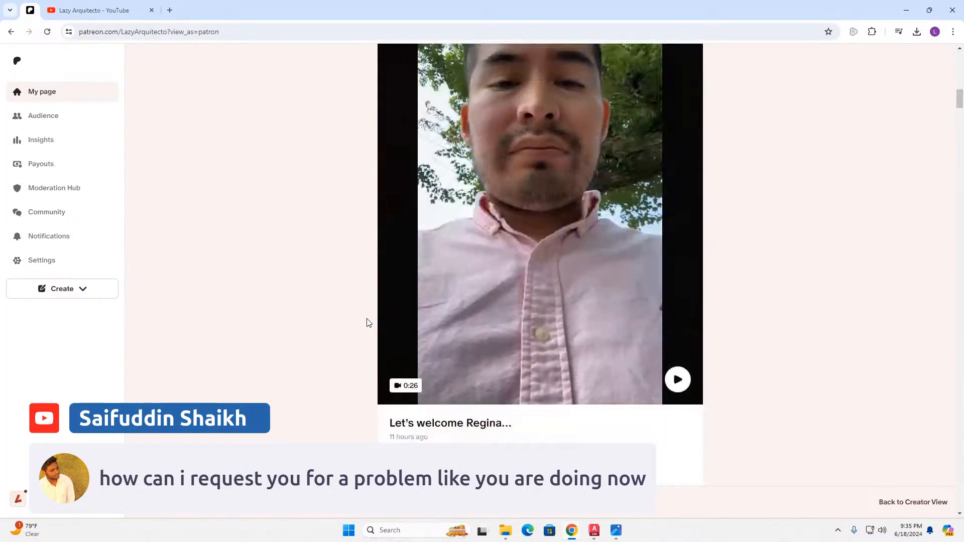
pyautogui.scroll(-15, 368, 322)
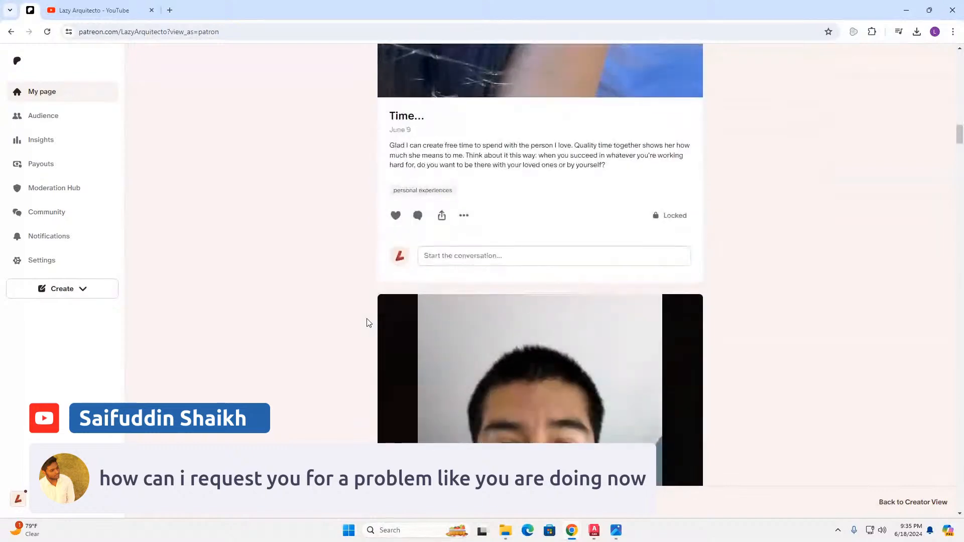
pyautogui.scroll(-13, 368, 323)
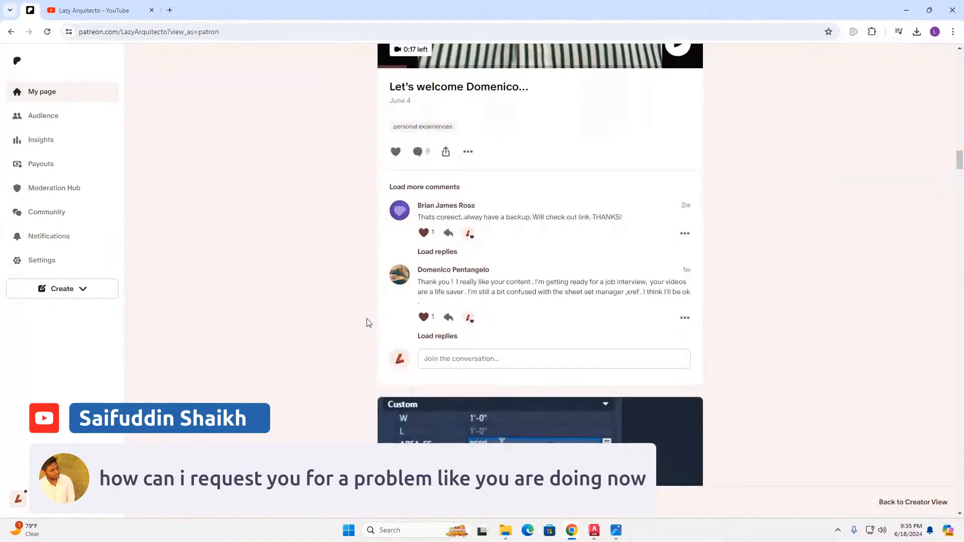
pyautogui.scroll(-5, 368, 322)
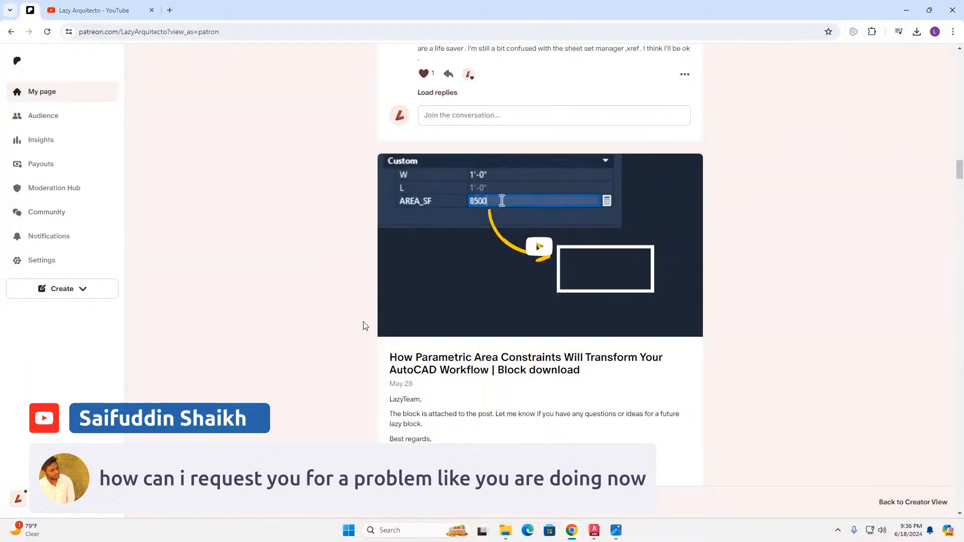
pyautogui.scroll(10, 386, 322)
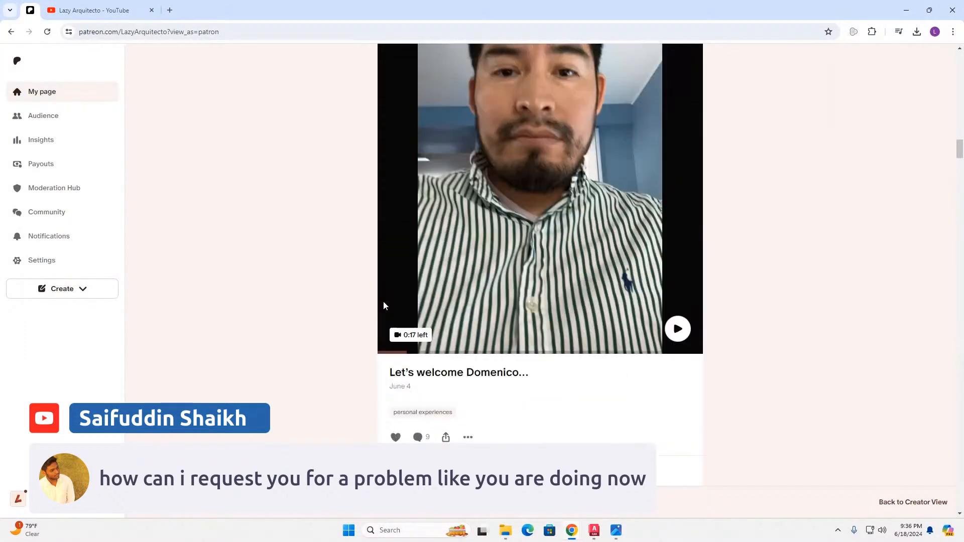
pyautogui.scroll(15, 387, 306)
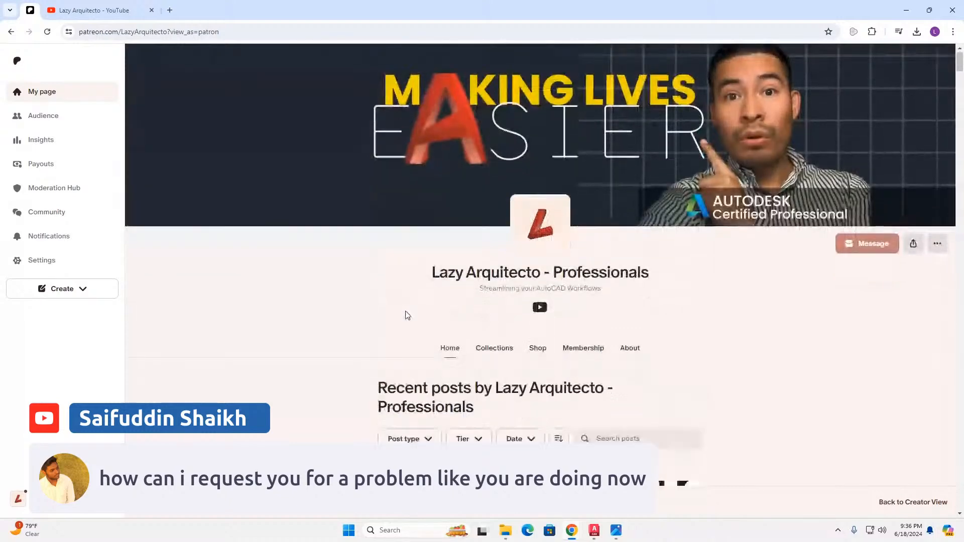
# Open the Patreon page's Collections and review the live stream, LazyLearning, LazyMACROS and LazyBLOCKS collections
pyautogui.scroll(-1, 502, 321)
pyautogui.click(508, 325)
pyautogui.scroll(-2, 387, 305)
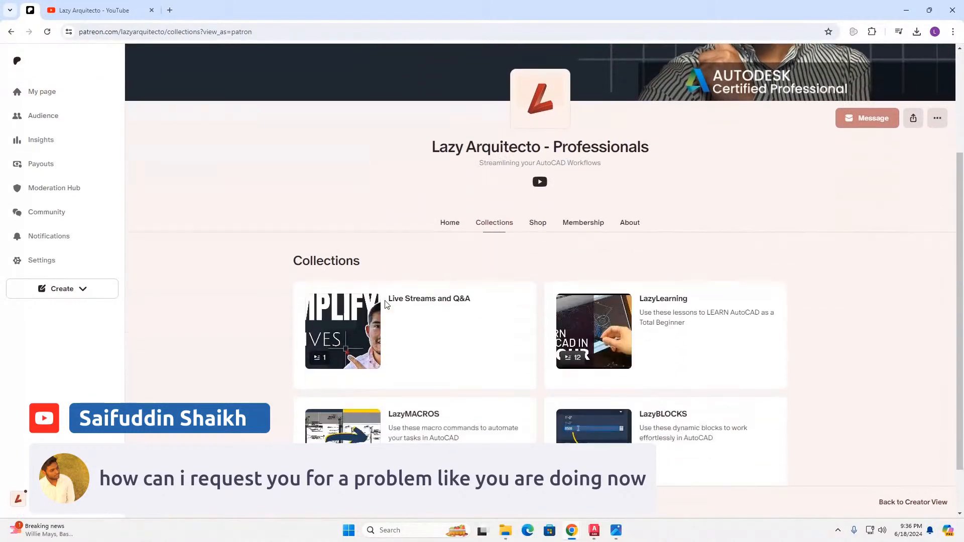
pyautogui.scroll(-1, 402, 308)
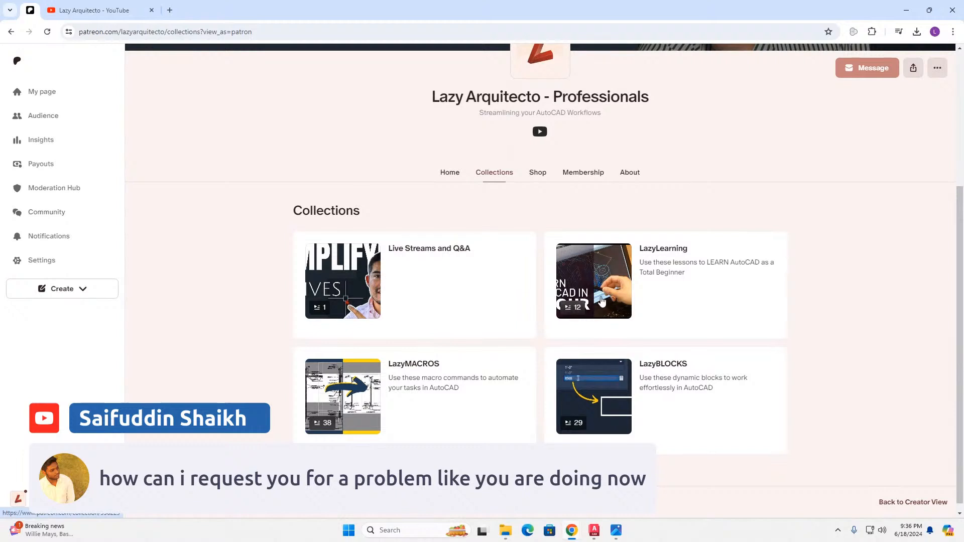
pyautogui.scroll(-1, 628, 399)
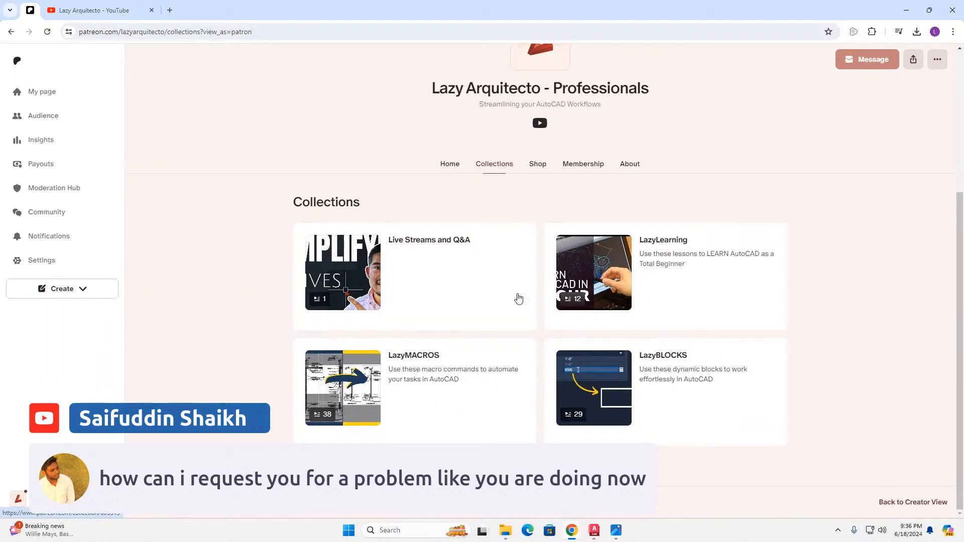
# Switch back to AutoCAD, select the test block and compare its crescent hatch with the bubble circles
pyautogui.hotkey('alt', 'Tab')
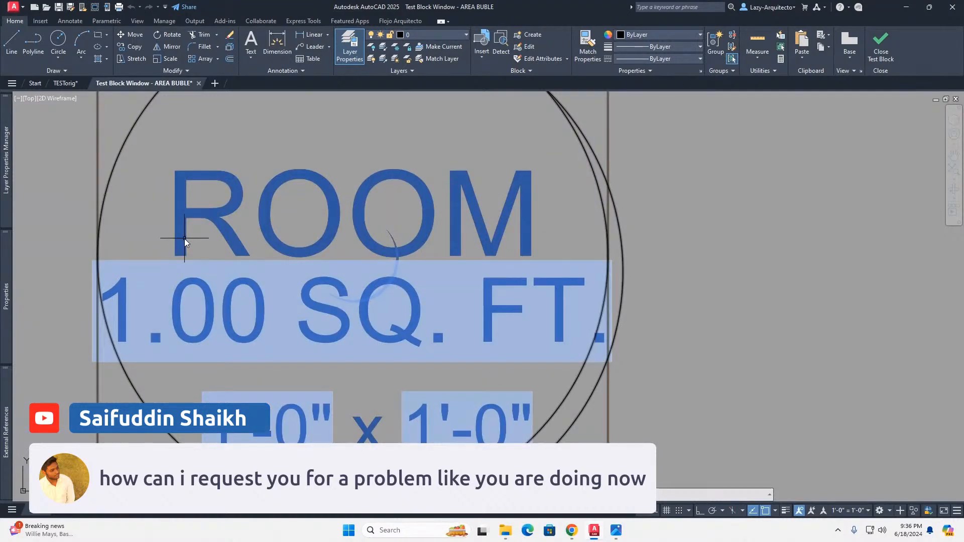
pyautogui.scroll(-2, 184, 239)
pyautogui.moveTo(178, 240); pyautogui.dragTo(234, 240, button='middle')
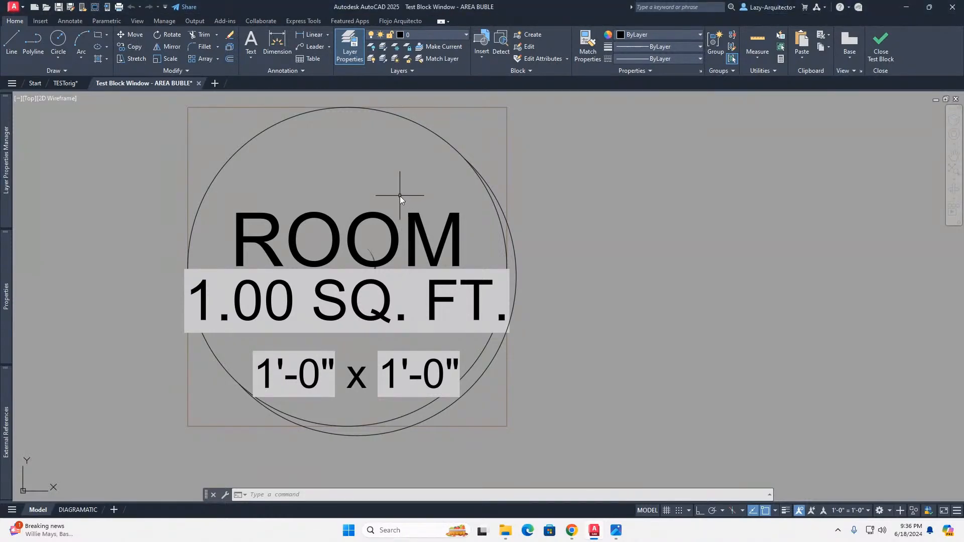
pyautogui.scroll(4, 375, 263)
pyautogui.click(362, 241)
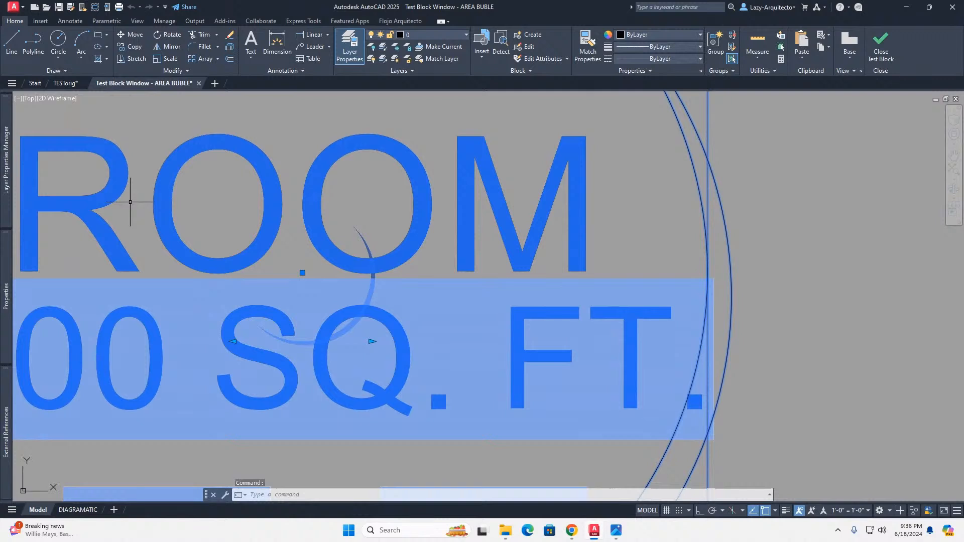
pyautogui.doubleClick(130, 202)
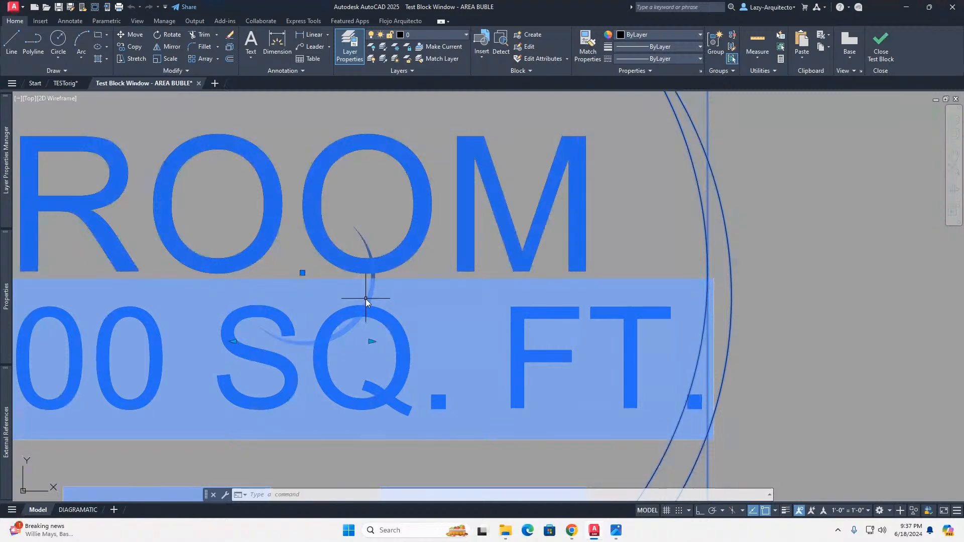
pyautogui.scroll(-2, 566, 205)
pyautogui.scroll(-2, 628, 288)
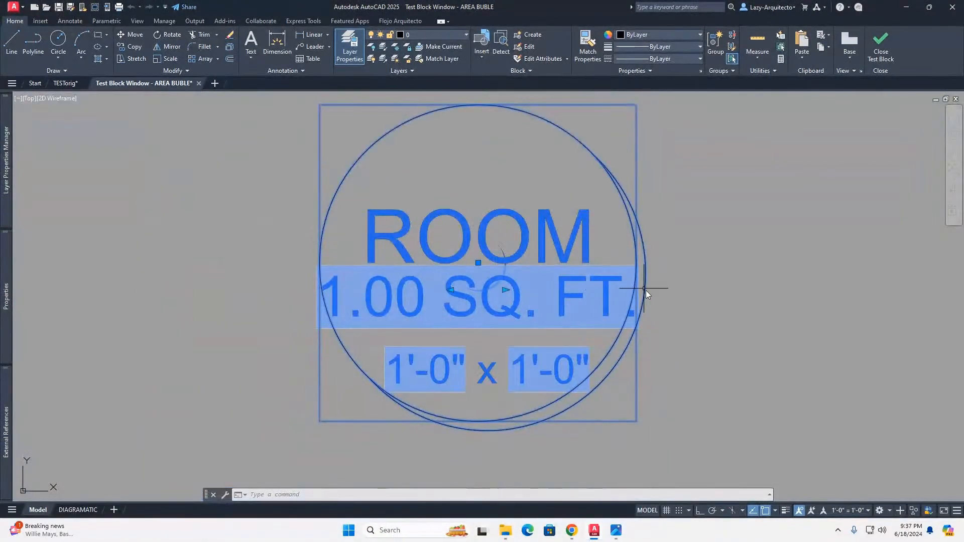
pyautogui.scroll(2, 646, 291)
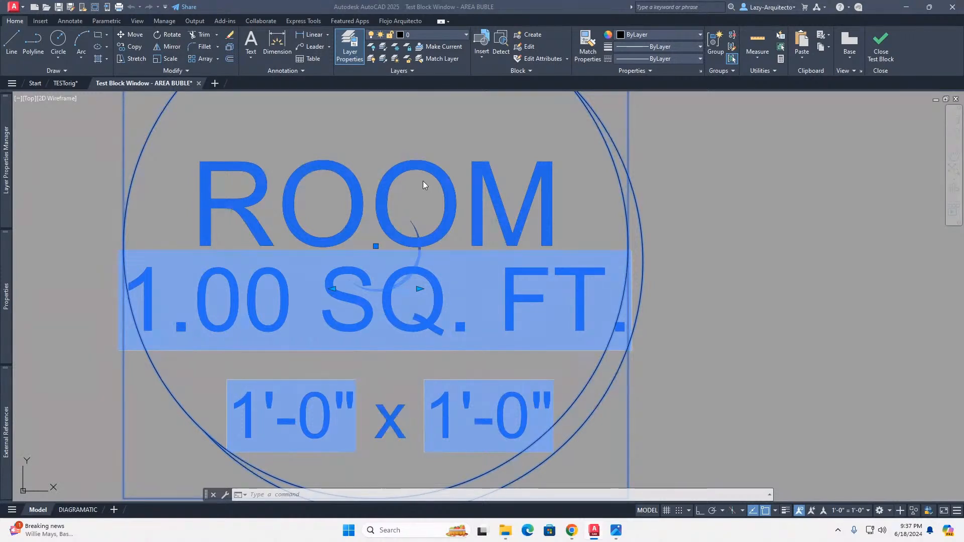
pyautogui.scroll(-3, 322, 197)
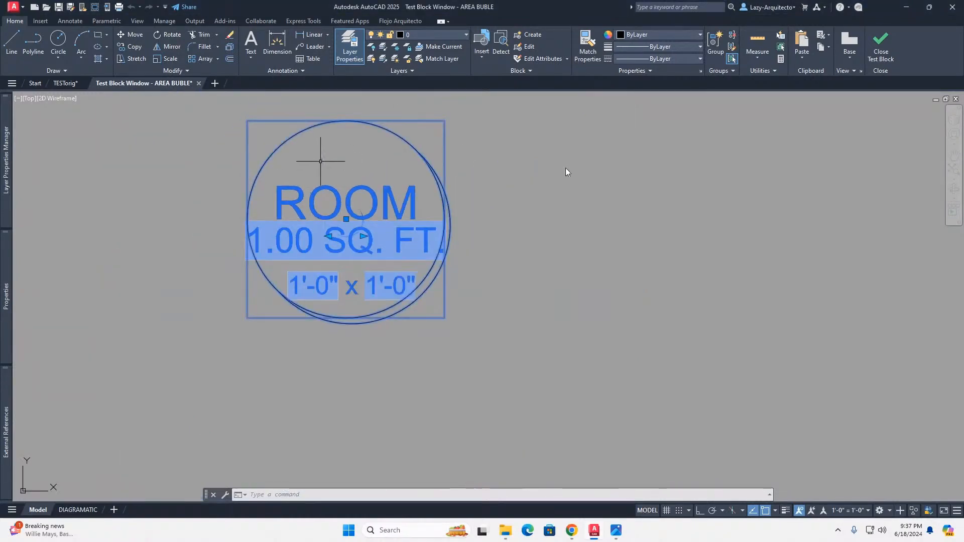
# Close the test block window and select the crescent hatch in the block definition
pyautogui.click(880, 56)
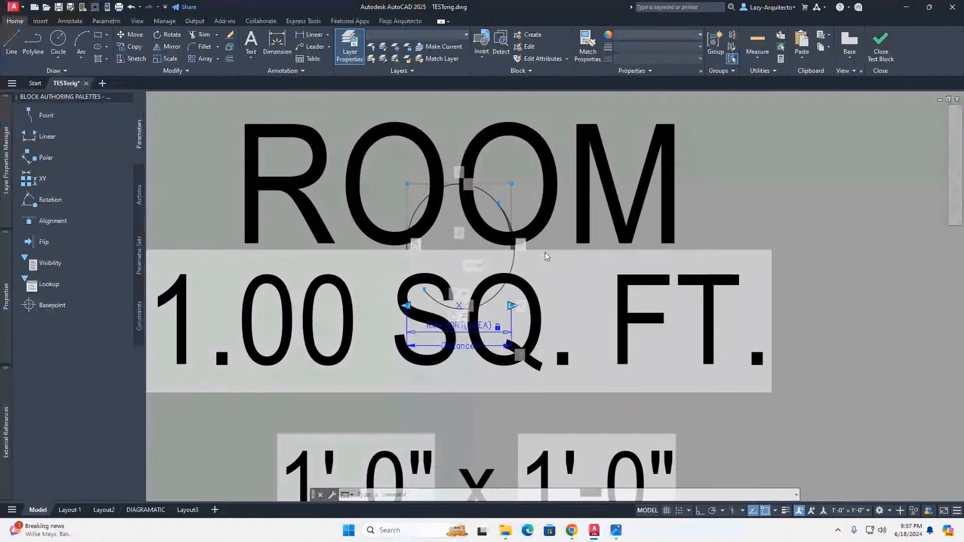
pyautogui.scroll(5, 509, 229)
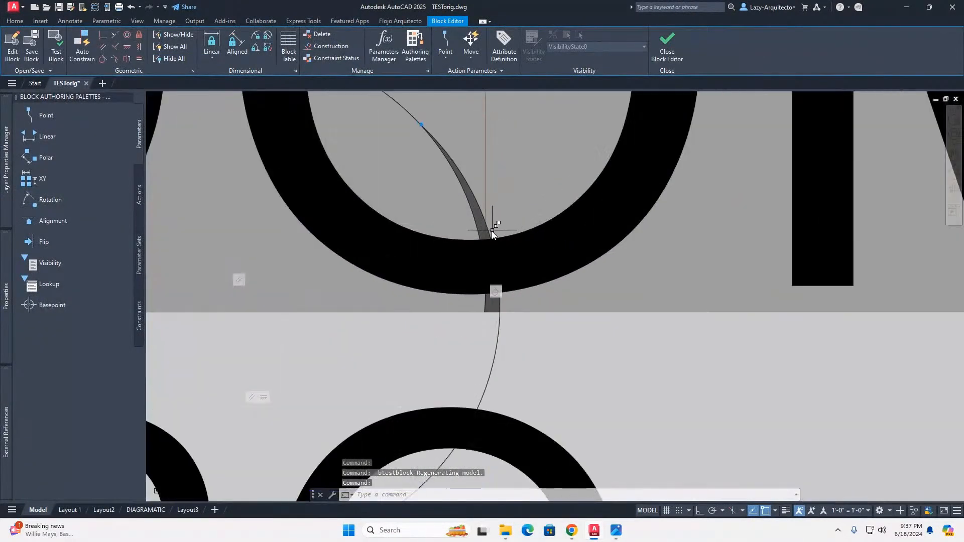
pyautogui.click(456, 217)
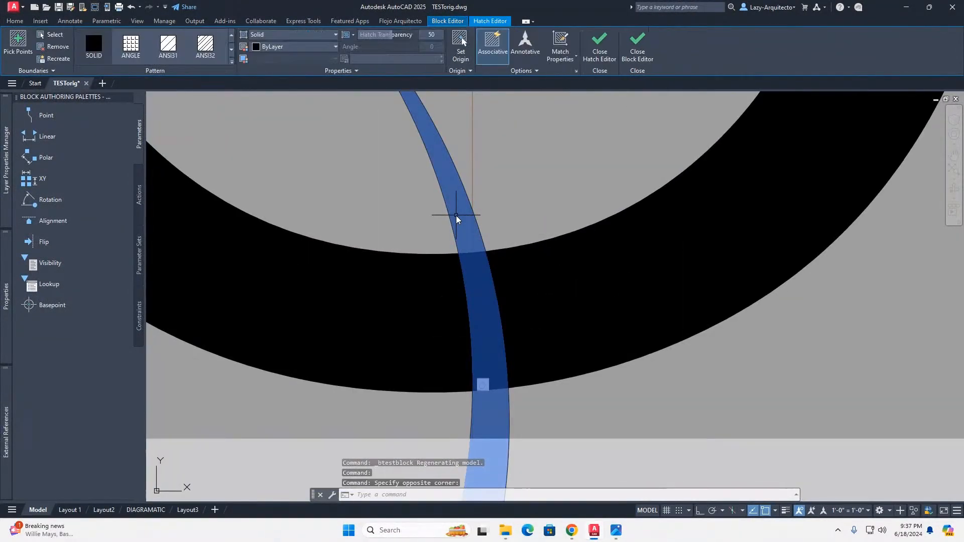
# Inspect the selected crescent hatch against its boundary arcs and the RW and Distance1 parameters, and clear the selection
pyautogui.scroll(-5, 456, 215)
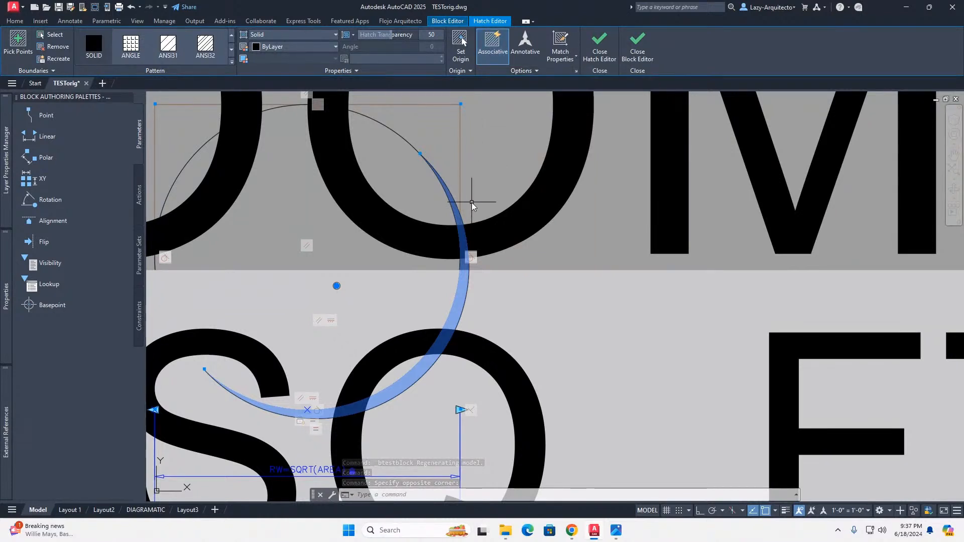
pyautogui.moveTo(398, 208); pyautogui.dragTo(476, 244, button='middle')
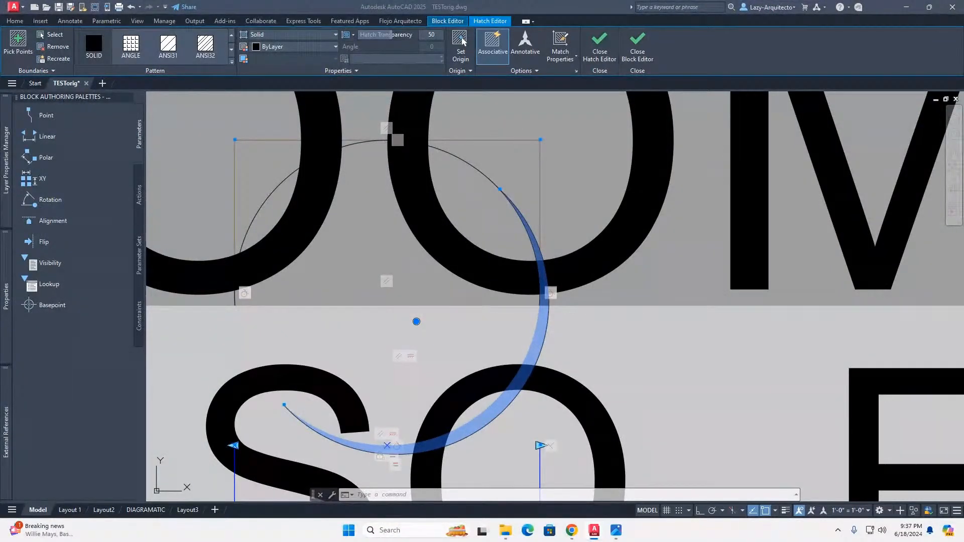
pyautogui.scroll(-2, 361, 206)
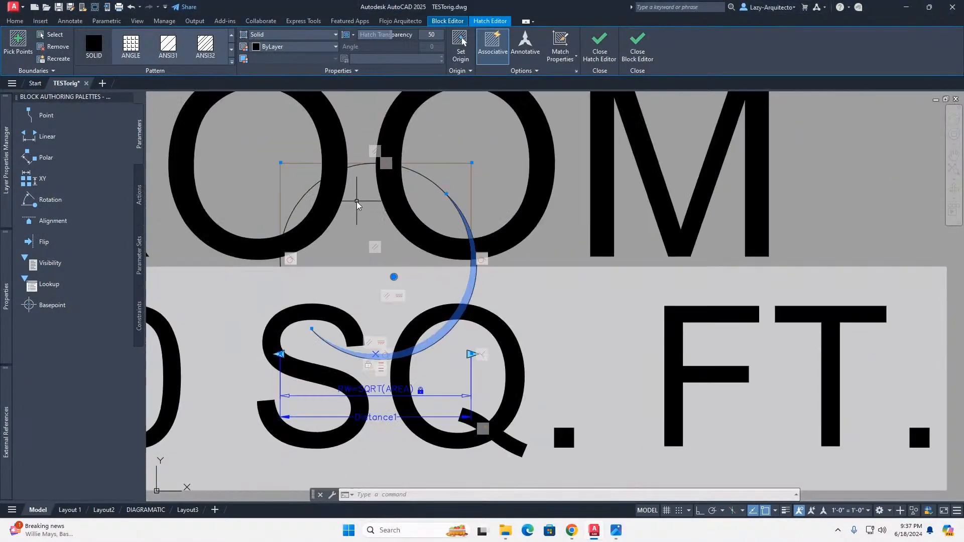
pyautogui.scroll(2, 374, 385)
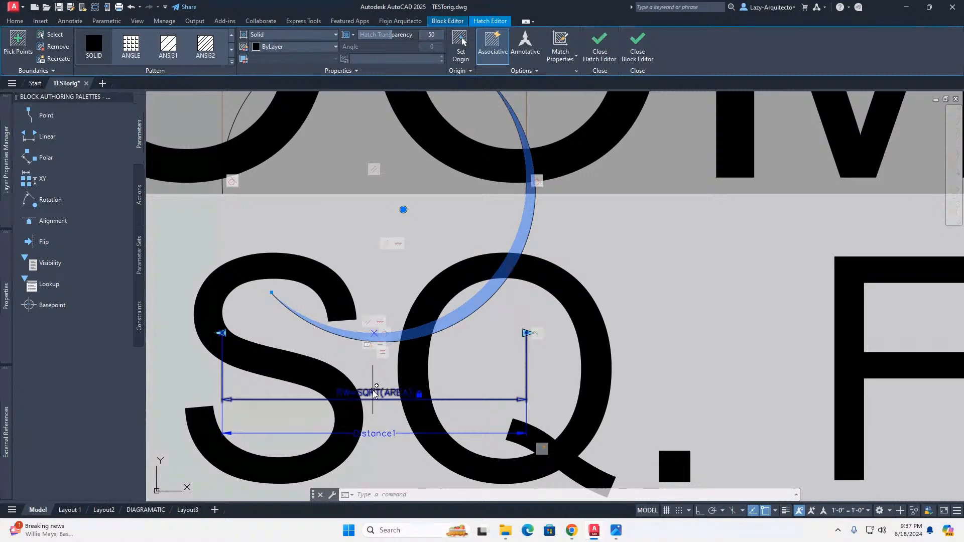
pyautogui.click(14, 20)
pyautogui.click(547, 107)
pyautogui.press('Escape')
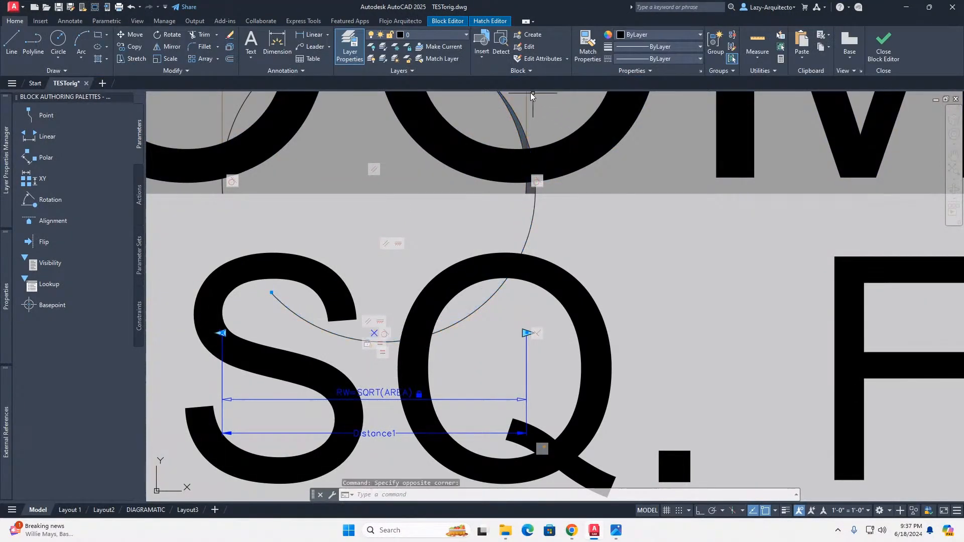
# Open the Parameters Manager and review the expressions of the AREA and RW parameters
pyautogui.click(448, 21)
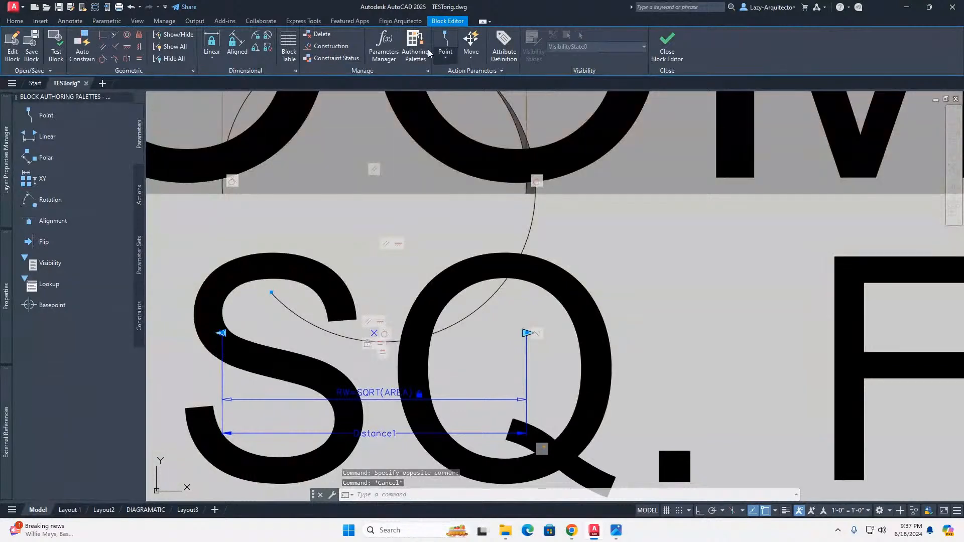
pyautogui.click(387, 59)
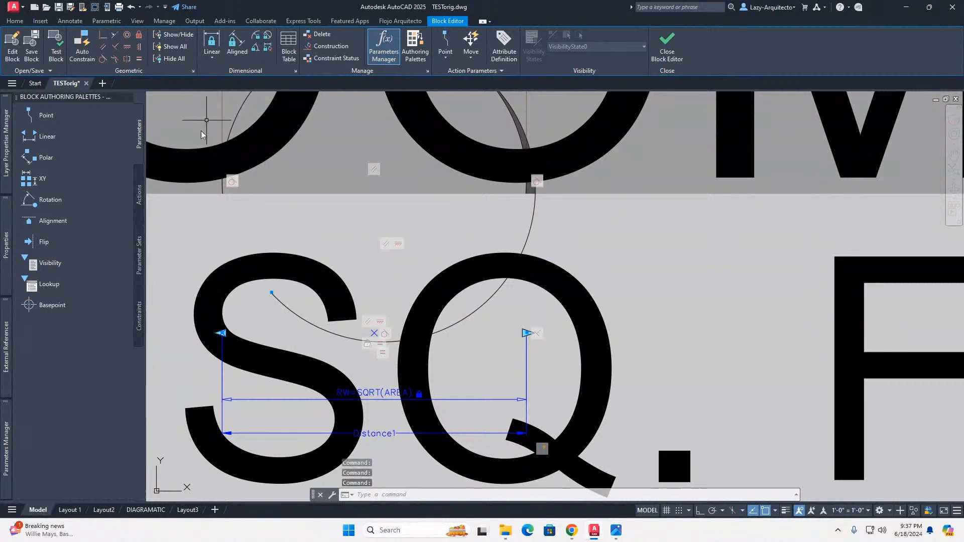
pyautogui.moveTo(7, 442)
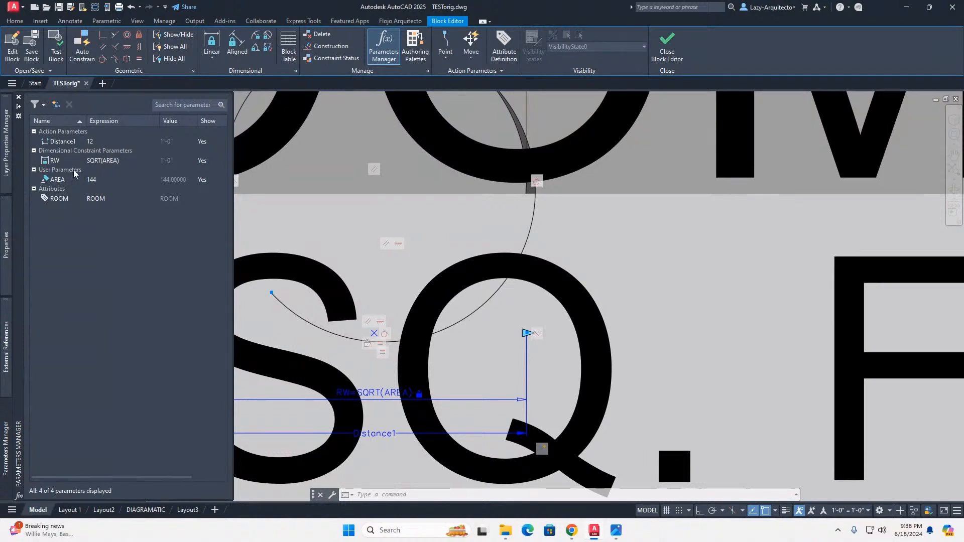
pyautogui.click(92, 182)
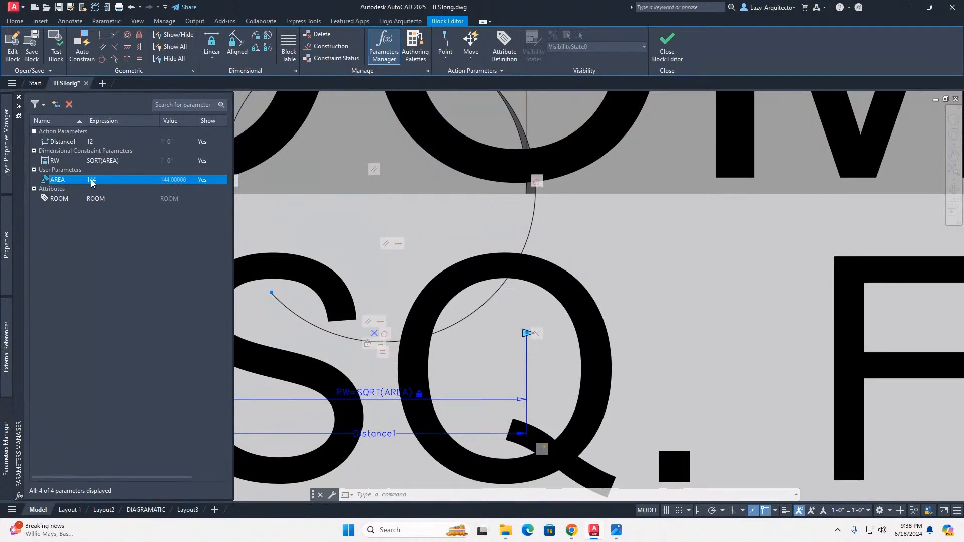
pyautogui.click(103, 161)
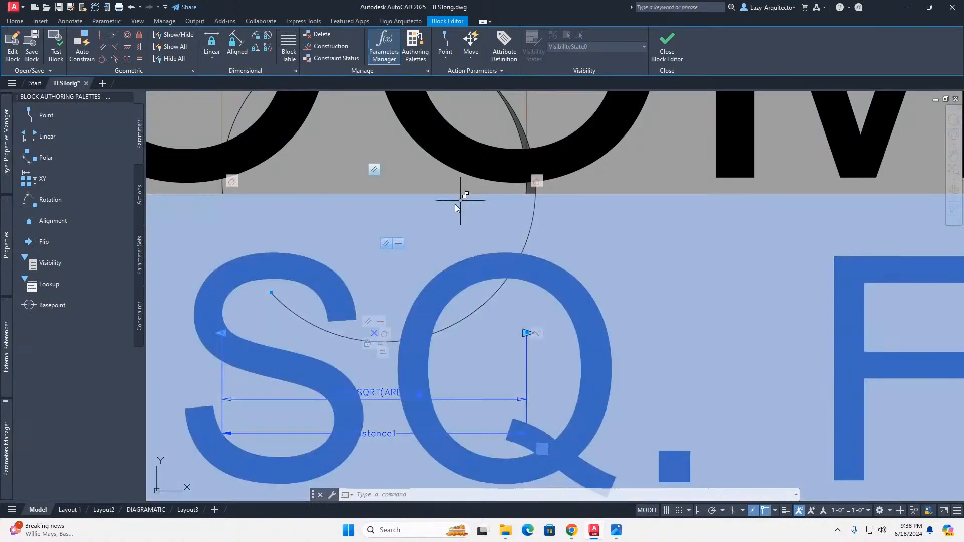
# Delete the solid crescent hatch between the bubble's circle and its shadow arc
pyautogui.scroll(-2, 455, 204)
pyautogui.scroll(4, 490, 200)
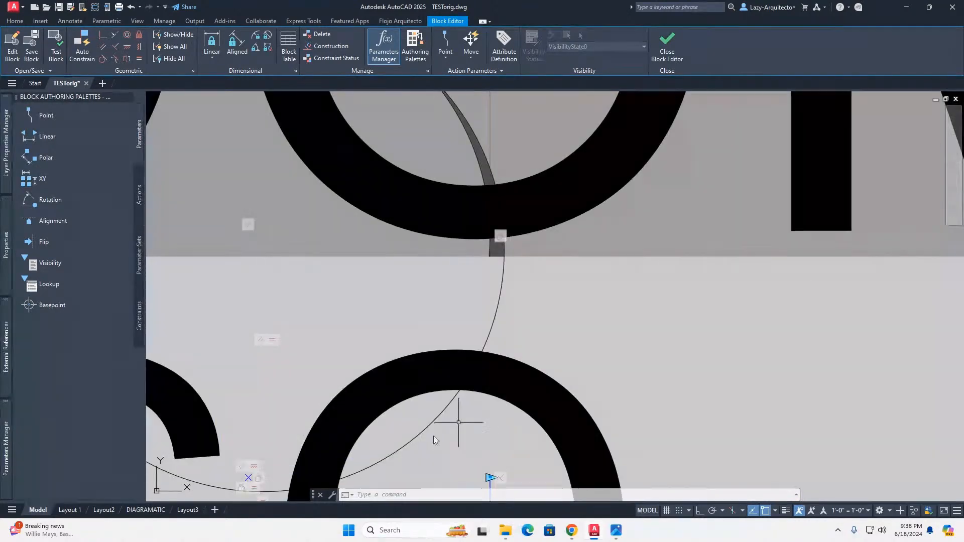
pyautogui.press('Escape')
pyautogui.press('Escape')
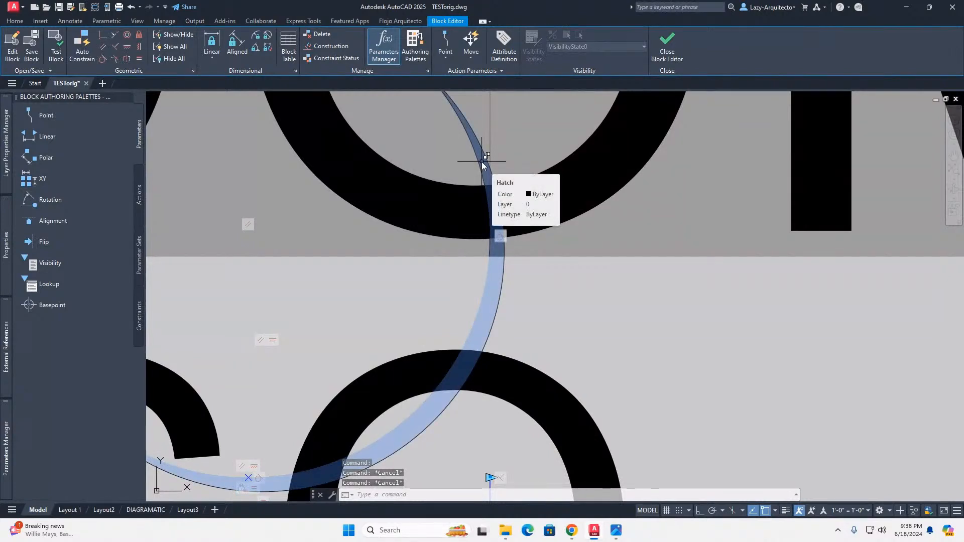
pyautogui.click(482, 163)
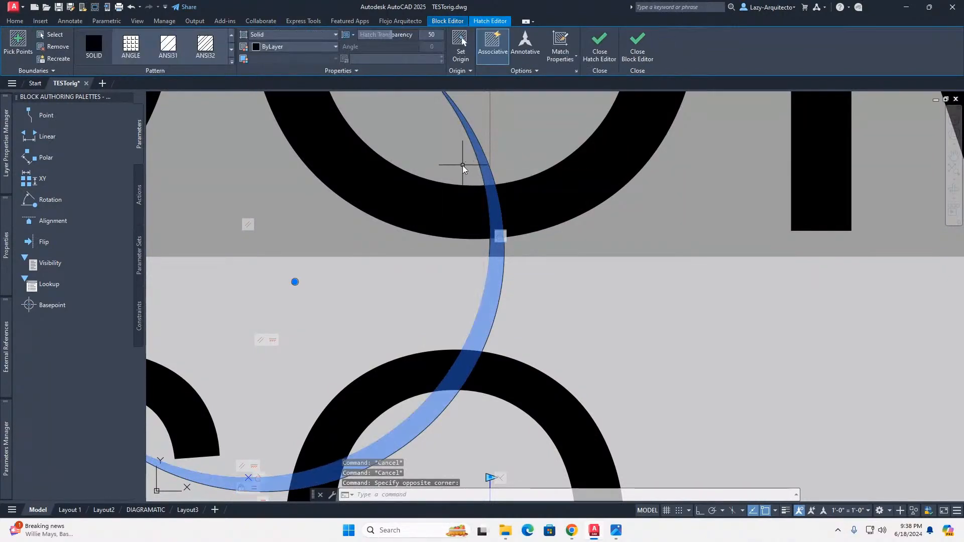
pyautogui.scroll(-2, 463, 165)
pyautogui.press('Delete')
pyautogui.scroll(-1, 463, 166)
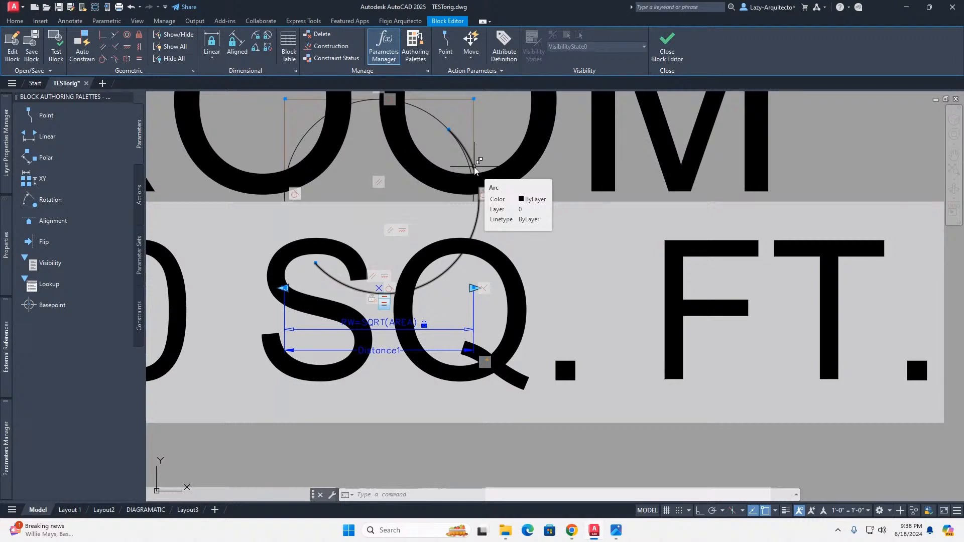
# Copy the bubble's circle and shadow arc 10' horizontally to the right of the room tag, with Ortho on
pyautogui.click(474, 169)
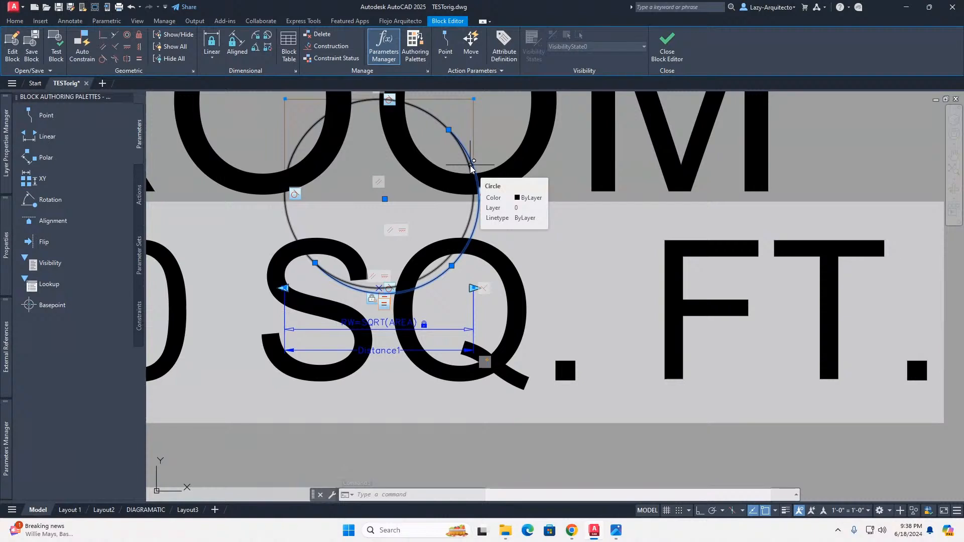
pyautogui.click(471, 167)
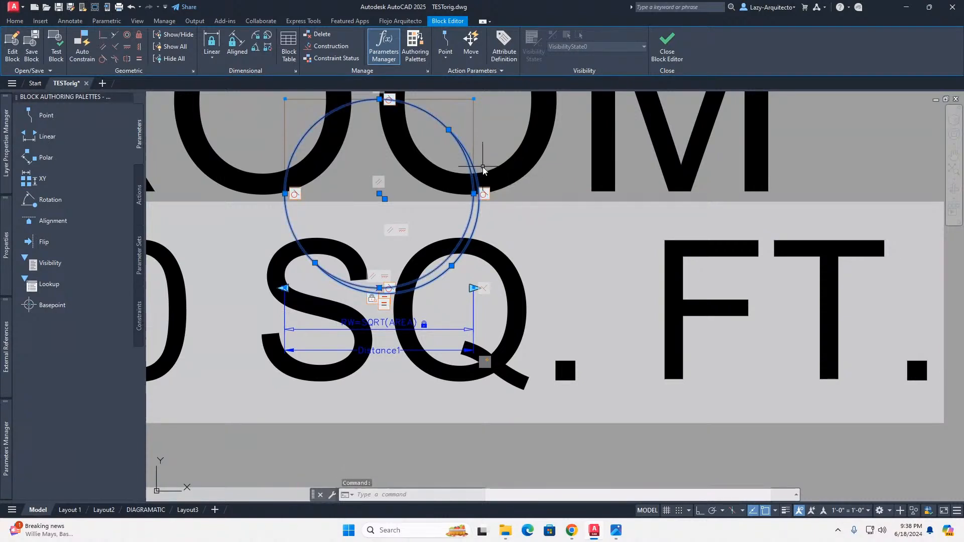
pyautogui.moveTo(471, 167)
pyautogui.mouseDown(button='middle')
pyautogui.moveTo(420, 216)
pyautogui.moveTo(368, 231)
pyautogui.mouseUp(button='middle')
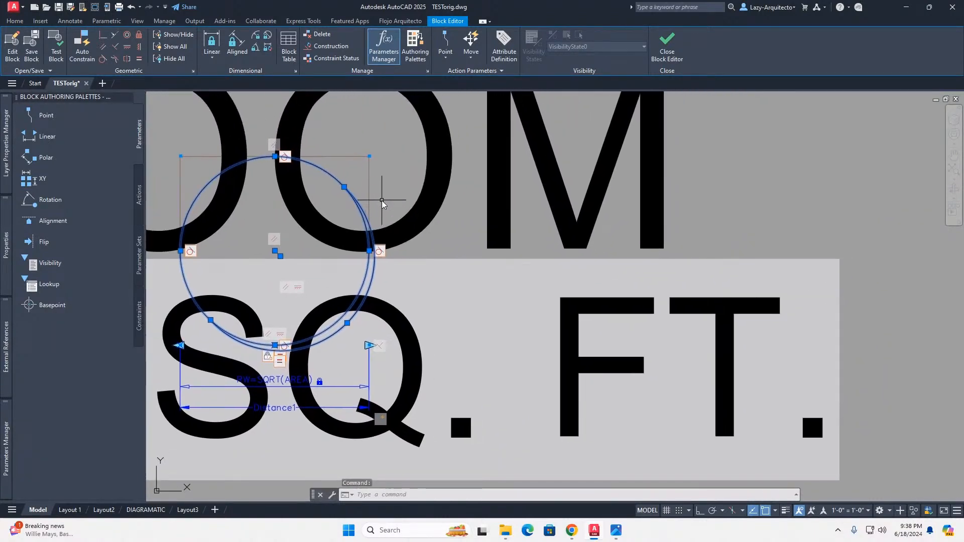
pyautogui.write('CO')
pyautogui.press('Return')
pyautogui.scroll(-5, 382, 200)
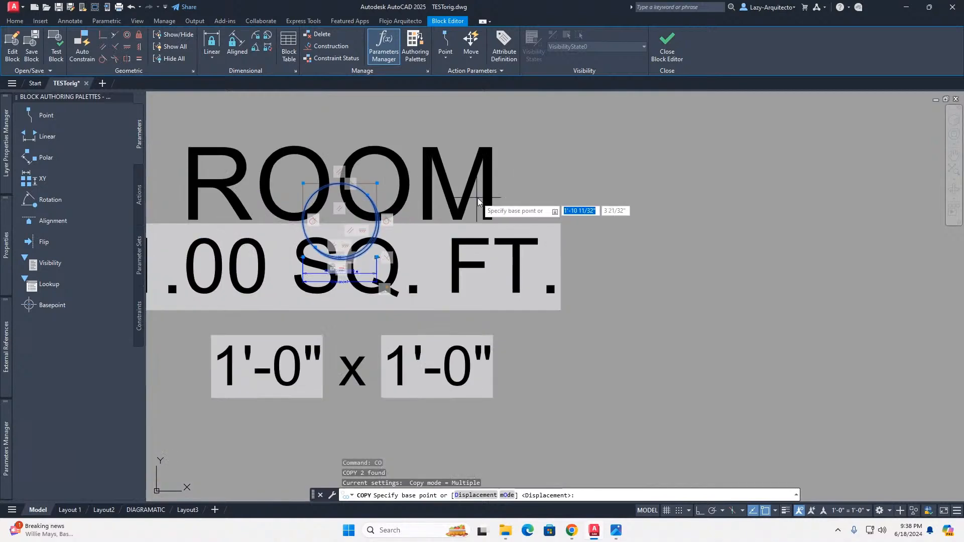
pyautogui.click(511, 190)
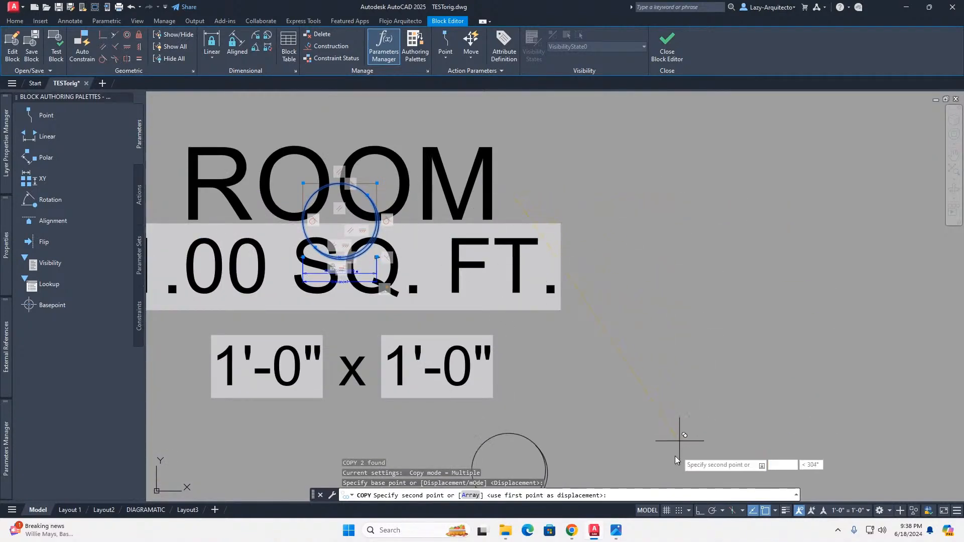
pyautogui.click(699, 510)
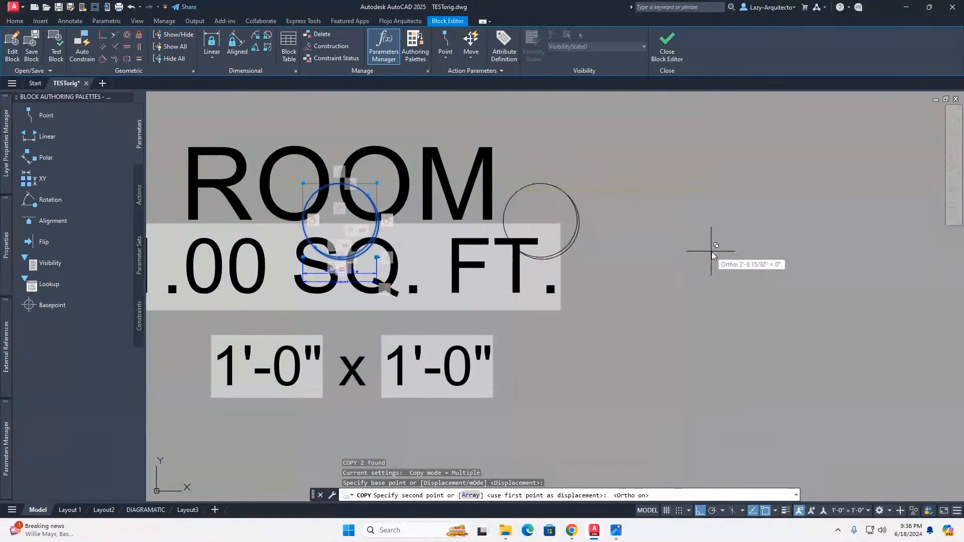
pyautogui.write("10'")
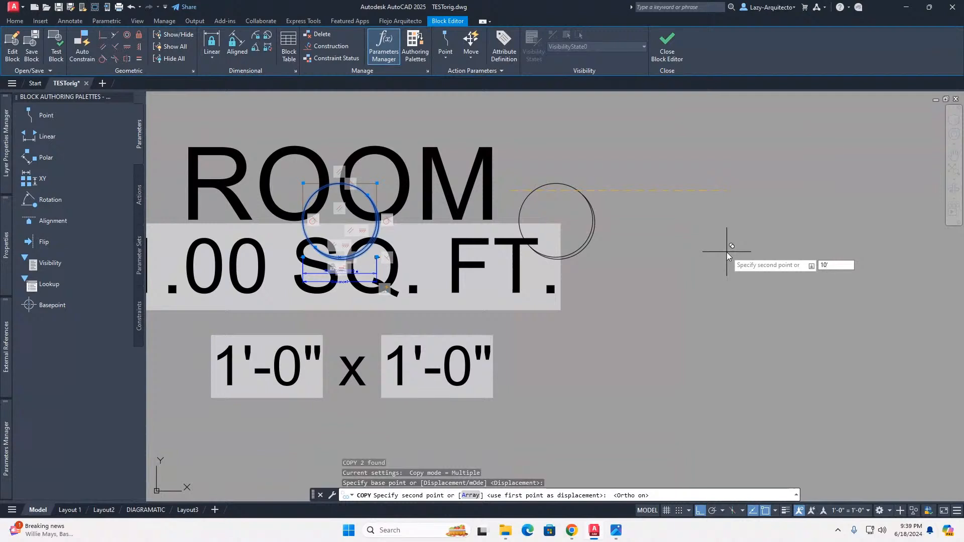
pyautogui.press('Return')
pyautogui.scroll(-5, 668, 254)
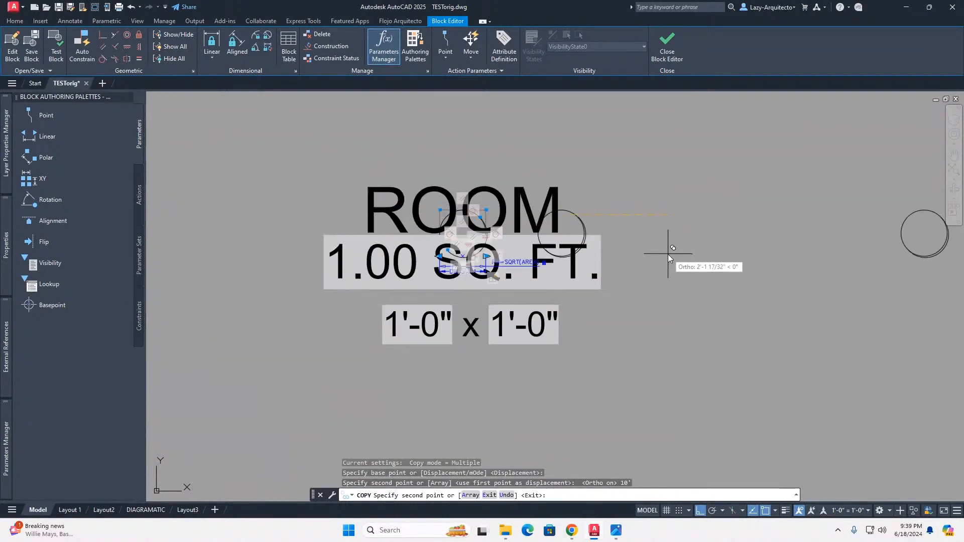
pyautogui.press('Escape')
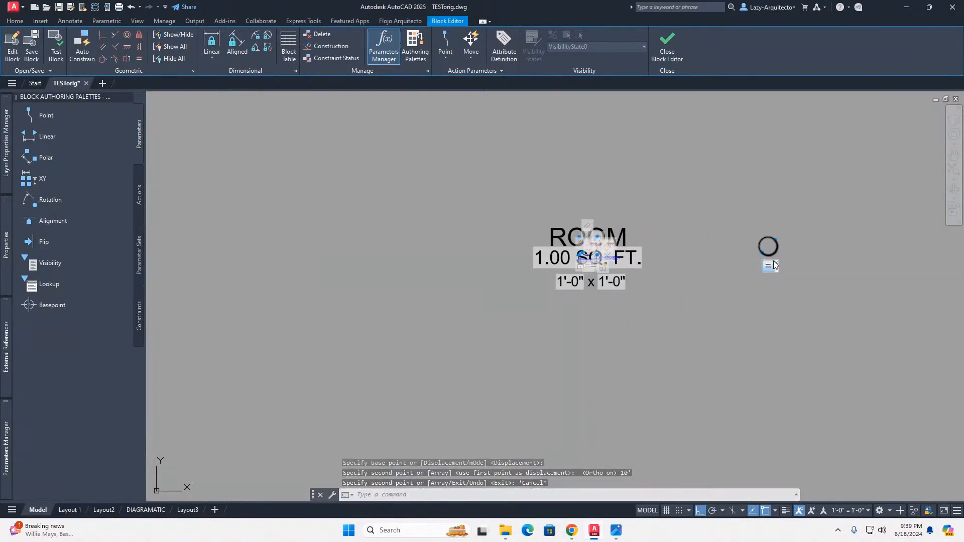
# Trim the copied circle outside the shadow arc's ends, leaving two arcs that outline the crescent
pyautogui.scroll(5, 773, 256)
pyautogui.scroll(3, 770, 219)
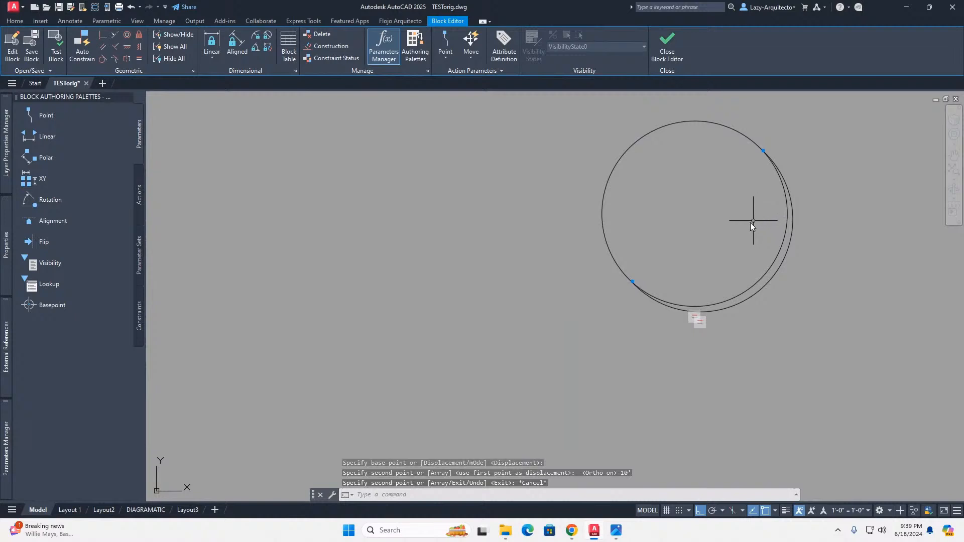
pyautogui.moveTo(751, 222); pyautogui.dragTo(474, 276, button='middle')
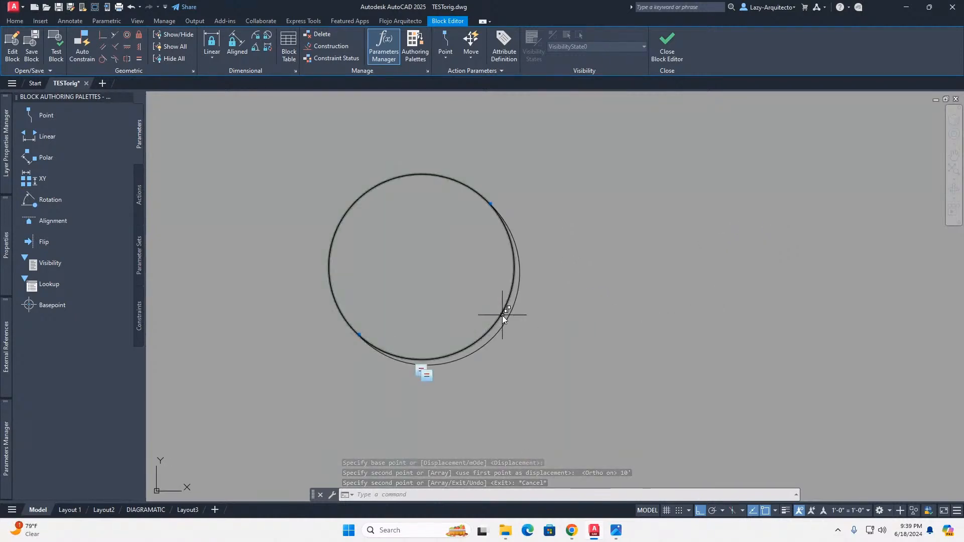
pyautogui.scroll(5, 493, 206)
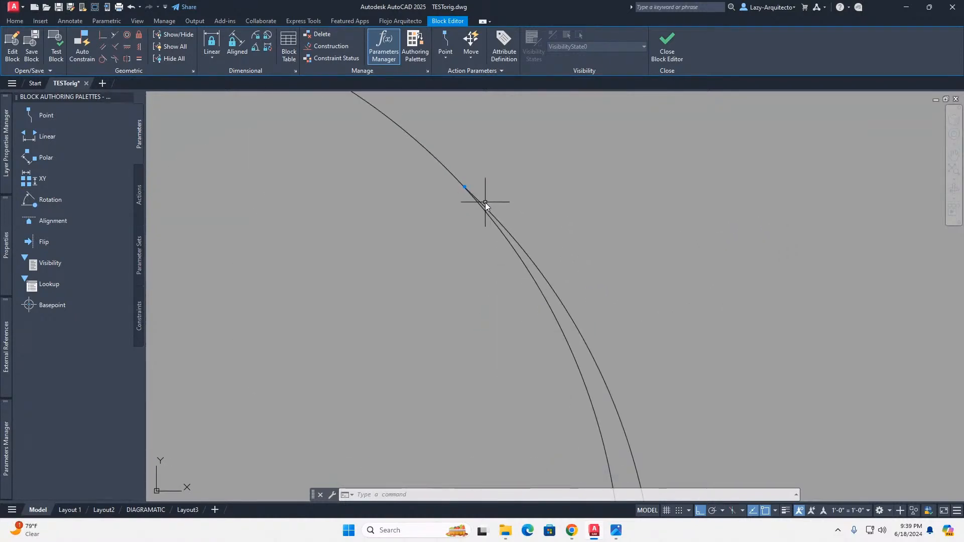
pyautogui.scroll(-5, 485, 203)
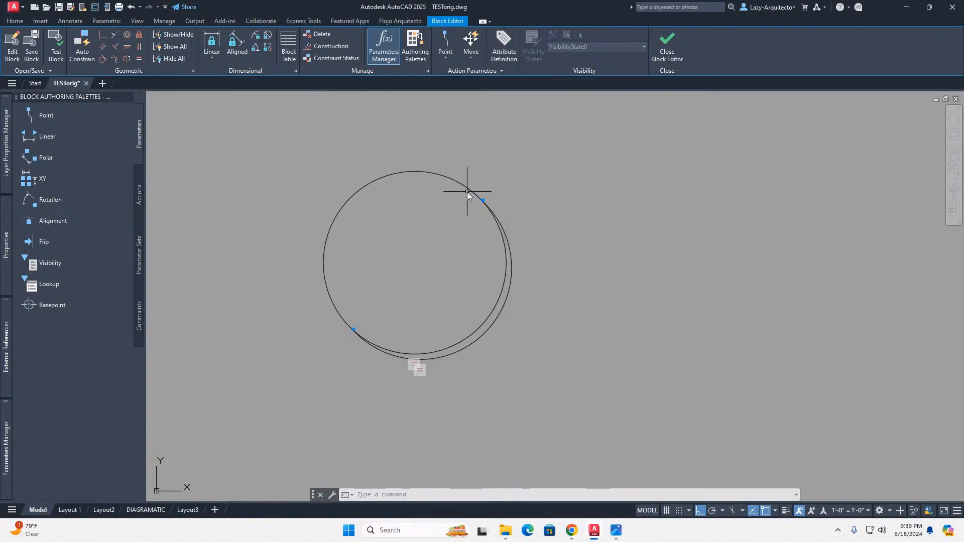
pyautogui.write('TR')
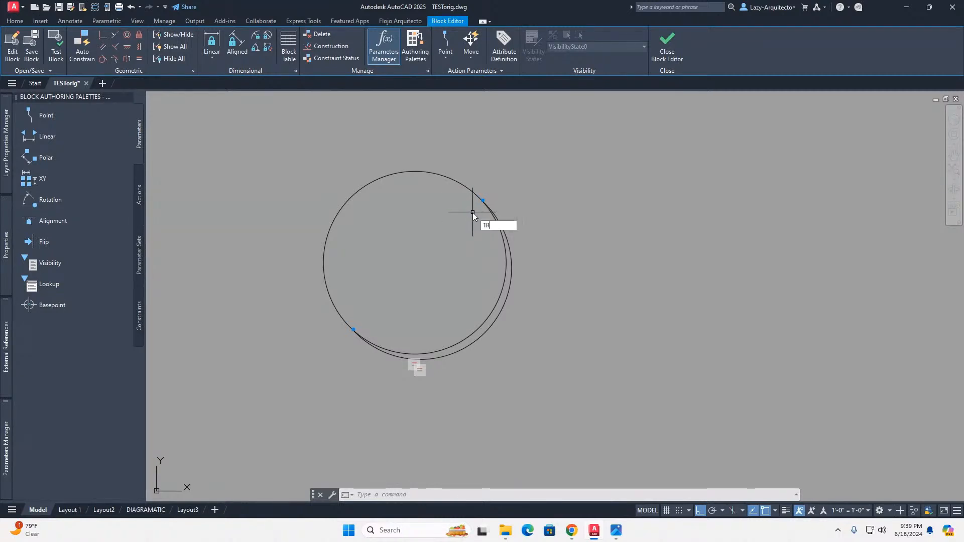
pyautogui.press('Return')
pyautogui.click(458, 183)
pyautogui.press('Return')
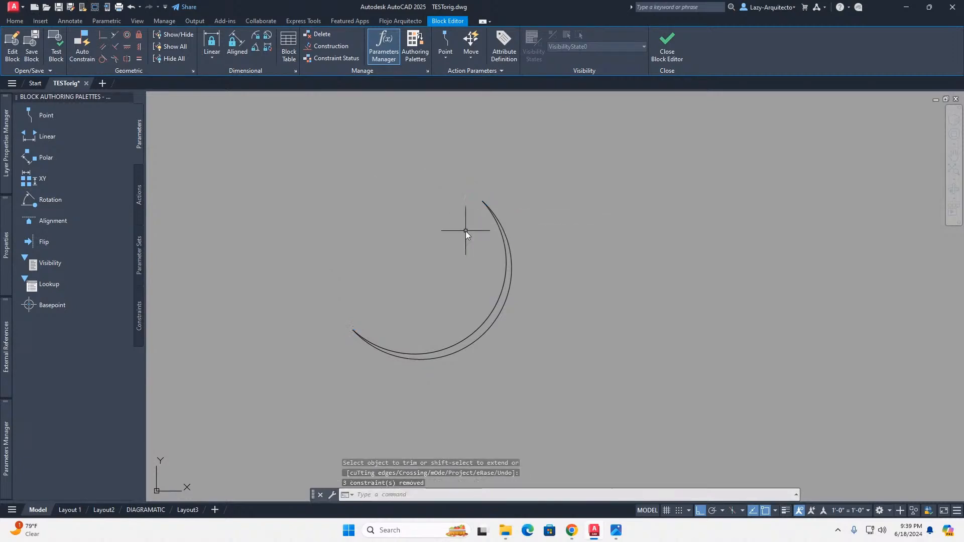
# Inspect the copied crescent's outline, select its inner arc to check its properties, and clear the selection
pyautogui.scroll(2, 493, 216)
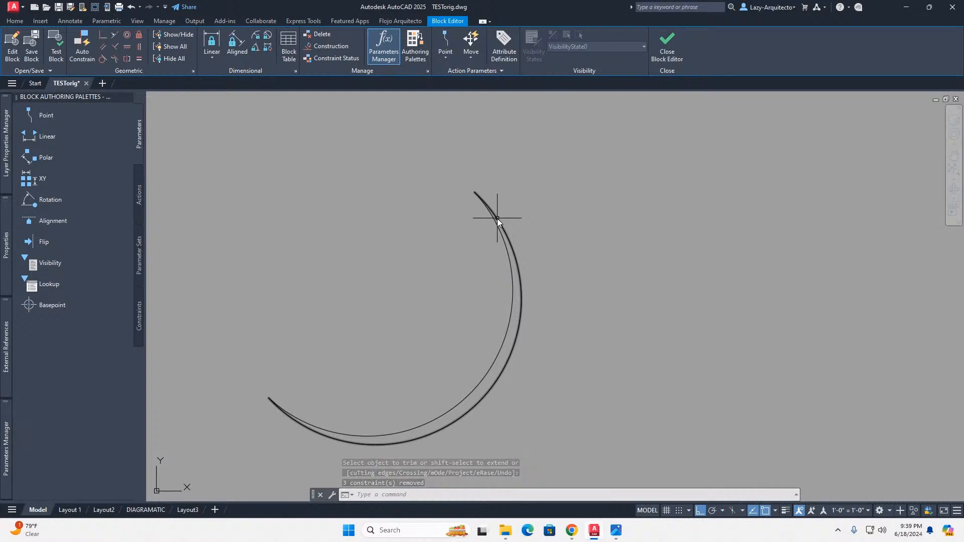
pyautogui.scroll(-2, 514, 274)
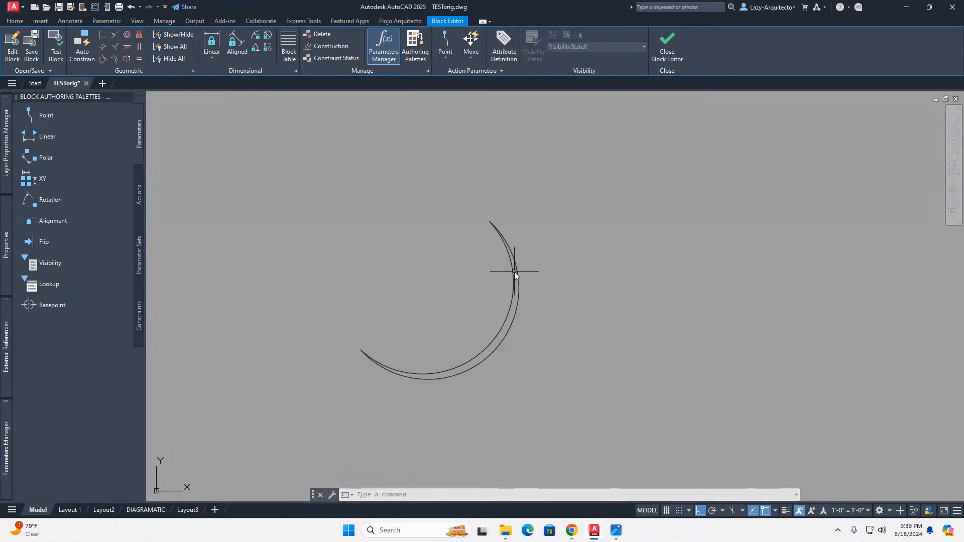
pyautogui.click(511, 303)
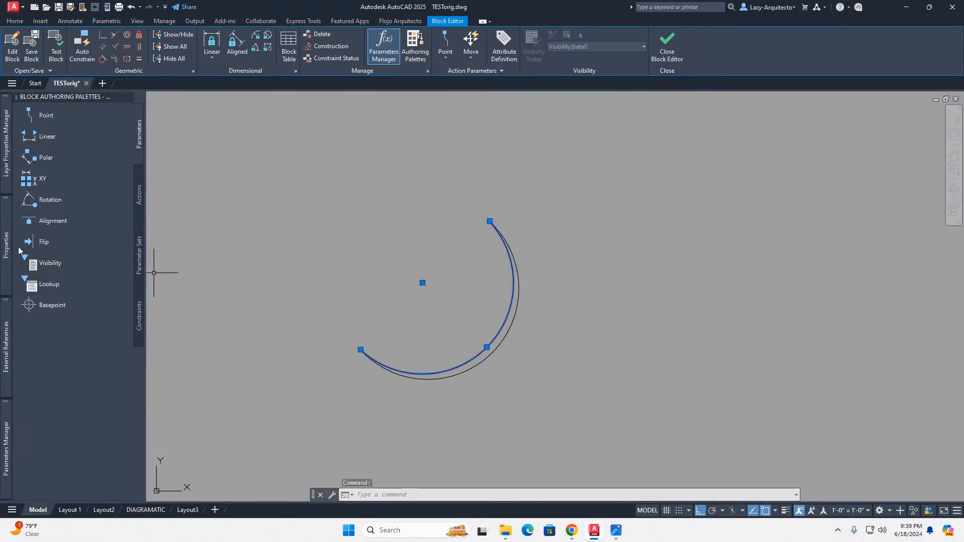
pyautogui.moveTo(9, 244)
pyautogui.press('Escape')
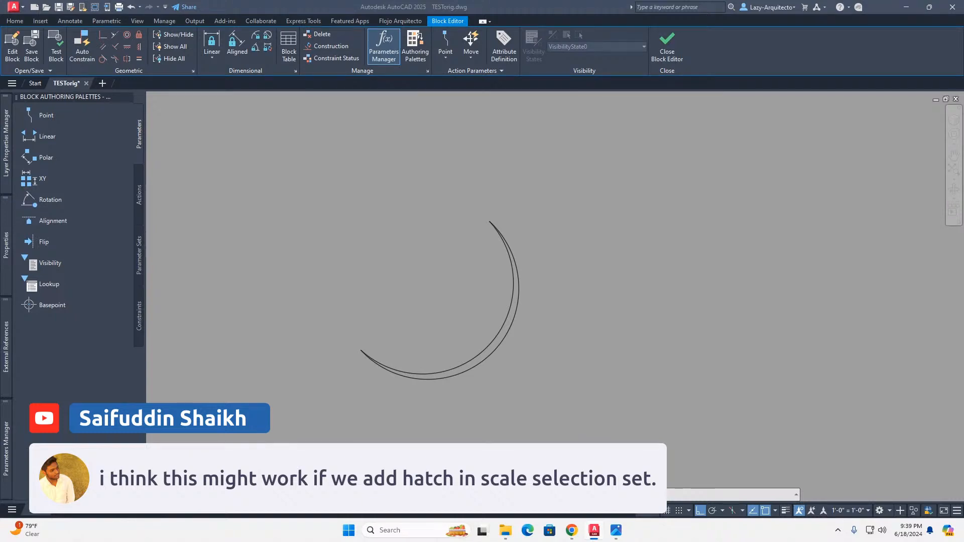
# Examine the original bubble's circle and shadow arc with the RW and Distance1 parameters, relative to the separate crescent outline
pyautogui.scroll(-10, 435, 209)
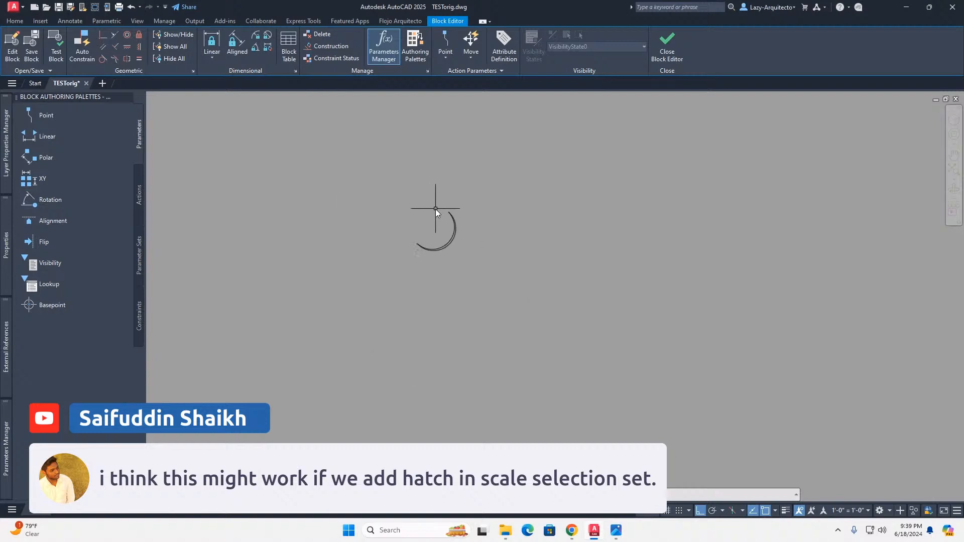
pyautogui.scroll(6, 236, 226)
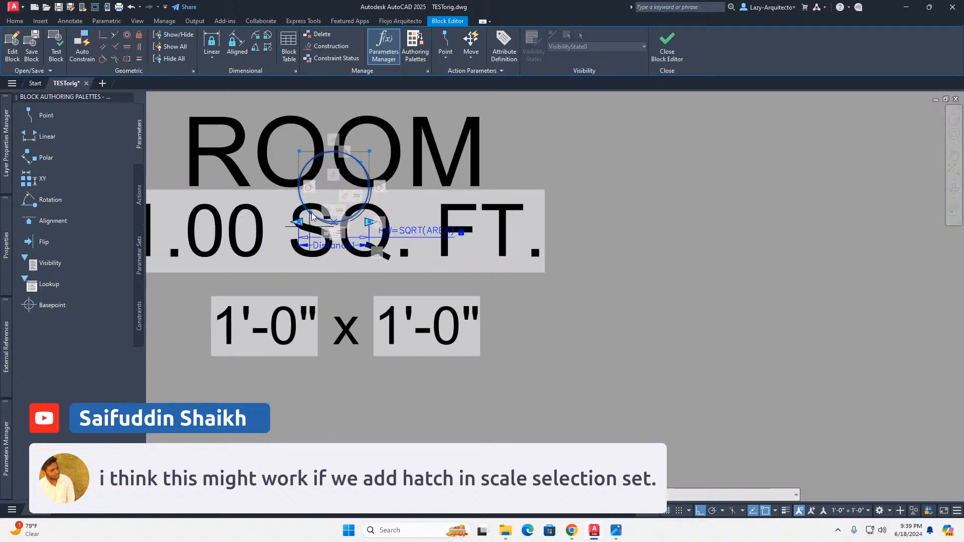
pyautogui.scroll(2, 318, 182)
pyautogui.scroll(2, 317, 181)
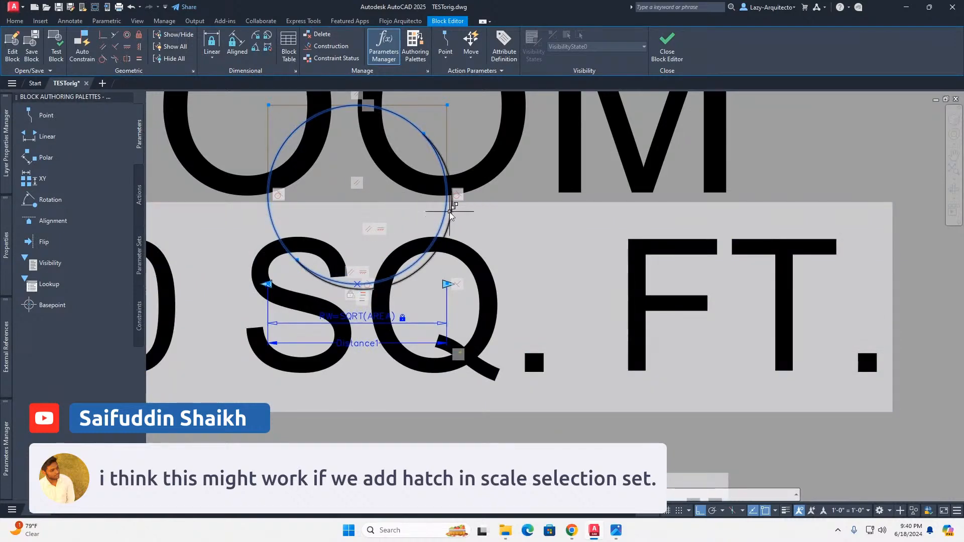
pyautogui.scroll(2, 382, 177)
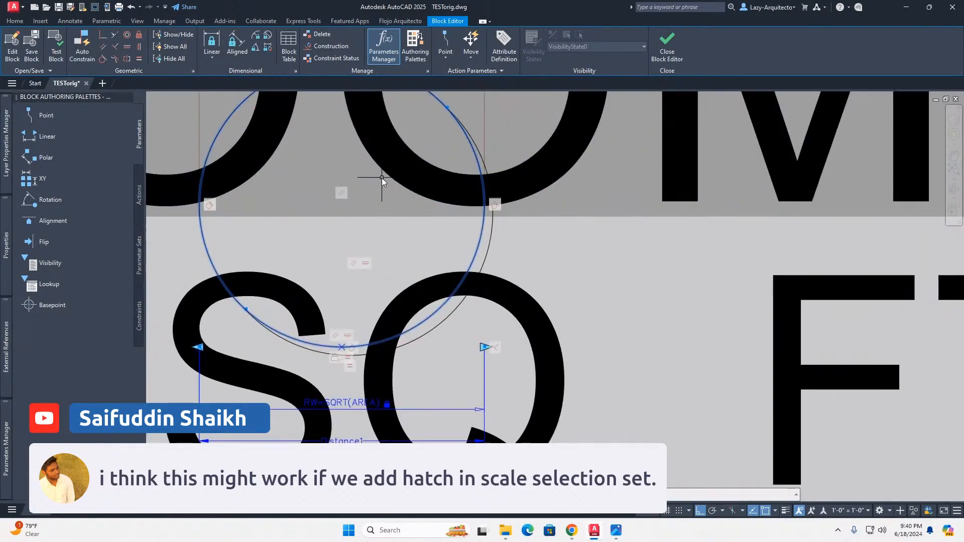
pyautogui.moveTo(375, 191); pyautogui.dragTo(367, 217, button='middle')
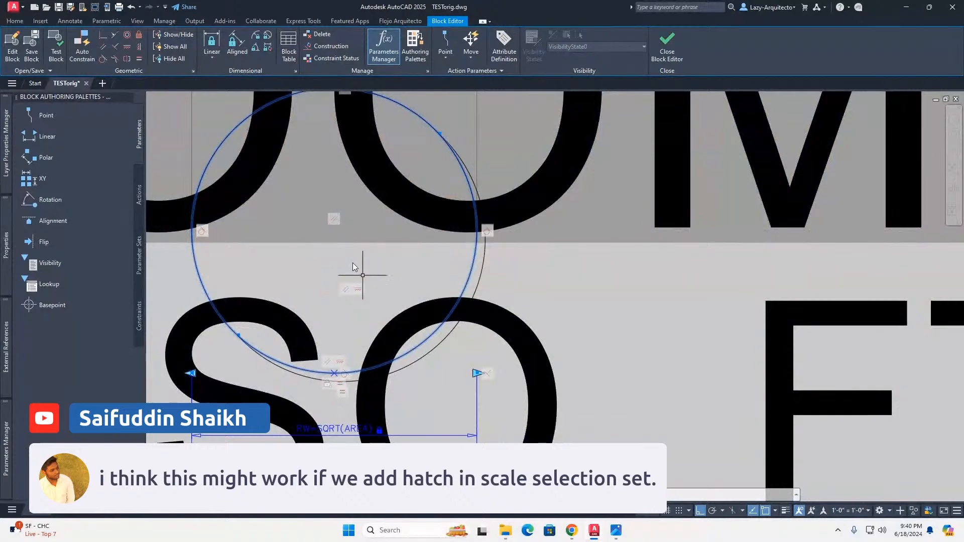
pyautogui.scroll(-5, 310, 215)
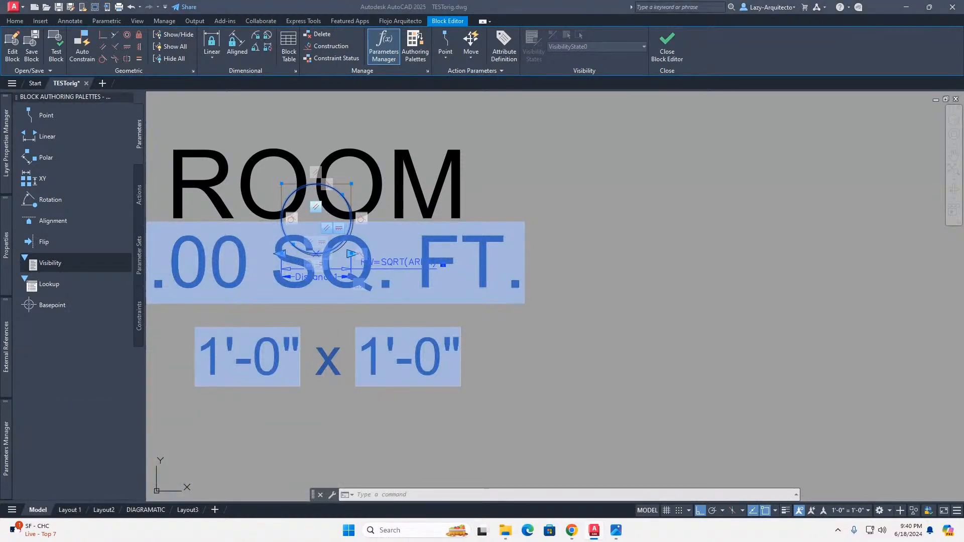
pyautogui.scroll(-4, 509, 203)
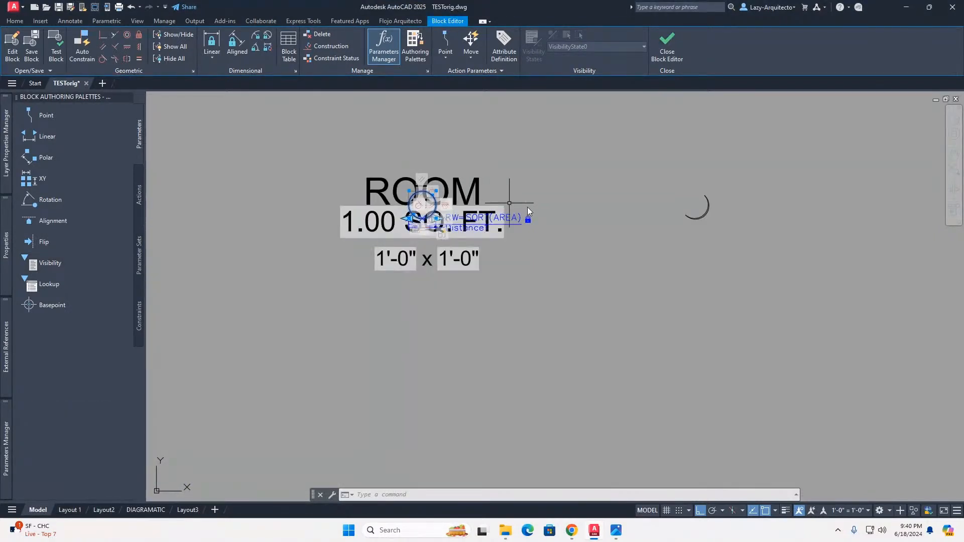
# Join the copied crescent's two arcs into one polyline, check the joined outline's properties, and clear the selection
pyautogui.scroll(6, 712, 207)
pyautogui.moveTo(631, 173); pyautogui.dragTo(537, 214, button='middle')
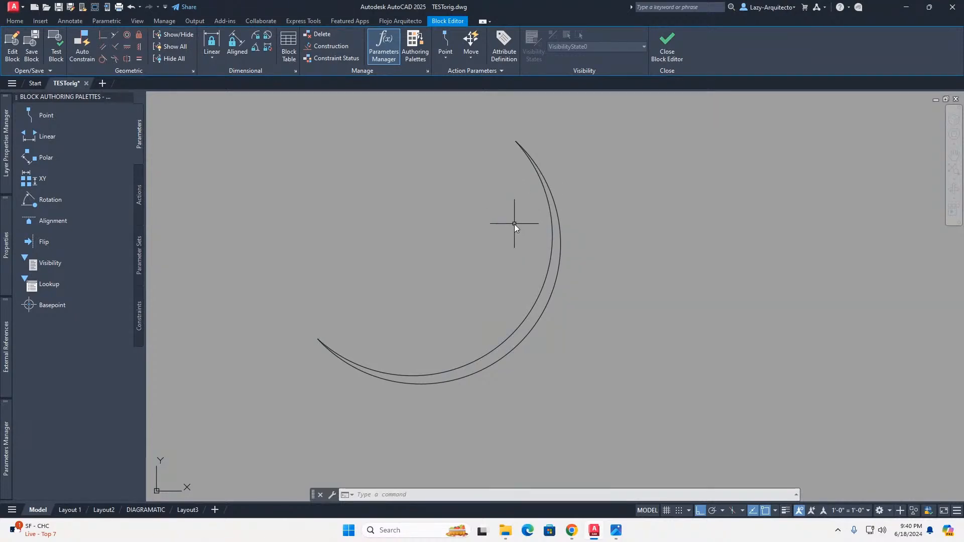
pyautogui.click(566, 255)
pyautogui.click(545, 252)
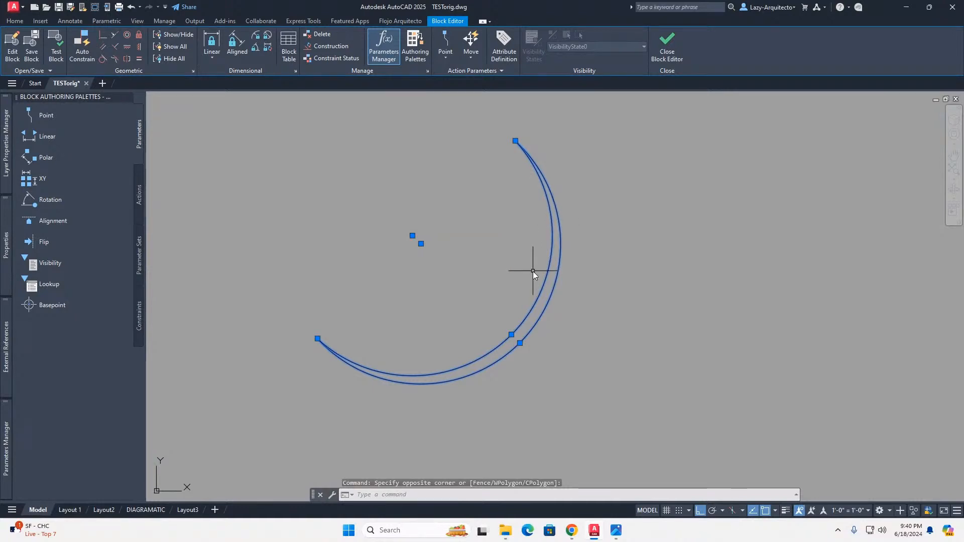
pyautogui.write('J')
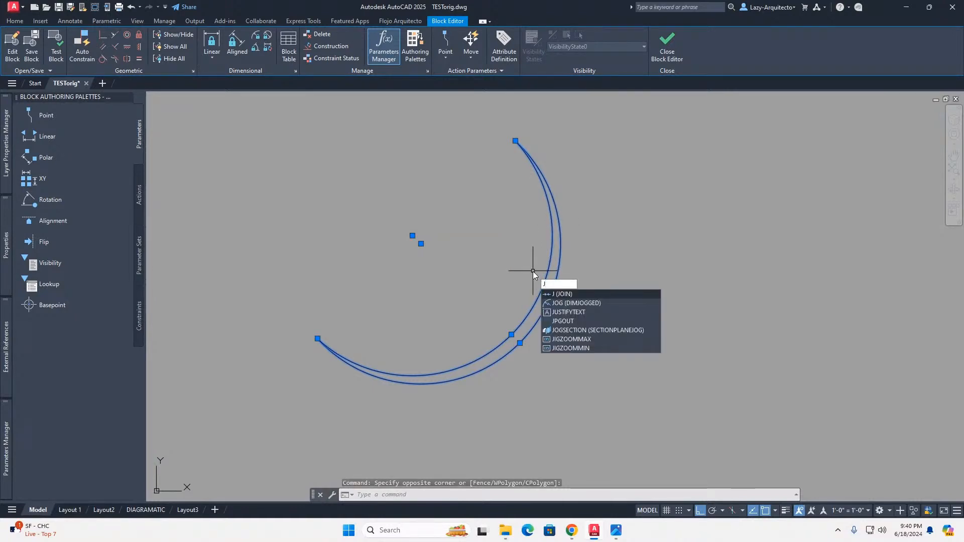
pyautogui.press('Return')
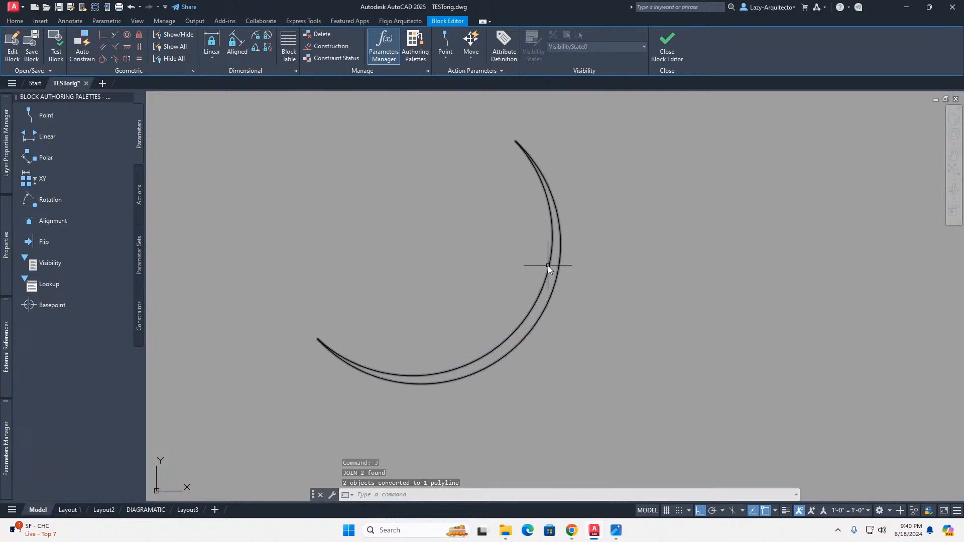
pyautogui.click(548, 266)
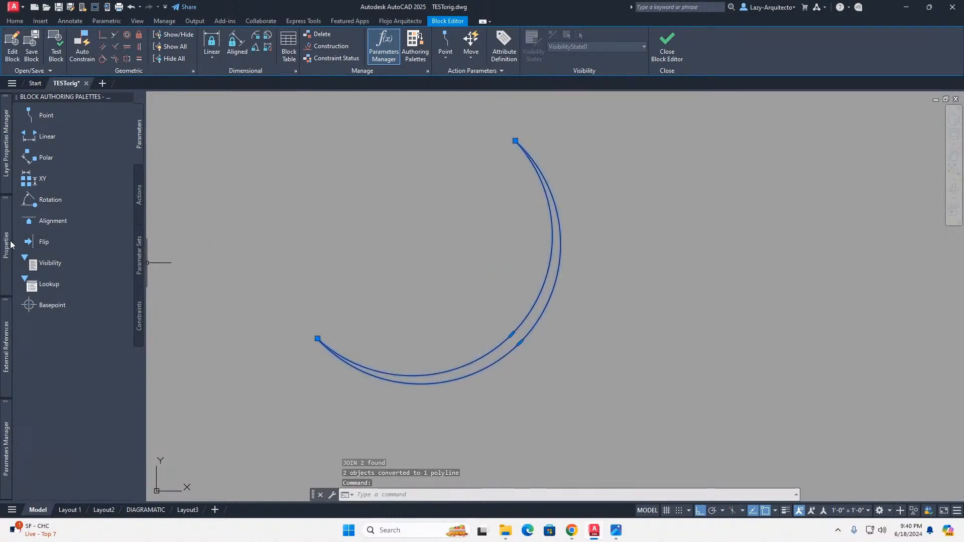
pyautogui.moveTo(8, 244)
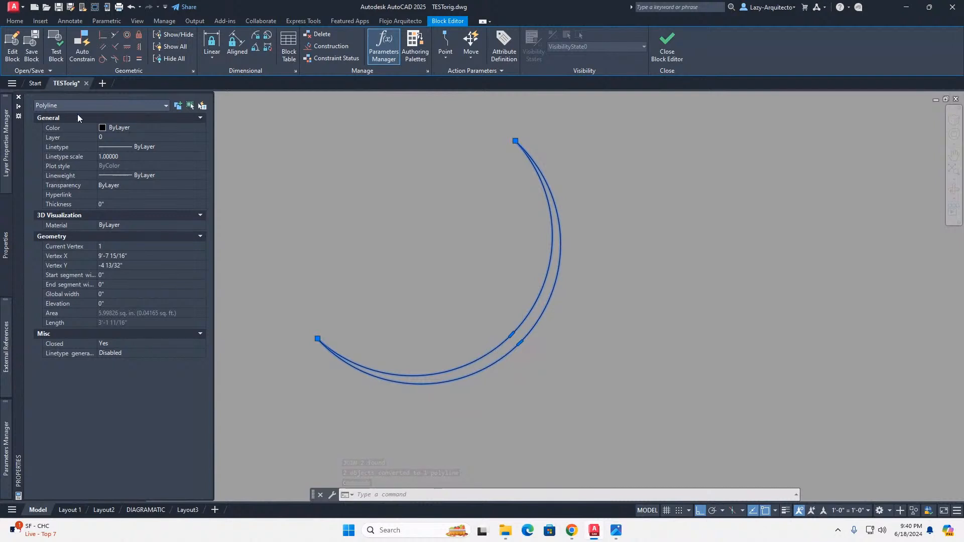
pyautogui.scroll(-2, 426, 269)
pyautogui.press('Escape')
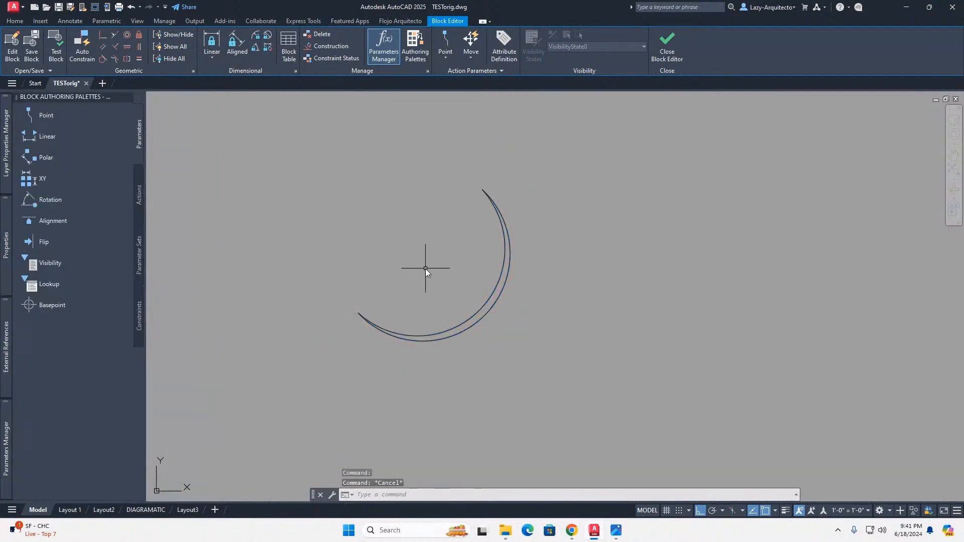
# Hatch the crescent with an associative solid fill at 50 transparency, selecting the joined polyline as the boundary object
pyautogui.write('H')
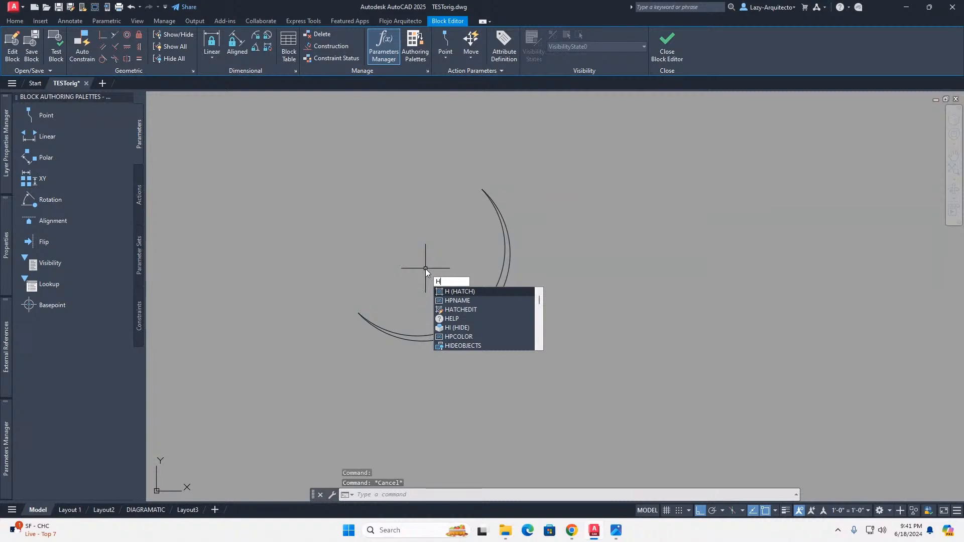
pyautogui.press('Return')
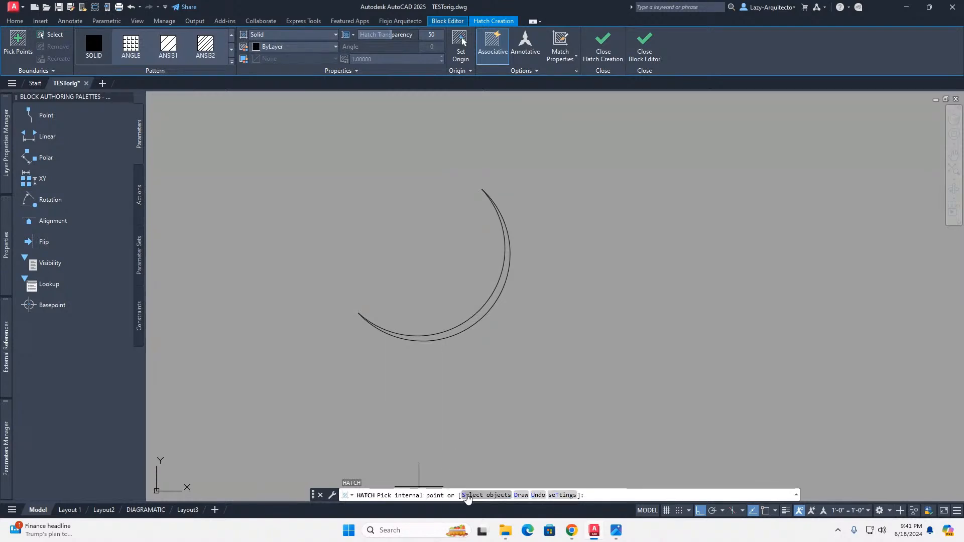
pyautogui.click(467, 496)
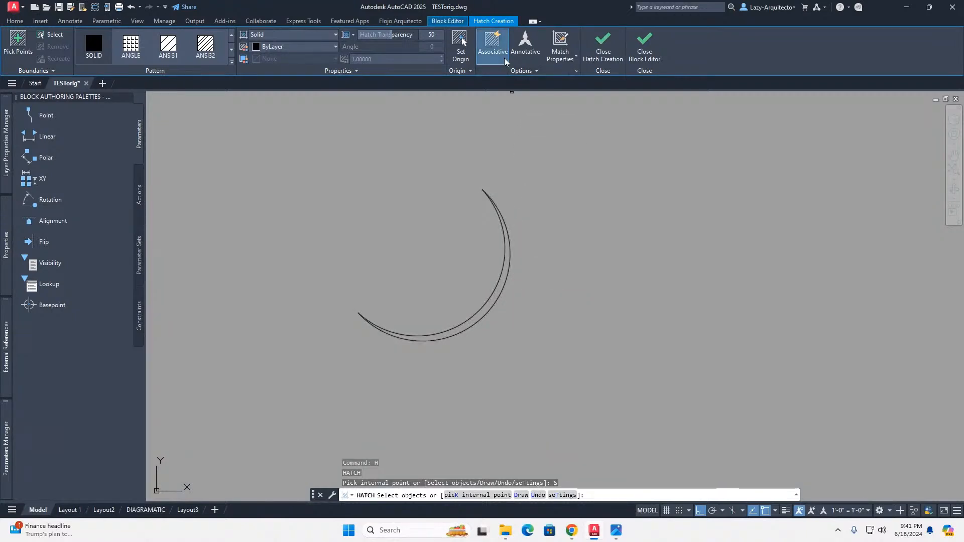
pyautogui.click(503, 229)
pyautogui.press('Return')
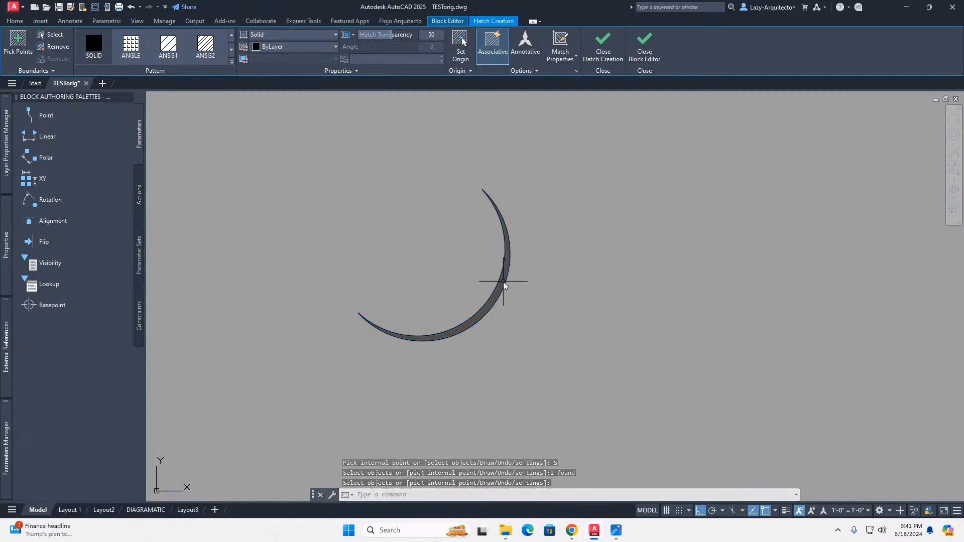
pyautogui.scroll(-3, 528, 296)
pyautogui.moveTo(409, 306); pyautogui.dragTo(589, 305, button='middle')
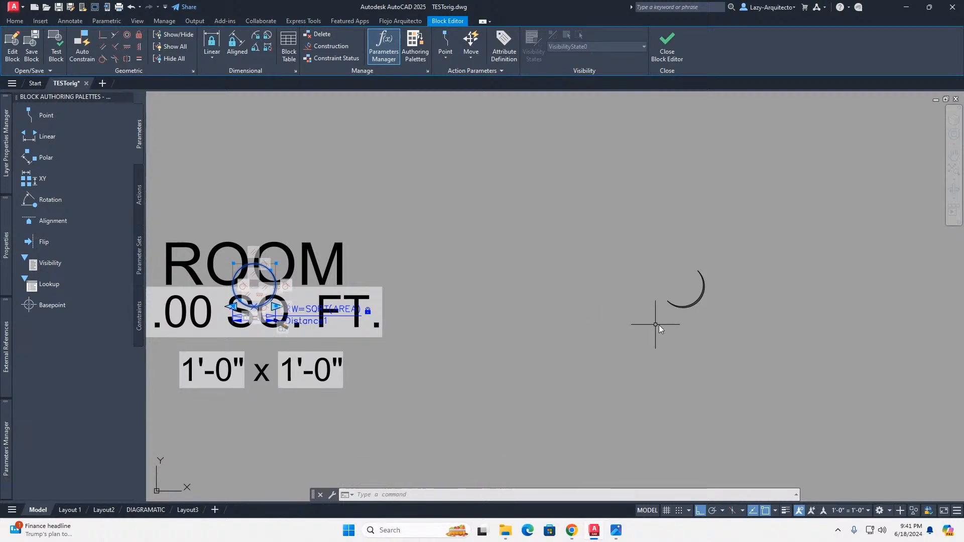
pyautogui.click(735, 309)
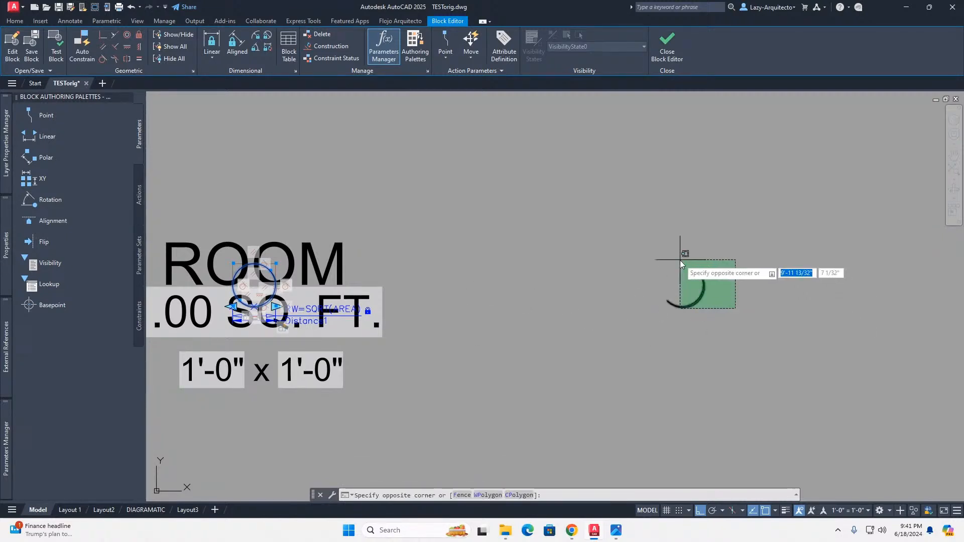
pyautogui.click(678, 258)
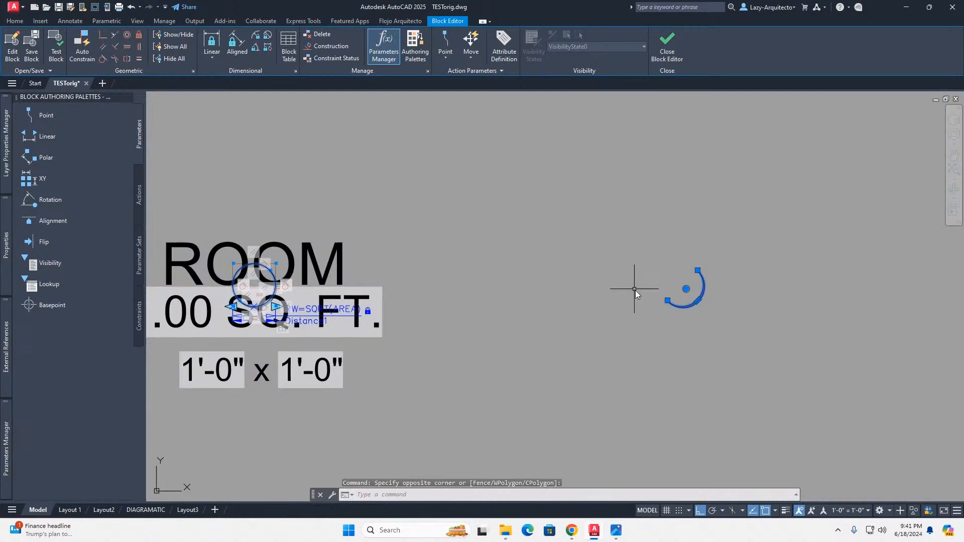
pyautogui.press('Escape')
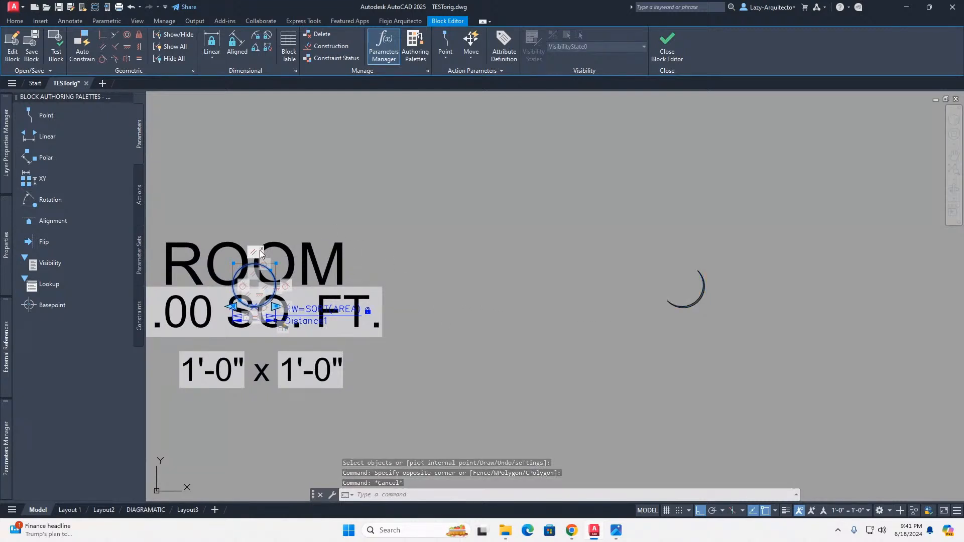
pyautogui.press('Escape')
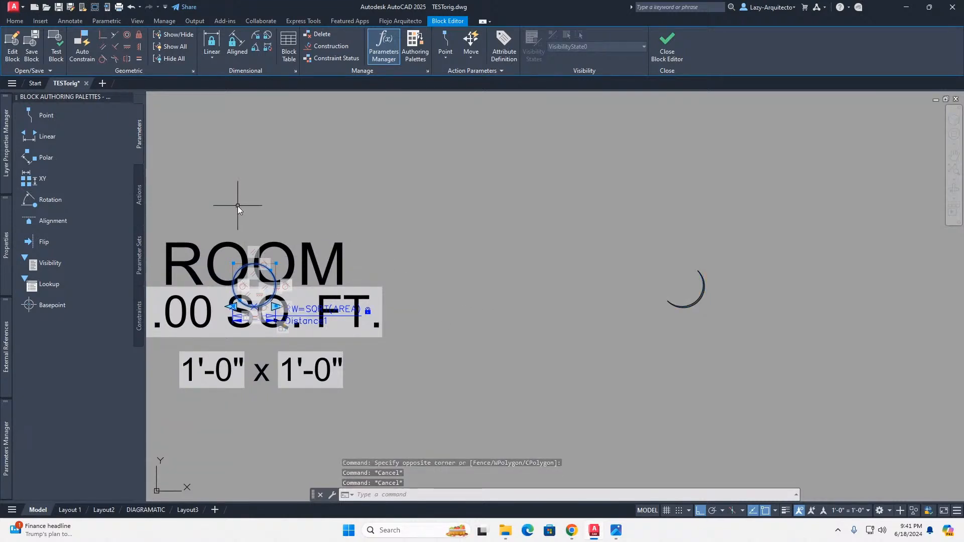
pyautogui.click(139, 59)
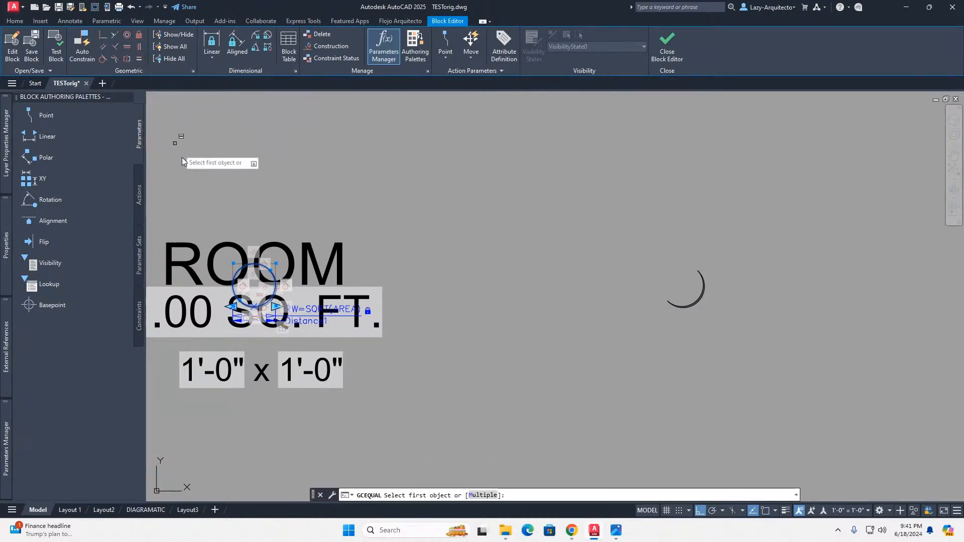
pyautogui.scroll(6, 225, 258)
pyautogui.click(254, 271)
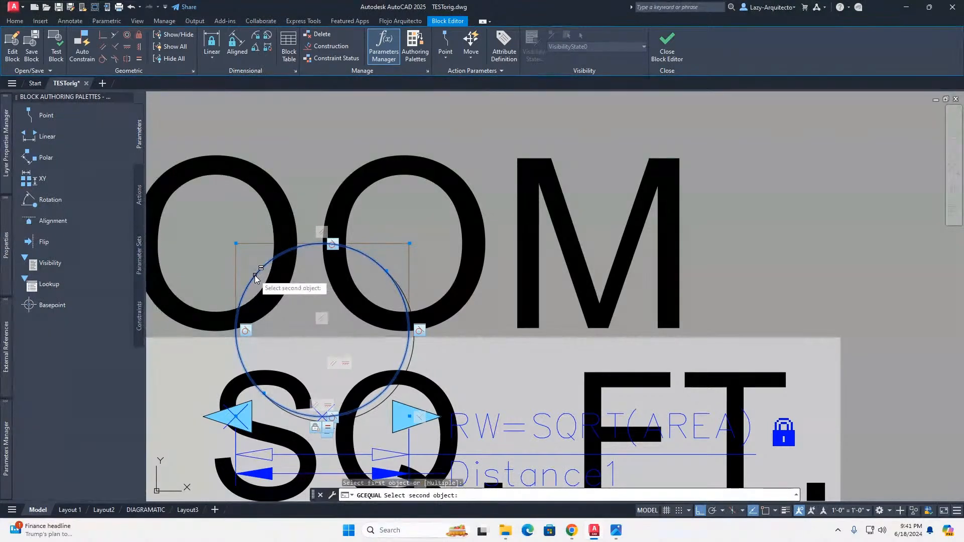
pyautogui.press('Escape')
pyautogui.press('Escape')
pyautogui.press('Escape')
# Regenerate the model and apply an Equal constraint between the bubble's circle and the separate crescent's outer arc
pyautogui.write('REA')
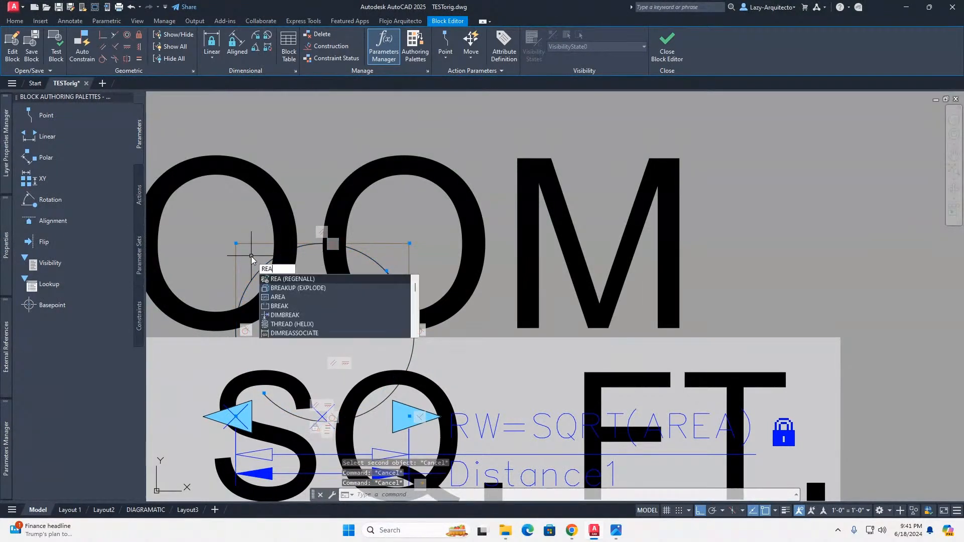
pyautogui.press('Return')
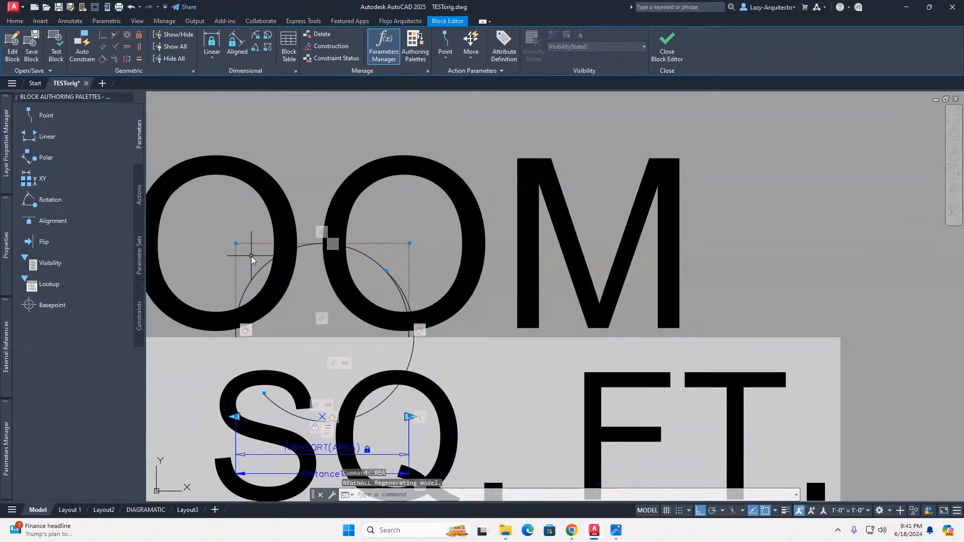
pyautogui.click(139, 59)
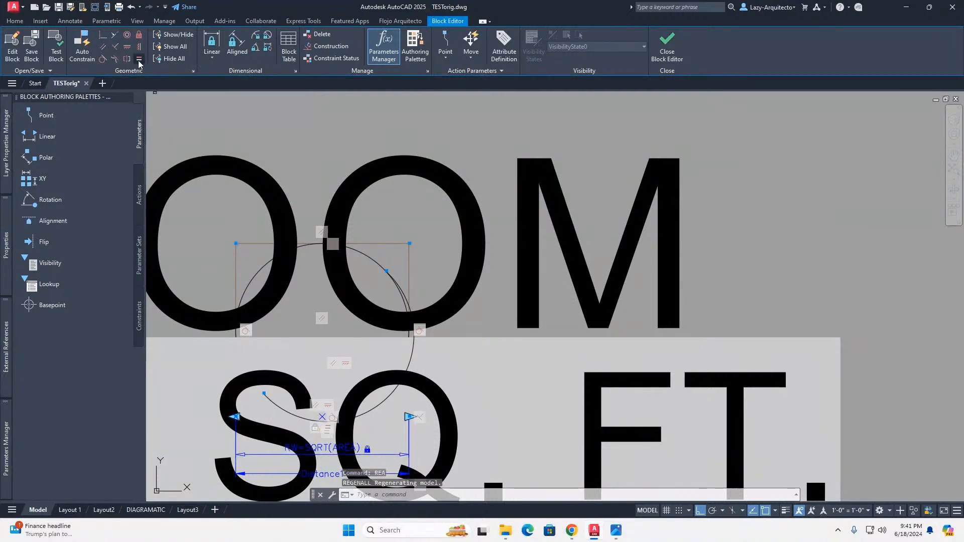
pyautogui.click(257, 274)
pyautogui.scroll(-5, 257, 273)
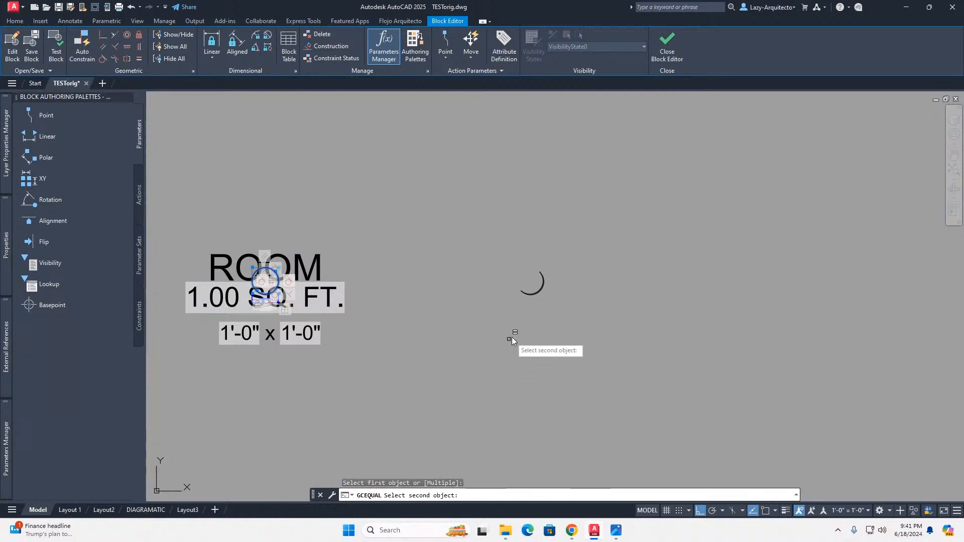
pyautogui.scroll(5, 537, 298)
pyautogui.scroll(2, 550, 272)
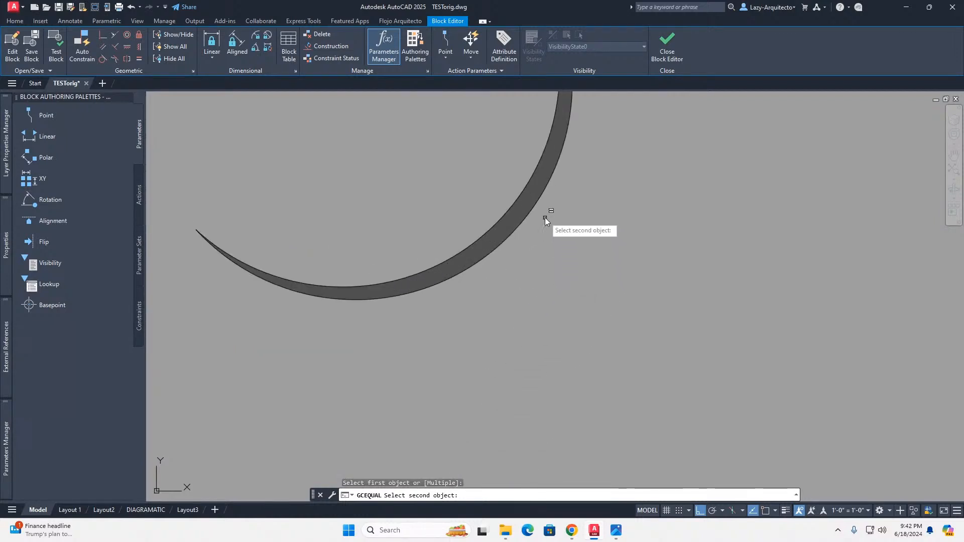
pyautogui.scroll(-2, 545, 218)
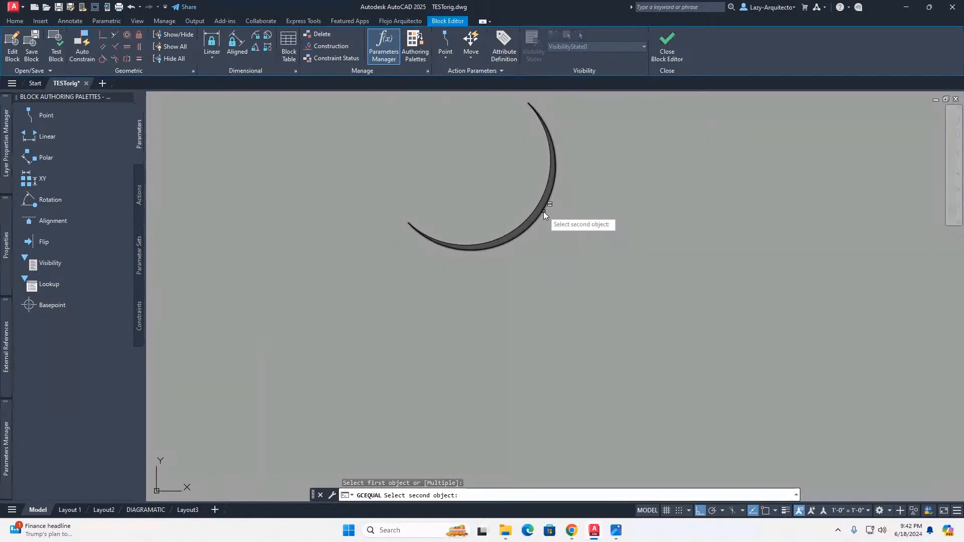
pyautogui.click(544, 212)
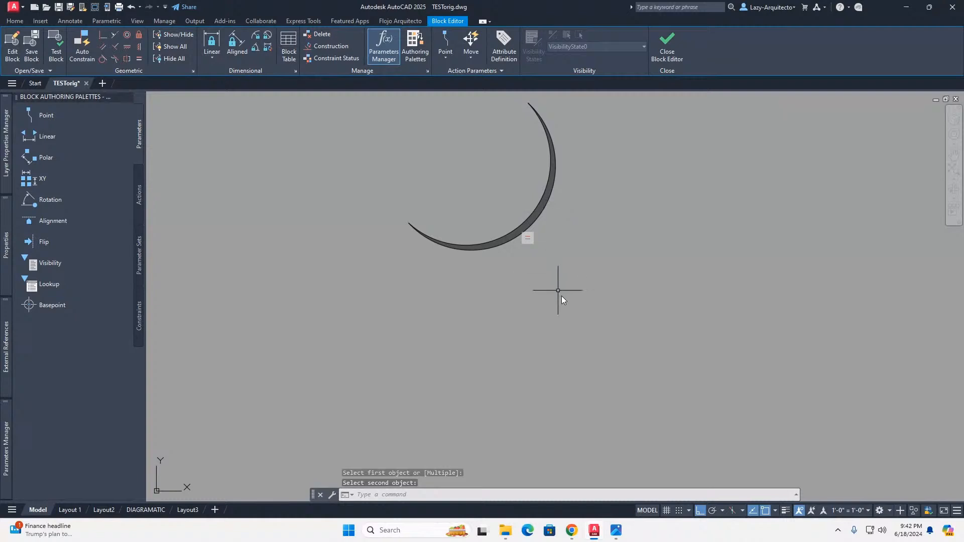
# Open the block in a test window, select the block reference, and set its AREA parameter to 500
pyautogui.scroll(-3, 599, 318)
pyautogui.moveTo(442, 308)
pyautogui.mouseDown(button='middle')
pyautogui.moveTo(550, 327)
pyautogui.moveTo(548, 339)
pyautogui.mouseUp(button='middle')
pyautogui.scroll(-2, 533, 335)
pyautogui.moveTo(431, 319); pyautogui.dragTo(574, 314, button='middle')
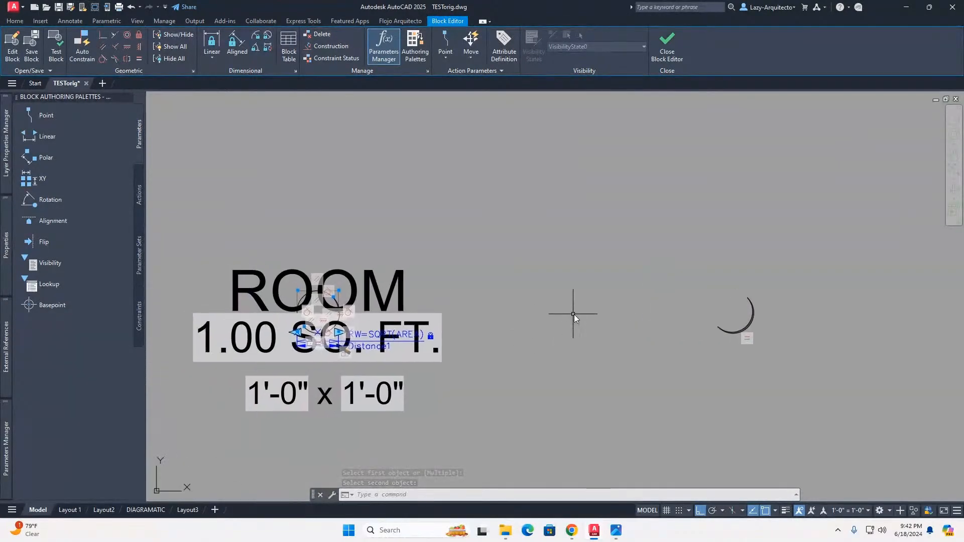
pyautogui.click(55, 55)
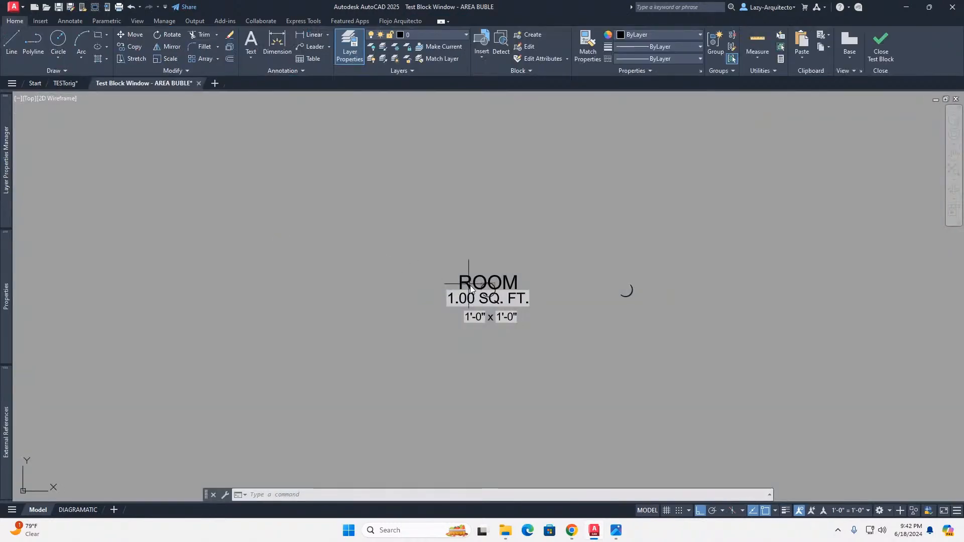
pyautogui.click(483, 285)
pyautogui.scroll(2, 543, 295)
pyautogui.moveTo(535, 293); pyautogui.dragTo(446, 288, button='middle')
pyautogui.moveTo(6, 282)
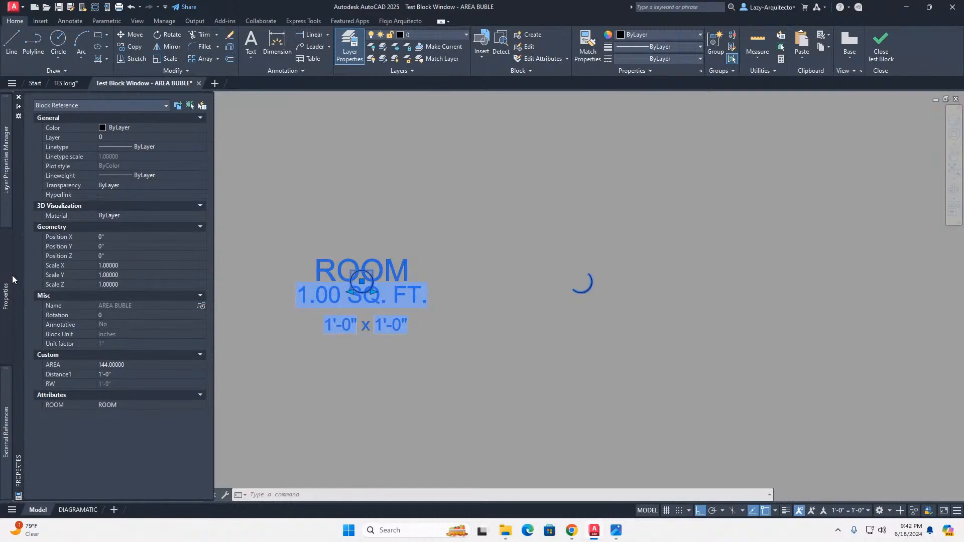
pyautogui.click(131, 366)
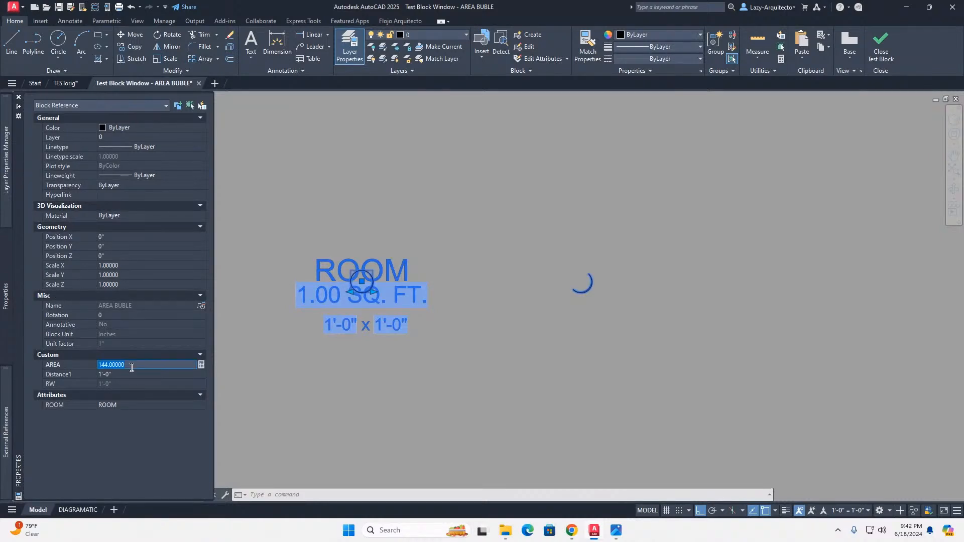
pyautogui.write('500')
pyautogui.press('Tab')
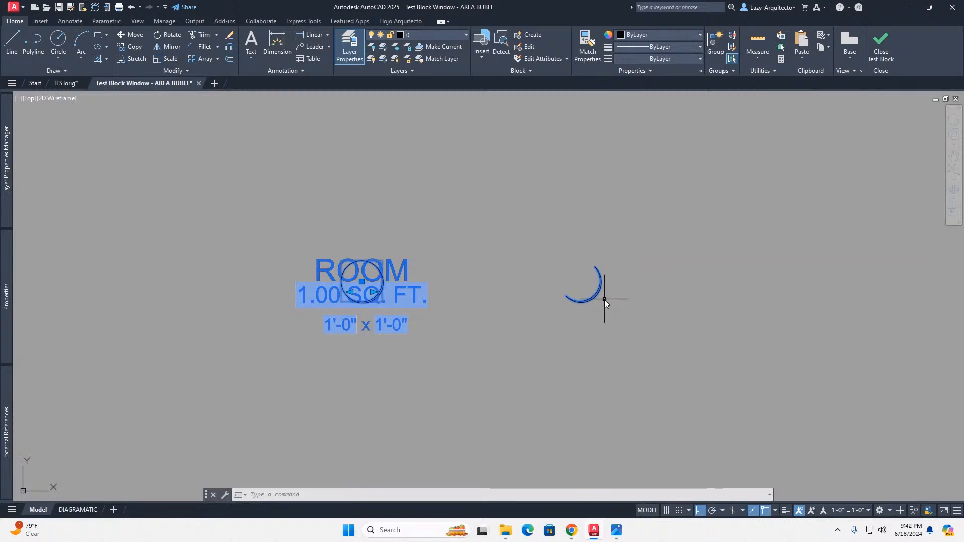
# Examine the resized crescent's hatch and outline beside the bubble, and close the test block window
pyautogui.scroll(6, 604, 296)
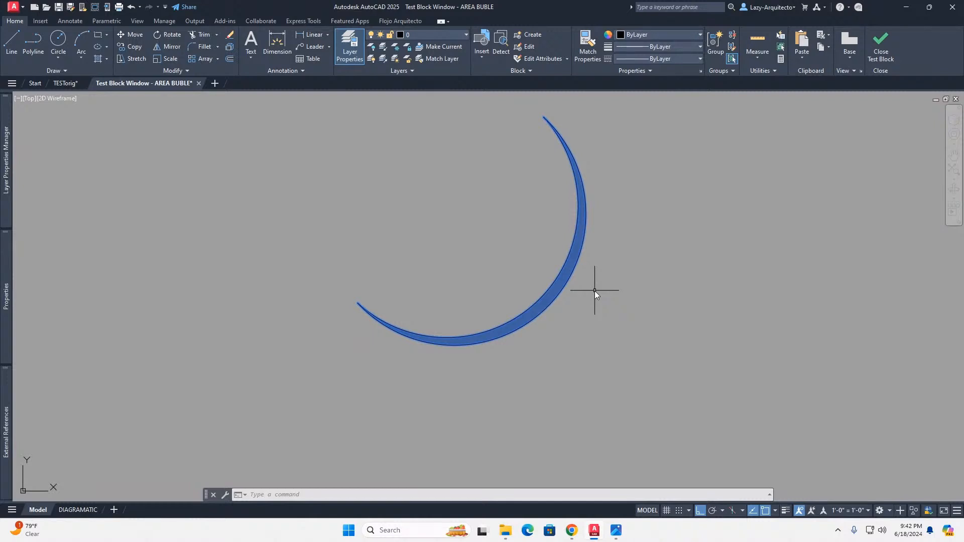
pyautogui.scroll(-2, 594, 290)
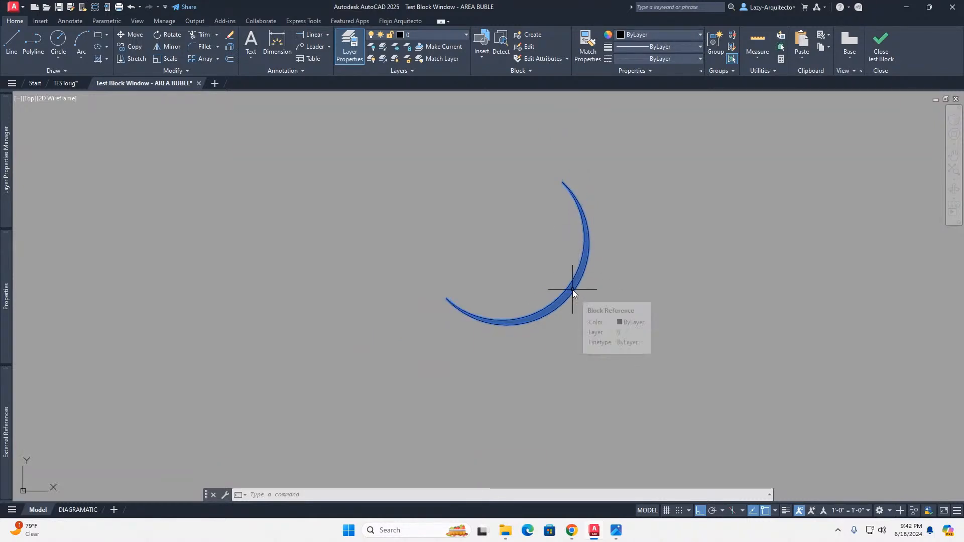
pyautogui.scroll(-1, 572, 290)
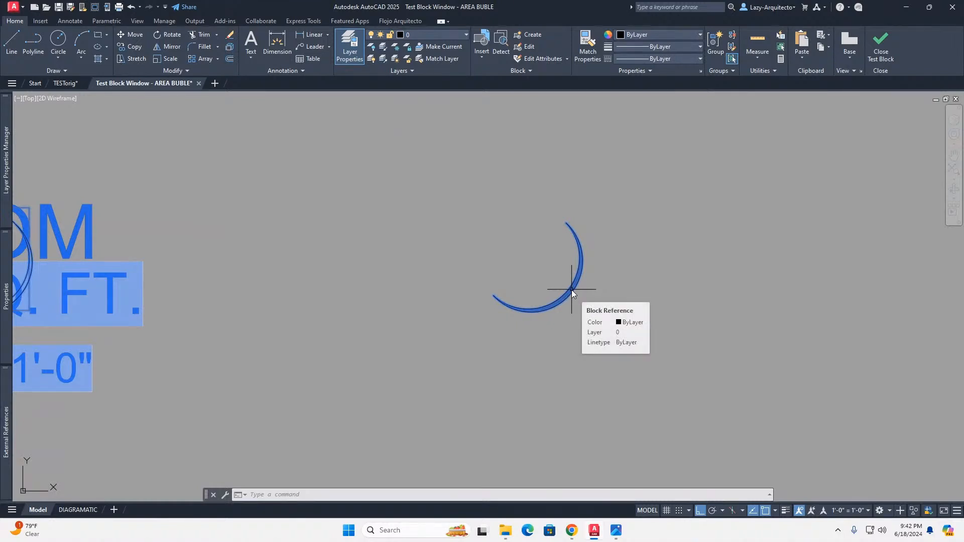
pyautogui.scroll(-1, 571, 290)
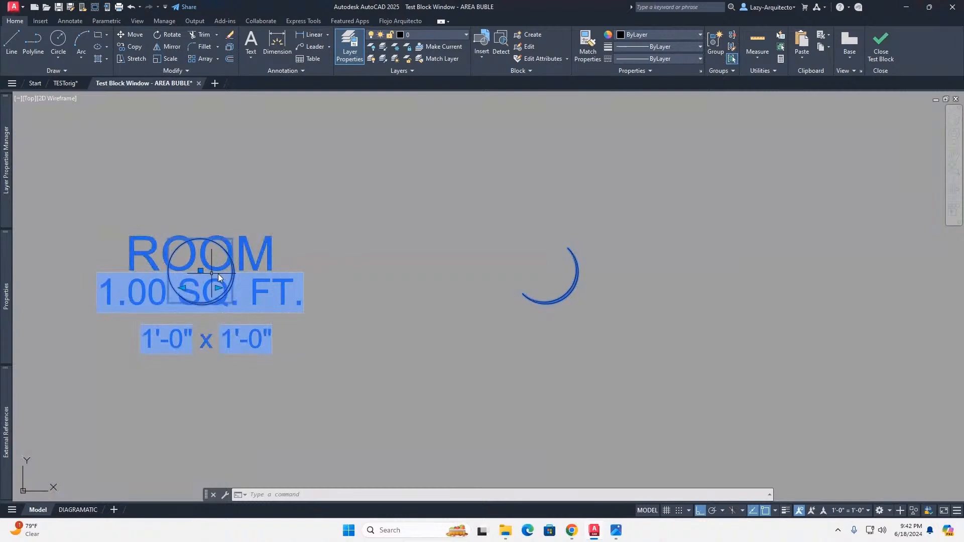
pyautogui.click(884, 50)
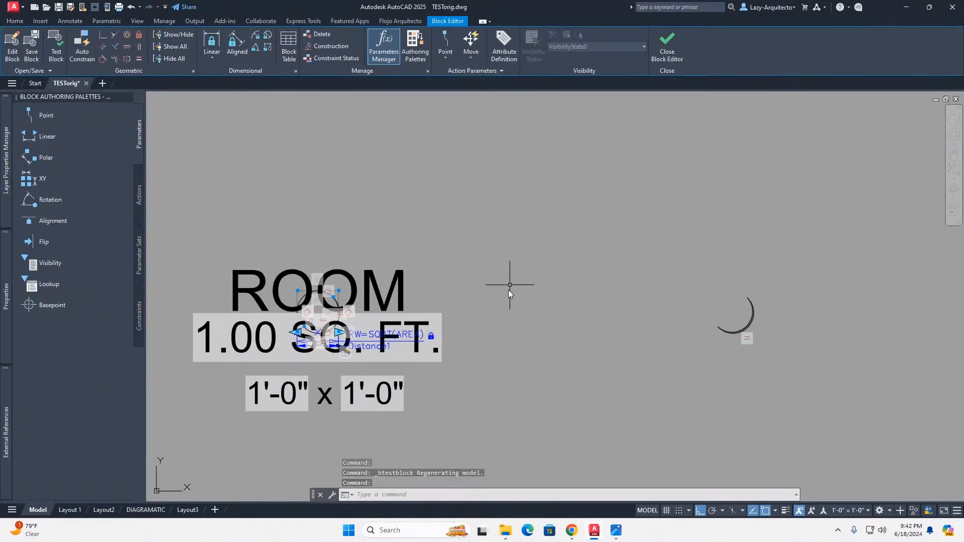
# Delete the leftover shadow arc overlapping the lower right side of the bubble's circle
pyautogui.scroll(8, 336, 304)
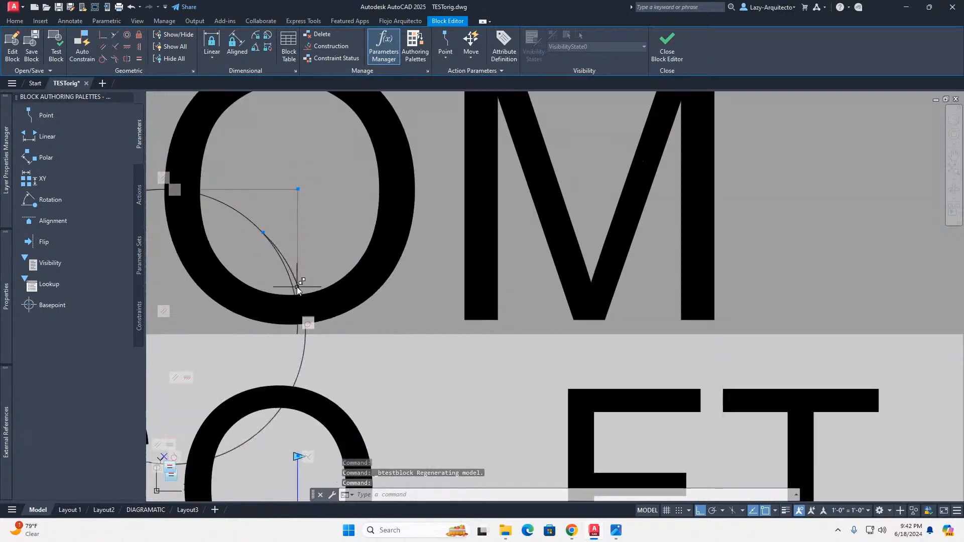
pyautogui.click(285, 270)
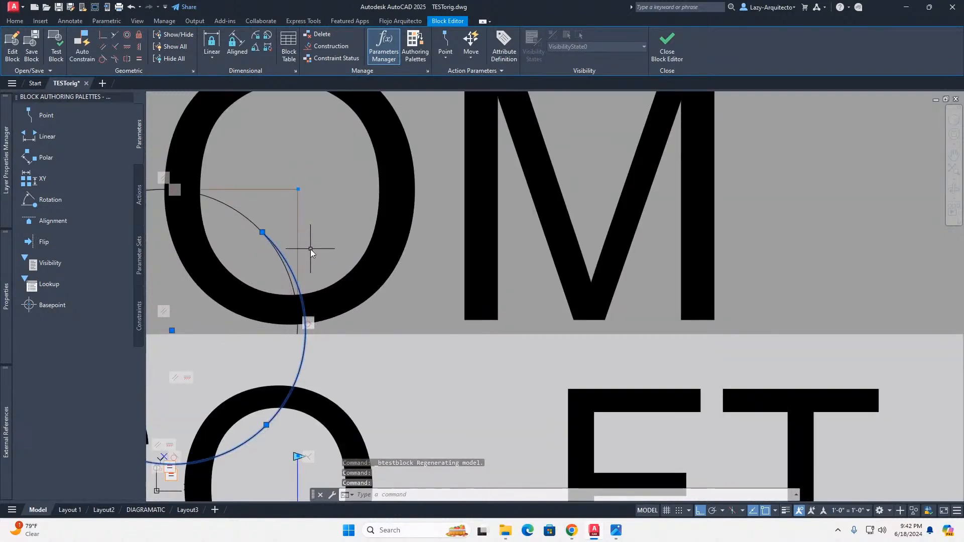
pyautogui.press('Delete')
# Move the separate crescent polyline and its hatch 10' left onto the bubble's circle
pyautogui.scroll(-8, 310, 249)
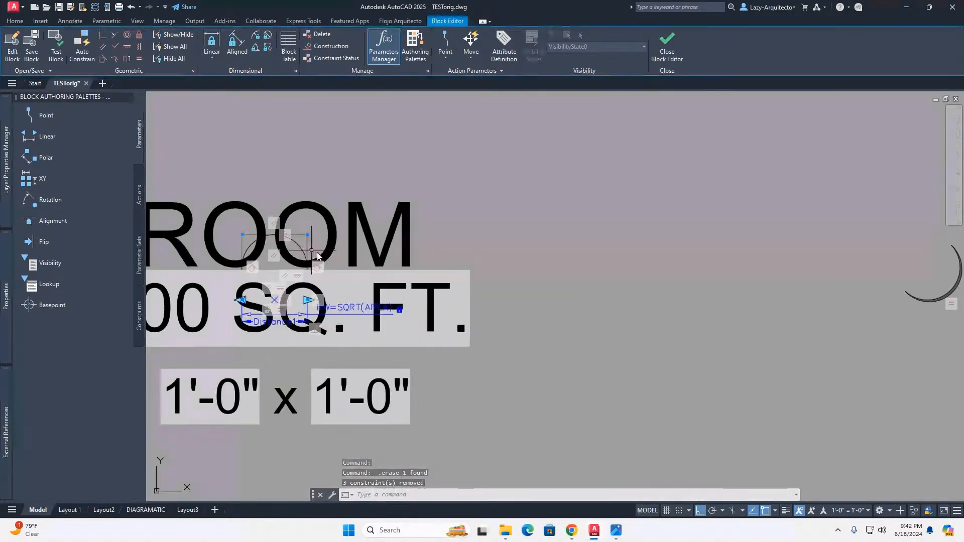
pyautogui.click(773, 270)
pyautogui.click(748, 255)
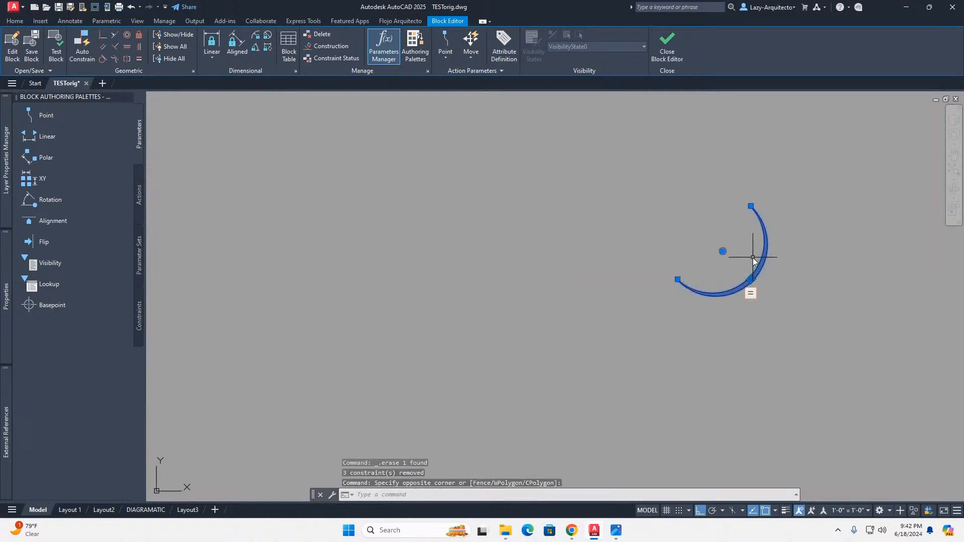
pyautogui.write('M')
pyautogui.press('Return')
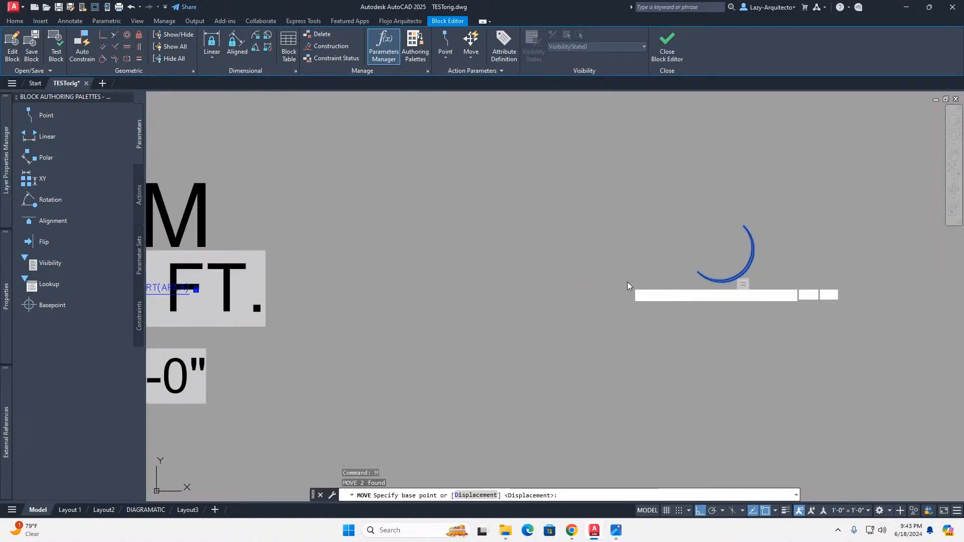
pyautogui.click(627, 282)
pyautogui.write('10')
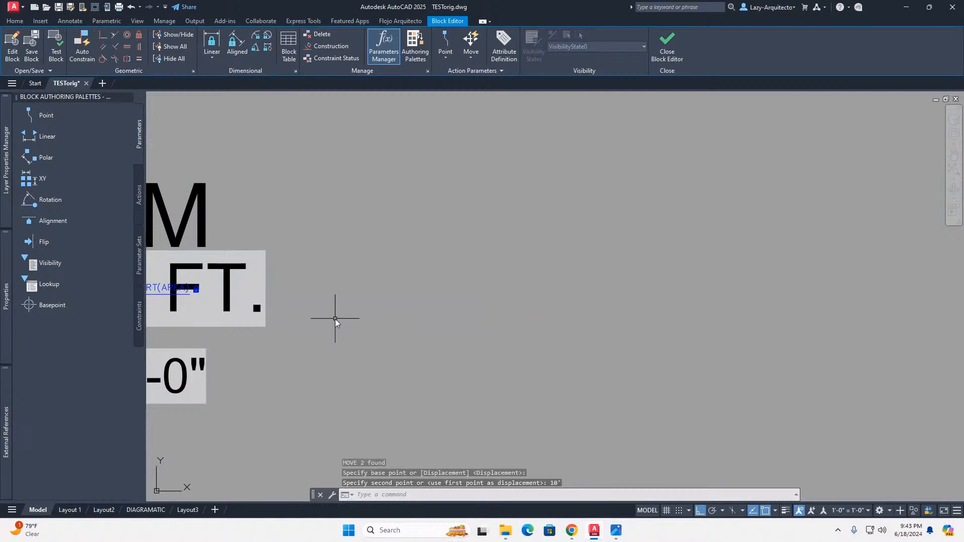
pyautogui.moveTo(335, 319); pyautogui.dragTo(495, 319, button='middle')
pyautogui.scroll(4, 280, 254)
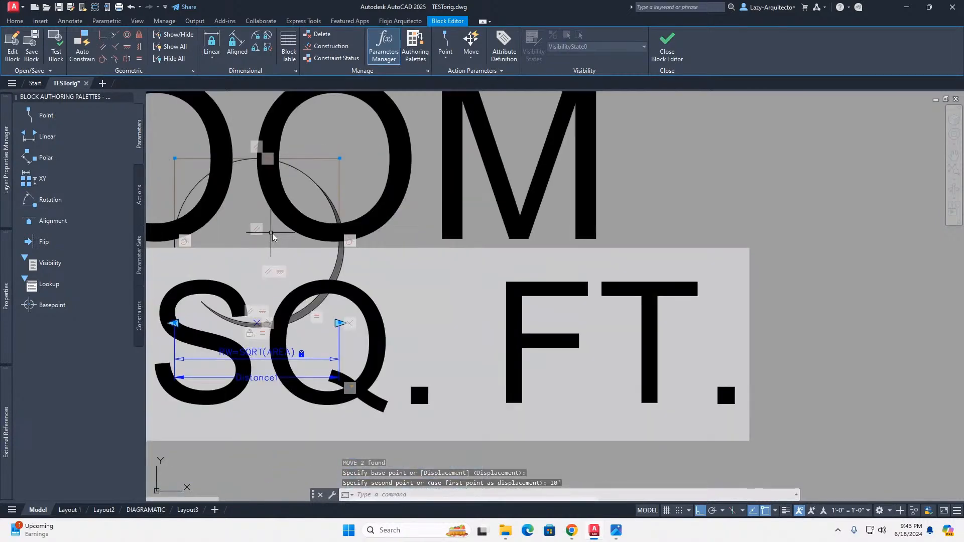
pyautogui.moveTo(271, 237); pyautogui.dragTo(401, 267, button='middle')
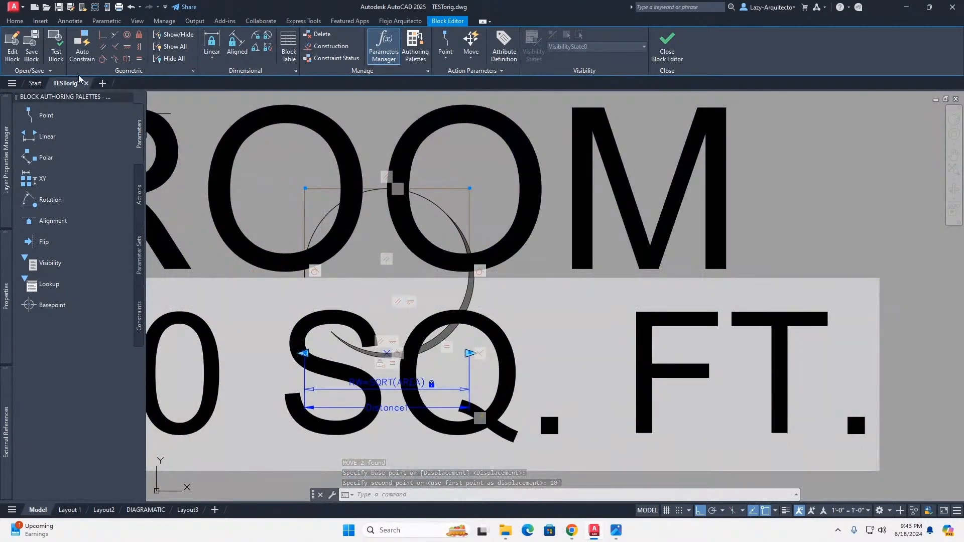
# Open the block in a test window and inspect the hatched crescent against the bubble's circle
pyautogui.click(57, 45)
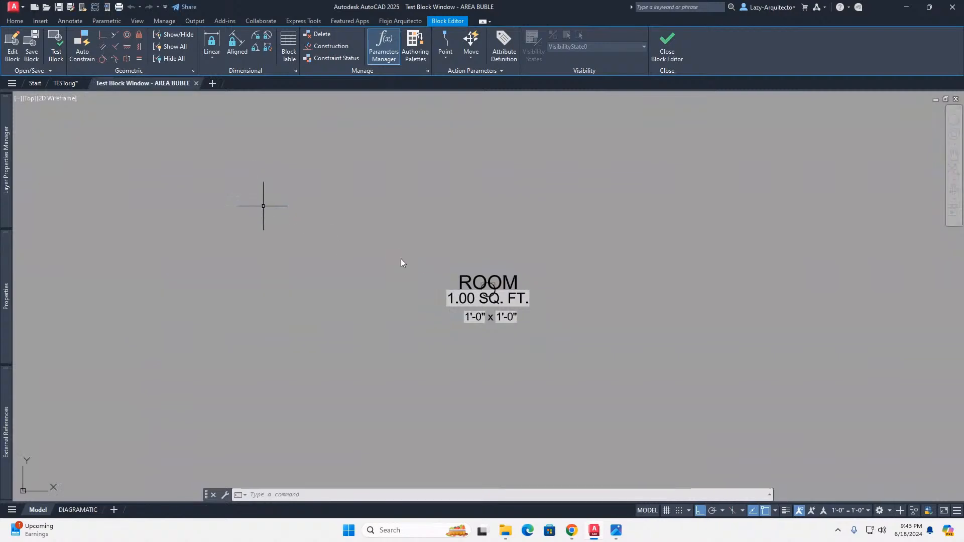
pyautogui.scroll(5, 517, 286)
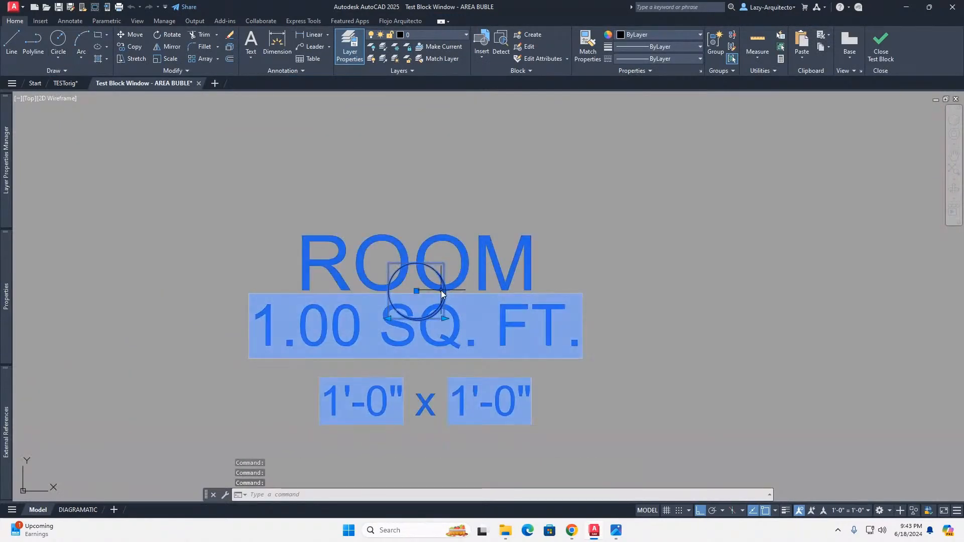
pyautogui.click(436, 293)
pyautogui.scroll(5, 435, 294)
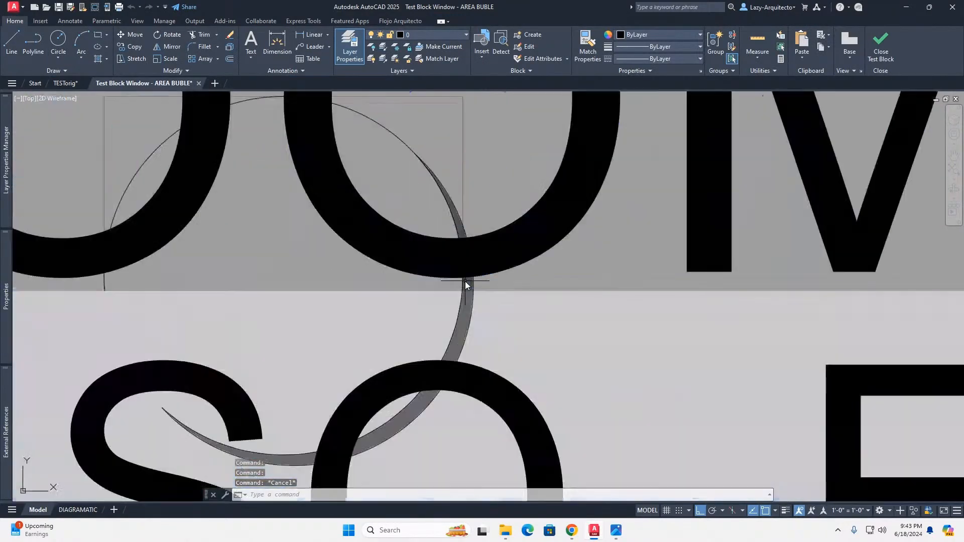
pyautogui.press('Escape')
# Set the block reference's AREA parameter to 900 and inspect the crescent's fit on the enlarged circle
pyautogui.scroll(-5, 489, 260)
pyautogui.hotkey('ctrl', 'a')
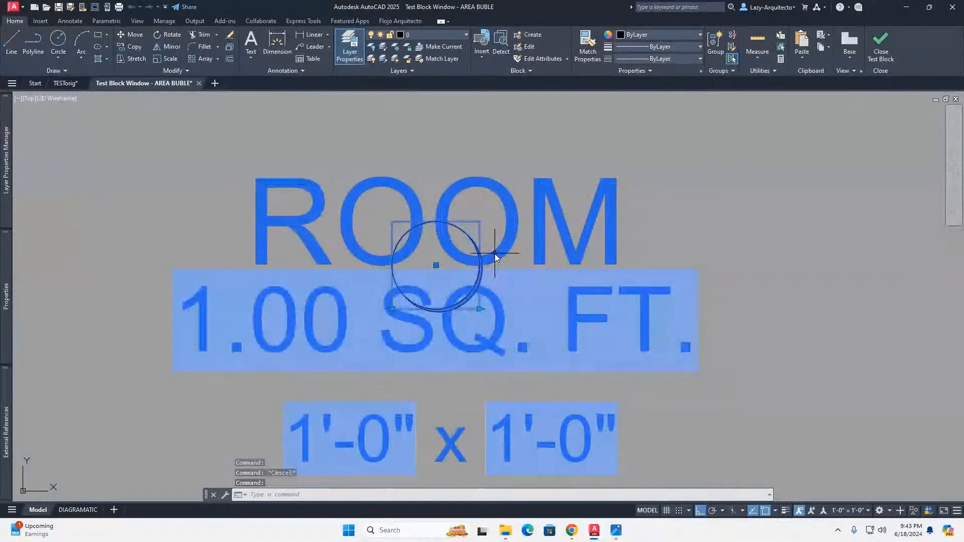
pyautogui.scroll(-4, 485, 257)
pyautogui.moveTo(12, 291)
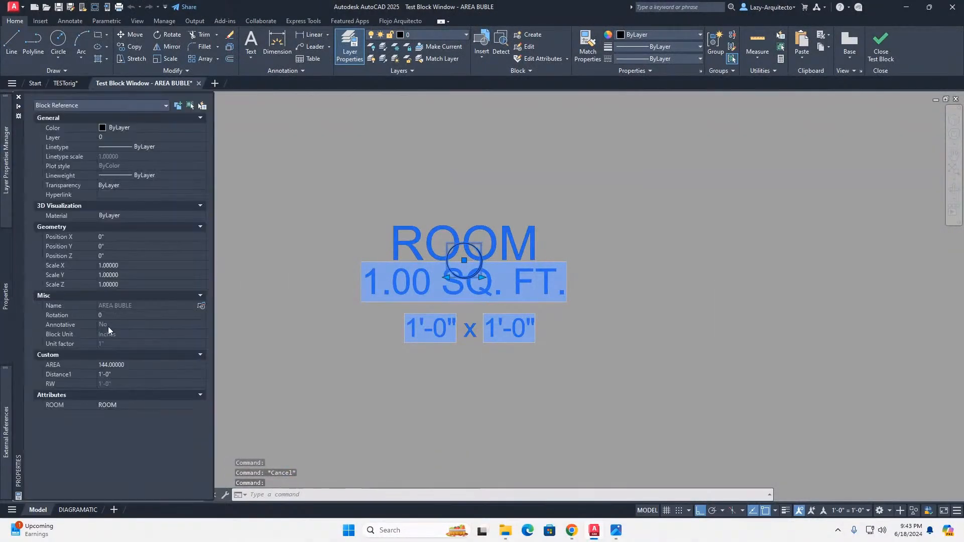
pyautogui.click(142, 364)
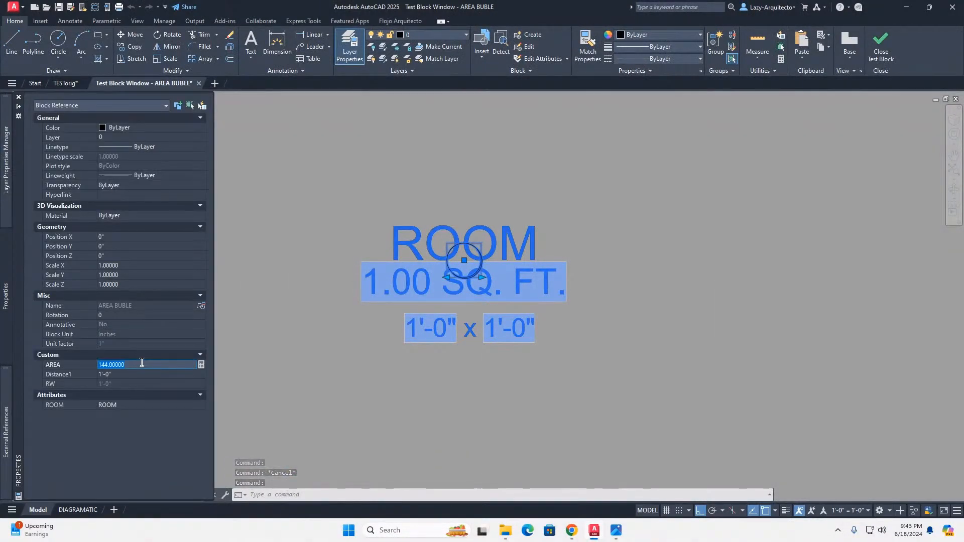
pyautogui.write('900')
pyautogui.press('Return')
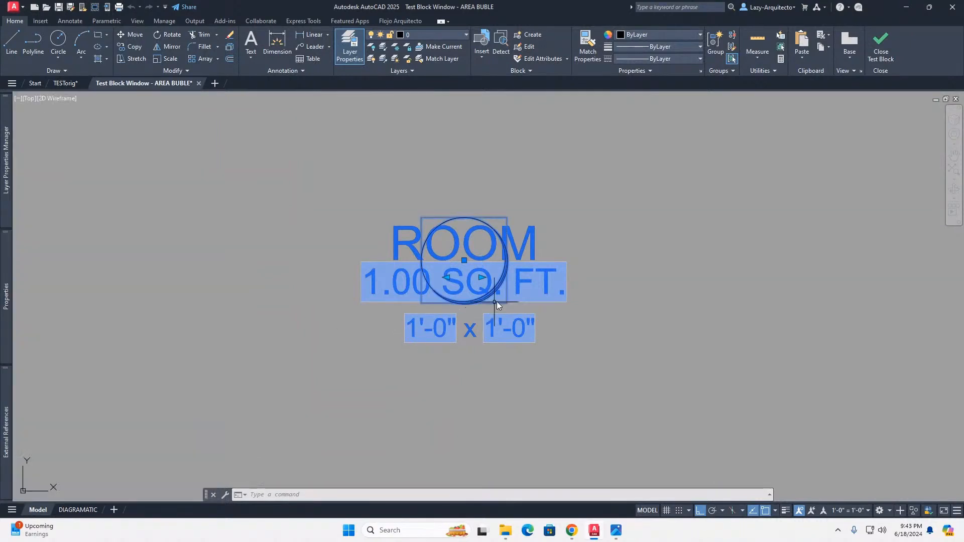
pyautogui.scroll(5, 496, 302)
pyautogui.press('Escape')
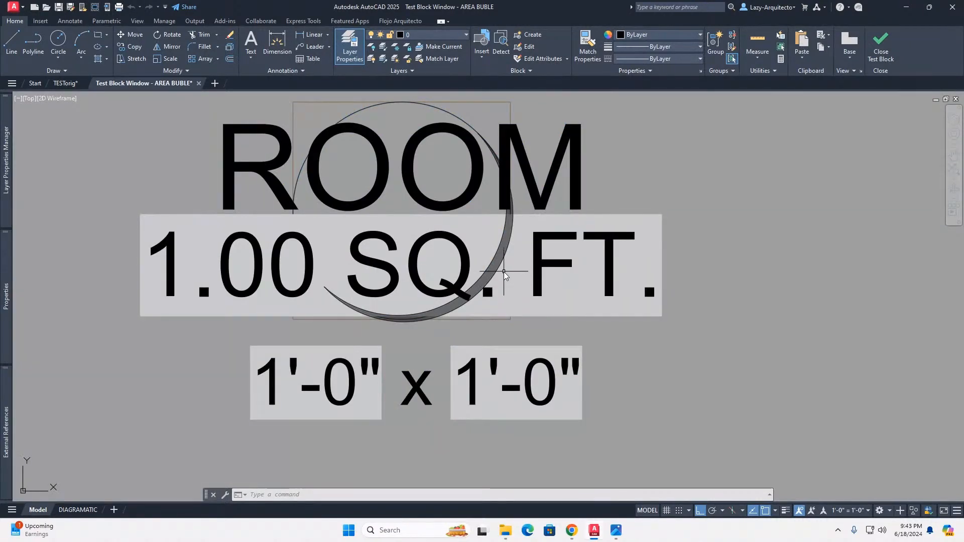
pyautogui.moveTo(518, 207); pyautogui.dragTo(493, 249, button='middle')
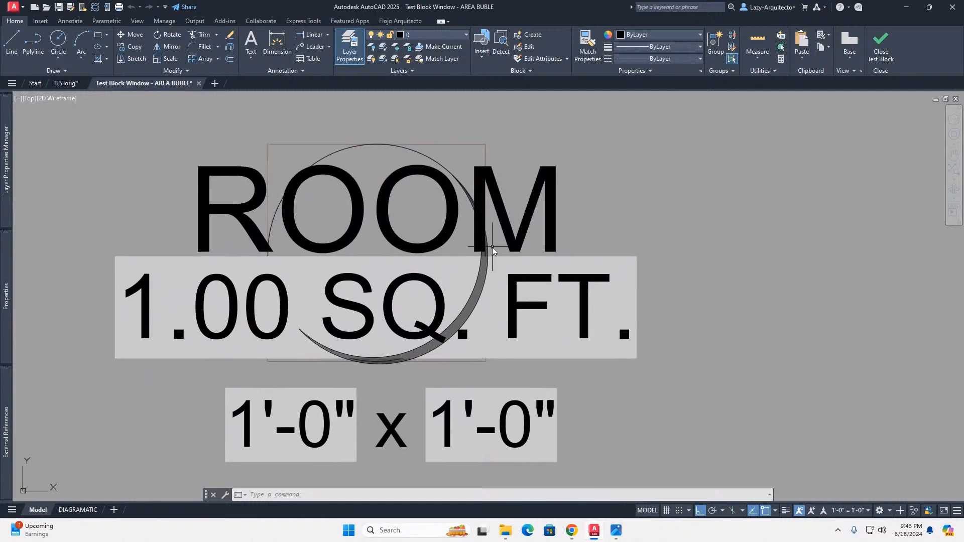
pyautogui.click(468, 195)
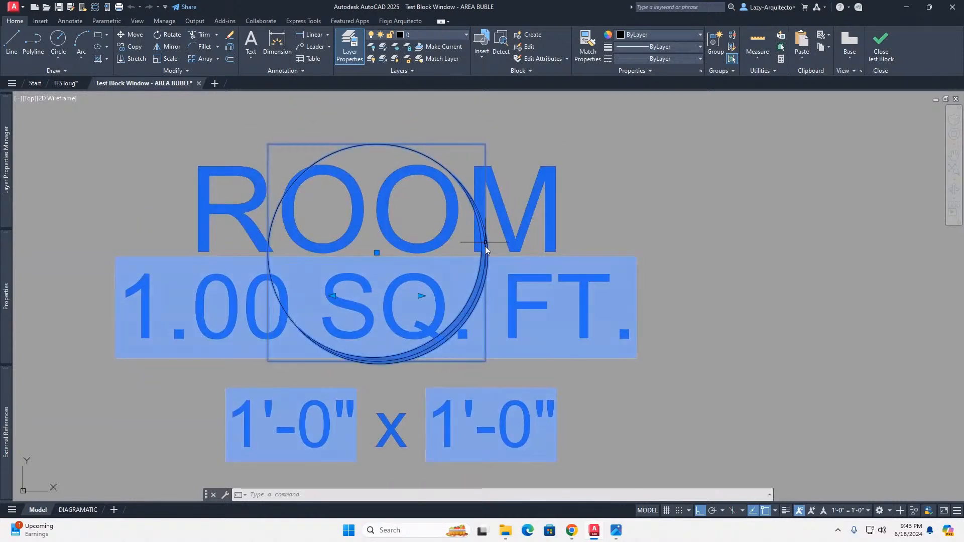
pyautogui.scroll(2, 486, 265)
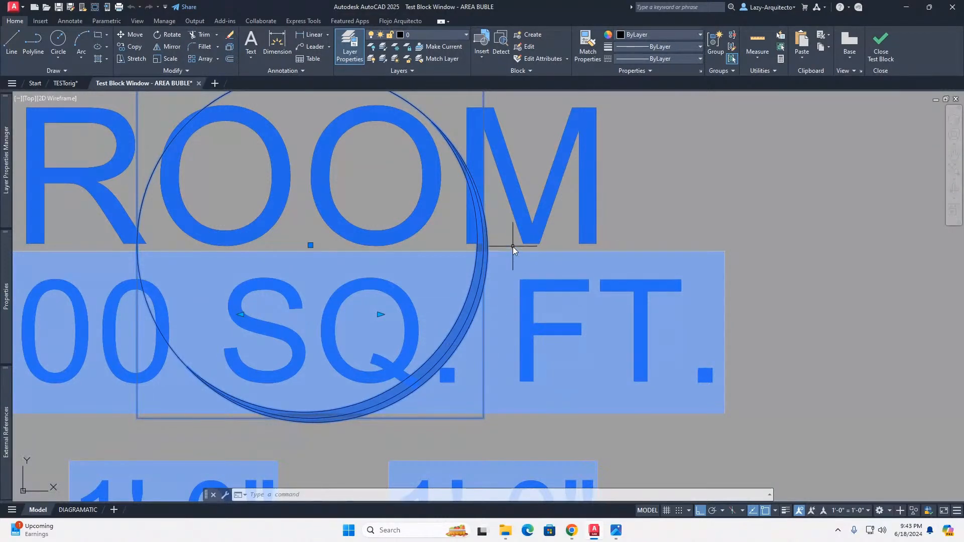
# Set the block reference's AREA parameter to 1500 and examine the crescent along the circle's lower right edge
pyautogui.scroll(-8, 513, 246)
pyautogui.moveTo(6, 264)
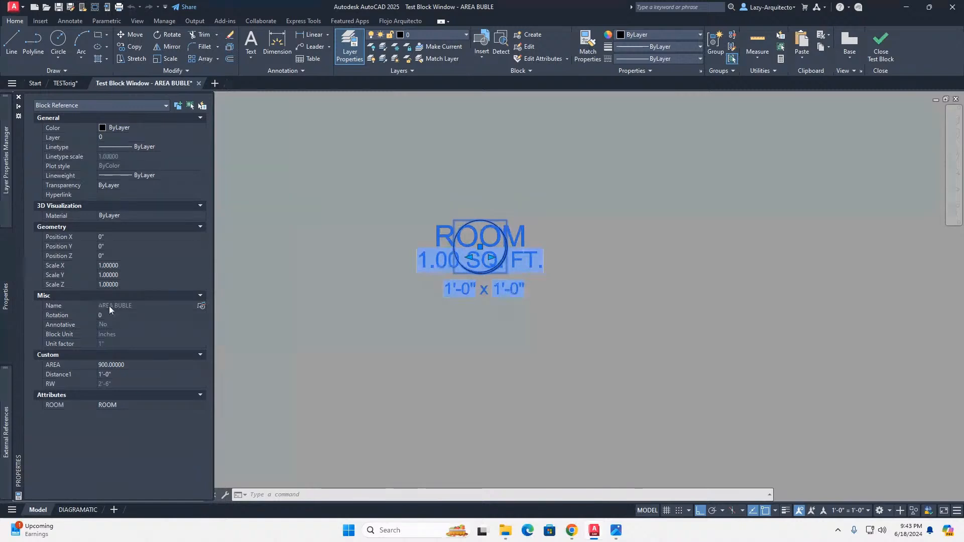
pyautogui.click(138, 366)
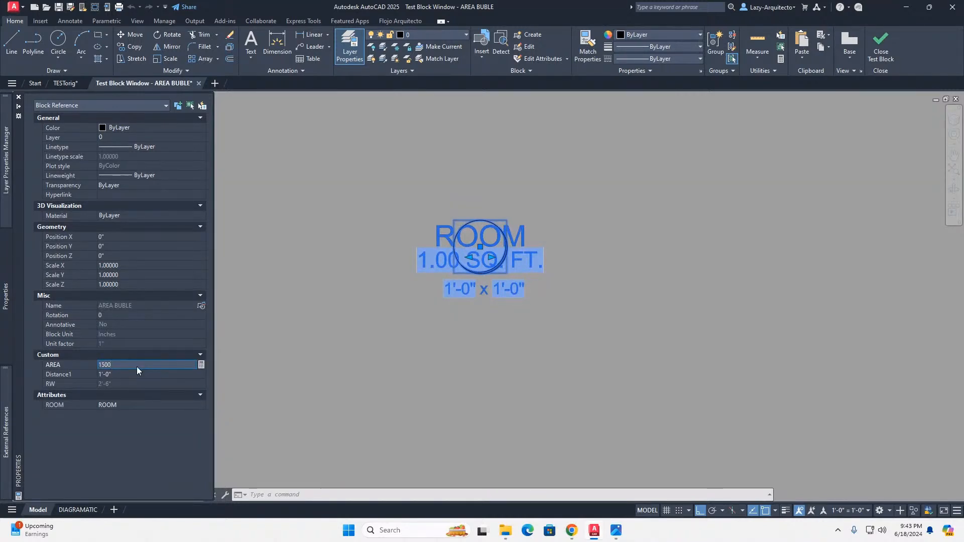
pyautogui.press('Tab')
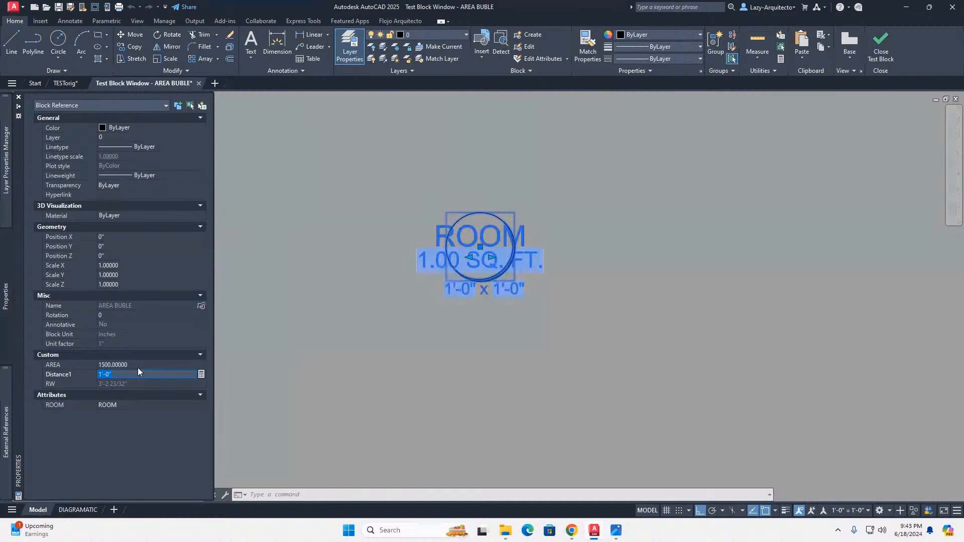
pyautogui.scroll(5, 497, 256)
pyautogui.moveTo(502, 234); pyautogui.dragTo(384, 273, button='middle')
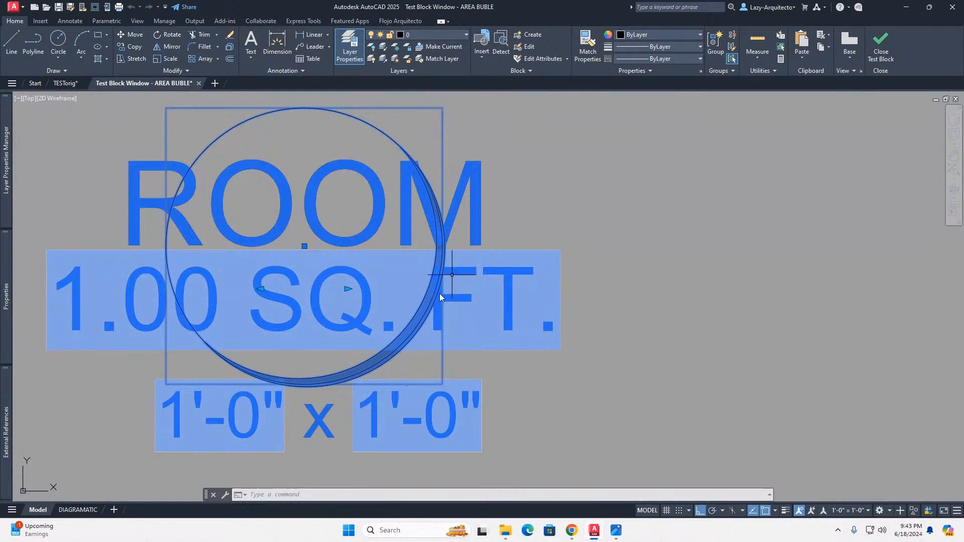
pyautogui.scroll(2, 400, 355)
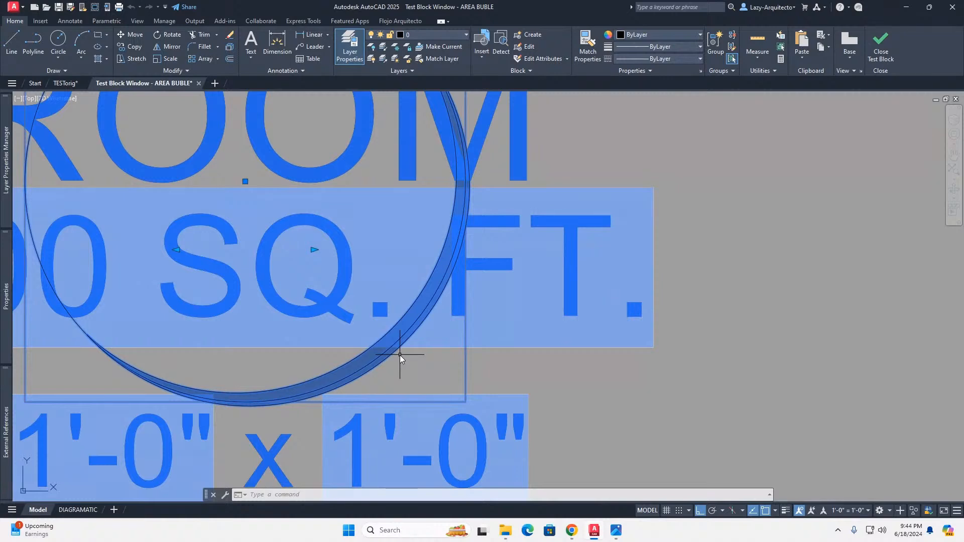
pyautogui.scroll(2, 400, 354)
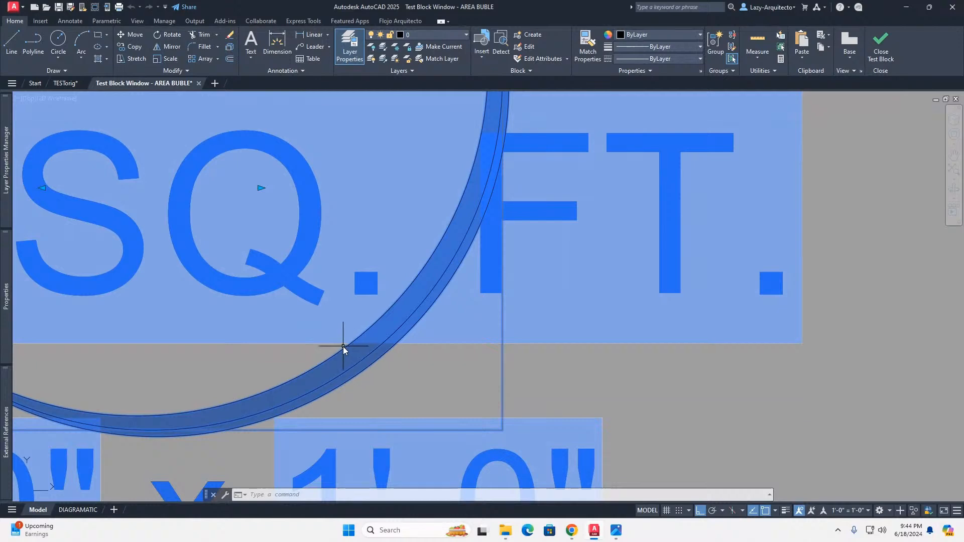
pyautogui.scroll(2, 343, 347)
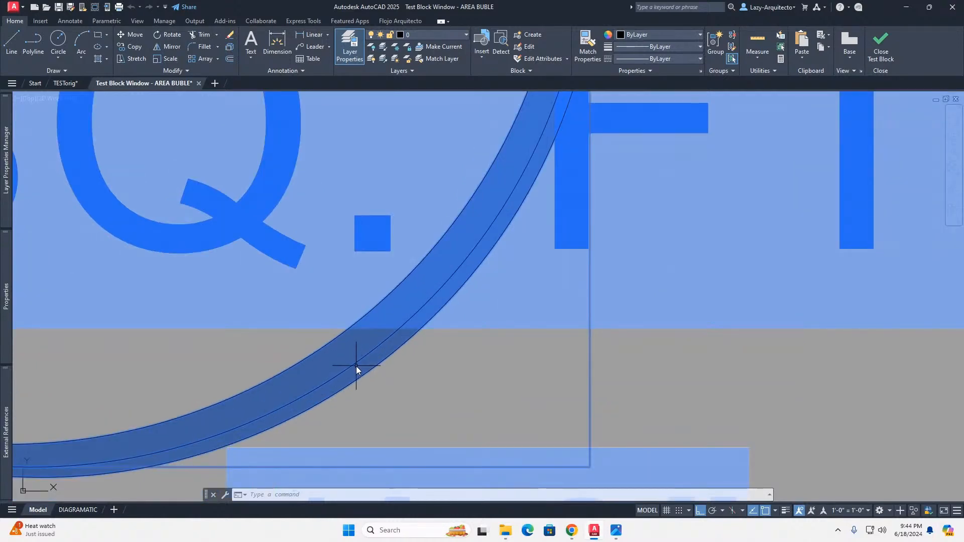
# Copy the resized block reference horizontally to the right of the original
pyautogui.scroll(-6, 342, 351)
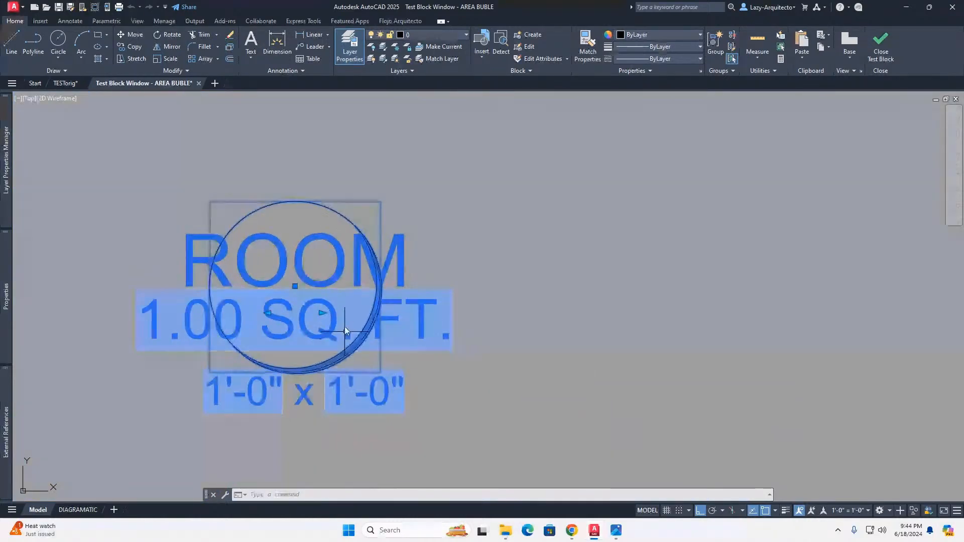
pyautogui.write('co')
pyautogui.press('Return')
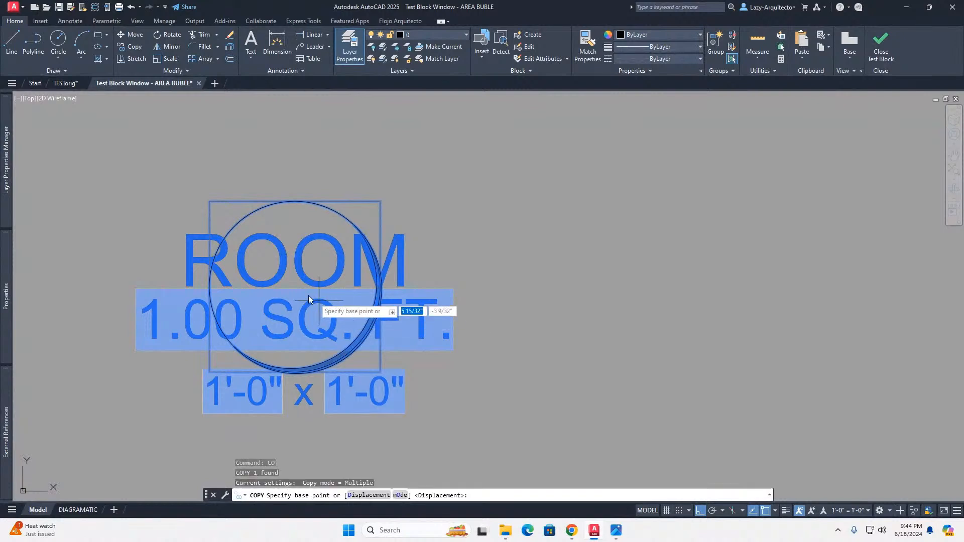
pyautogui.click(291, 282)
pyautogui.scroll(-2, 290, 282)
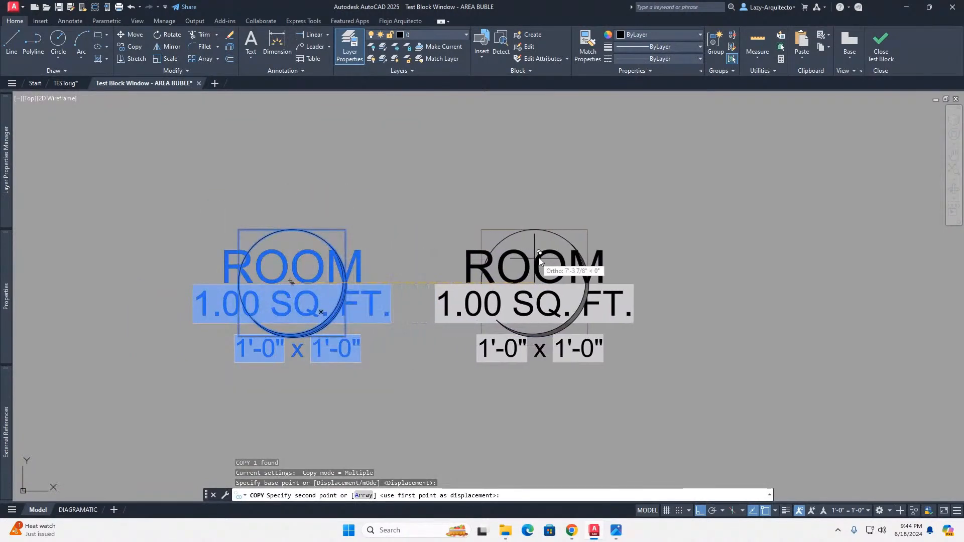
pyautogui.click(562, 255)
pyautogui.press('Escape')
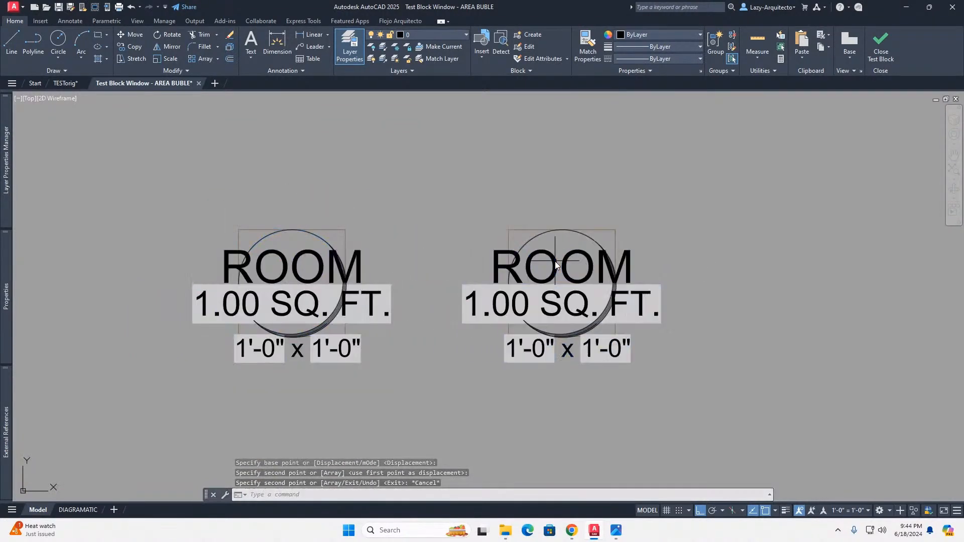
# Explode the copied block and delete its area and dimension texts
pyautogui.click(556, 262)
pyautogui.write('x')
pyautogui.press('Return')
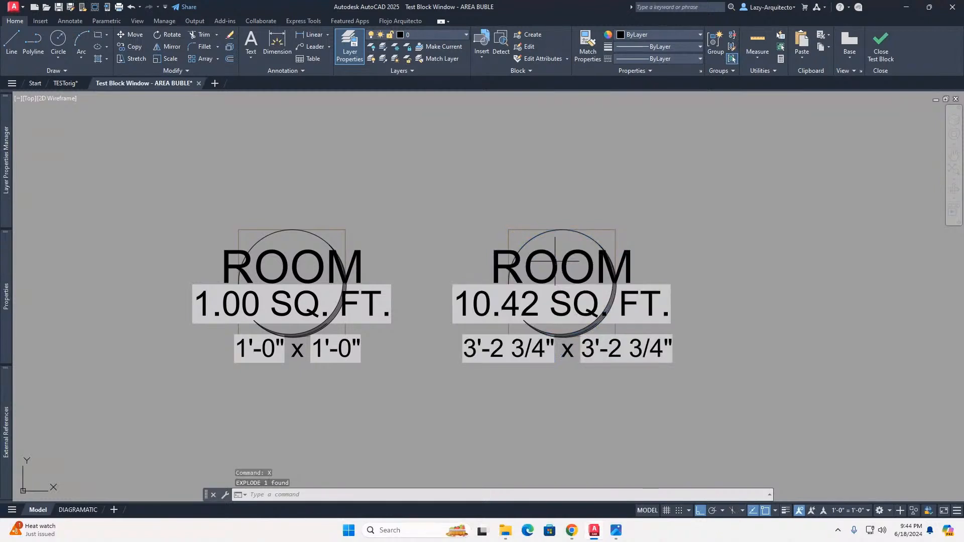
pyautogui.click(674, 351)
pyautogui.press('Delete')
# Delete the crescent's solid hatch from the exploded copy to expose the arcs beneath
pyautogui.scroll(4, 638, 307)
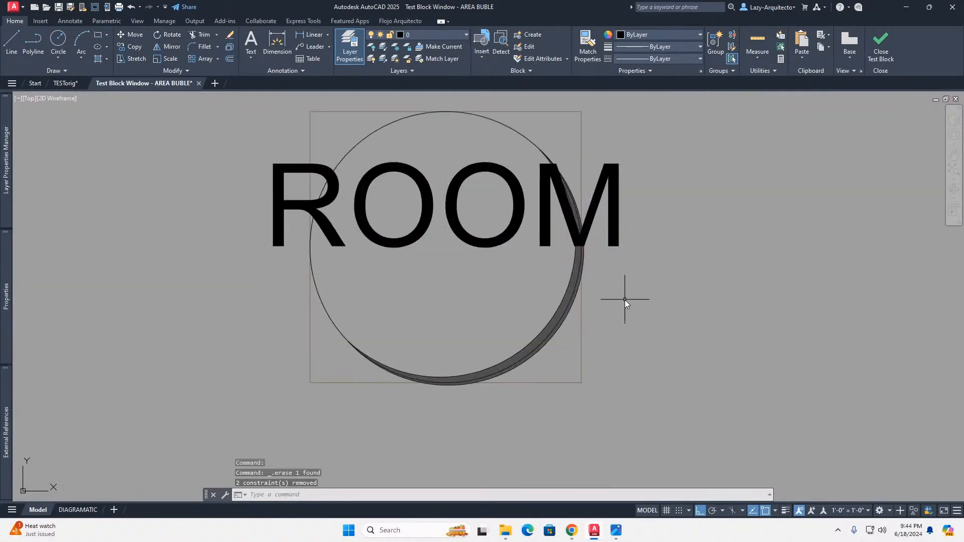
pyautogui.scroll(2, 547, 367)
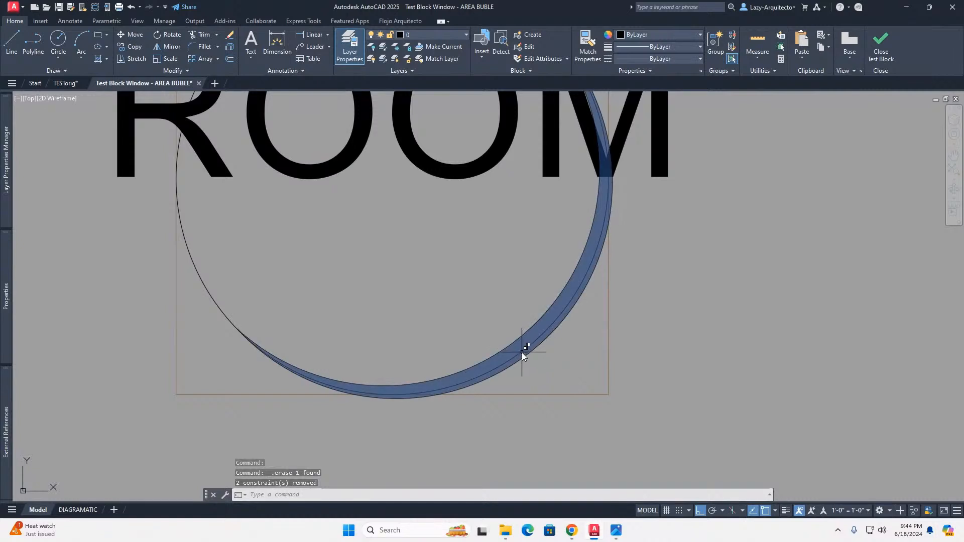
pyautogui.click(519, 347)
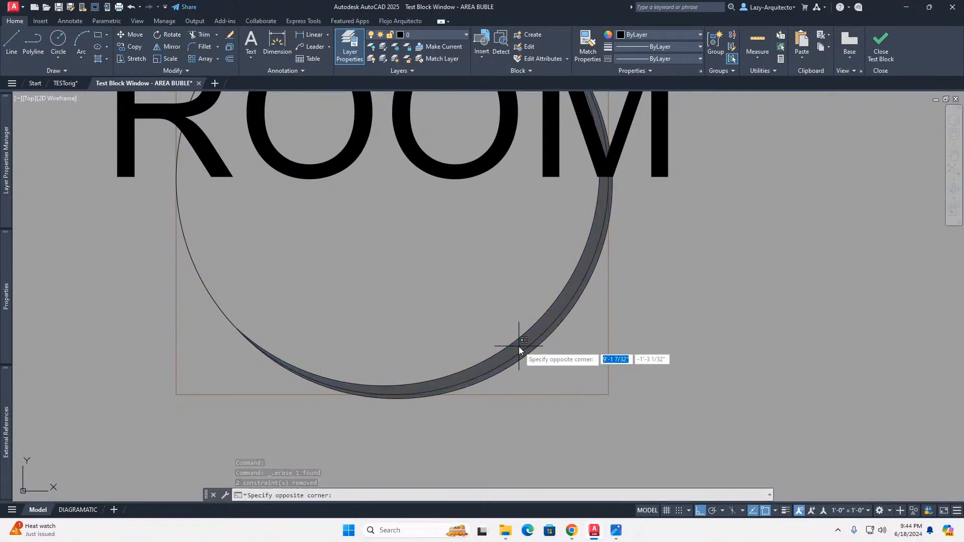
pyautogui.press('Delete')
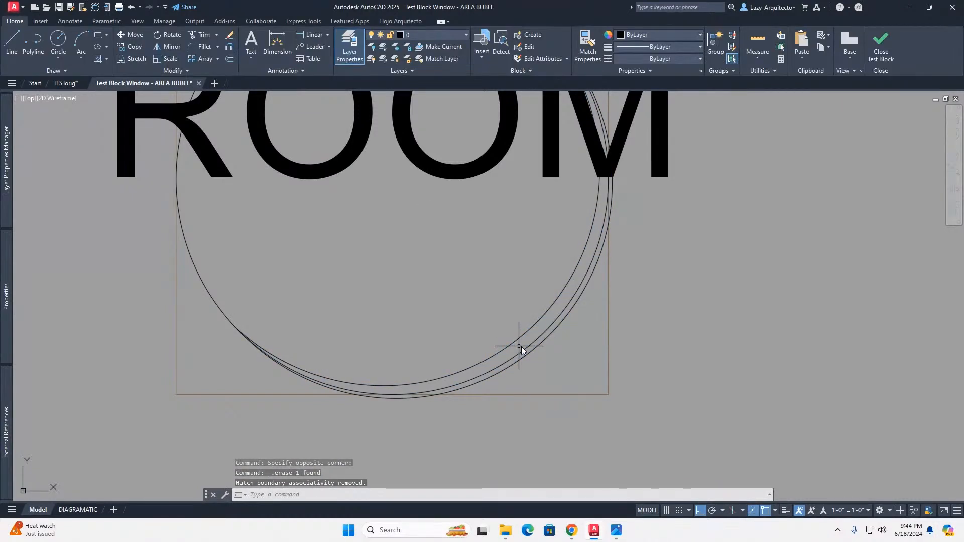
# Delete the remaining ROOM text from the exploded copy of the block
pyautogui.scroll(-3, 521, 347)
pyautogui.click(500, 310)
pyautogui.click(462, 248)
pyautogui.press('Delete')
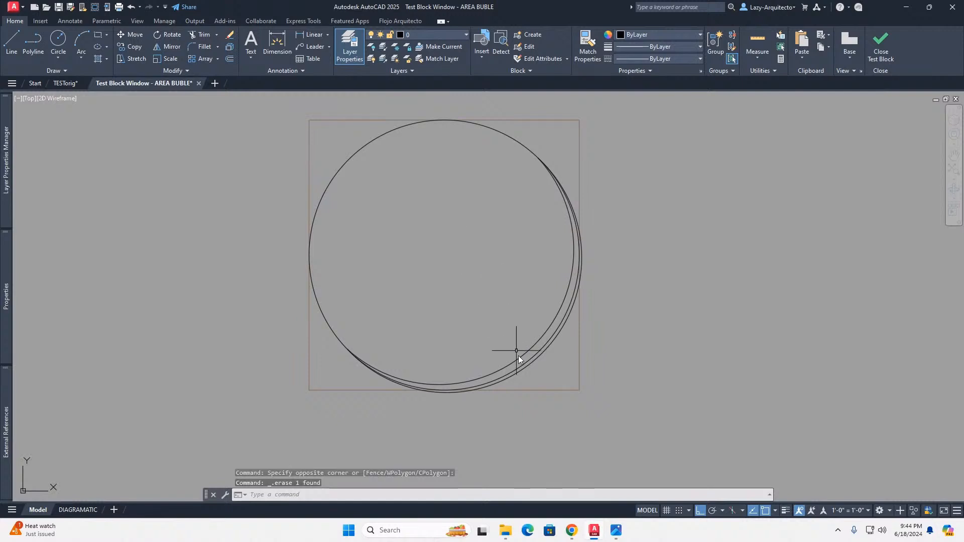
# Examine how the circle lies relative to the crescent polyline's inner and outer arcs in the exploded copy
pyautogui.scroll(2, 526, 374)
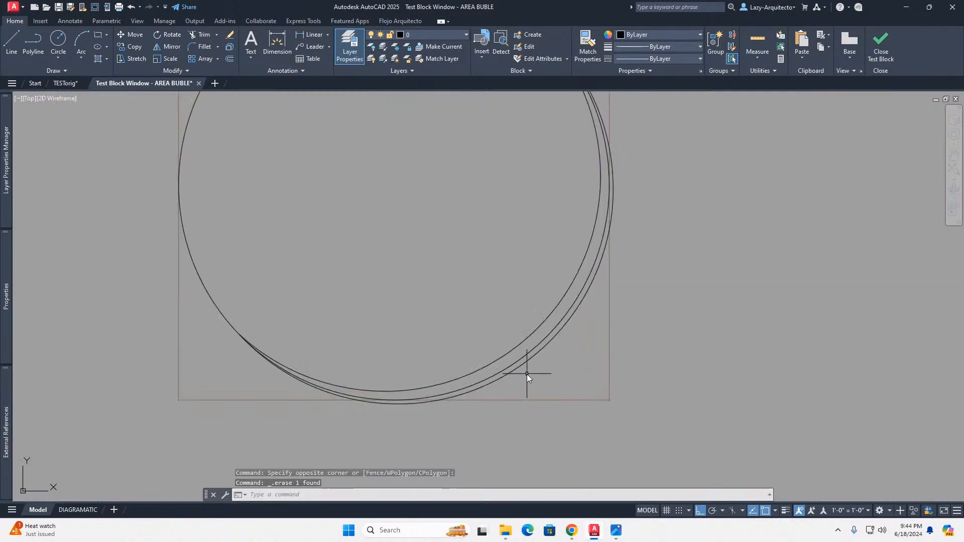
pyautogui.scroll(-2, 526, 374)
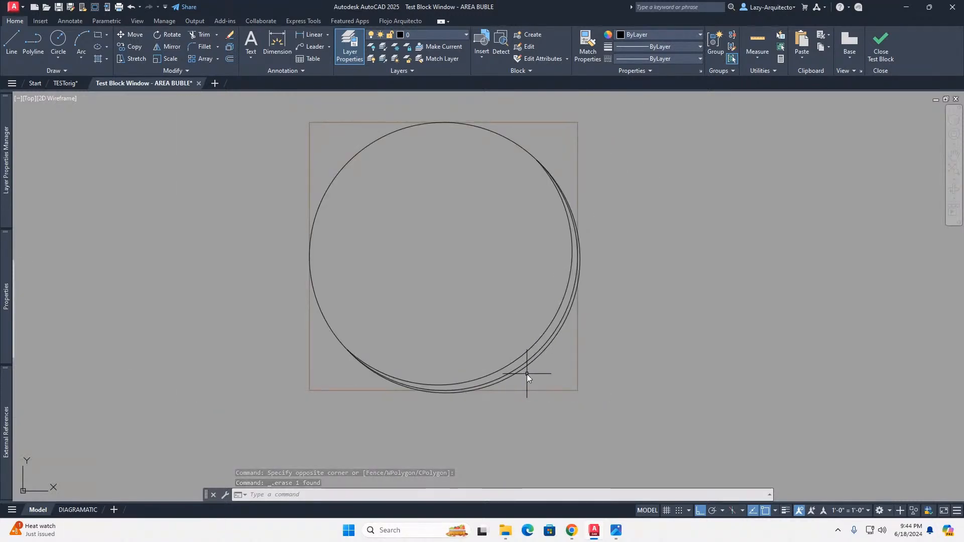
pyautogui.moveTo(506, 330); pyautogui.dragTo(525, 350, button='middle')
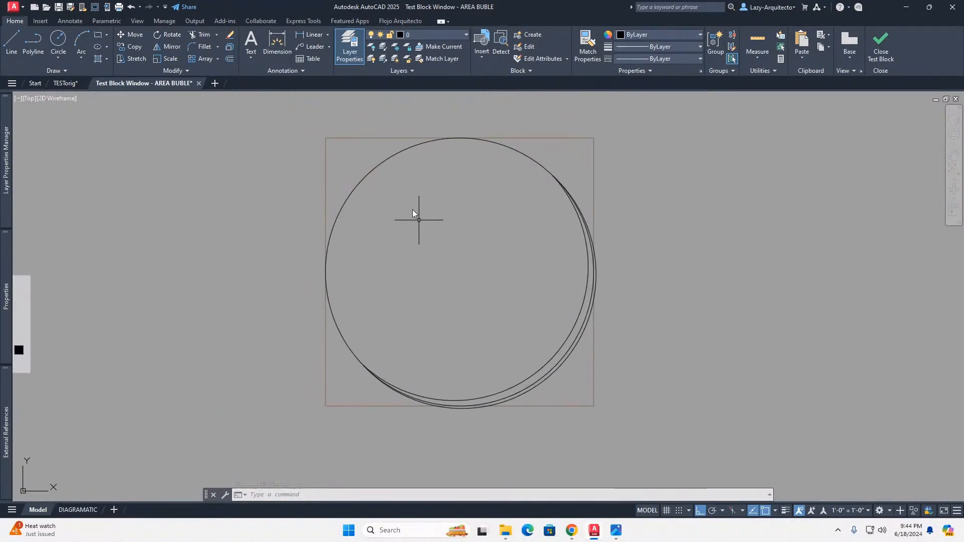
pyautogui.click(381, 164)
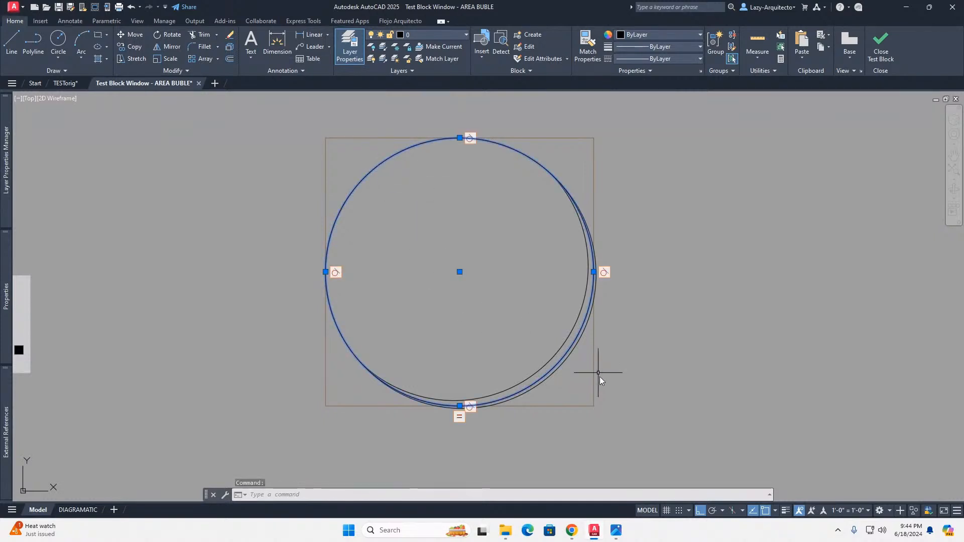
pyautogui.scroll(4, 555, 381)
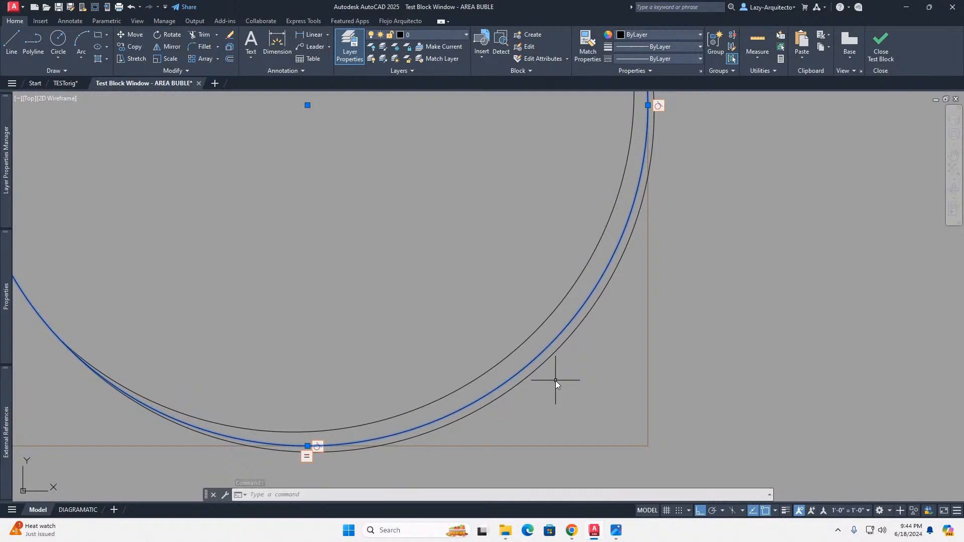
pyautogui.scroll(-2, 555, 380)
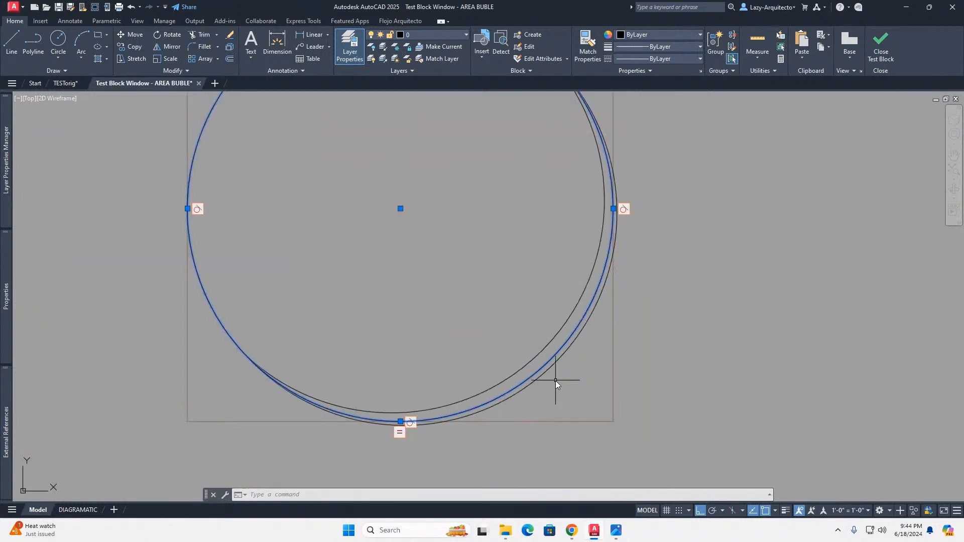
pyautogui.scroll(2, 526, 378)
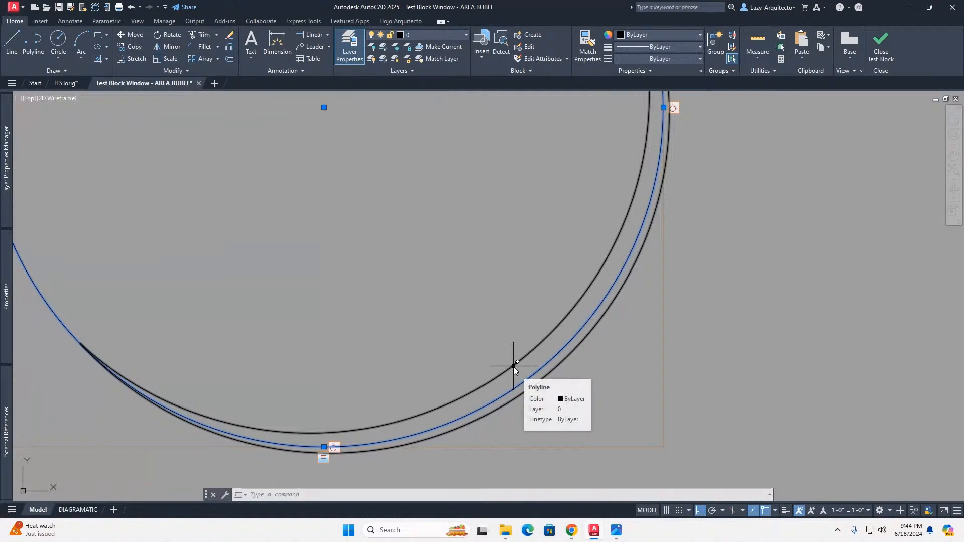
pyautogui.press('Escape')
pyautogui.click(513, 367)
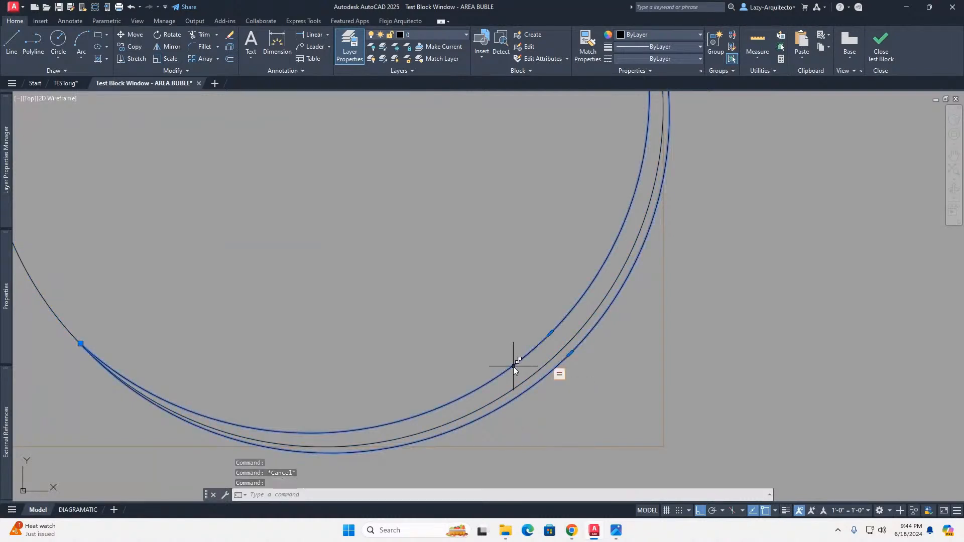
pyautogui.scroll(-4, 538, 397)
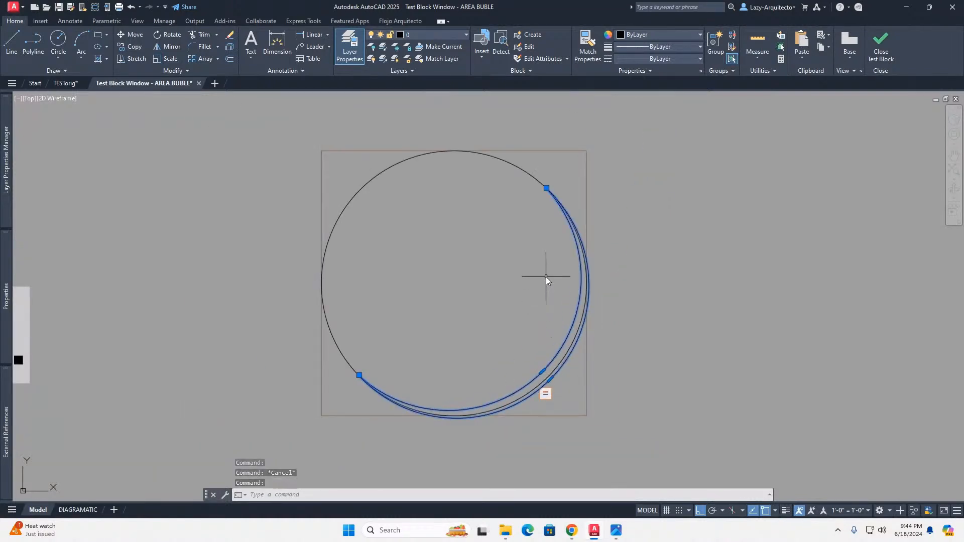
pyautogui.scroll(4, 546, 380)
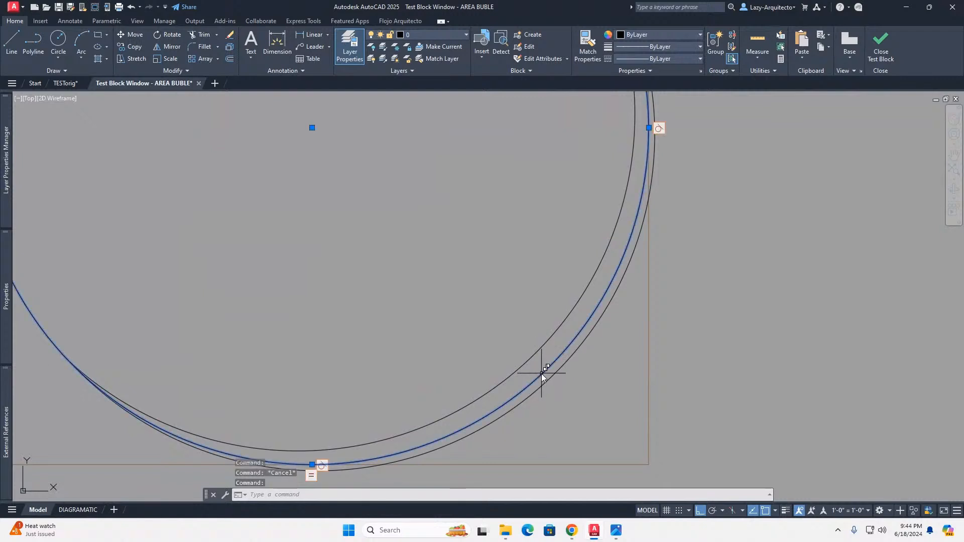
pyautogui.scroll(-6, 561, 378)
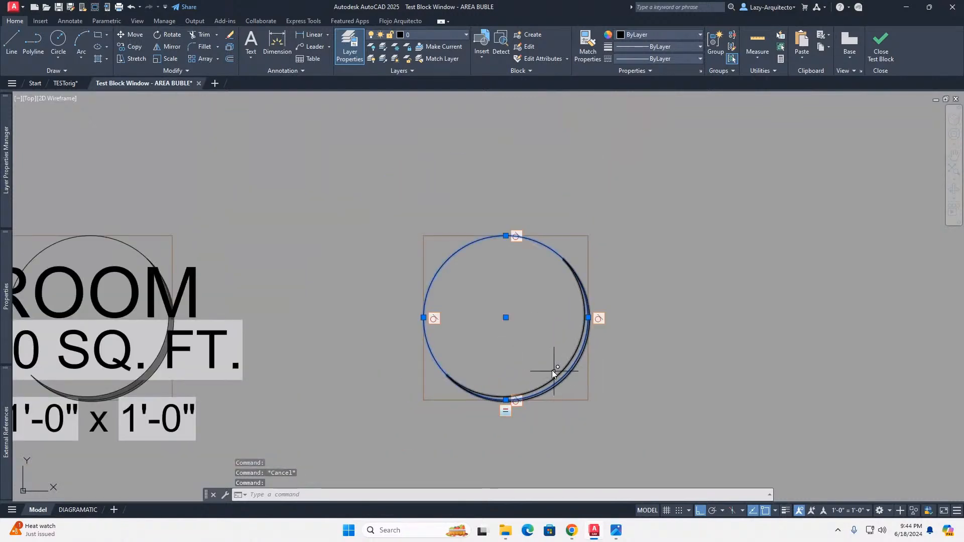
pyautogui.scroll(4, 564, 384)
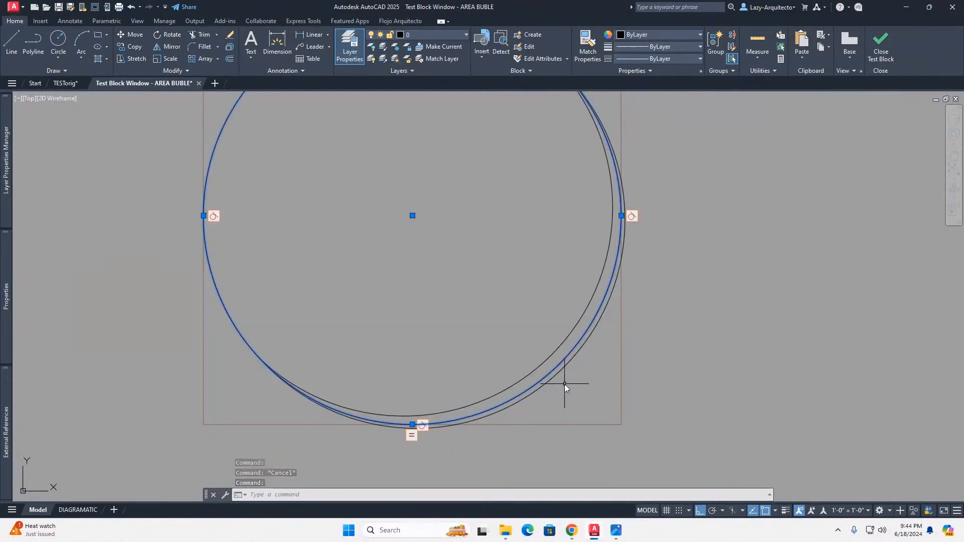
pyautogui.scroll(-4, 565, 384)
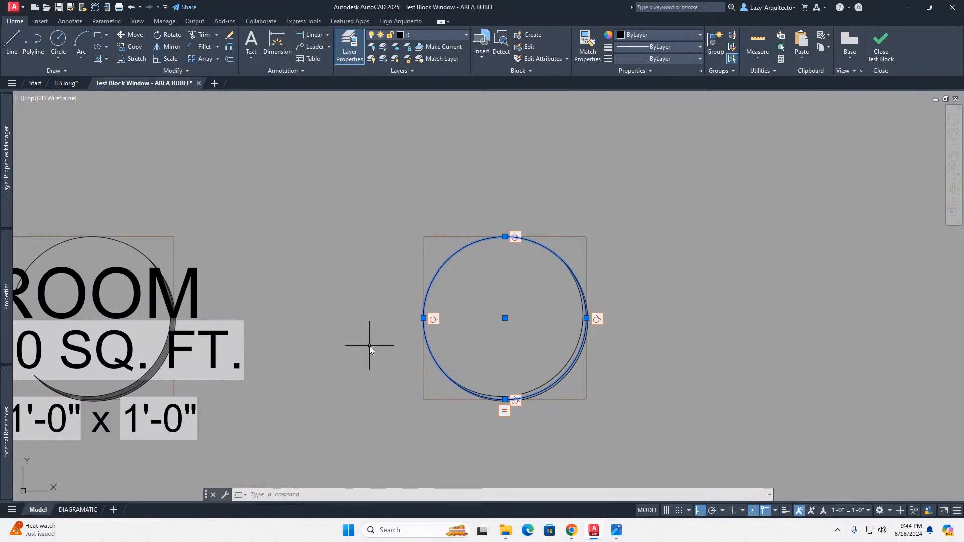
pyautogui.moveTo(370, 346); pyautogui.dragTo(545, 333, button='middle')
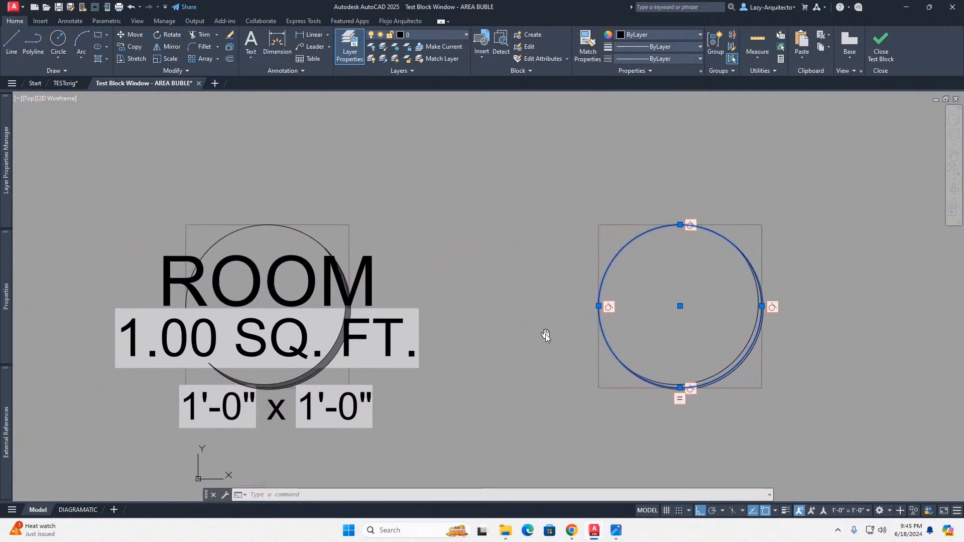
# Delete all geometry of the exploded copy and close the block test to return to the Block Editor
pyautogui.press('Escape')
pyautogui.click(785, 414)
pyautogui.click(577, 222)
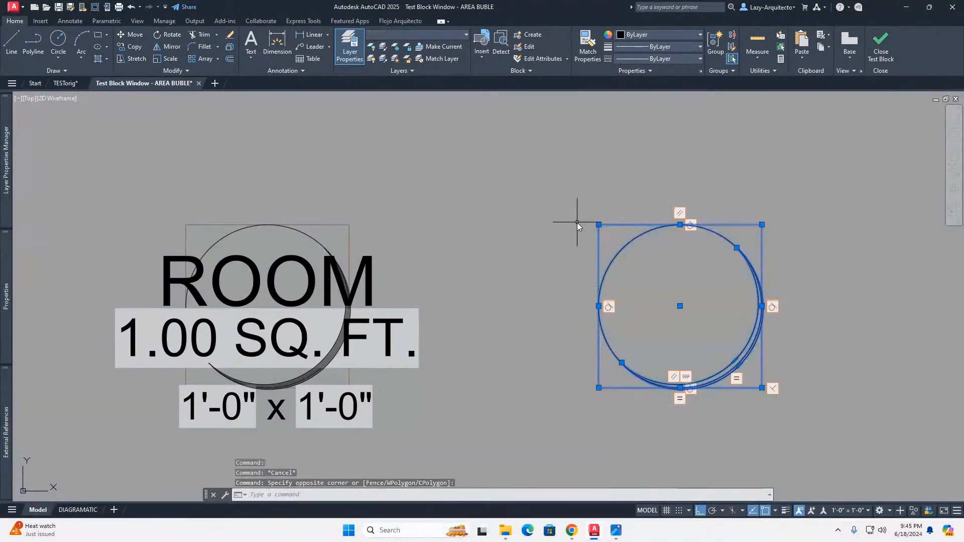
pyautogui.press('Delete')
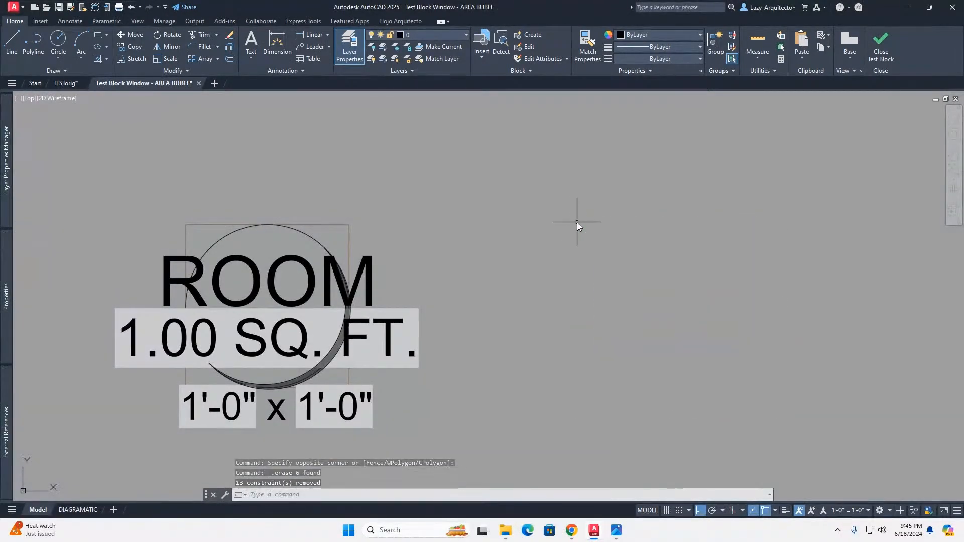
pyautogui.click(886, 54)
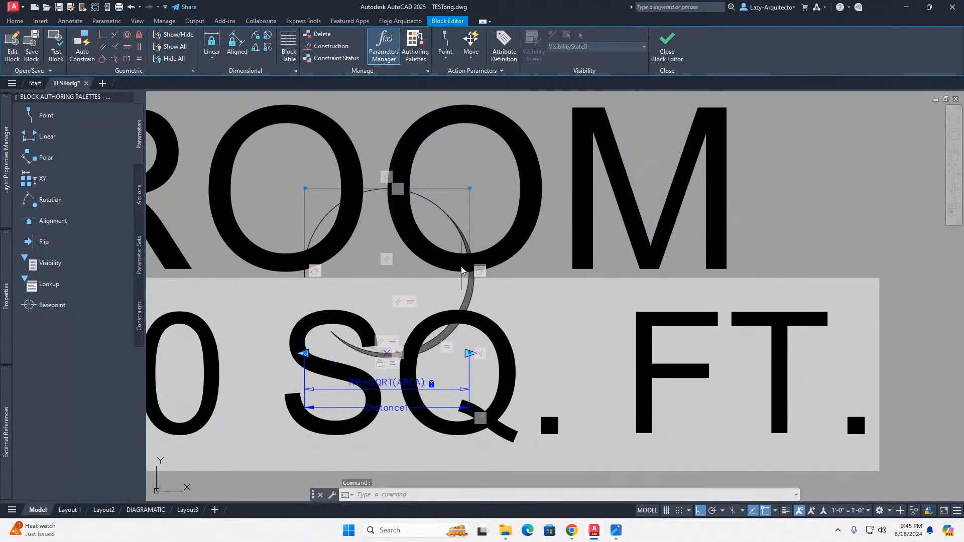
# Apply an Equal constraint between the bubble's circle and the crescent's inner arc
pyautogui.scroll(1, 457, 284)
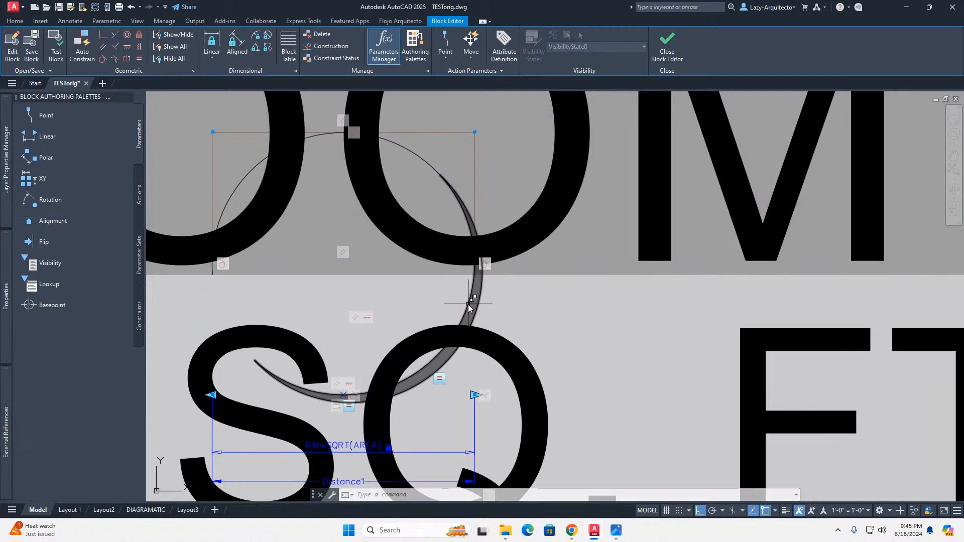
pyautogui.click(139, 59)
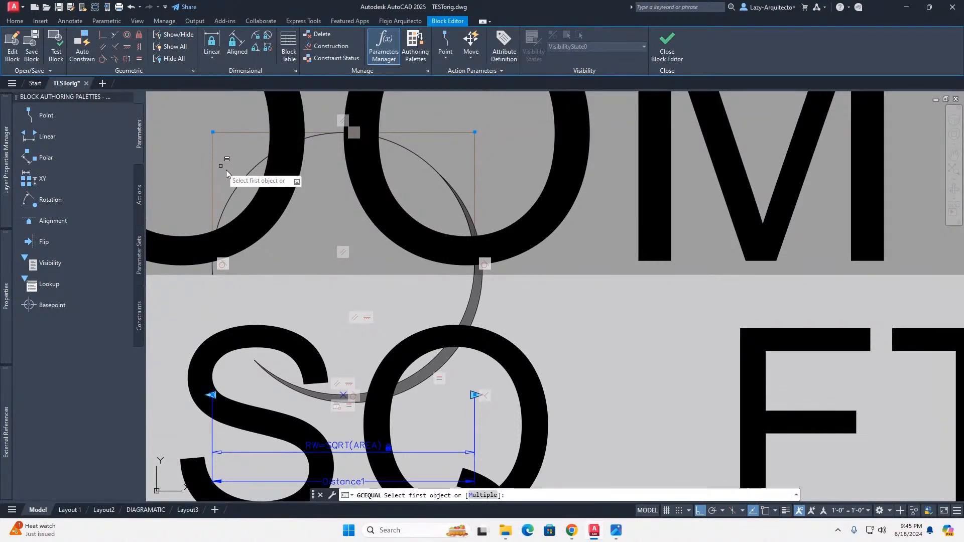
pyautogui.click(242, 182)
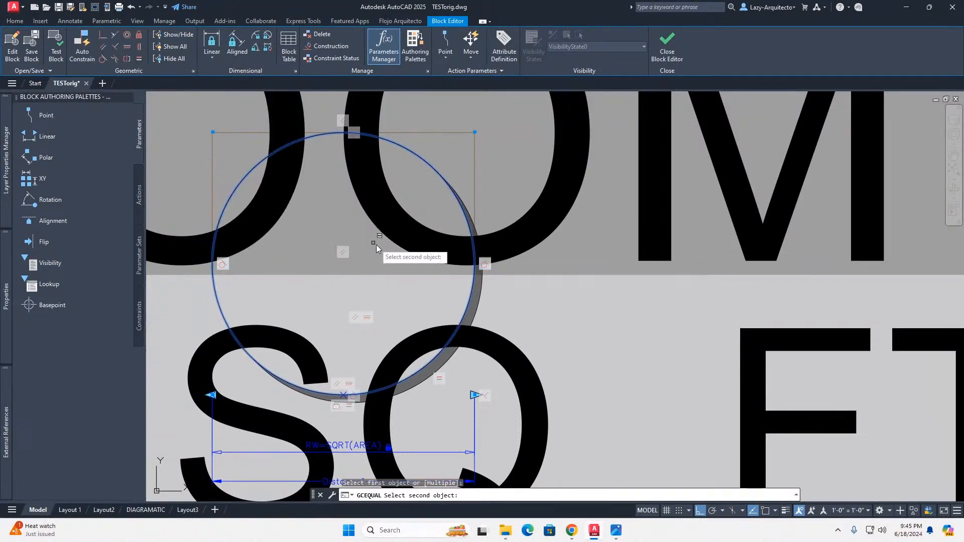
pyautogui.click(468, 309)
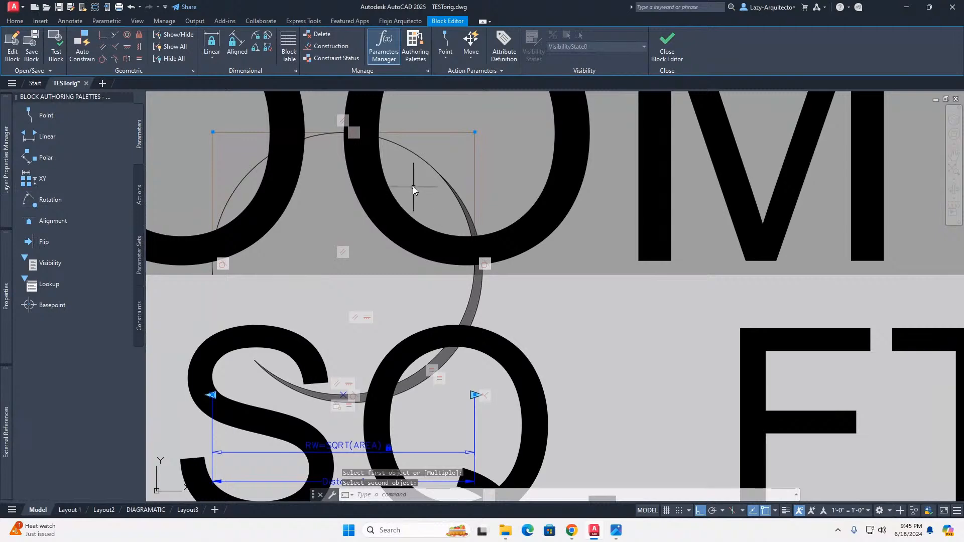
# Test the block and set the block reference's AREA parameter to 9000
pyautogui.click(57, 55)
pyautogui.scroll(6, 489, 297)
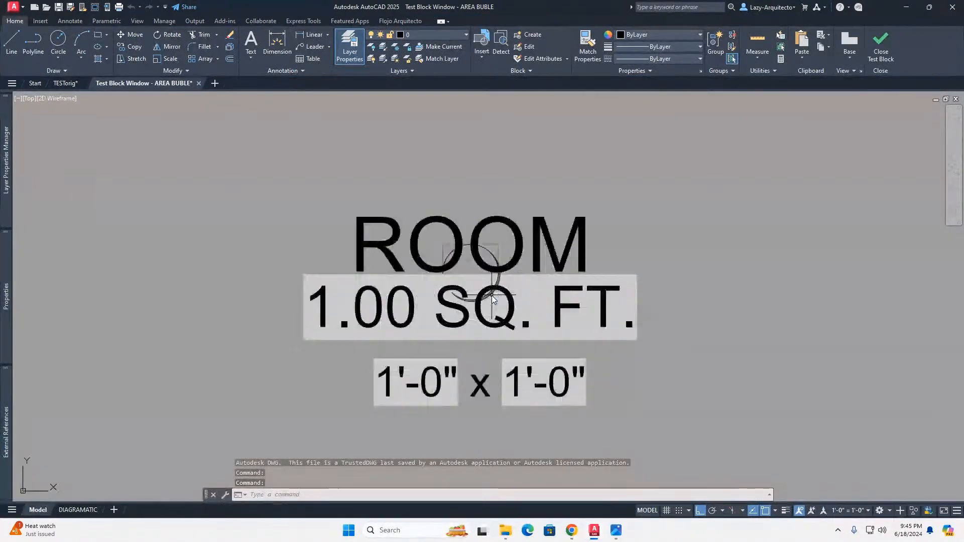
pyautogui.scroll(3, 492, 298)
pyautogui.hotkey('ctrl', 'a')
pyautogui.moveTo(357, 249); pyautogui.dragTo(271, 250, button='middle')
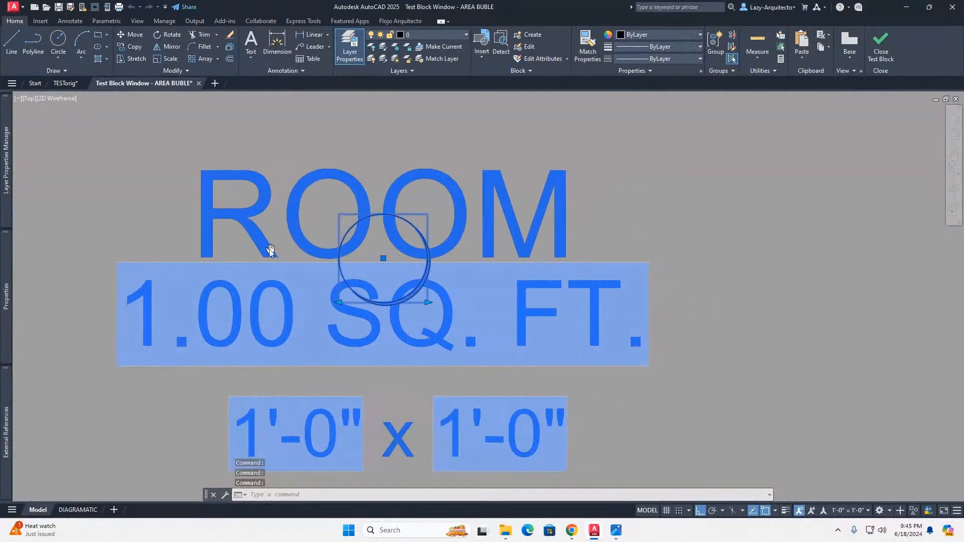
pyautogui.moveTo(9, 261)
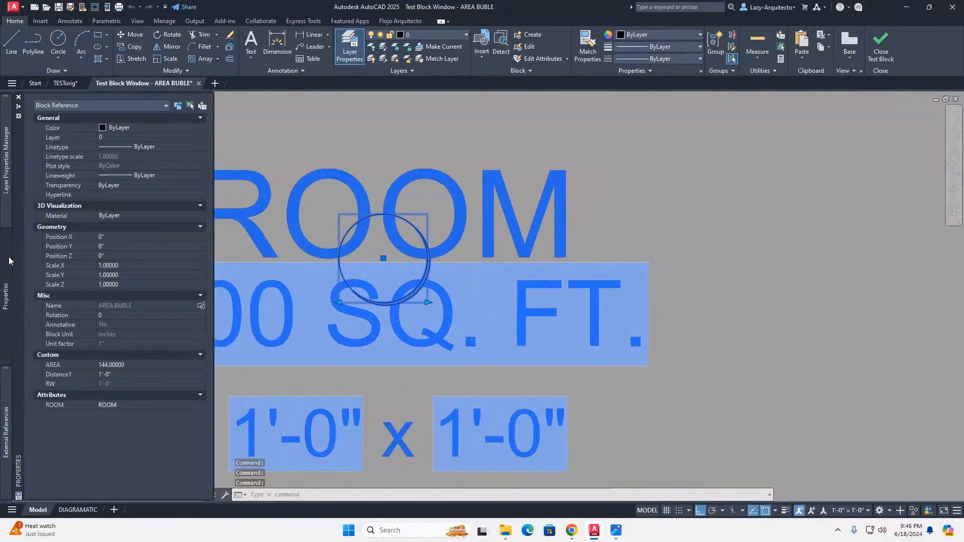
pyautogui.click(134, 366)
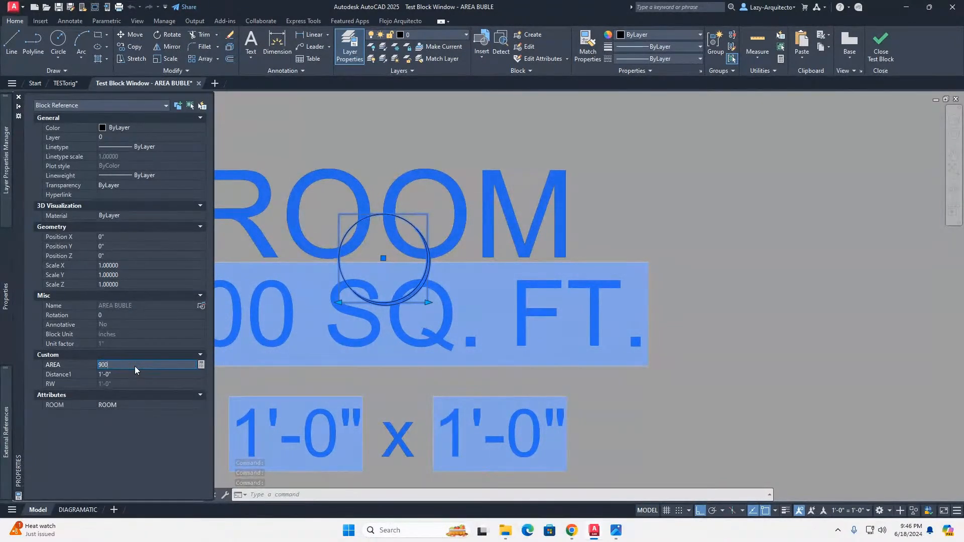
pyautogui.write('9000')
pyautogui.press('Tab')
# Examine whether the resized crescent's inner edge follows the circle along its lower right side
pyautogui.scroll(-5, 287, 329)
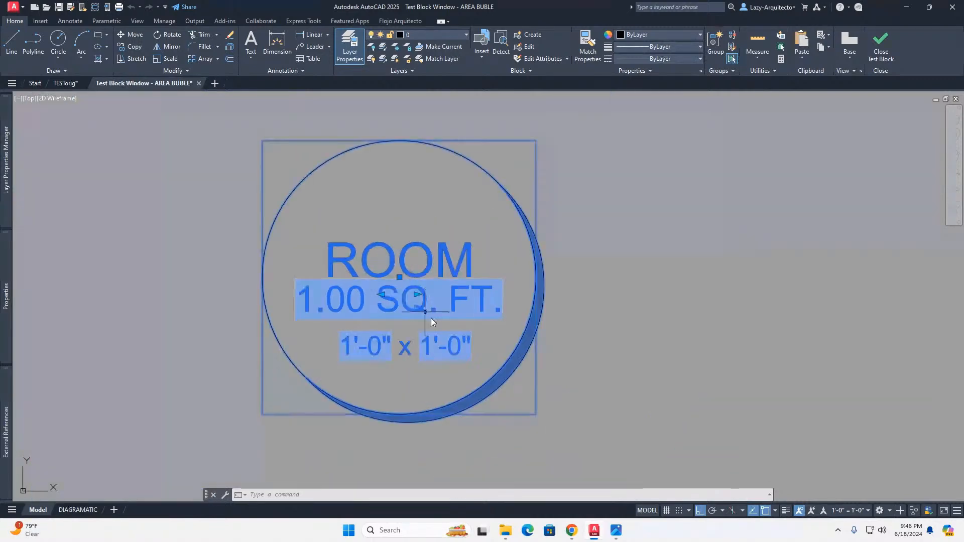
pyautogui.scroll(6, 500, 366)
pyautogui.press('Escape')
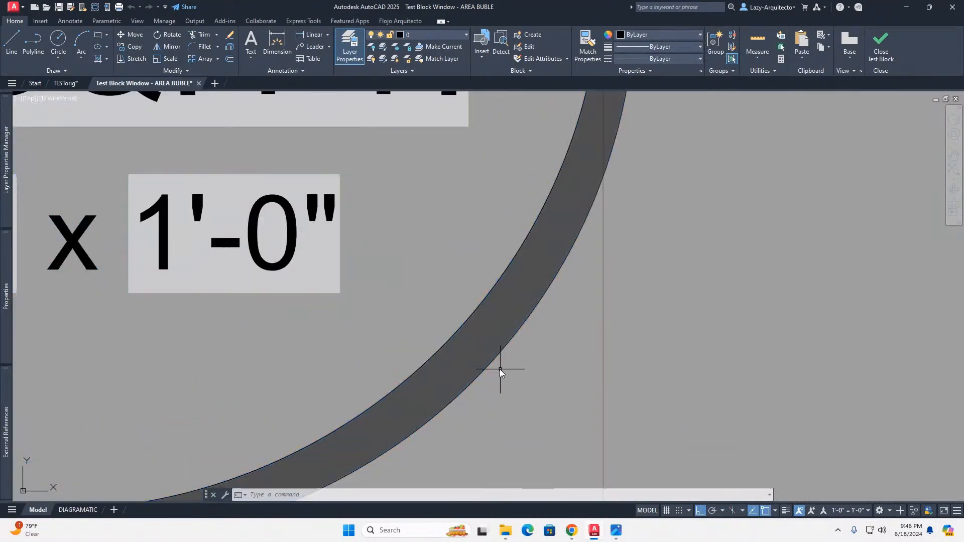
pyautogui.click(495, 363)
pyautogui.scroll(-5, 493, 360)
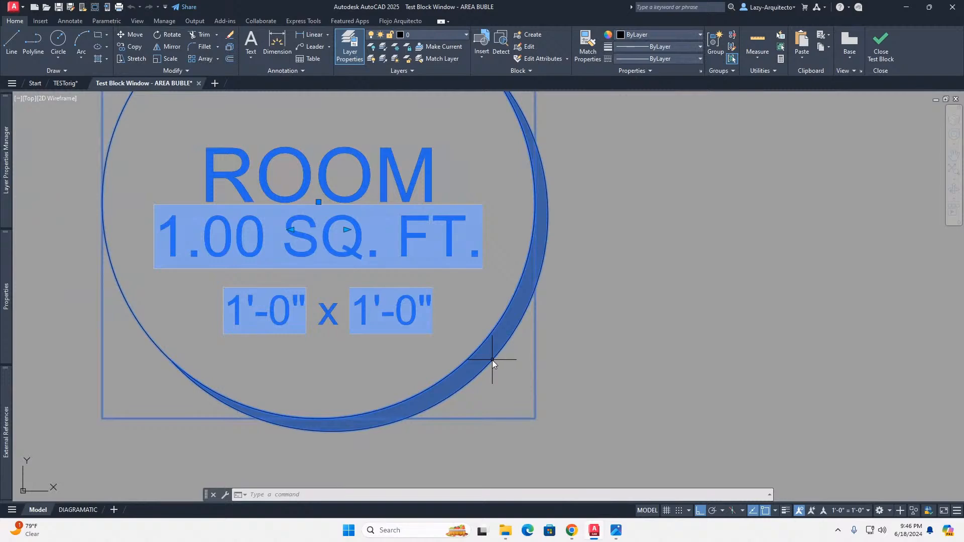
pyautogui.scroll(8, 492, 360)
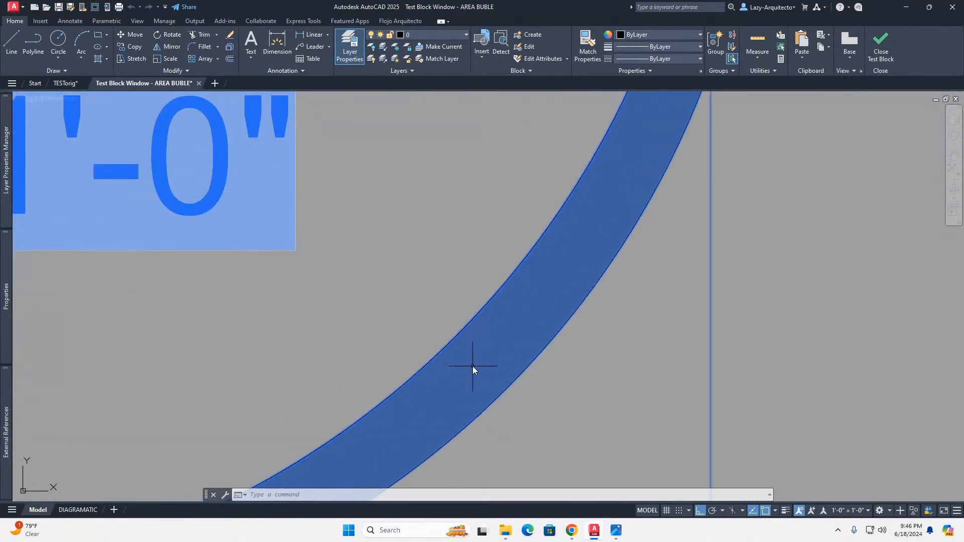
pyautogui.scroll(-7, 469, 356)
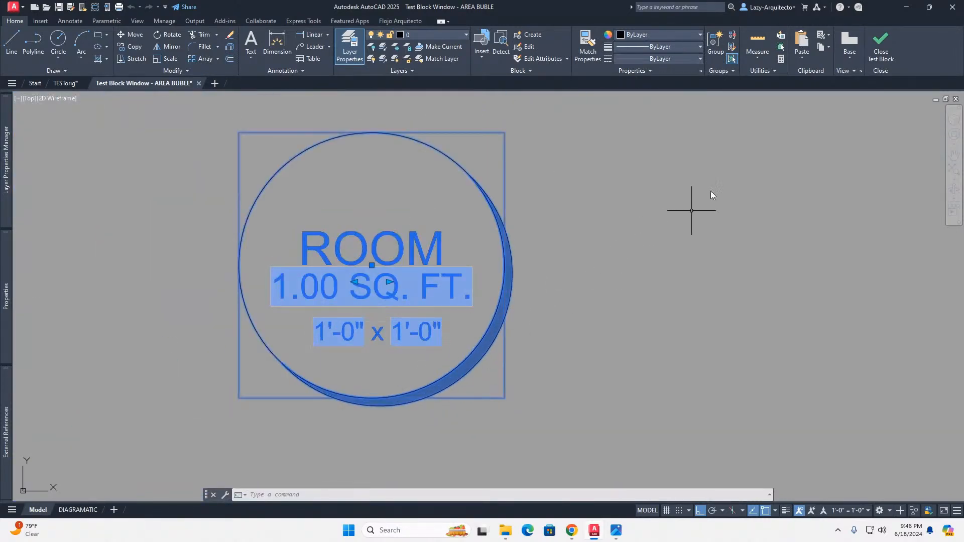
# Close the block test and exit the Block Editor, saving the changes to the block definition
pyautogui.click(881, 45)
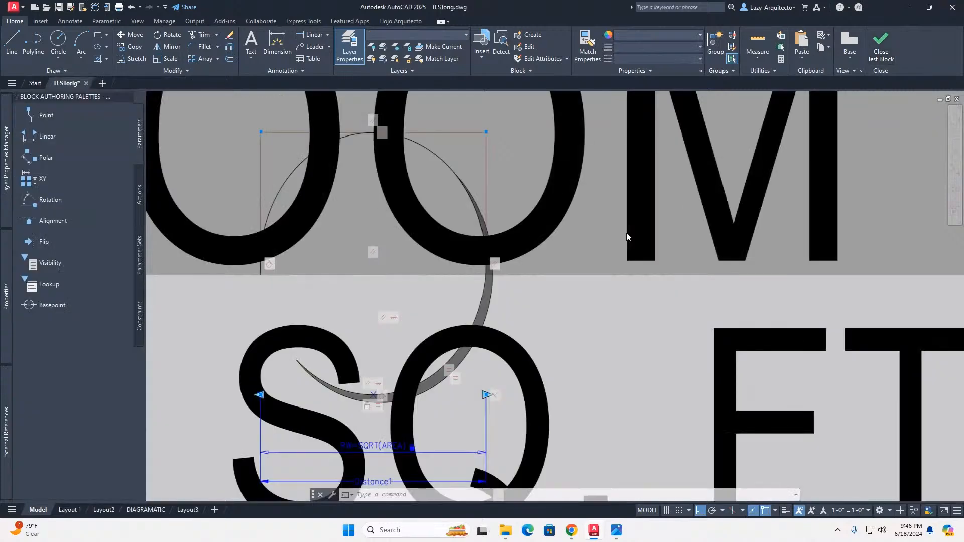
pyautogui.click(667, 46)
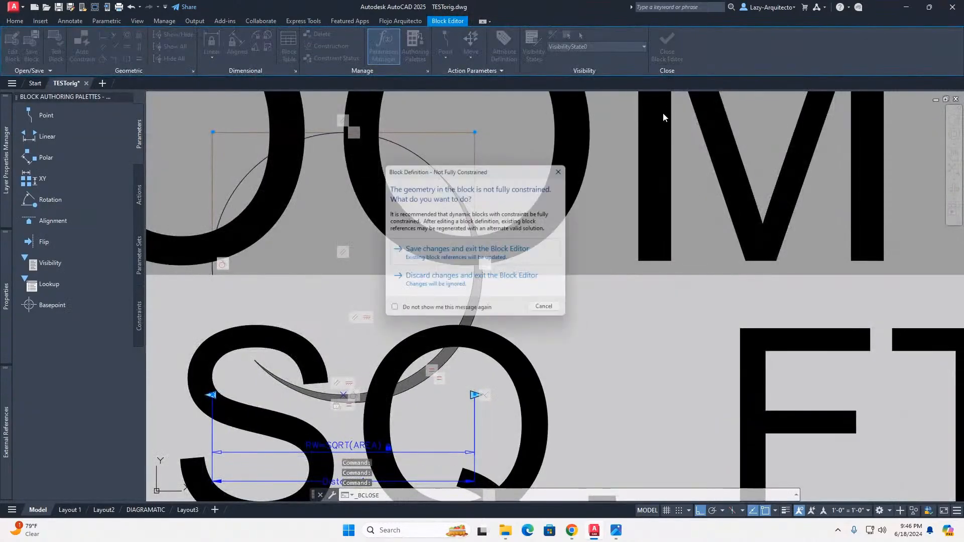
pyautogui.click(516, 250)
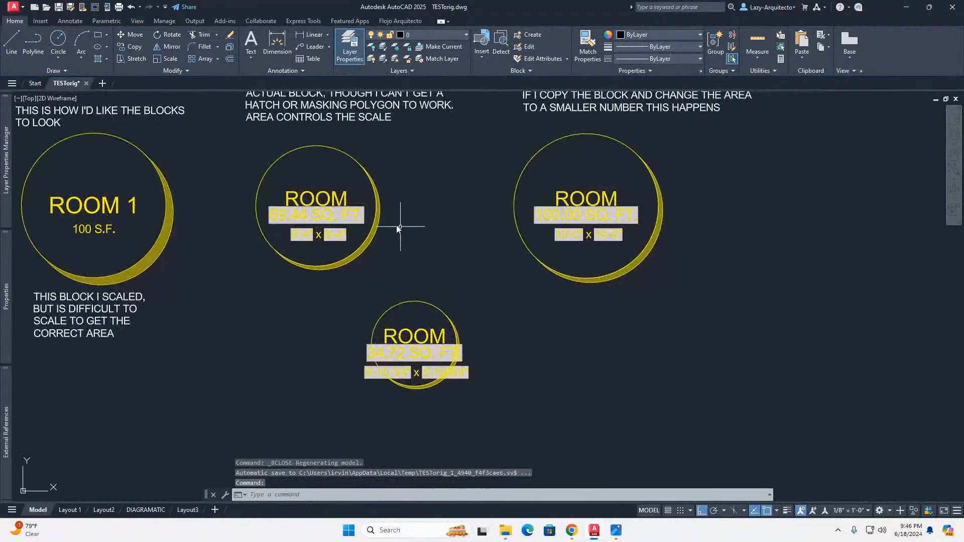
# Set the AREA parameter of the lowest area bubble block, beneath the row of bubbles, to 10000
pyautogui.click(378, 210)
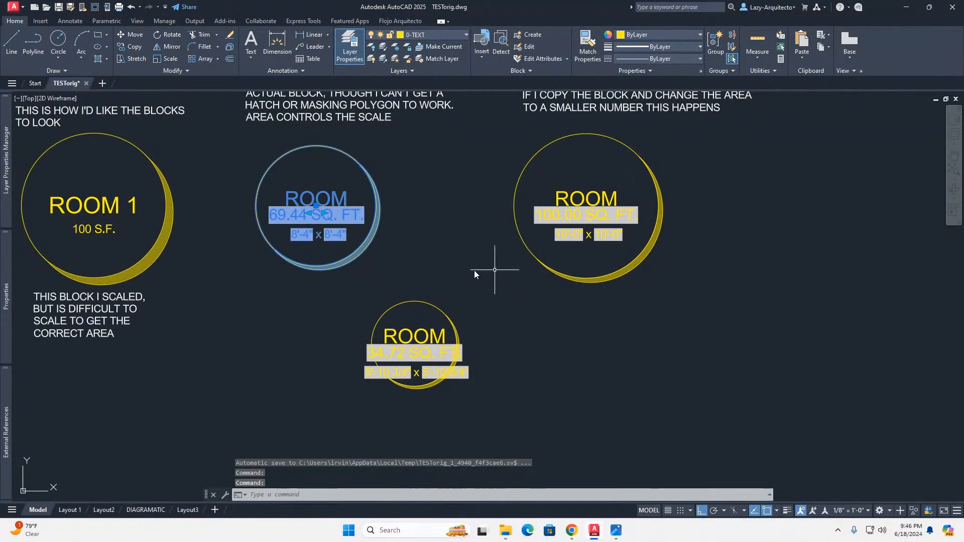
pyautogui.press('Escape')
pyautogui.click(395, 310)
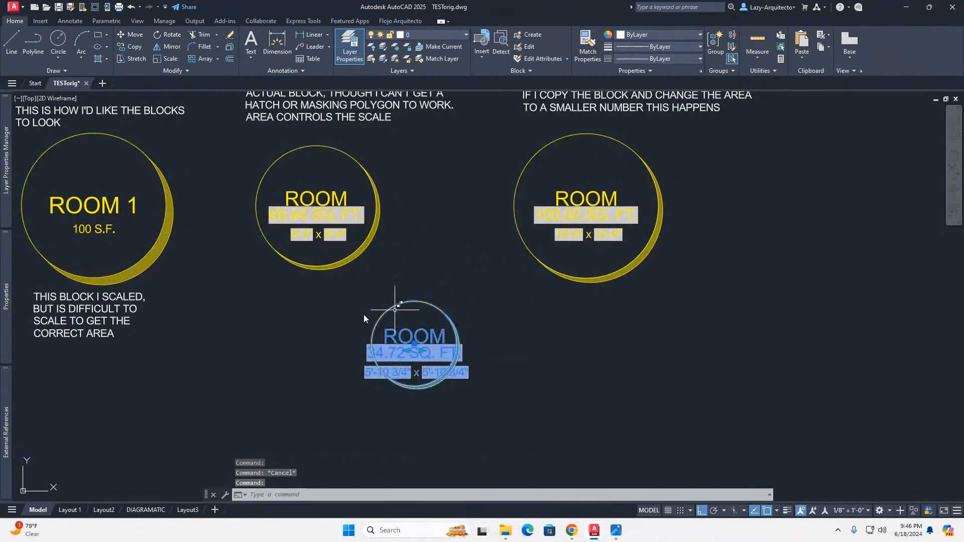
pyautogui.moveTo(7, 311)
pyautogui.click(124, 367)
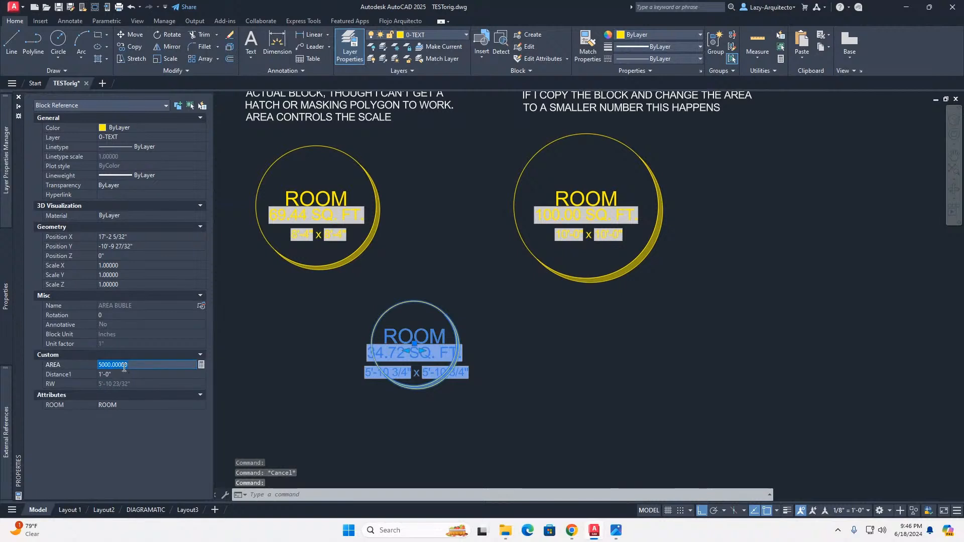
pyautogui.write('10')
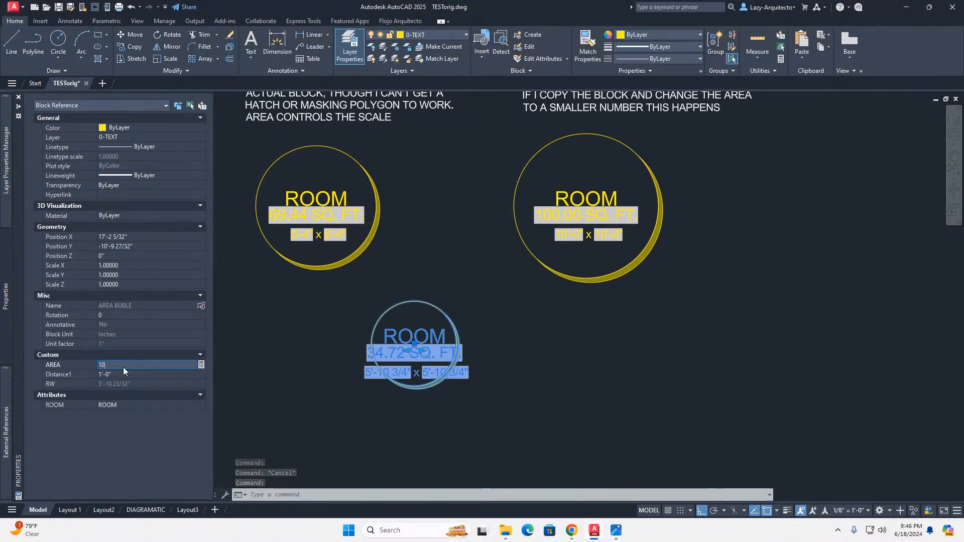
pyautogui.write('000')
pyautogui.press('Tab')
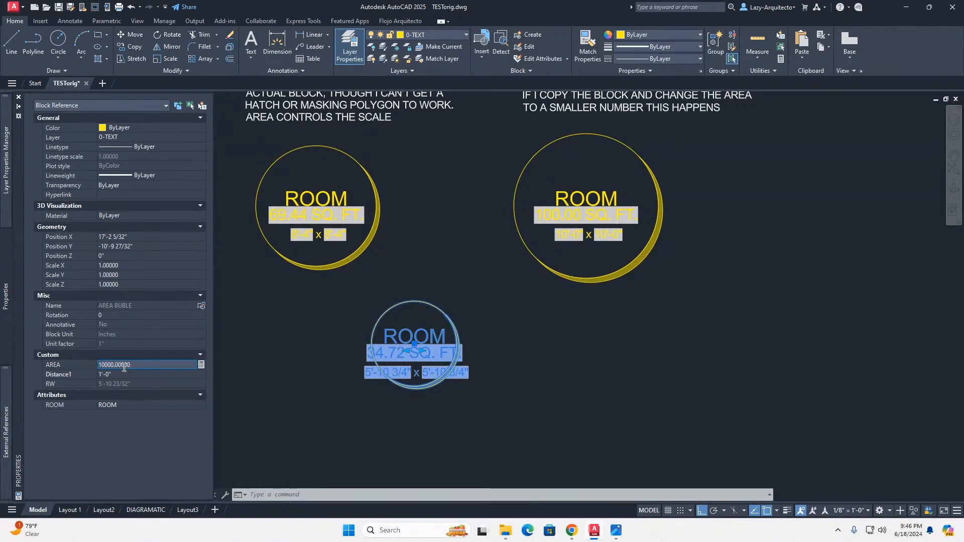
# Regenerate all viewports to update the area and dimension text fields in the bubble blocks
pyautogui.scroll(3, 426, 390)
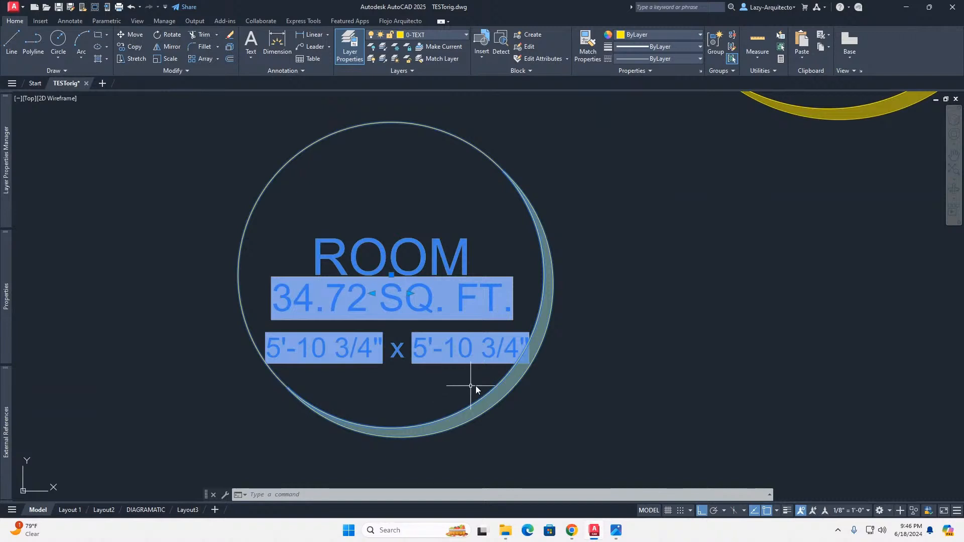
pyautogui.press('Escape')
pyautogui.write('rea')
pyautogui.press('Return')
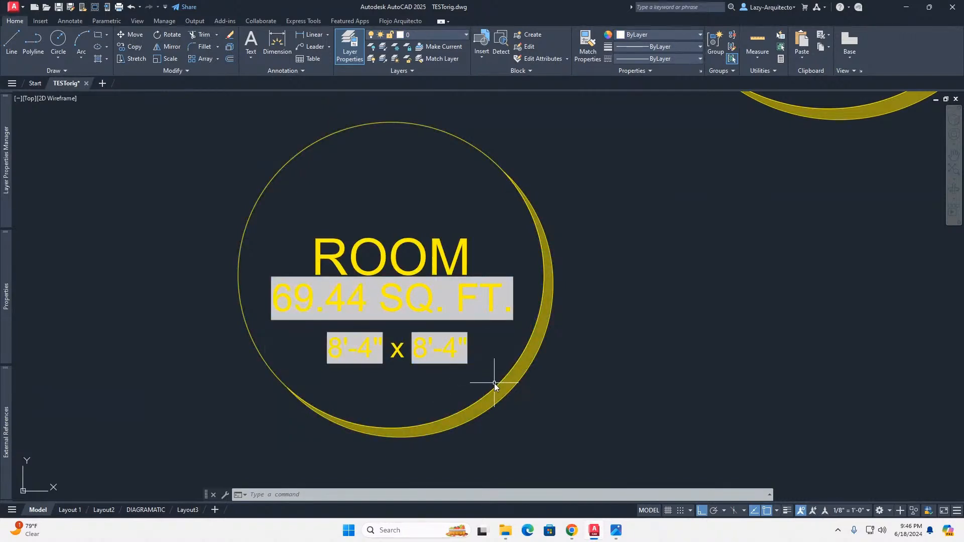
# Examine the resized lowest bubble's hatched crescent and compare its shape with the crescents of the other room bubbles
pyautogui.click(529, 339)
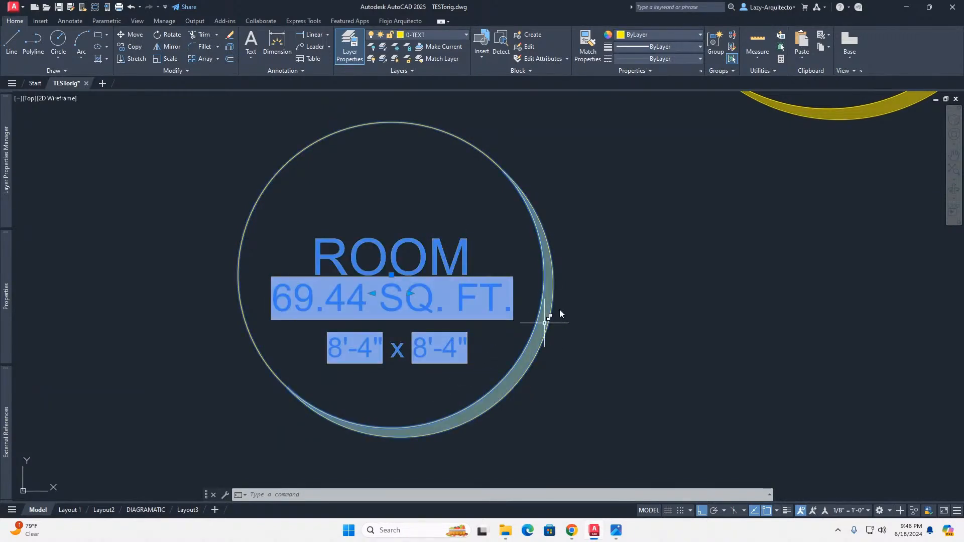
pyautogui.scroll(-2, 574, 294)
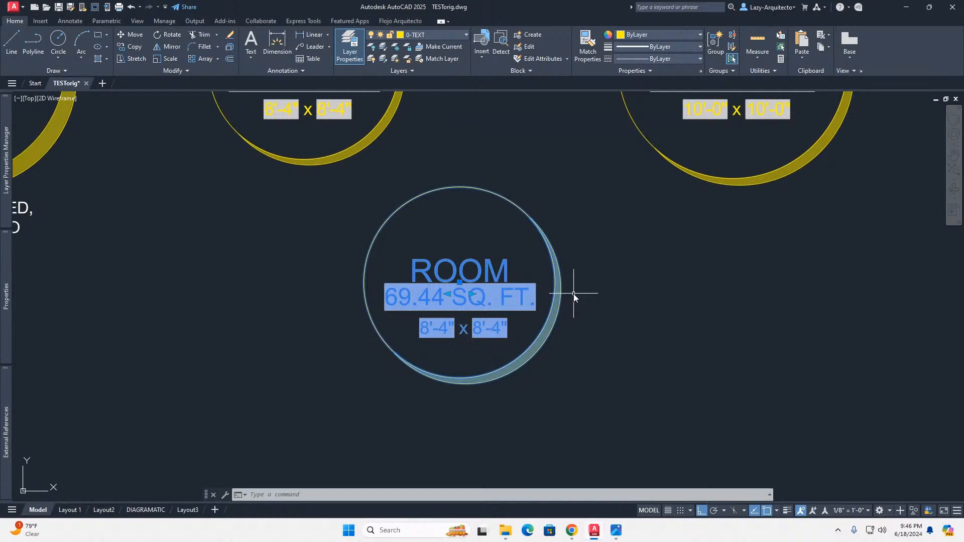
pyautogui.scroll(-3, 574, 294)
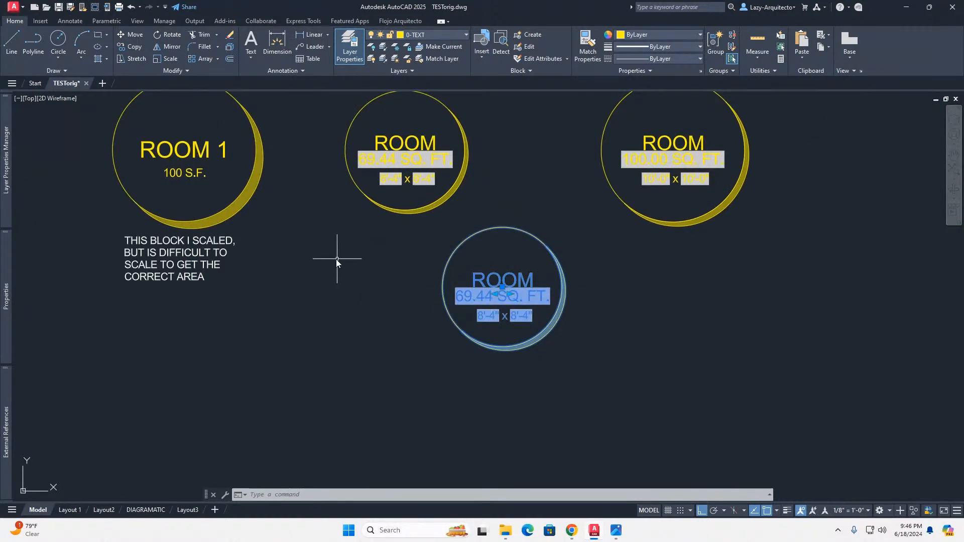
pyautogui.moveTo(335, 260); pyautogui.dragTo(391, 366, button='middle')
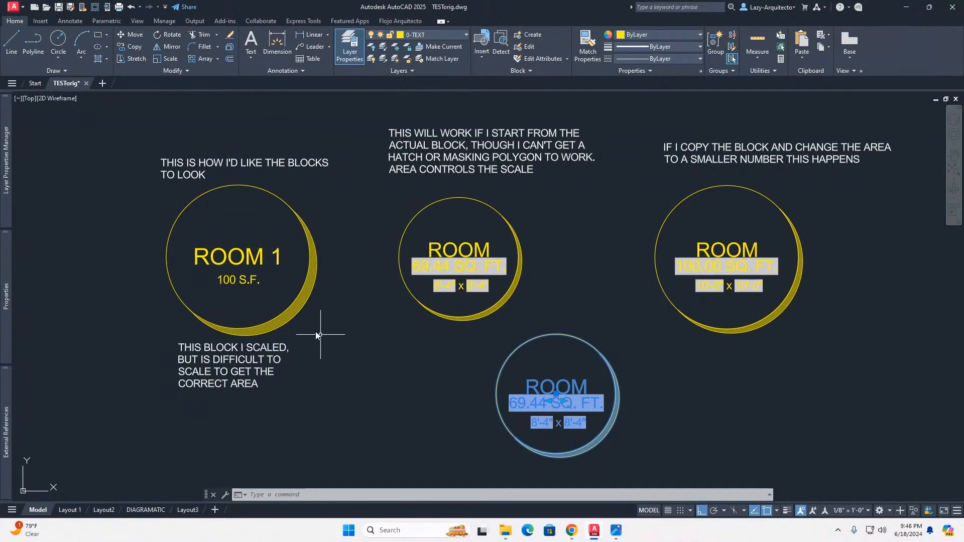
pyautogui.moveTo(442, 366); pyautogui.dragTo(330, 318, button='middle')
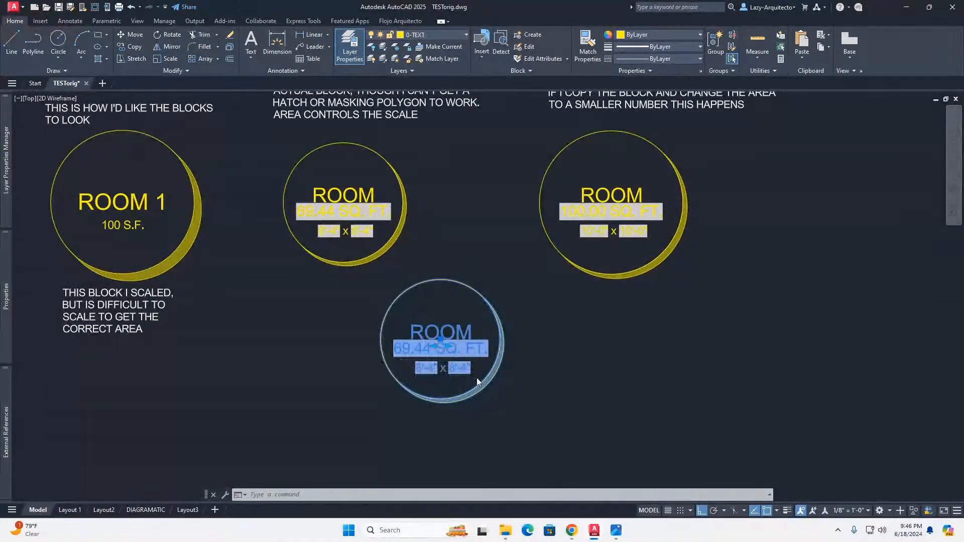
pyautogui.scroll(2, 485, 378)
pyautogui.press('Escape')
pyautogui.scroll(-2, 498, 381)
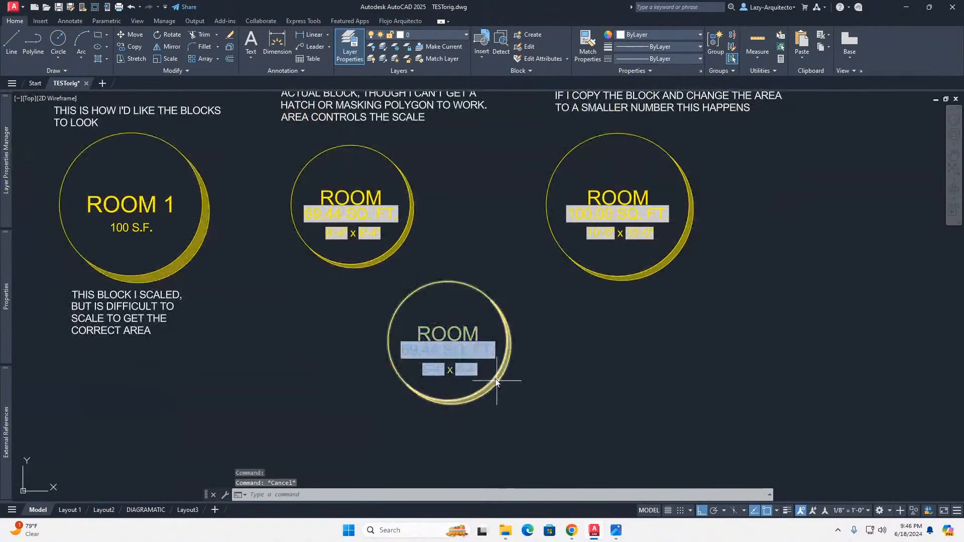
pyautogui.scroll(-2, 480, 362)
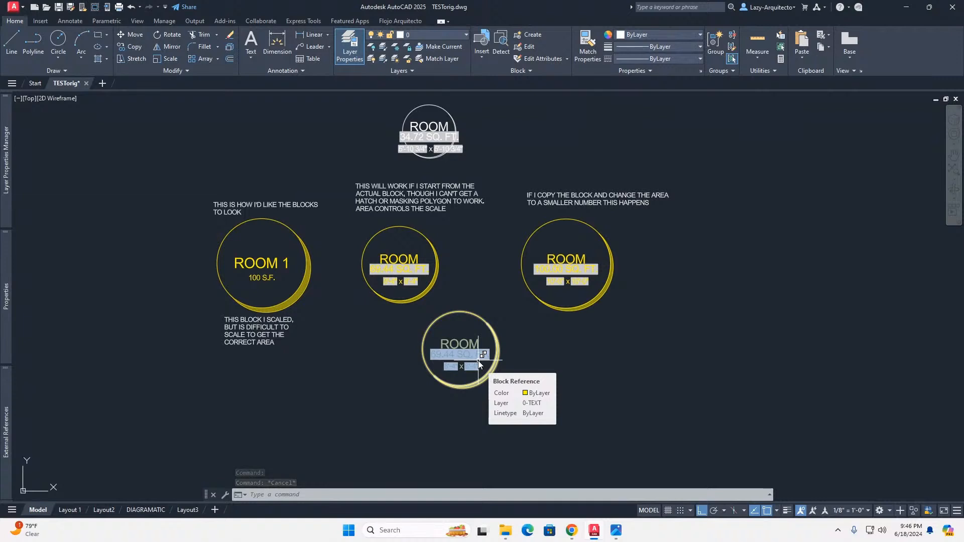
pyautogui.scroll(2, 497, 373)
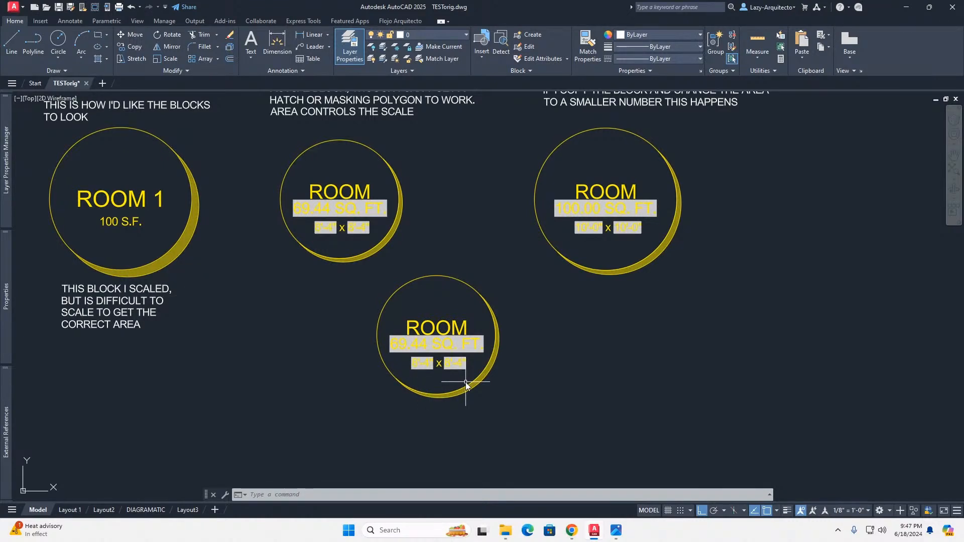
pyautogui.scroll(2, 495, 388)
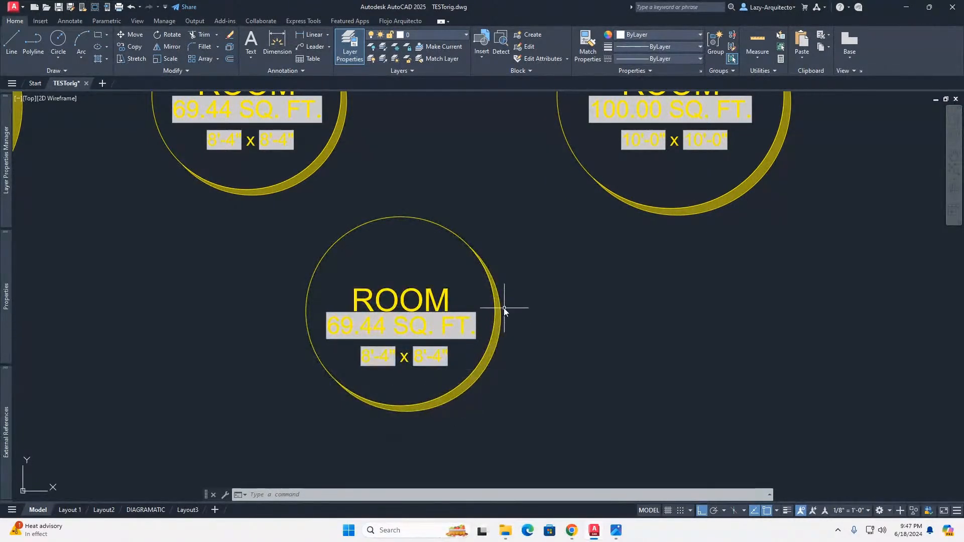
pyautogui.moveTo(484, 367)
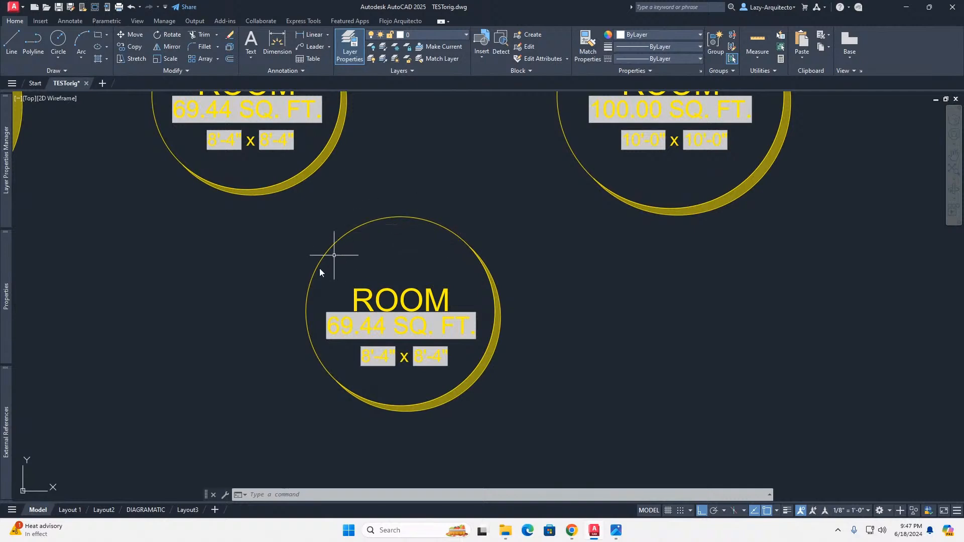
# Set the AREA parameter of the lowest bubble block to 500 and deselect it
pyautogui.click(465, 385)
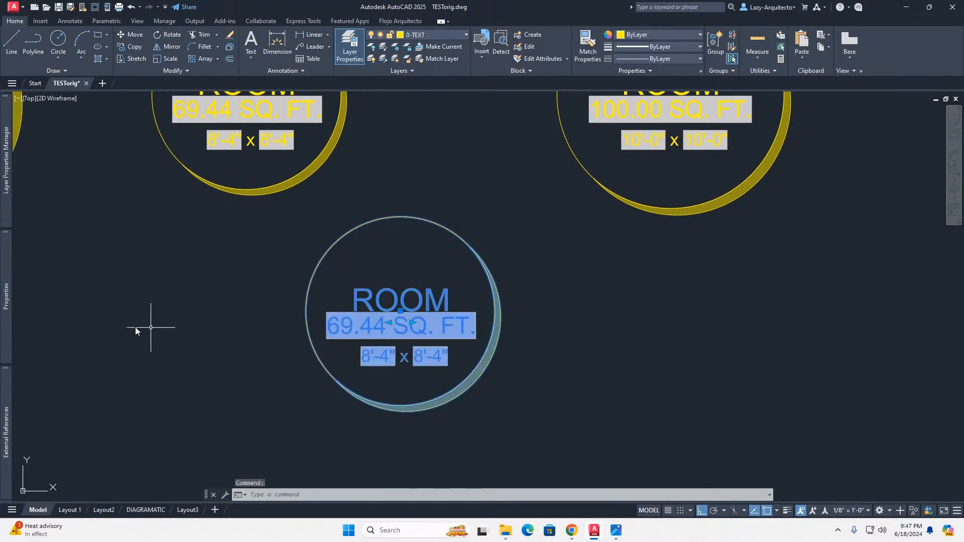
pyautogui.moveTo(7, 297)
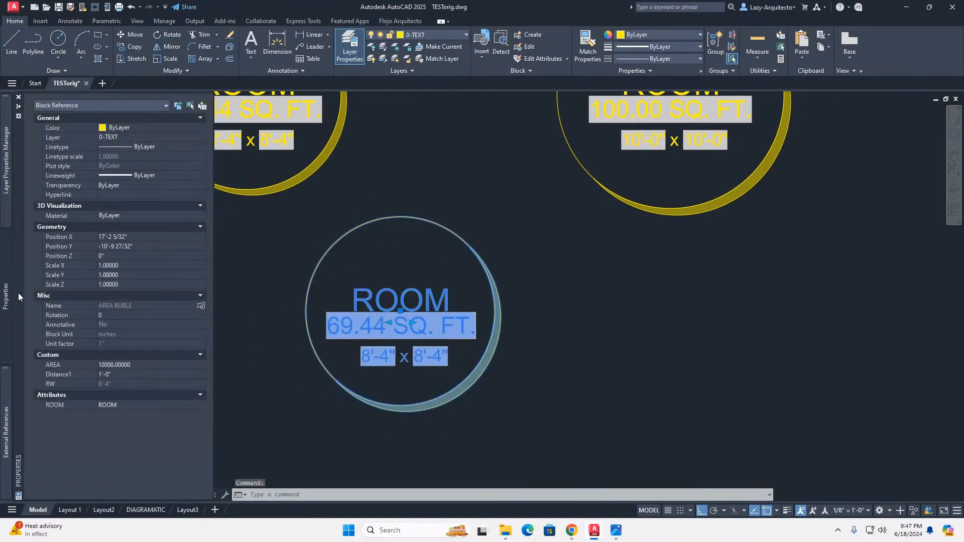
pyautogui.click(144, 367)
pyautogui.write('500')
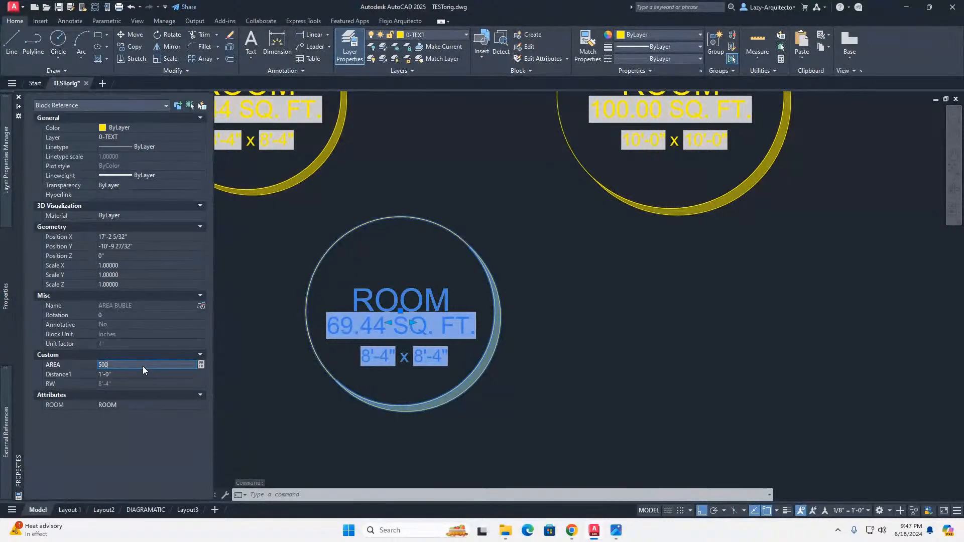
pyautogui.press('Tab')
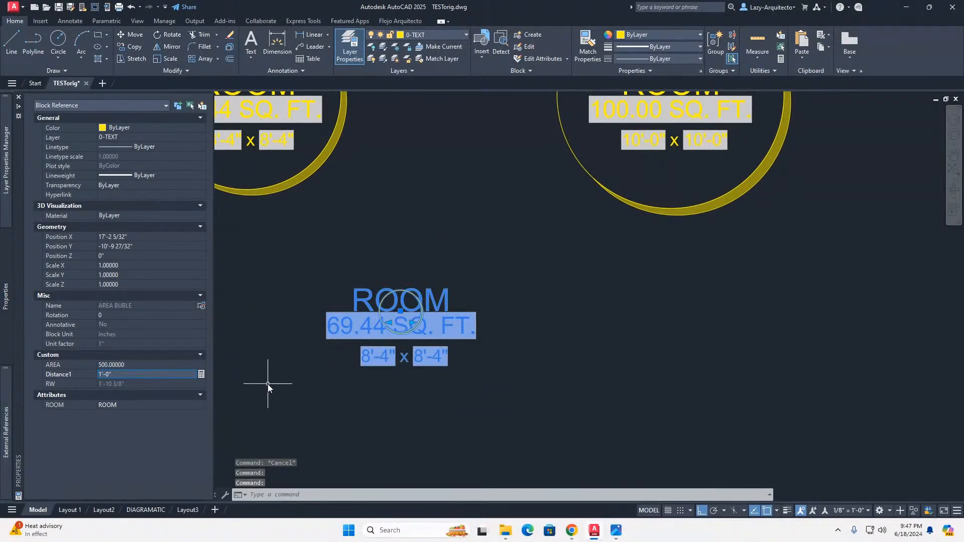
pyautogui.press('Escape')
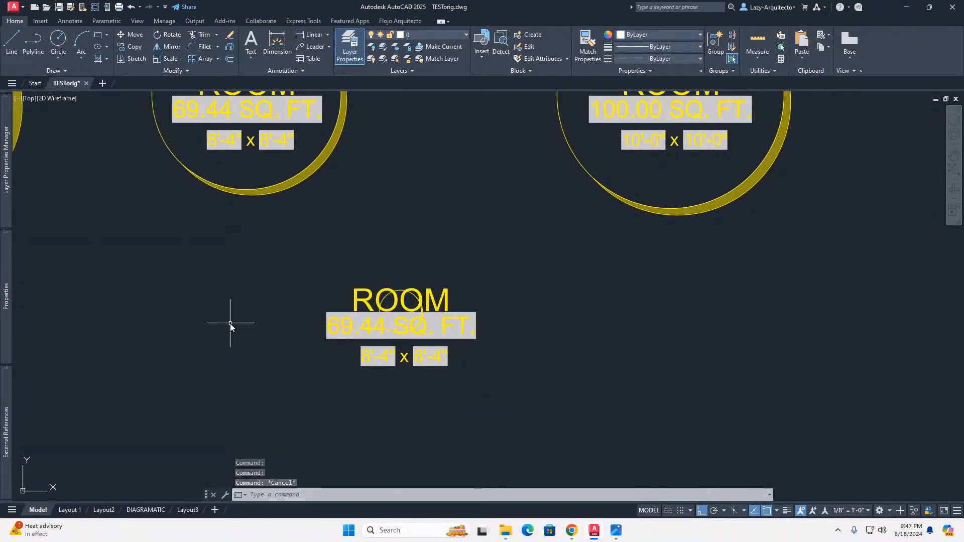
# Set the AREA parameter of the middle bubble in the row to 20000 and inspect its crescent's inner edge against the circle
pyautogui.scroll(-2, 230, 322)
pyautogui.moveTo(312, 314); pyautogui.dragTo(369, 361, button='middle')
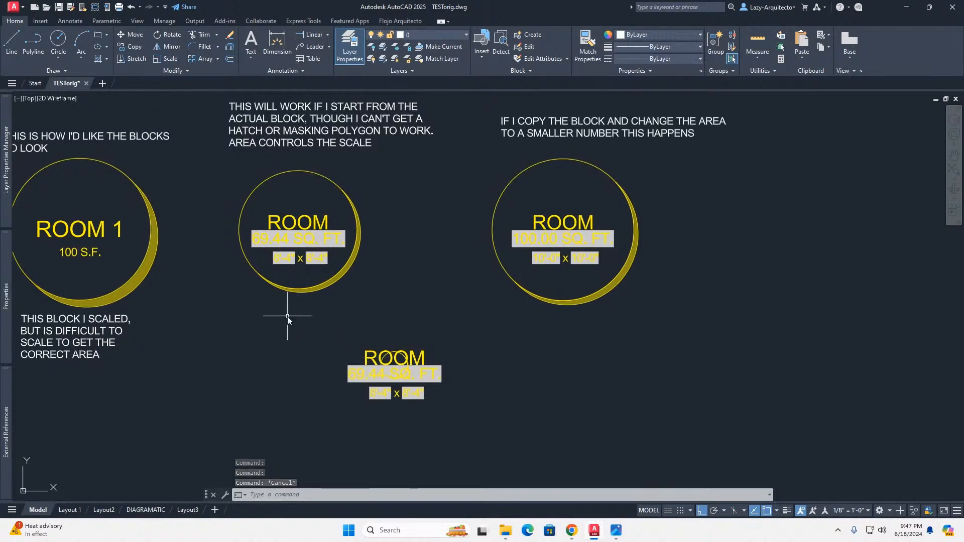
pyautogui.moveTo(289, 316); pyautogui.dragTo(385, 355, button='middle')
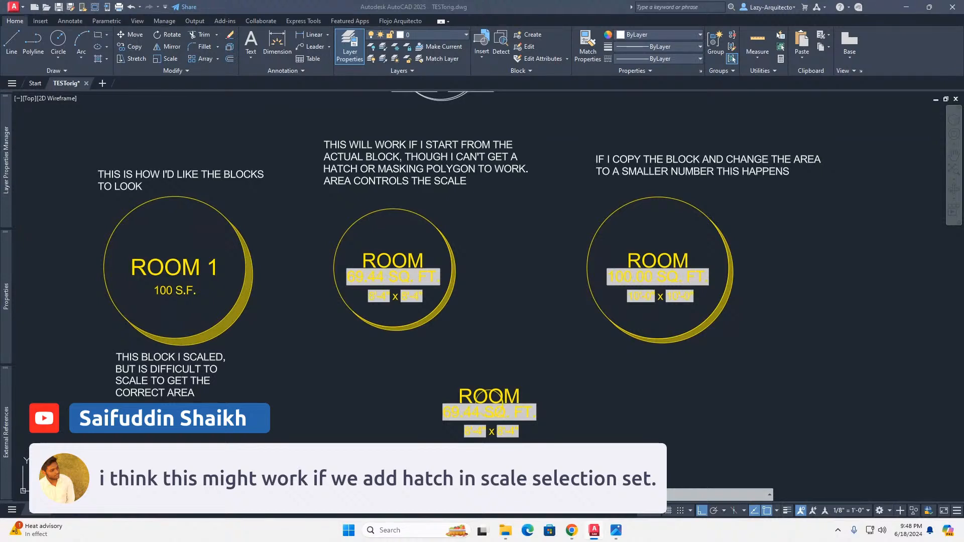
pyautogui.scroll(-3, 409, 312)
pyautogui.click(409, 310)
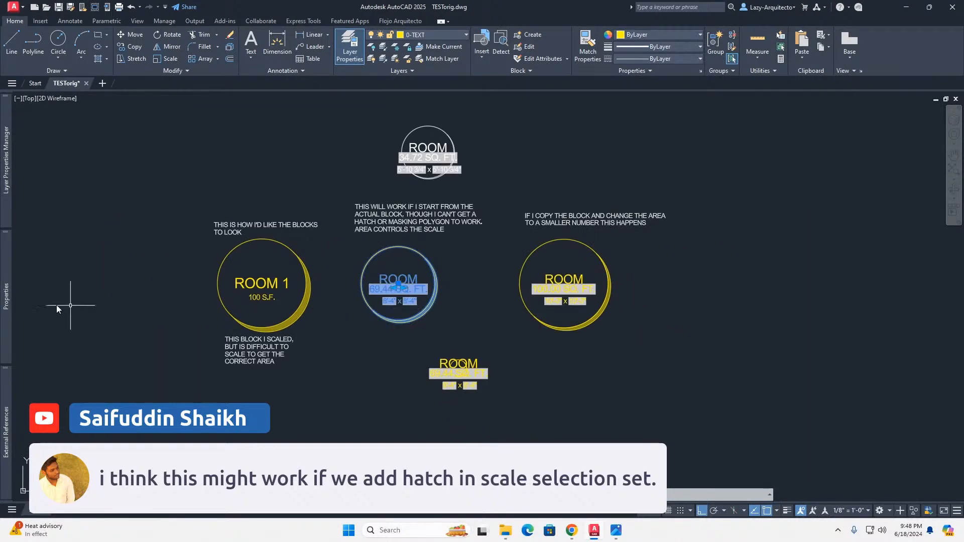
pyautogui.moveTo(10, 296)
pyautogui.click(126, 364)
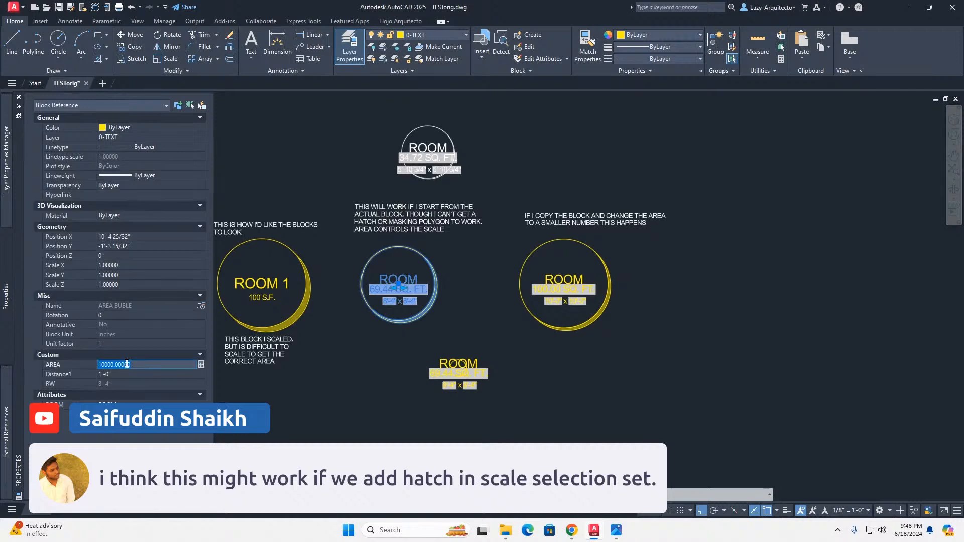
pyautogui.write('2000')
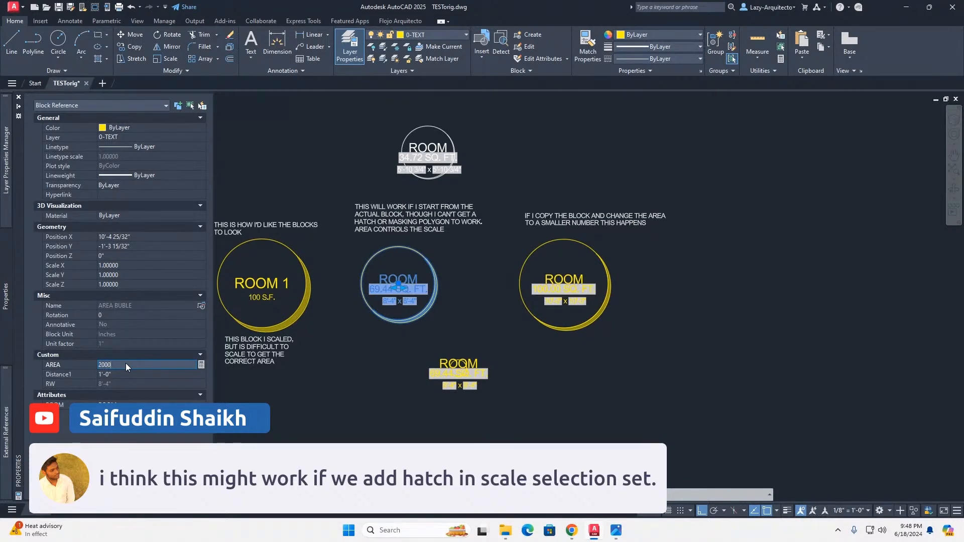
pyautogui.write('0')
pyautogui.press('Return')
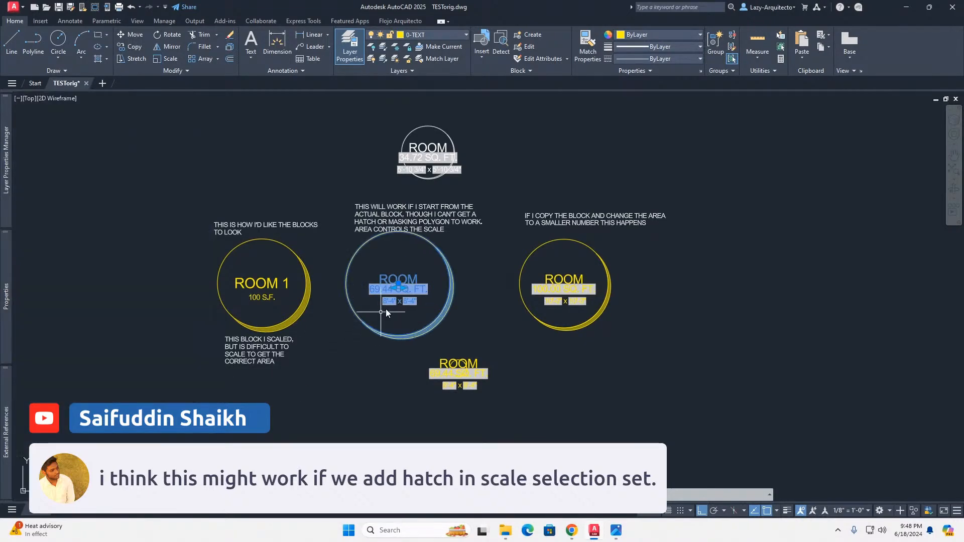
pyautogui.scroll(3, 407, 306)
pyautogui.press('Escape')
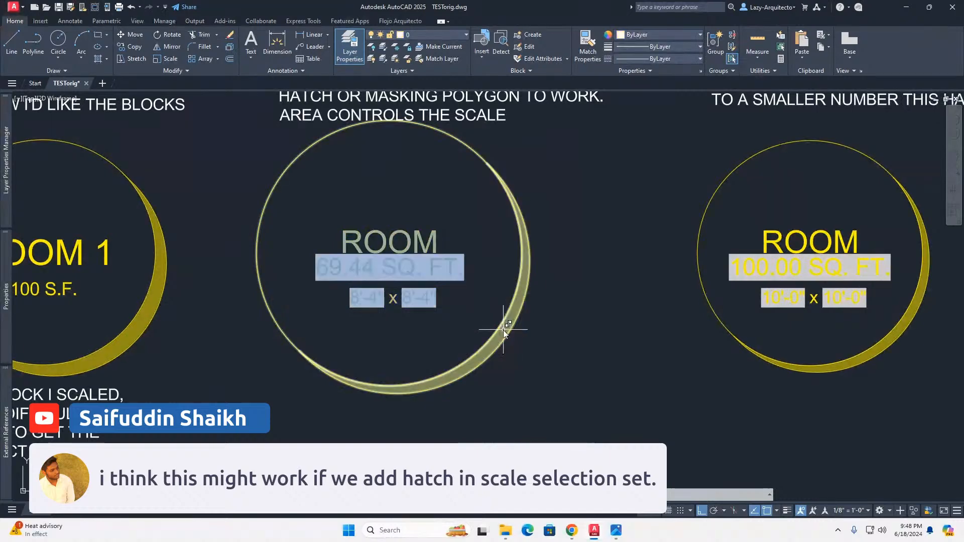
pyautogui.scroll(5, 503, 329)
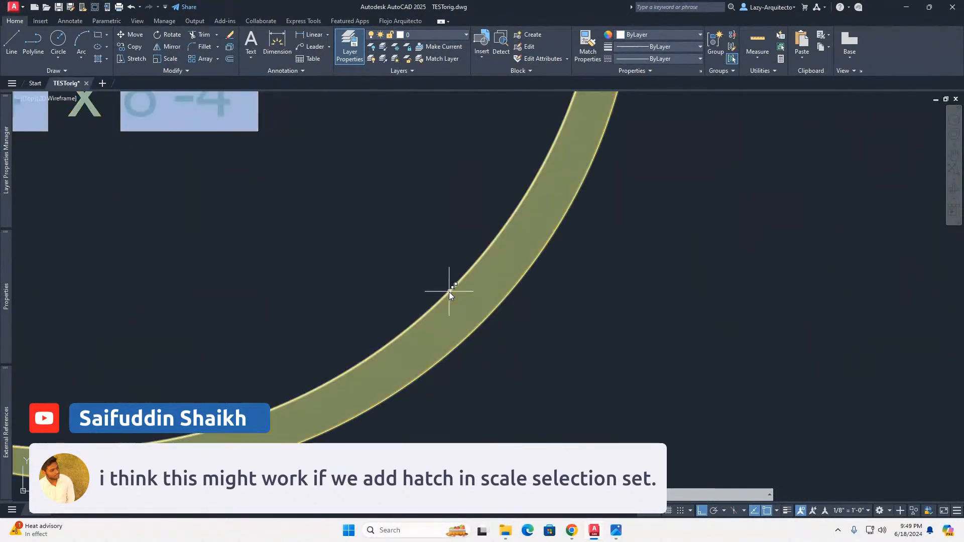
pyautogui.scroll(-8, 477, 327)
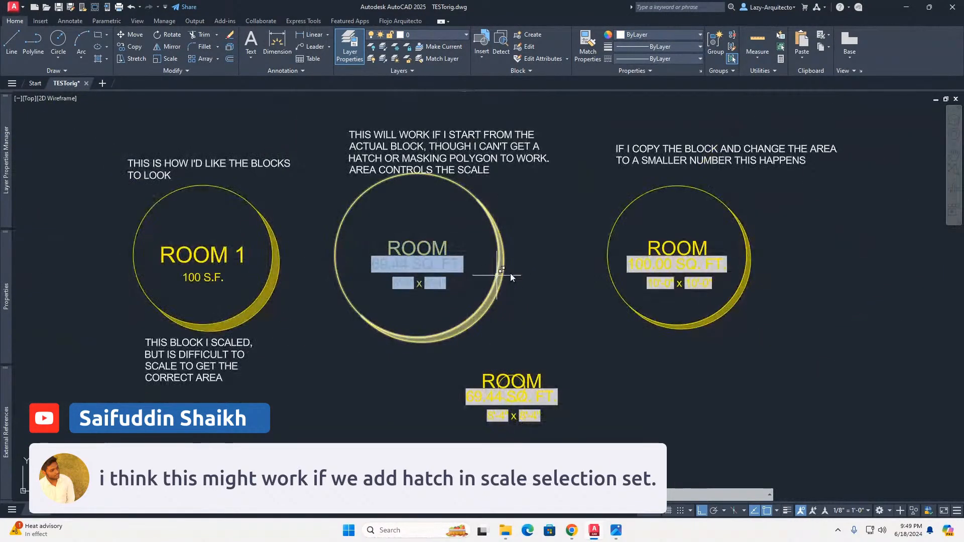
pyautogui.moveTo(517, 283)
pyautogui.mouseDown(button='middle')
pyautogui.moveTo(439, 308)
pyautogui.moveTo(439, 334)
pyautogui.mouseUp(button='middle')
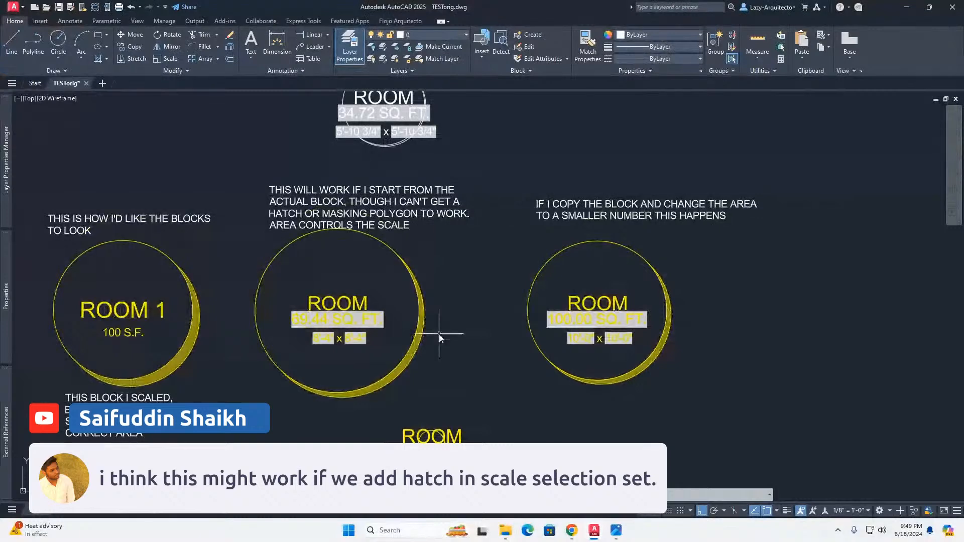